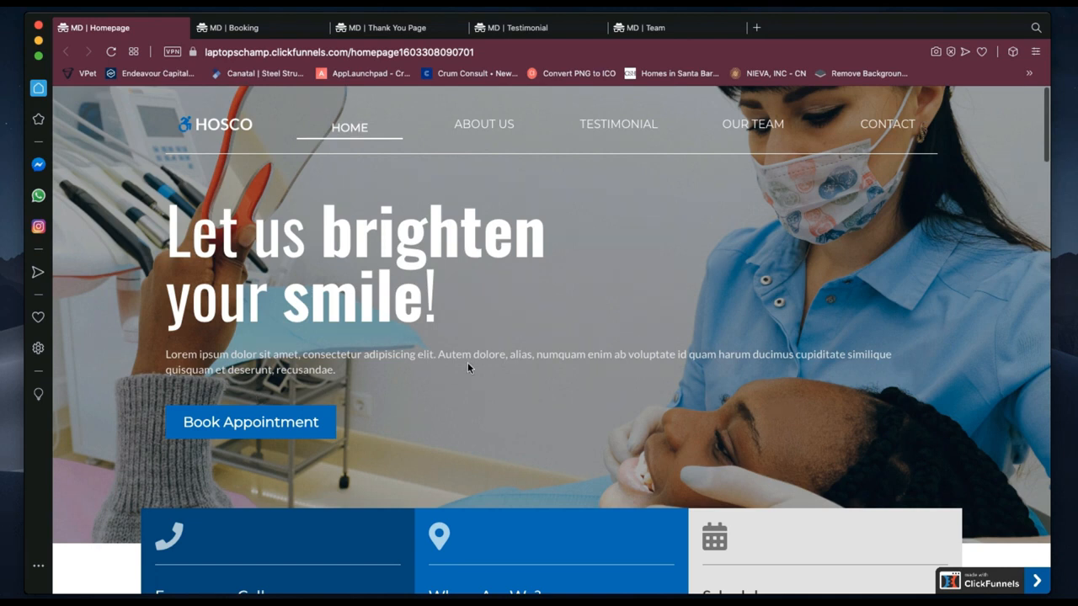
Scroll down through the whole HOSCO dental homepage to the bottom.
scroll(564, 337, "down", 5)
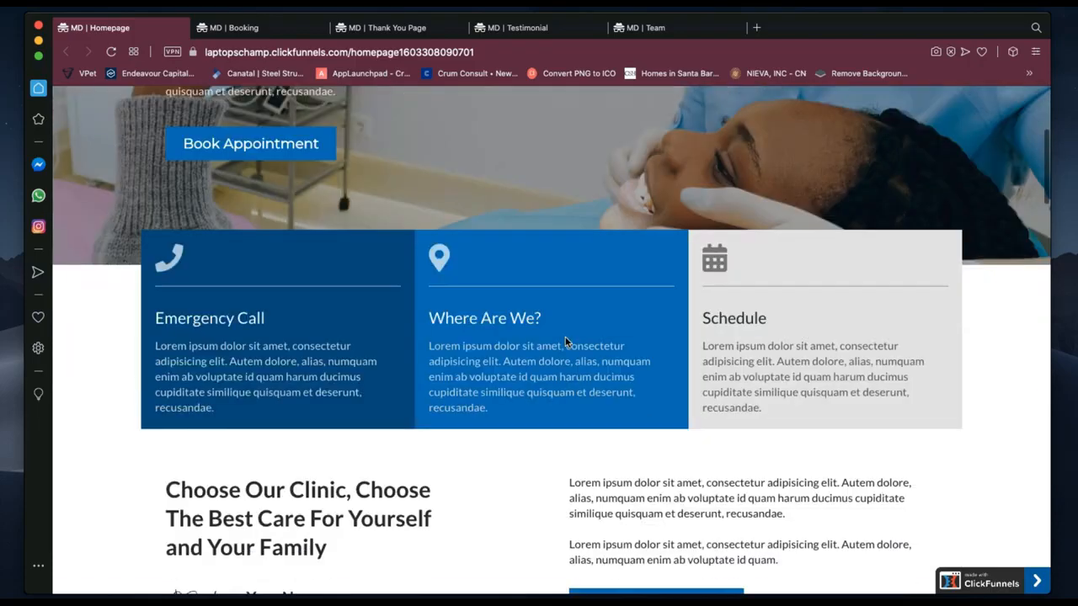
scroll(566, 342, "down", 2)
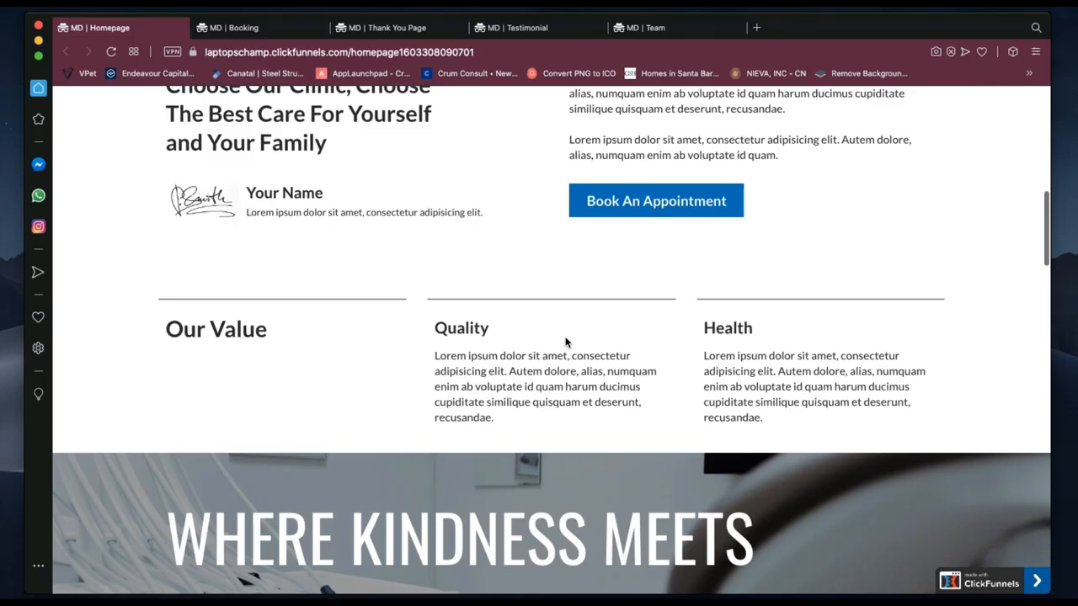
scroll(565, 342, "down", 7)
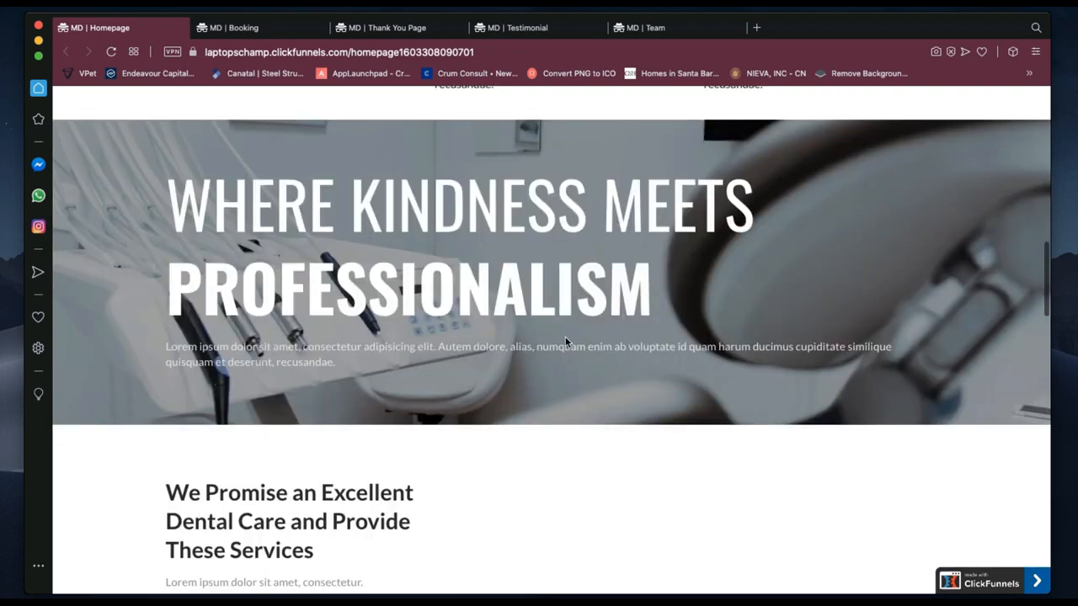
scroll(565, 341, "down", 3)
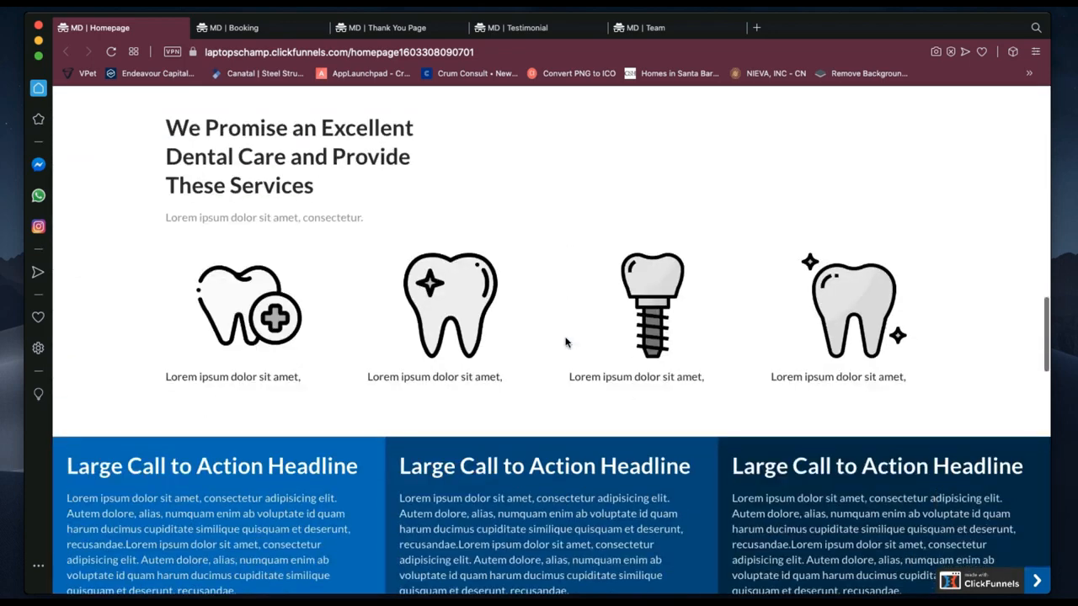
scroll(565, 341, "down", 3)
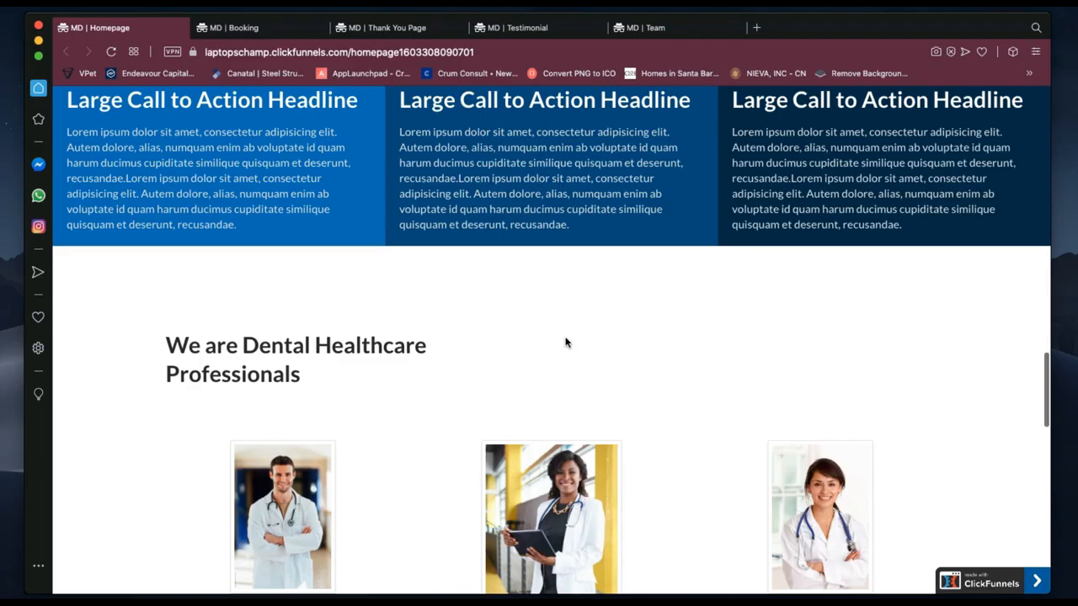
scroll(565, 341, "down", 3)
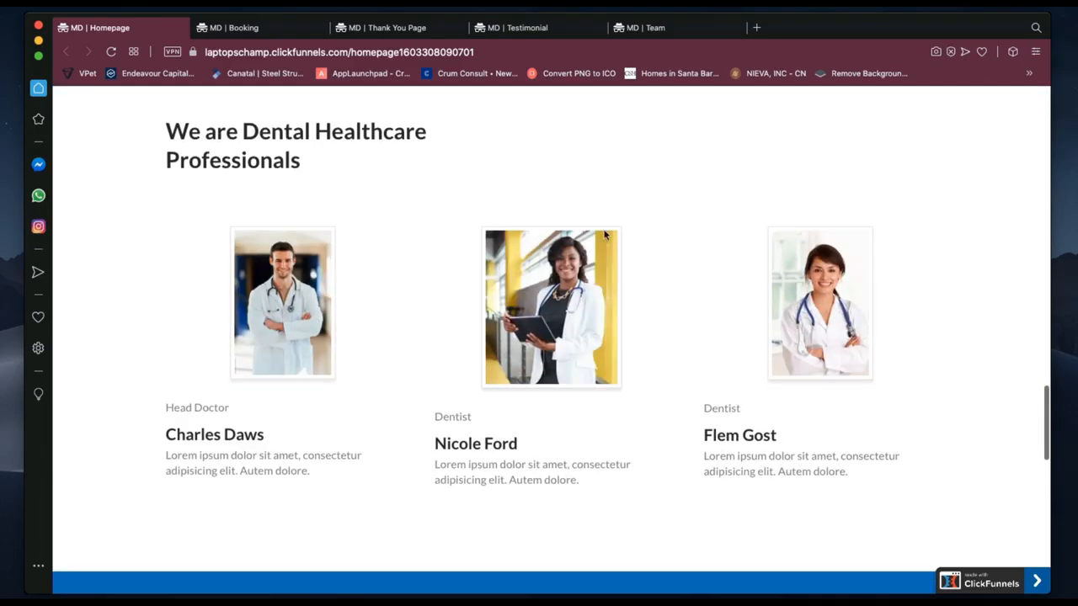
scroll(662, 250, "down", 4)
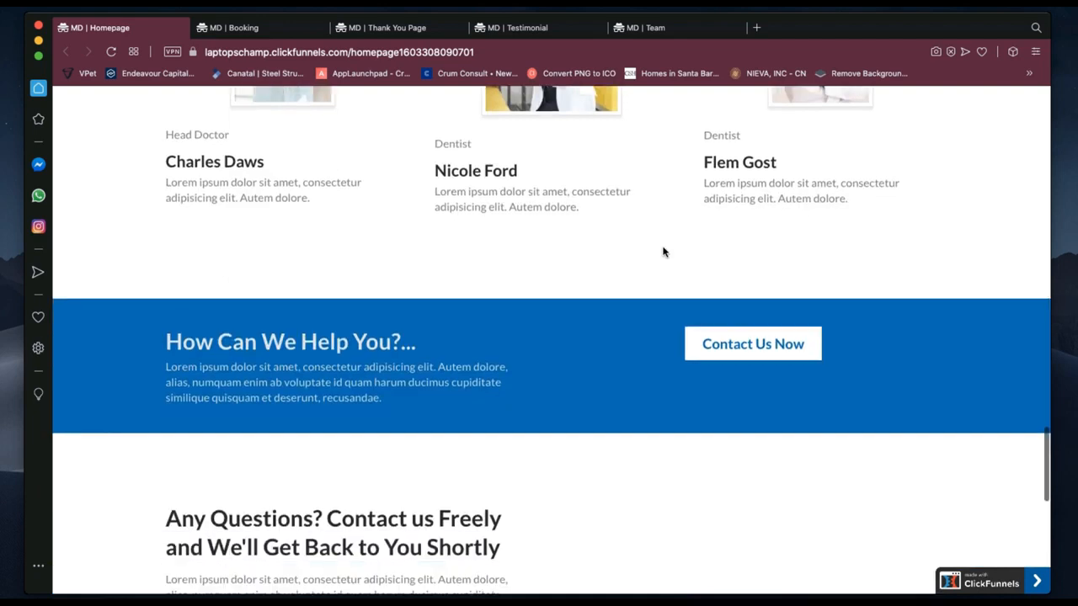
scroll(662, 251, "down", 2)
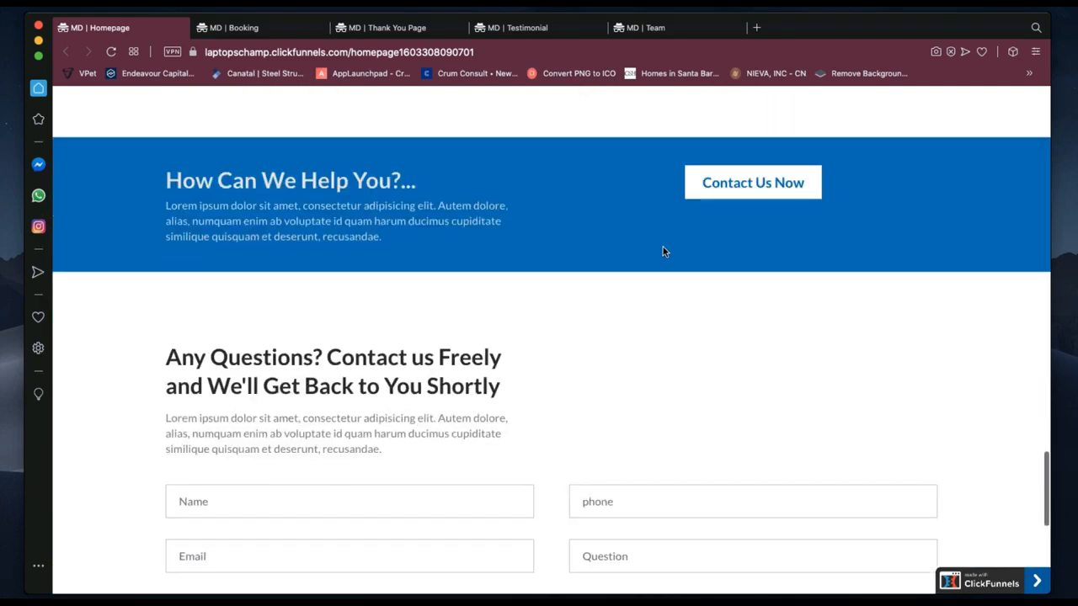
scroll(662, 251, "down", 3)
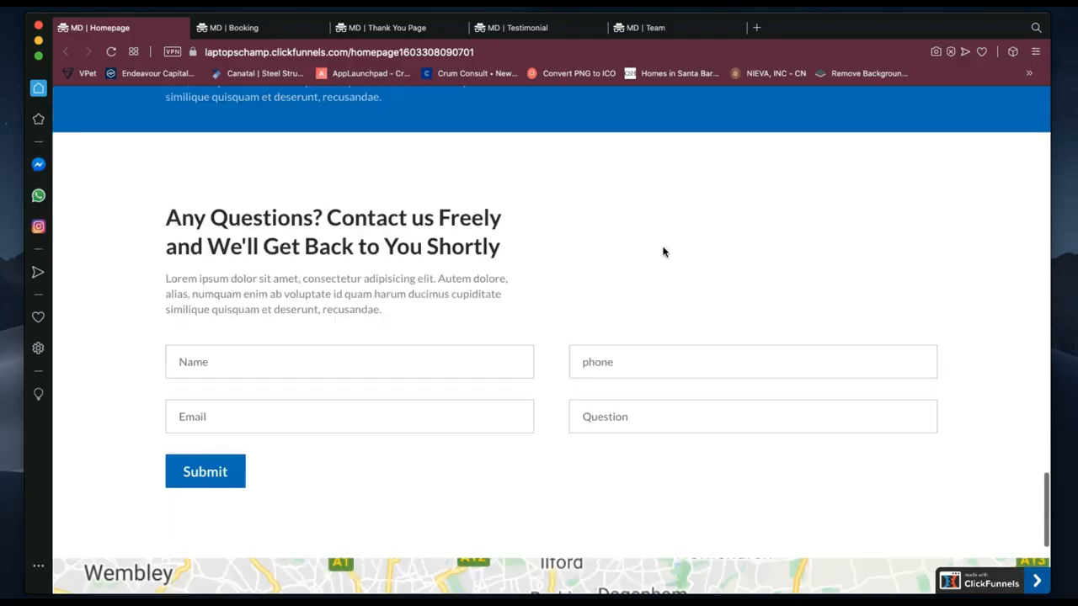
scroll(663, 251, "down", 3)
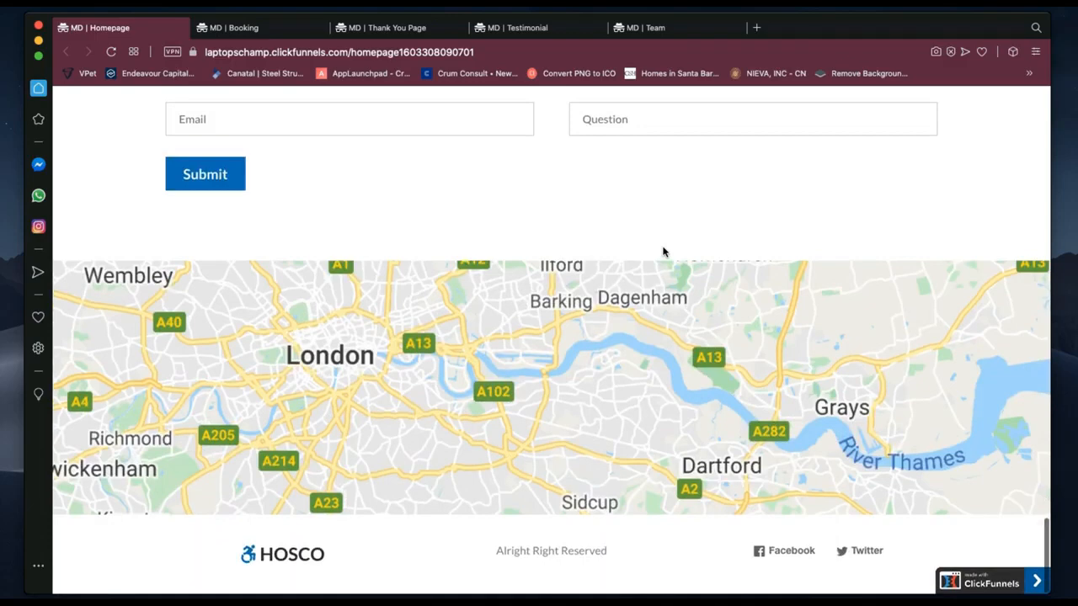
Return to the top of the homepage and switch to the MD | Booking page.
scroll(662, 251, "up", 13)
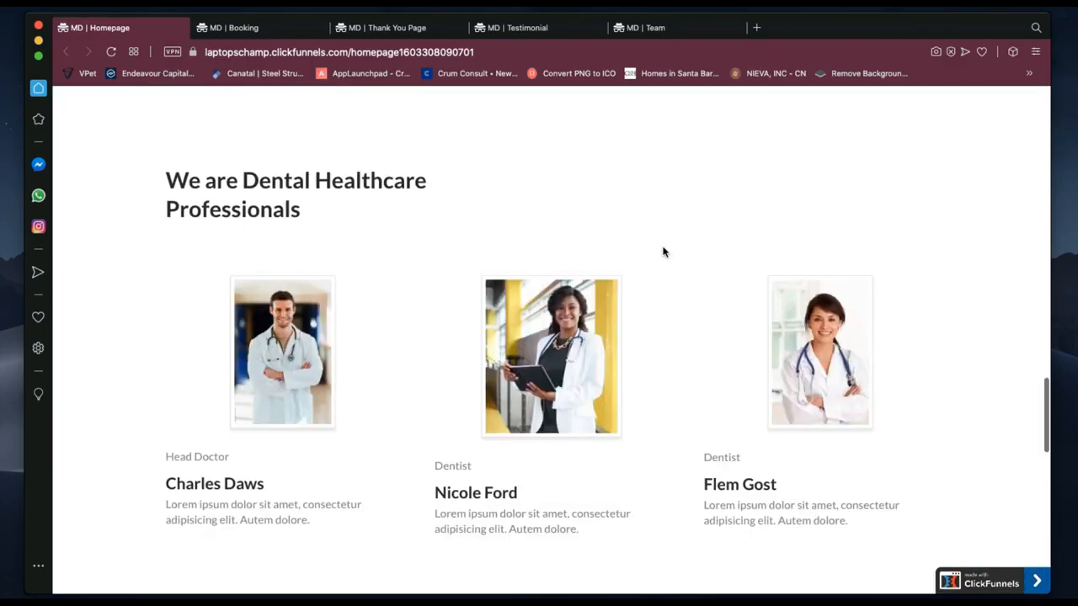
scroll(663, 251, "up", 1)
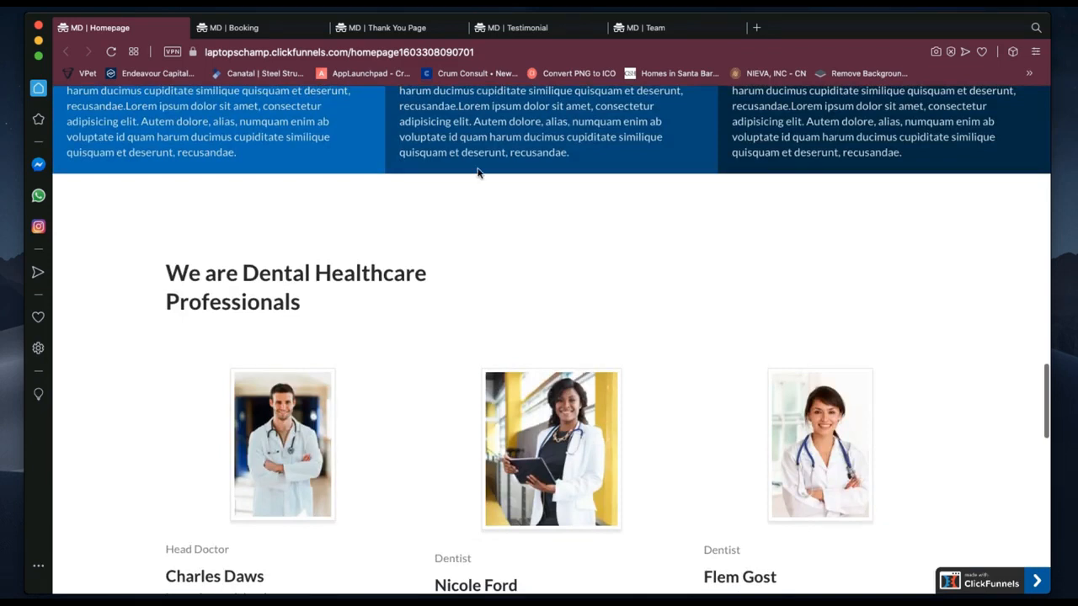
scroll(234, 104, "up", 1)
scroll(234, 104, "down", 6)
scroll(234, 104, "up", 9)
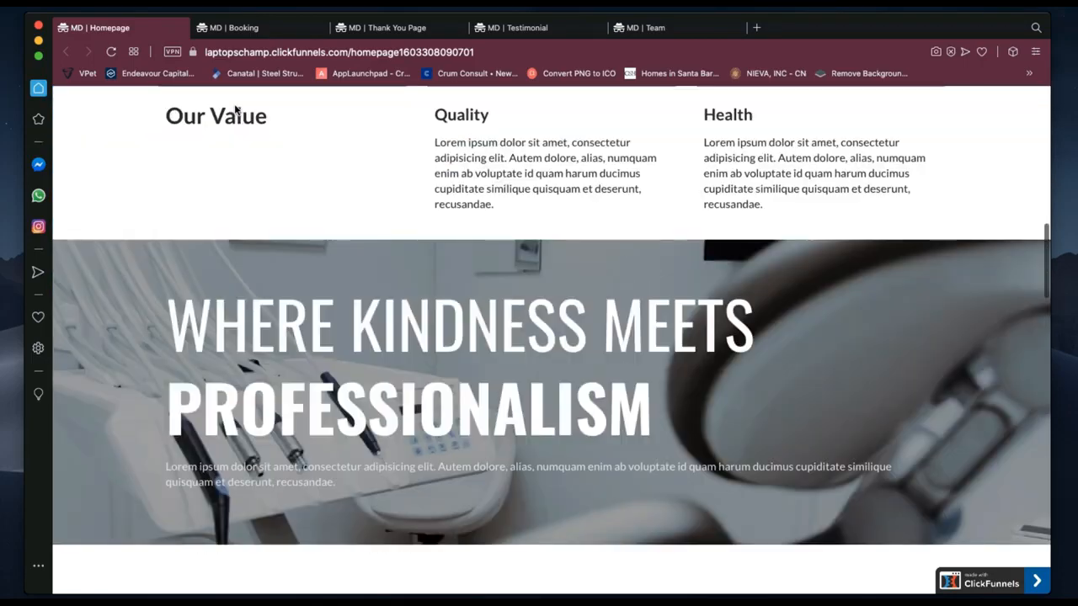
scroll(235, 110, "up", 1)
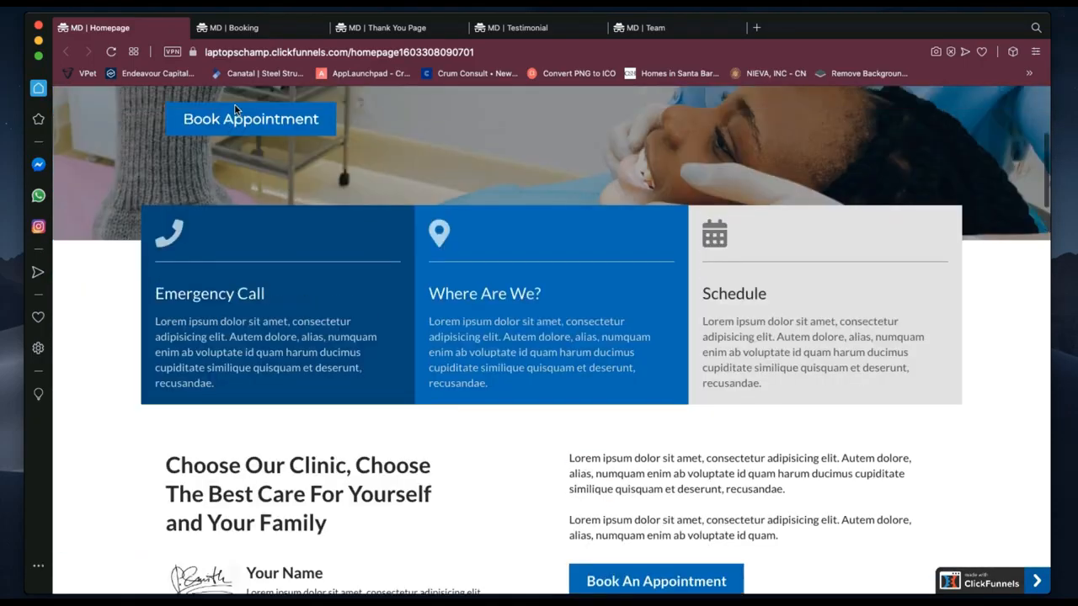
scroll(236, 110, "up", 4)
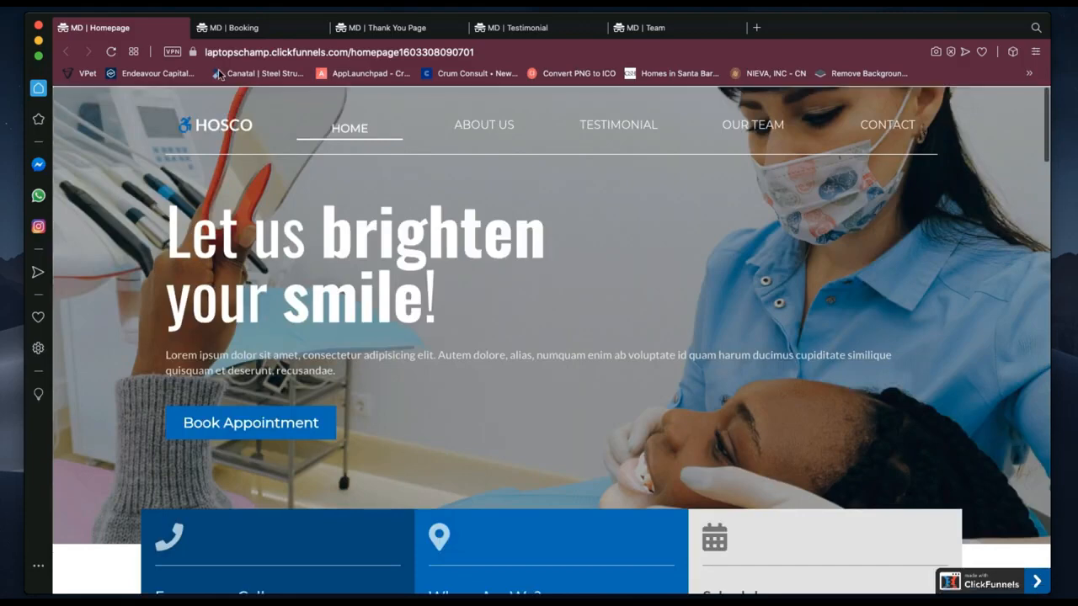
left_click(236, 28)
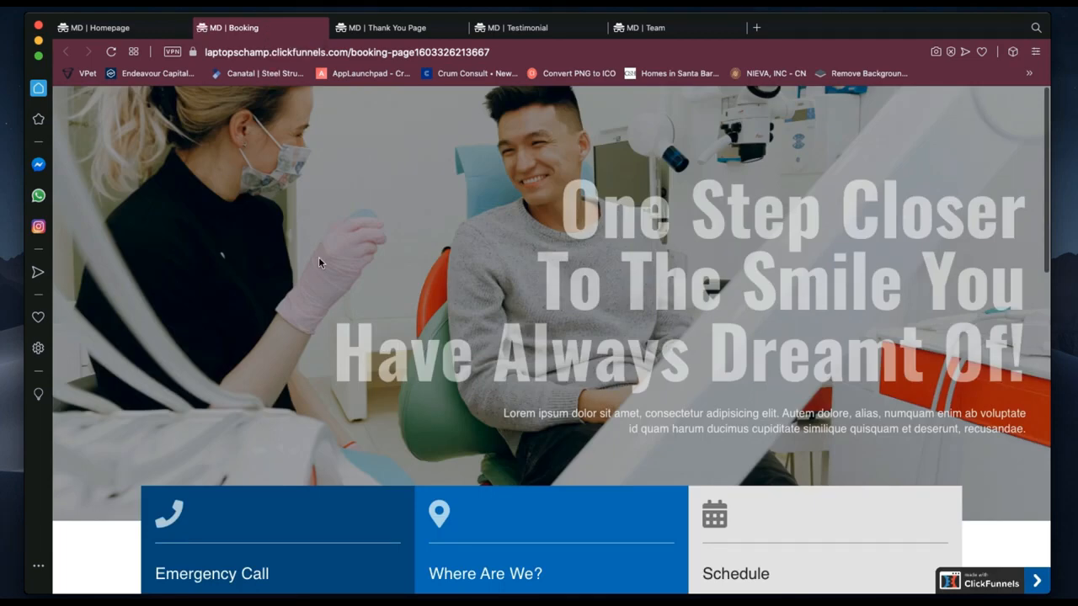
Review the Booking page's clinic introduction and its Calendly 15 Minute Meeting scheduler.
scroll(318, 263, "down", 4)
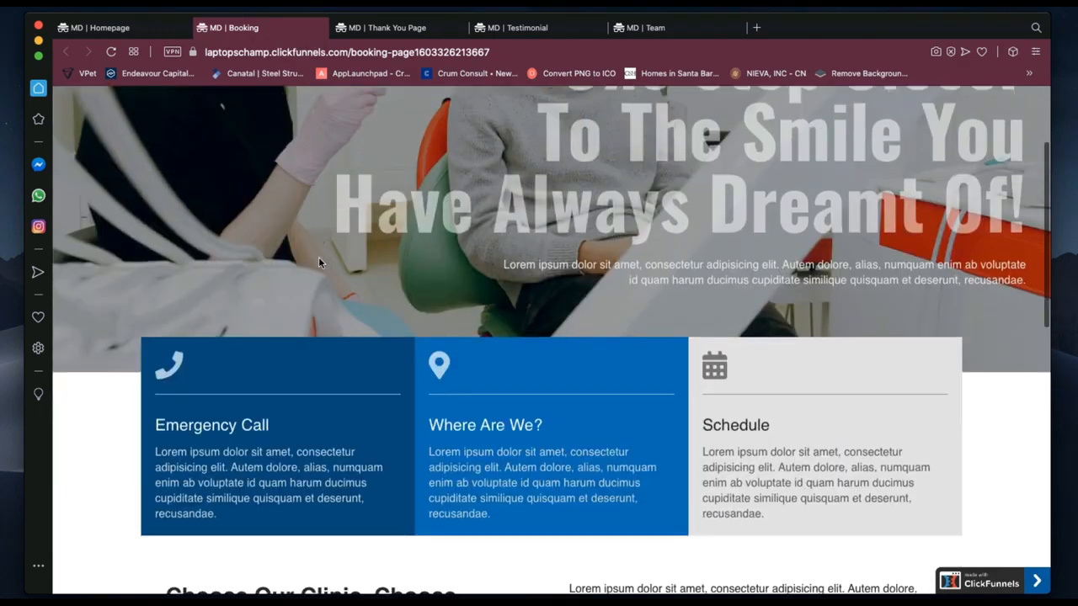
scroll(318, 256, "down", 12)
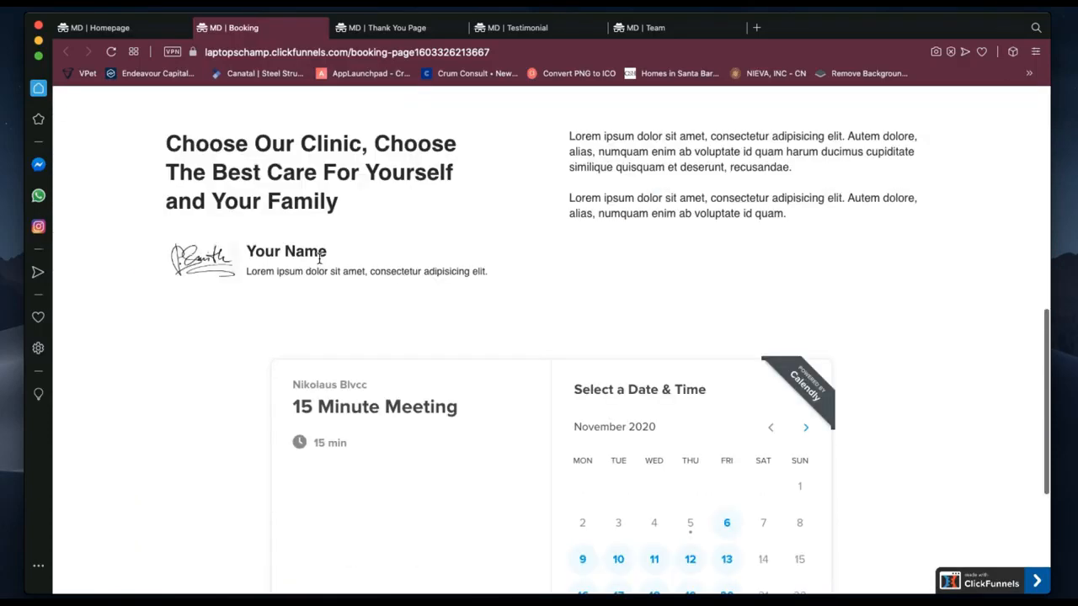
scroll(319, 258, "down", 5)
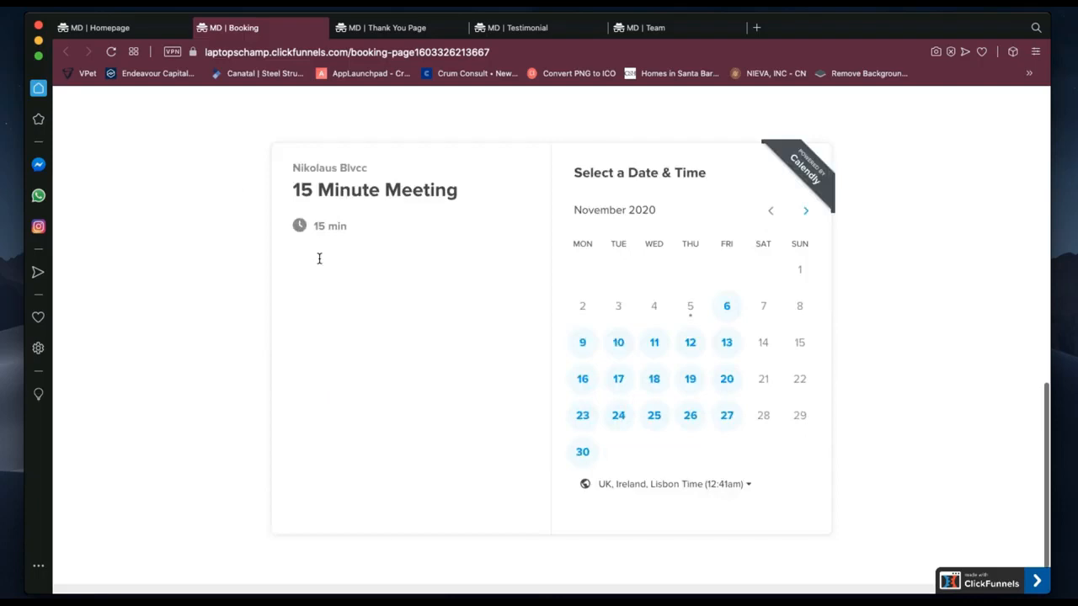
scroll(319, 259, "up", 2)
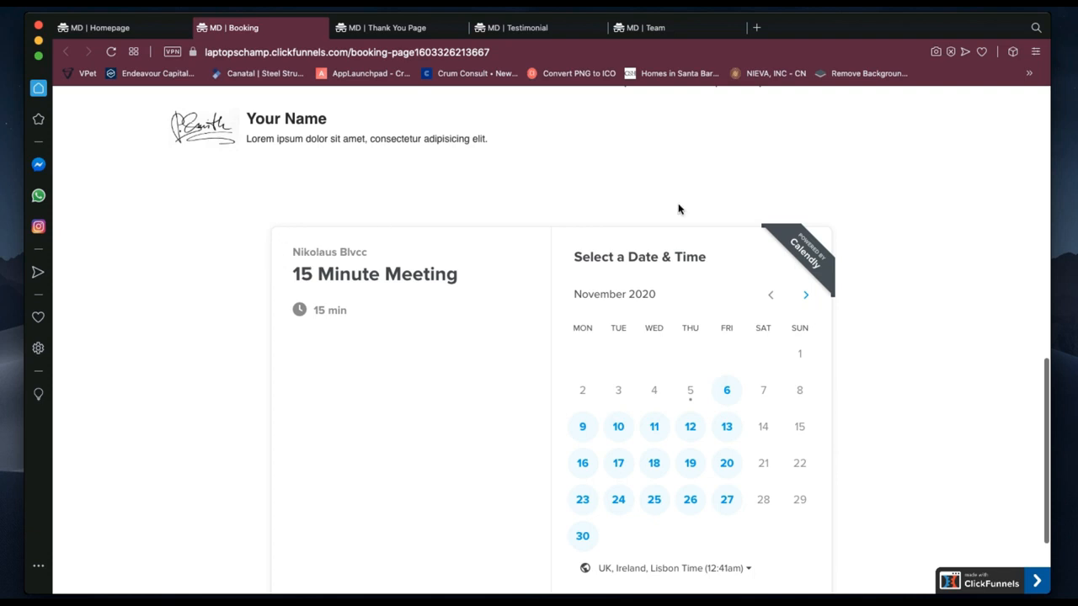
scroll(841, 440, "down", 1)
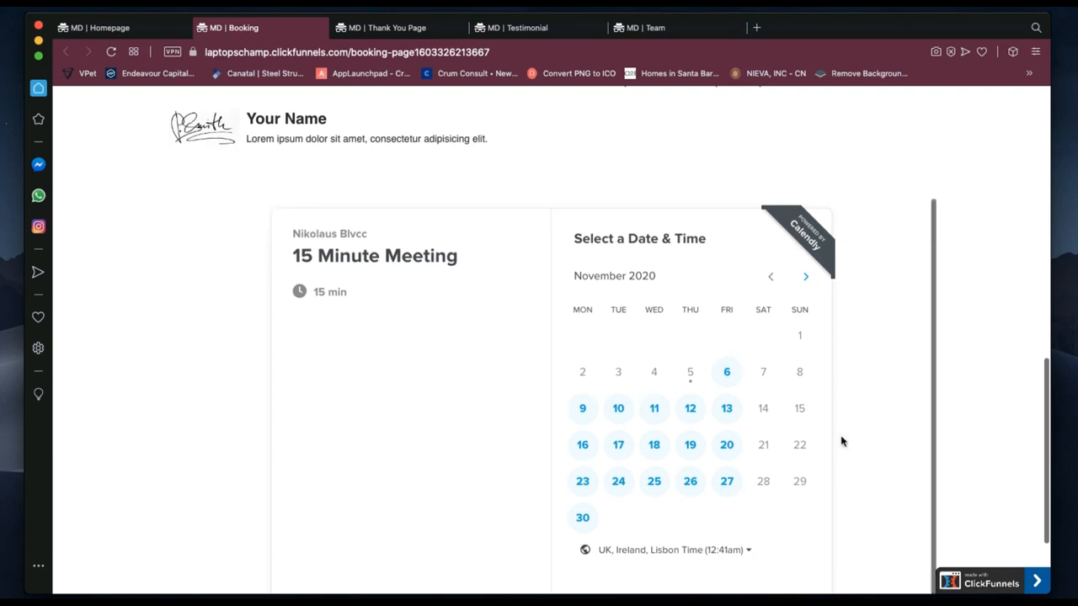
scroll(841, 440, "down", 2)
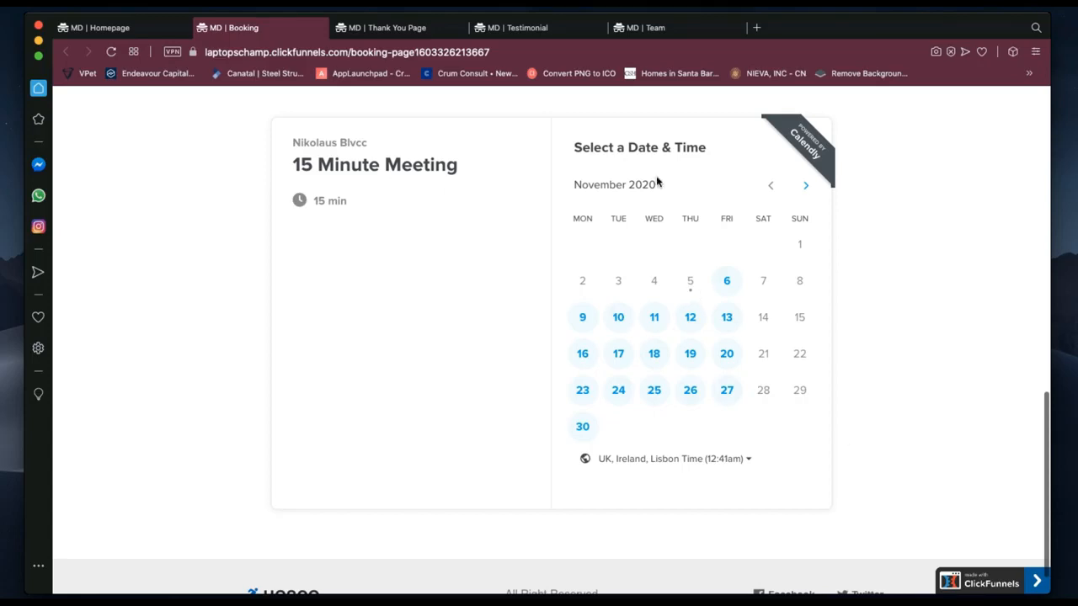
scroll(681, 216, "up", 3)
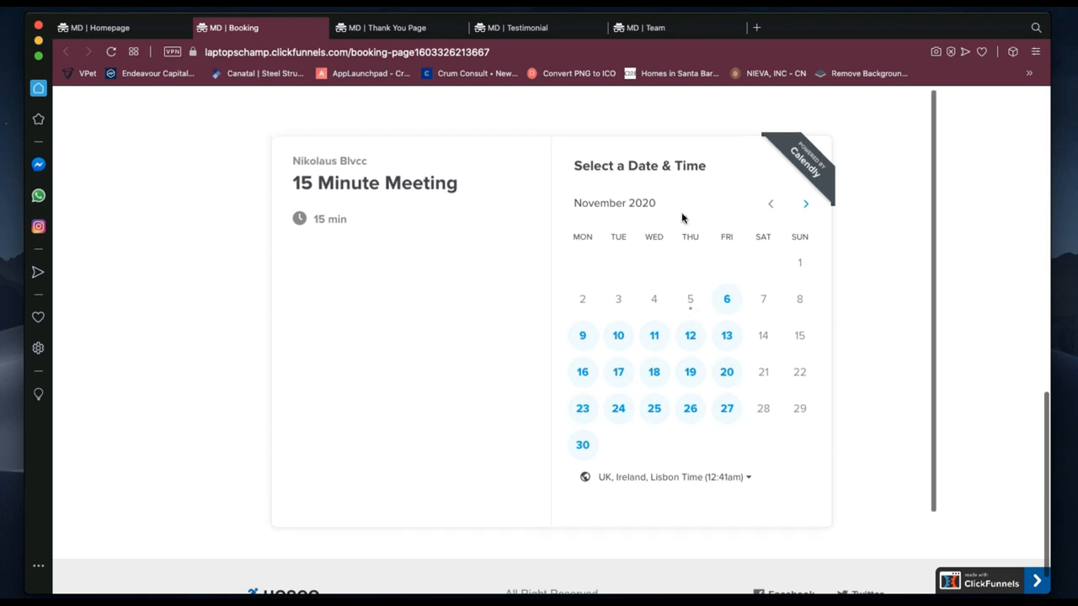
scroll(682, 218, "up", 5)
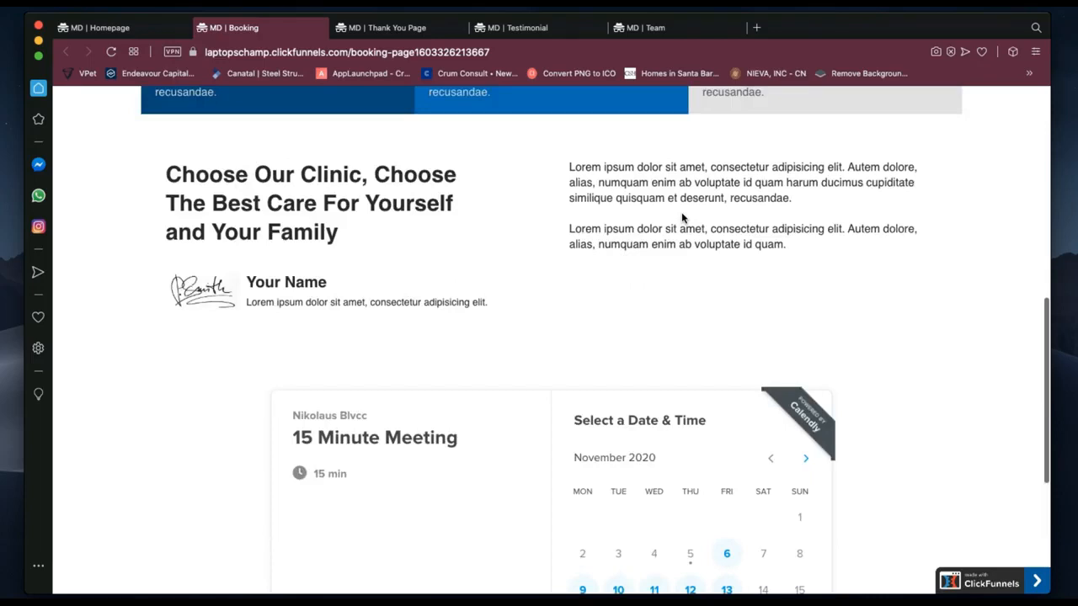
scroll(682, 218, "down", 3)
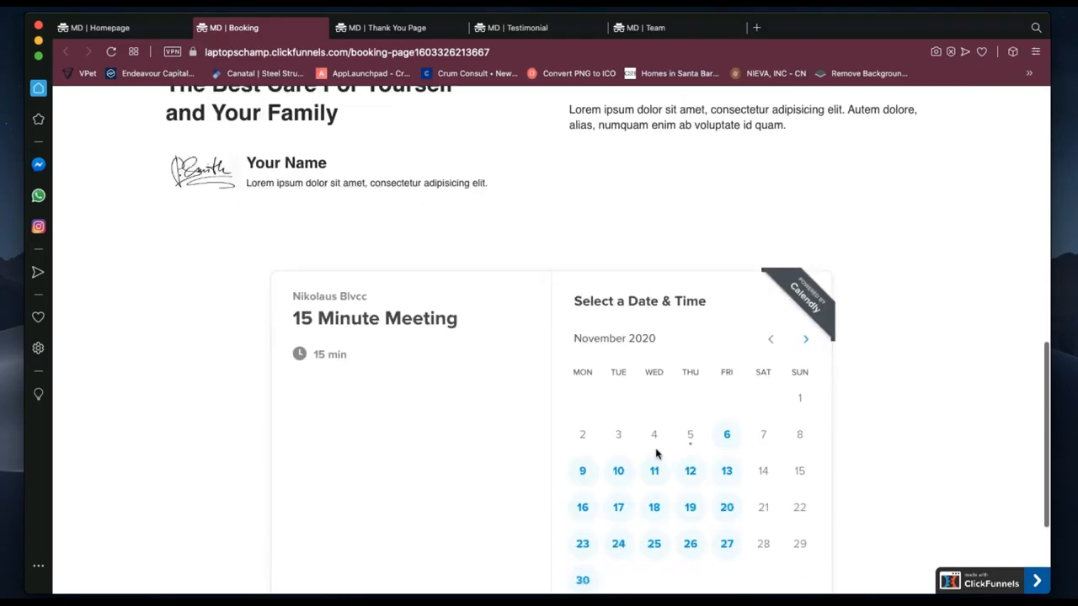
scroll(657, 455, "down", 4)
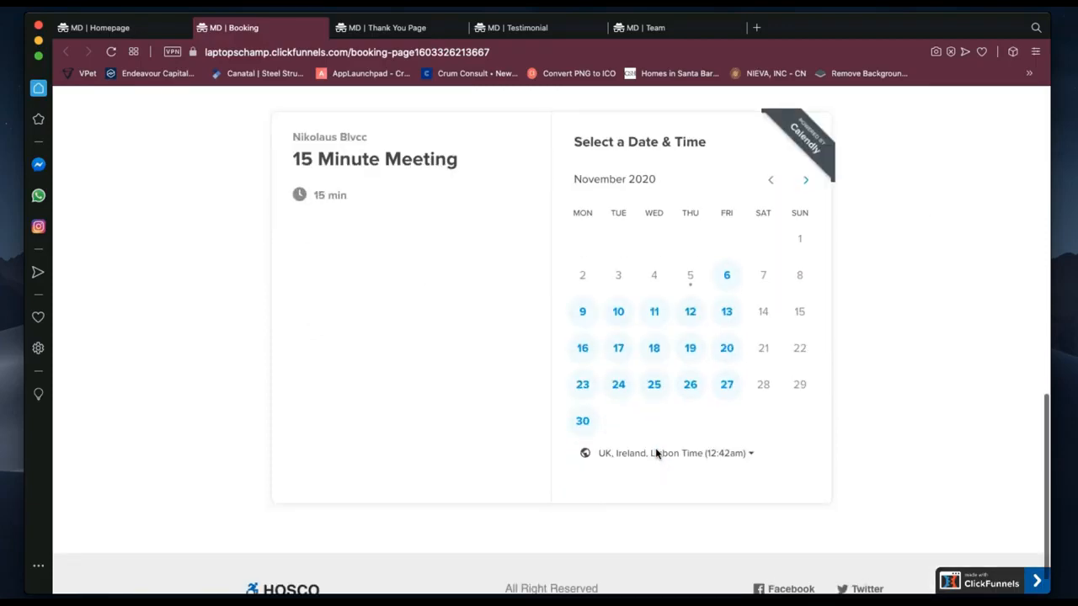
scroll(657, 453, "up", 8)
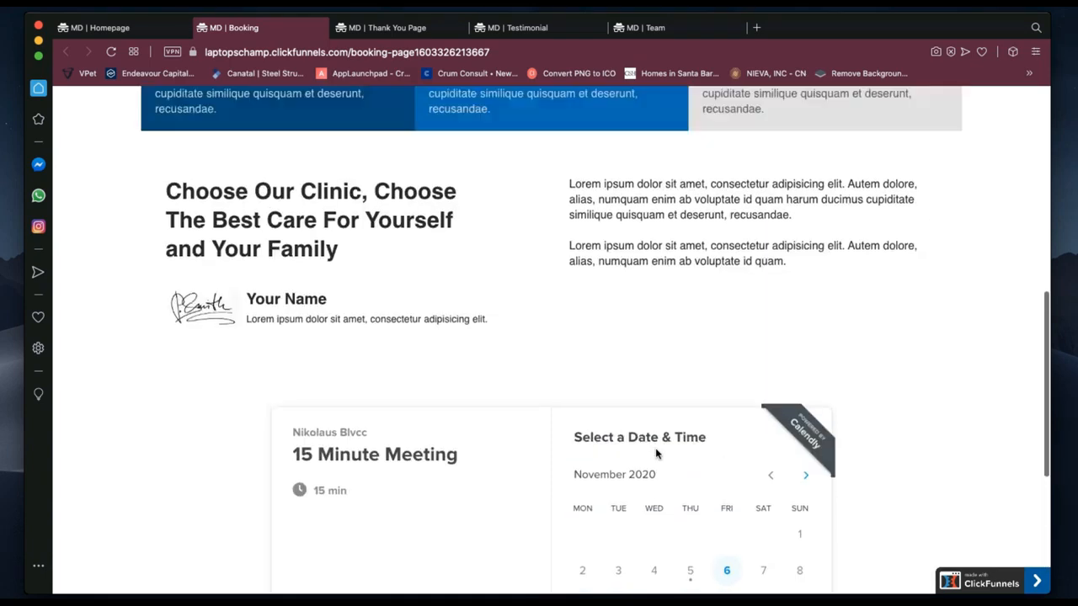
scroll(657, 453, "up", 10)
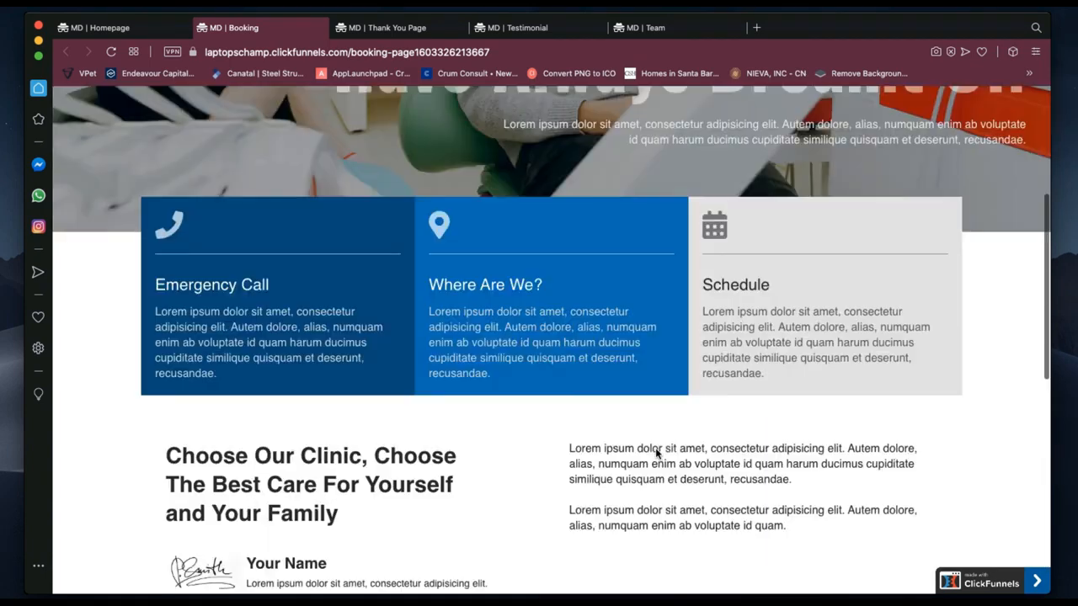
Switch to the MD | Thank You Page showing the waiting-list confirmation.
left_click(376, 20)
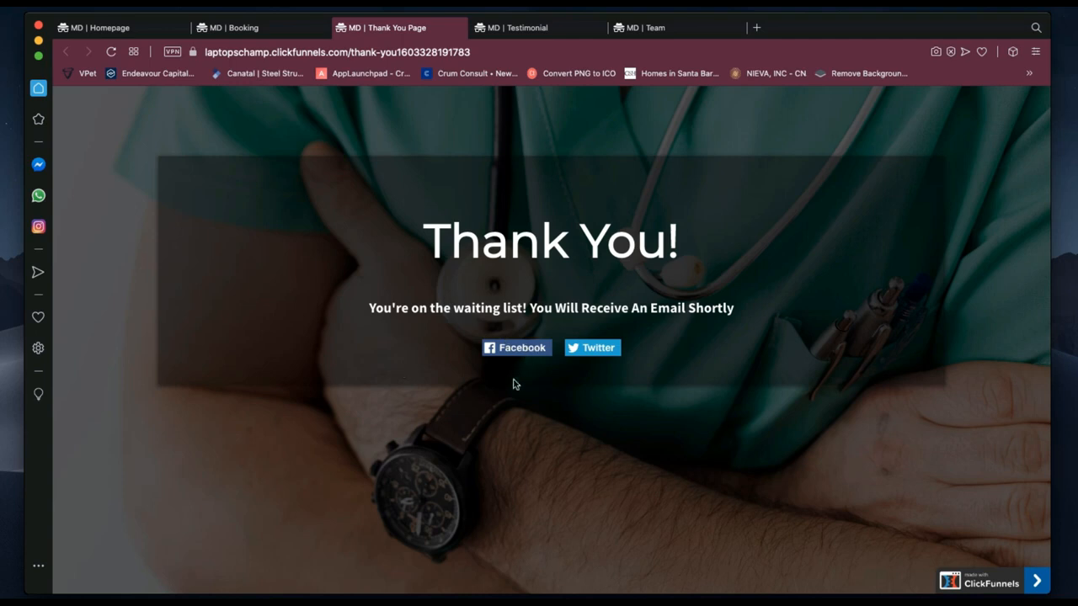
Review the patient testimonial cards on the MD | Testimonial page, then move to the Team page.
left_click(539, 29)
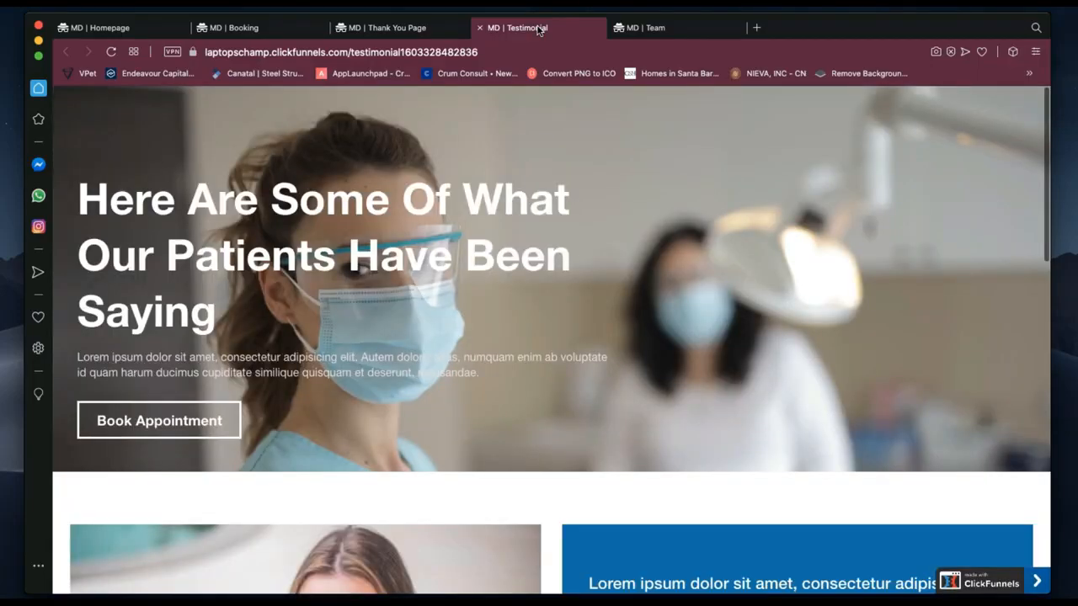
scroll(634, 402, "down", 4)
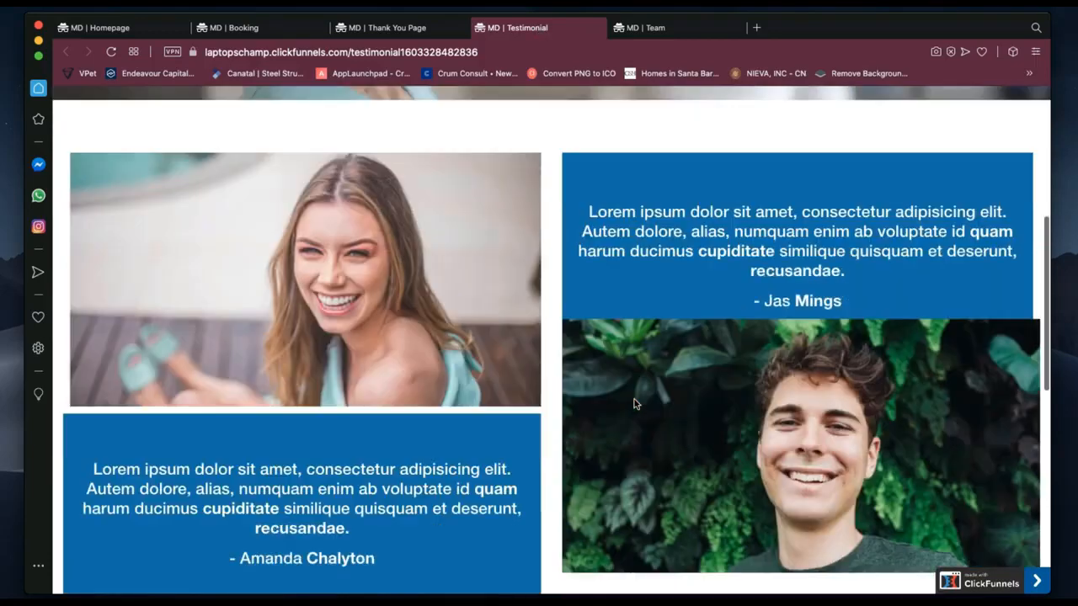
scroll(634, 403, "down", 1)
scroll(634, 403, "down", 3)
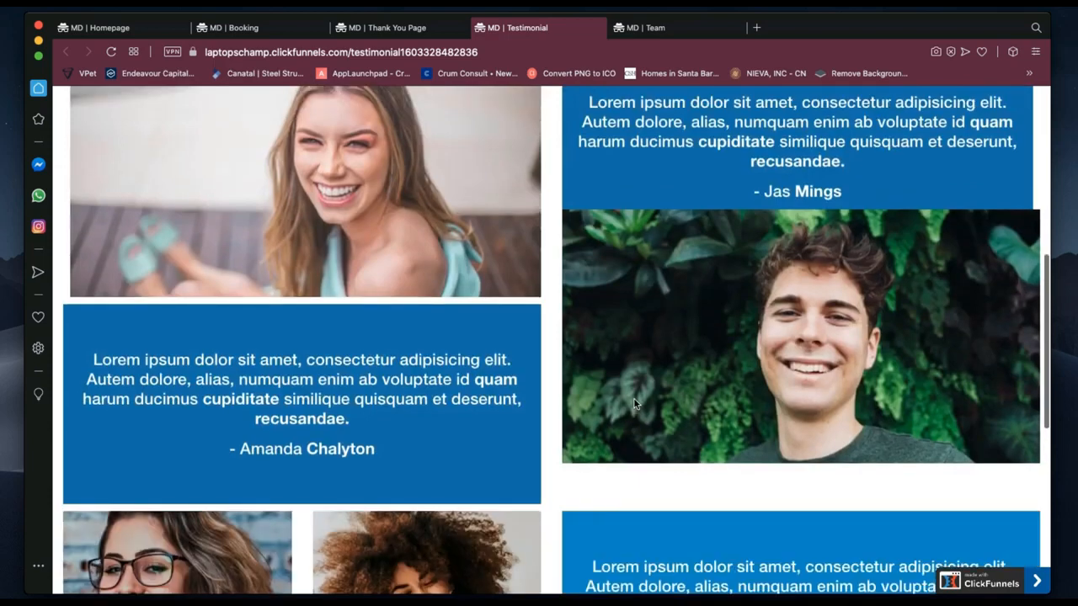
scroll(634, 399, "down", 3)
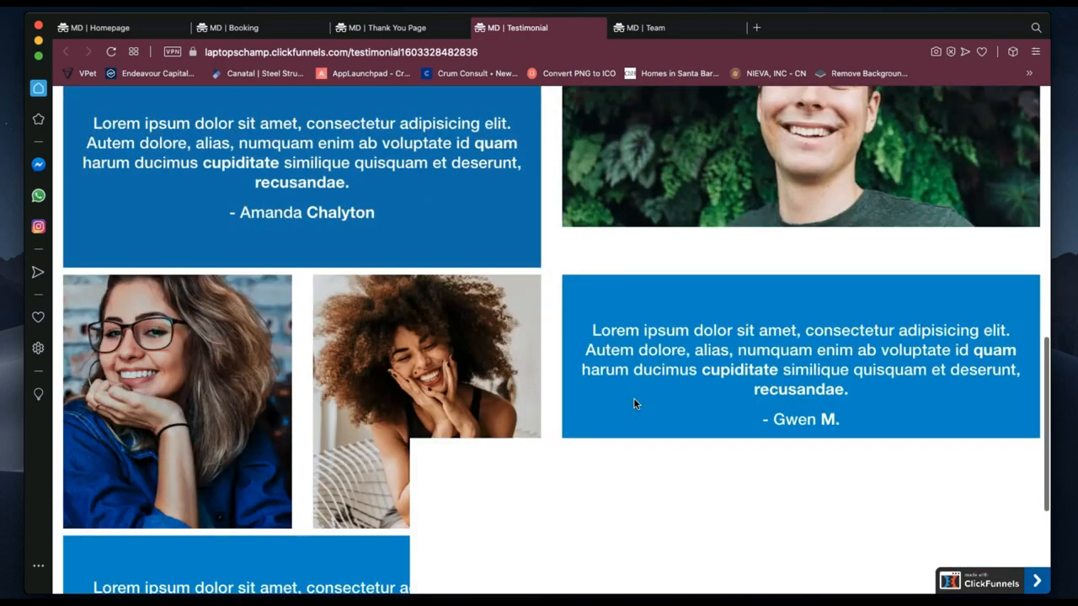
scroll(634, 401, "down", 3)
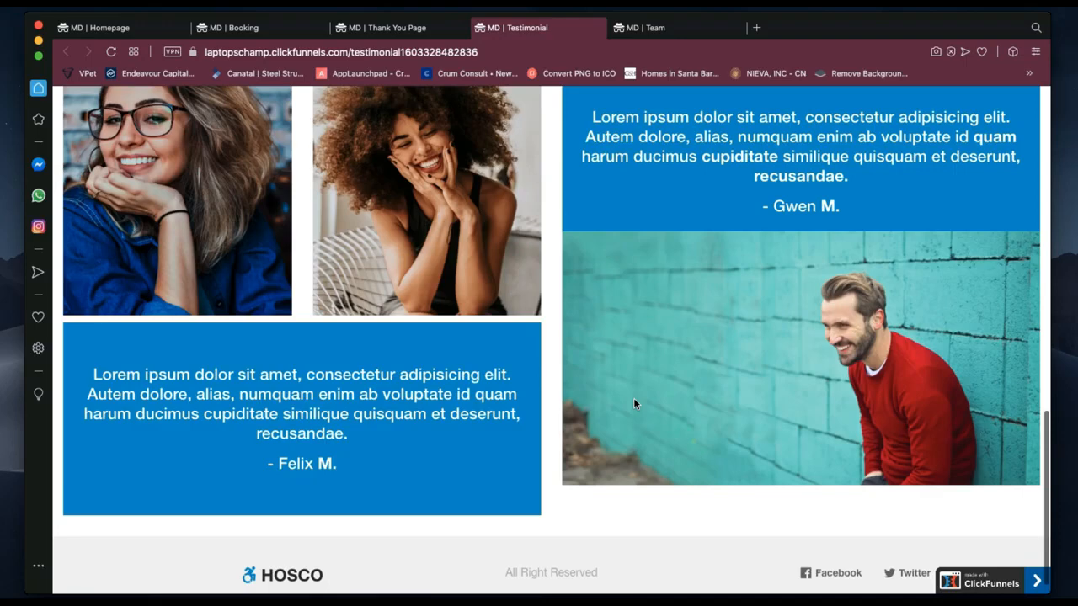
scroll(635, 403, "up", 5)
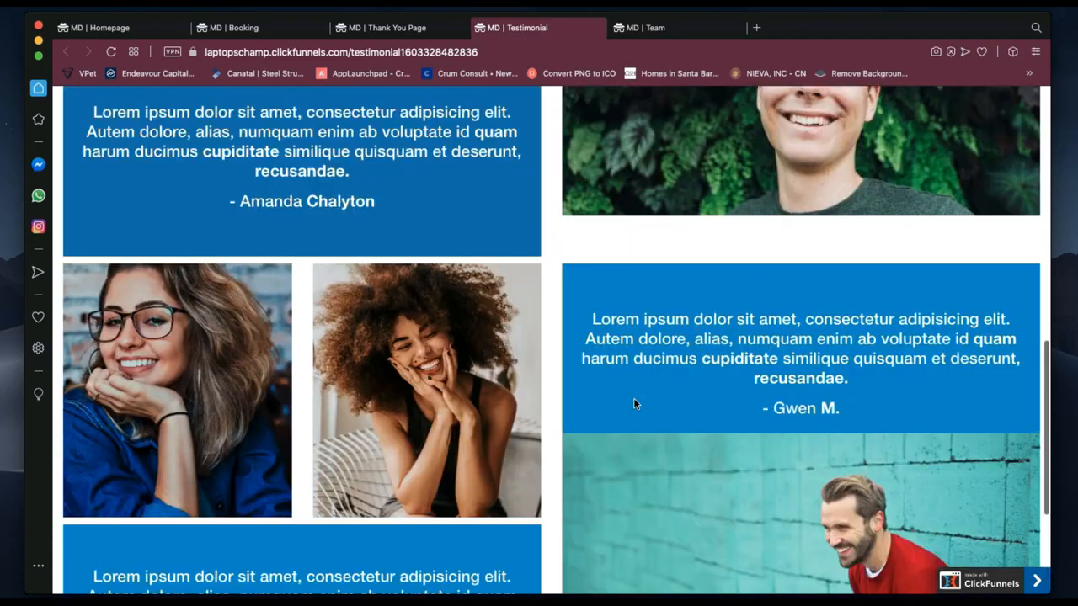
scroll(633, 403, "up", 8)
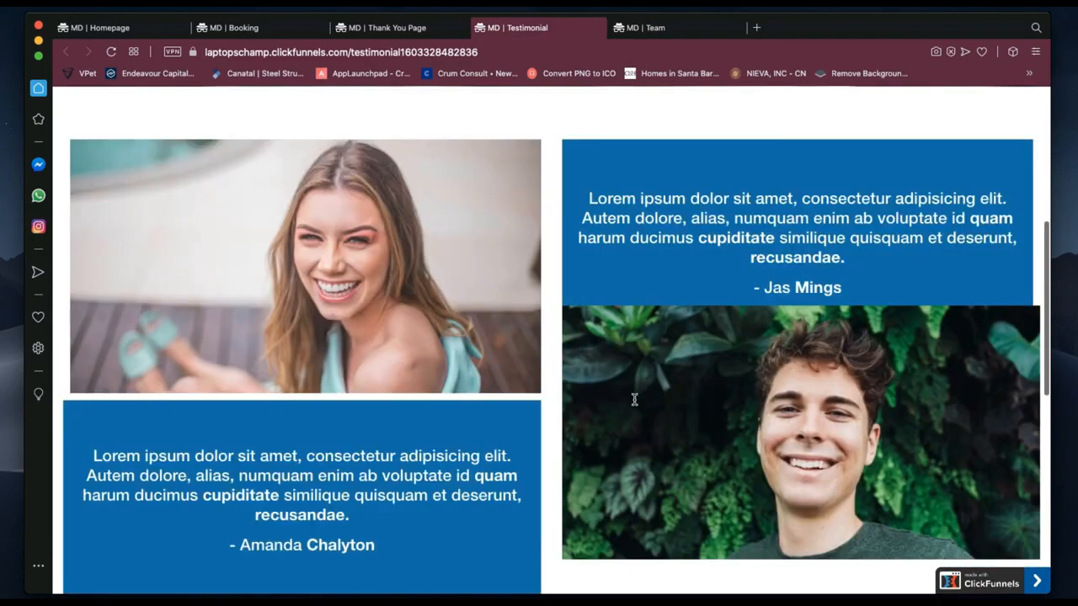
left_click(679, 31)
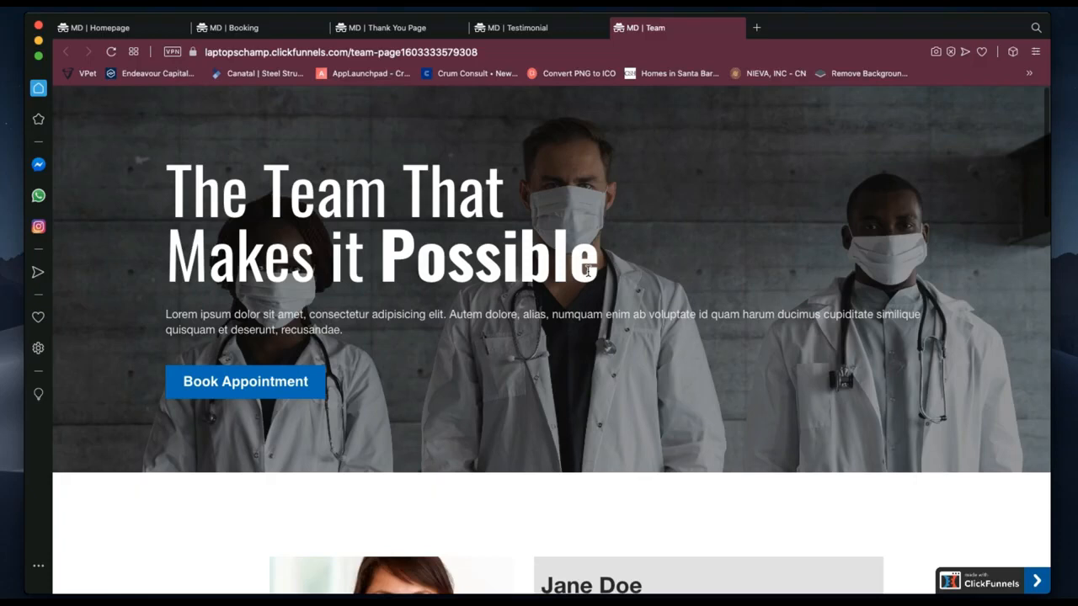
Scroll down the Team page through the doctor profiles and back up.
scroll(588, 272, "down", 1)
scroll(588, 271, "down", 3)
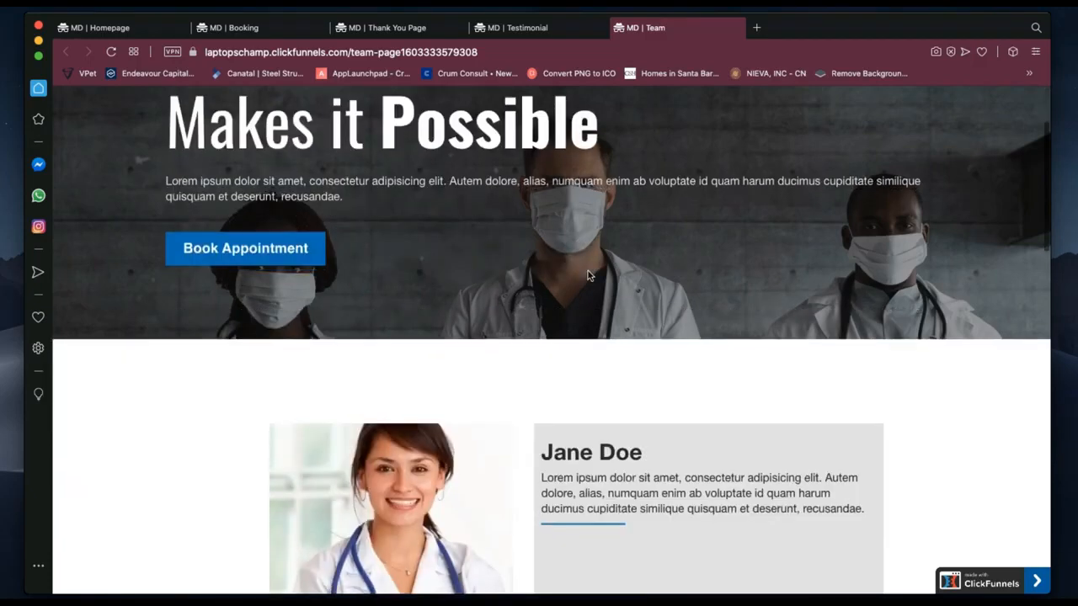
scroll(664, 281, "down", 3)
scroll(663, 281, "down", 2)
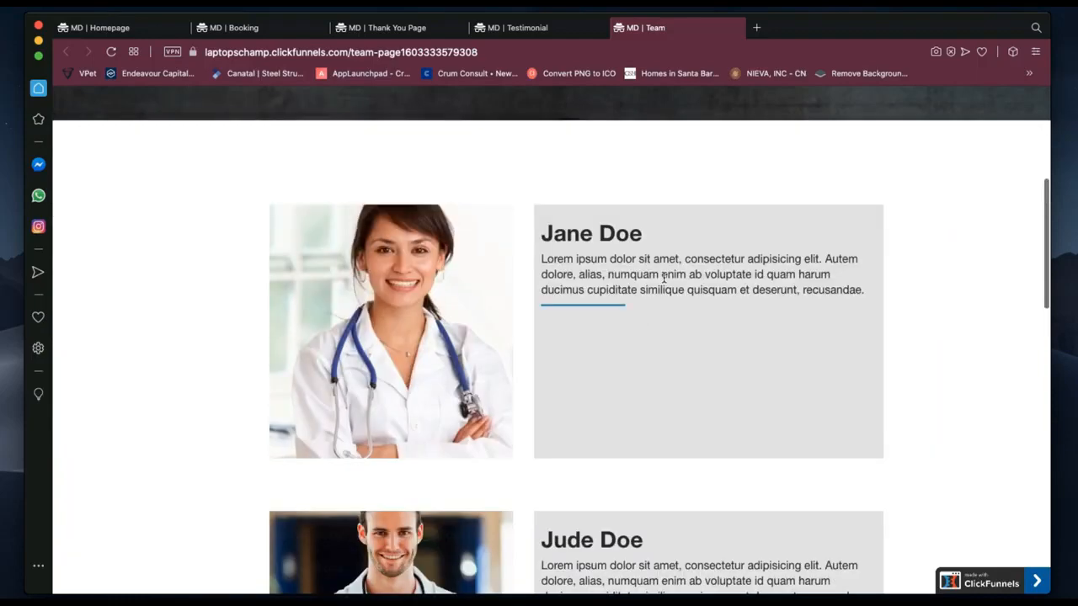
scroll(663, 278, "down", 5)
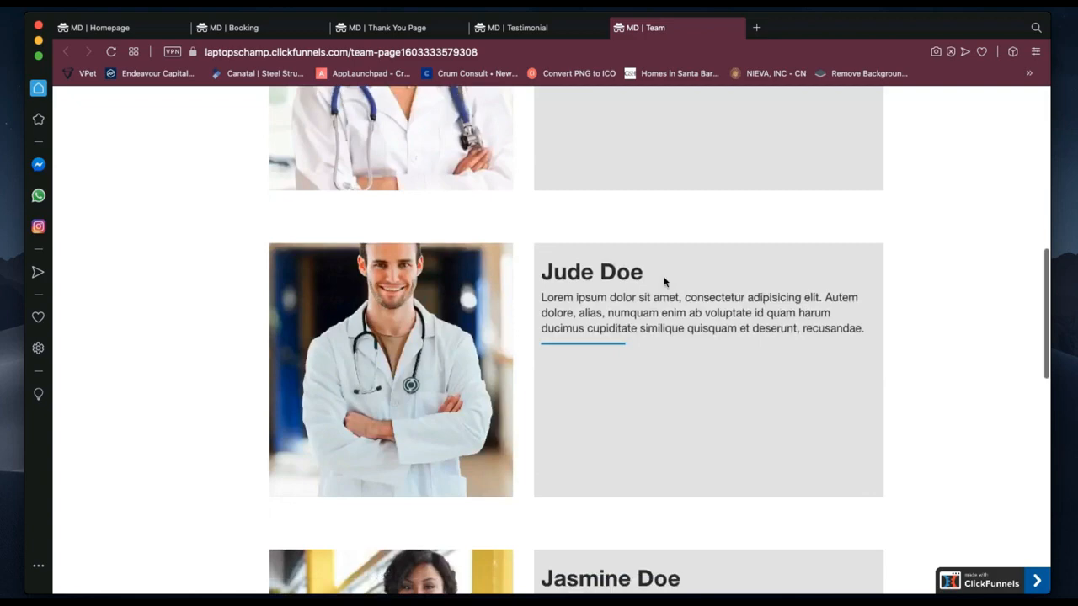
scroll(663, 281, "down", 3)
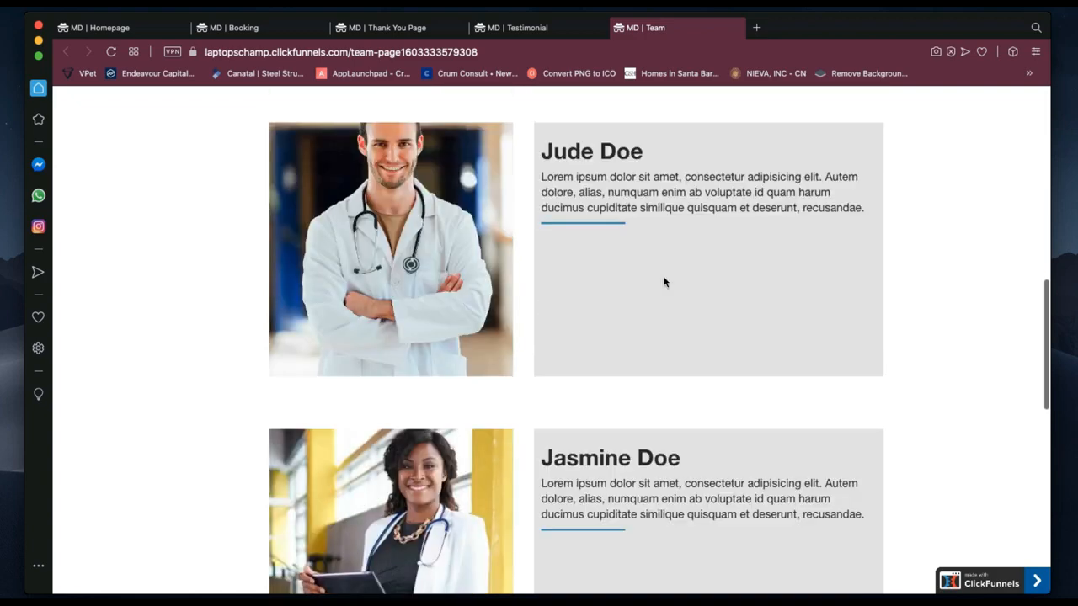
scroll(664, 281, "down", 8)
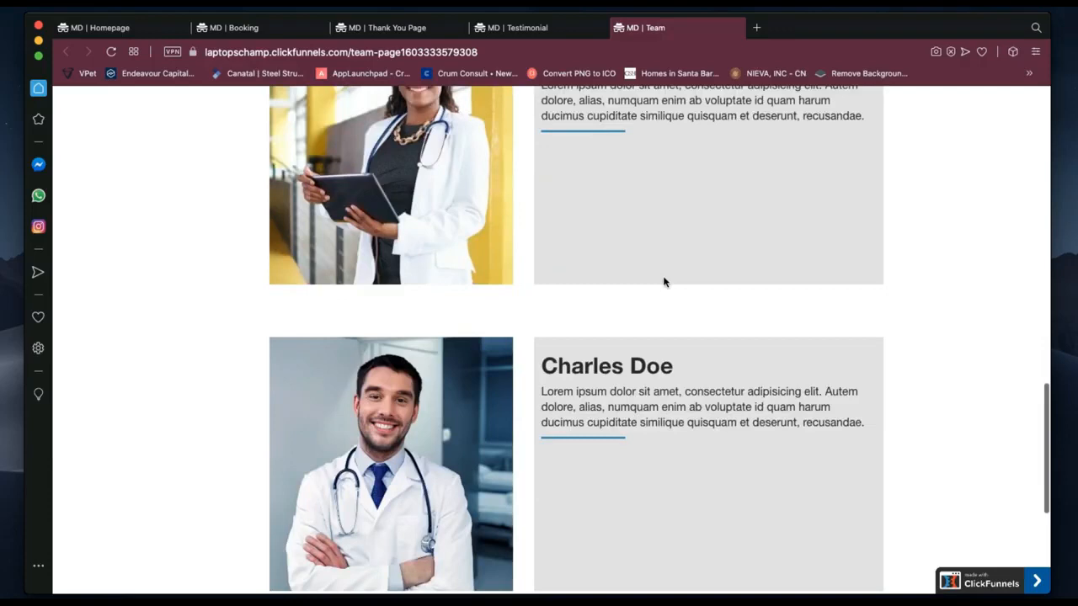
scroll(663, 281, "down", 1)
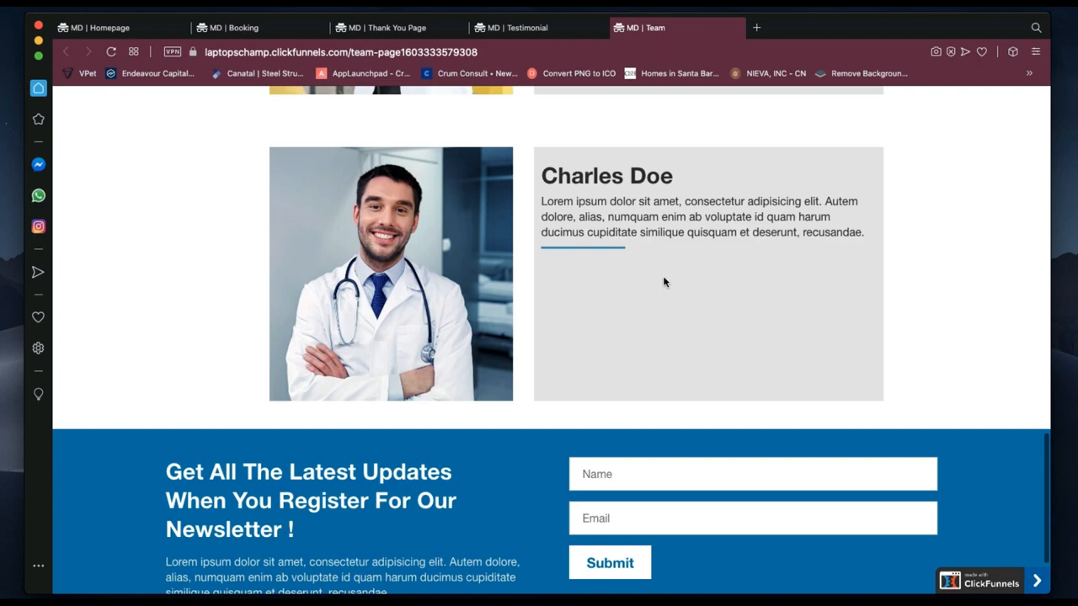
scroll(664, 278, "up", 5)
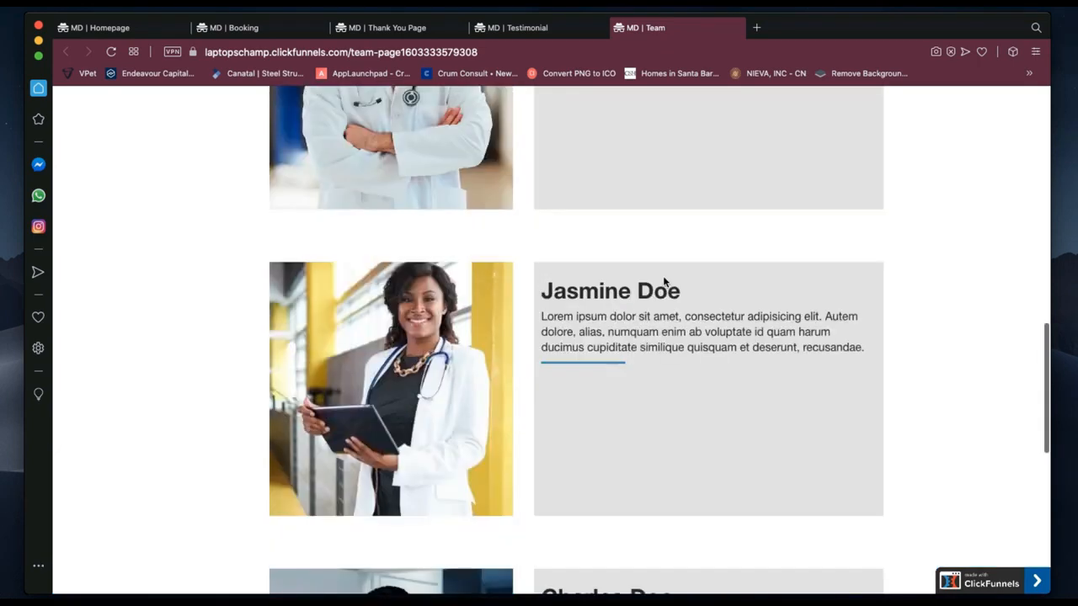
scroll(663, 280, "up", 5)
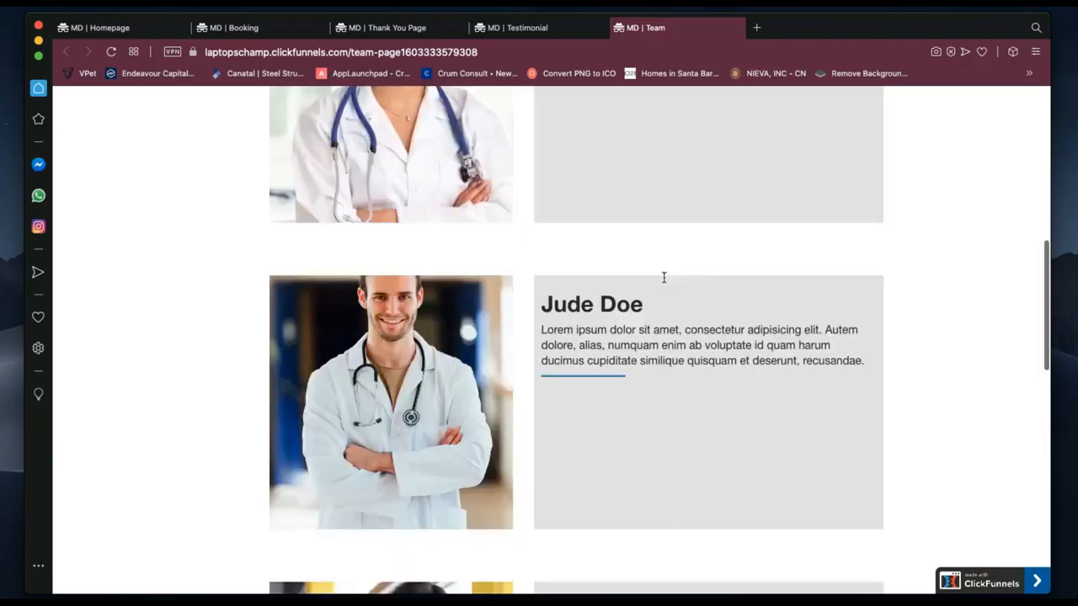
scroll(663, 281, "up", 3)
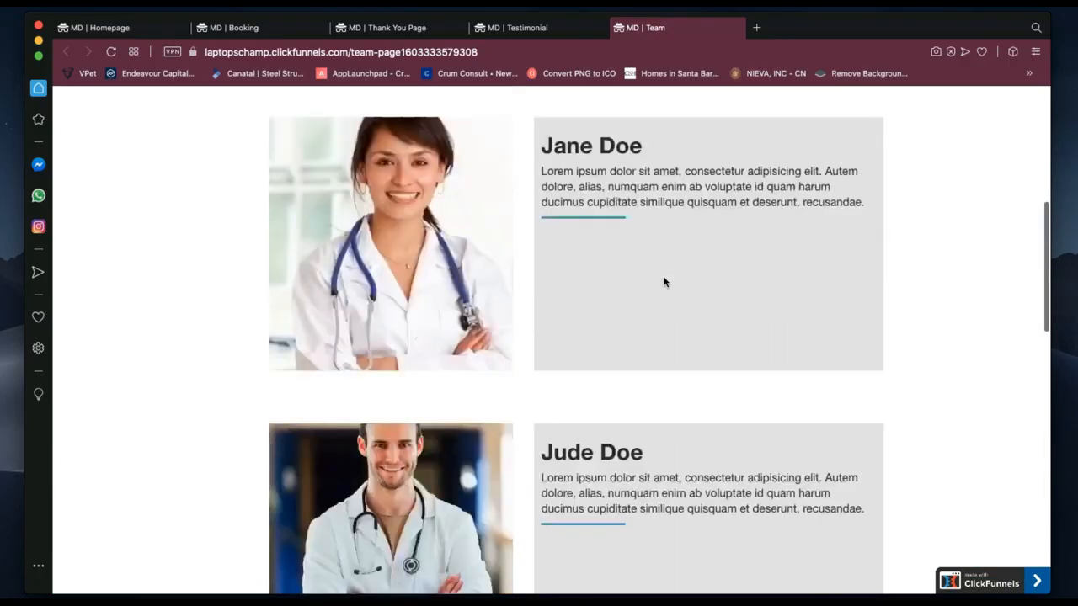
Scroll down to the newsletter signup and HOSCO footer, then back up.
scroll(572, 249, "down", 2)
scroll(572, 249, "down", 8)
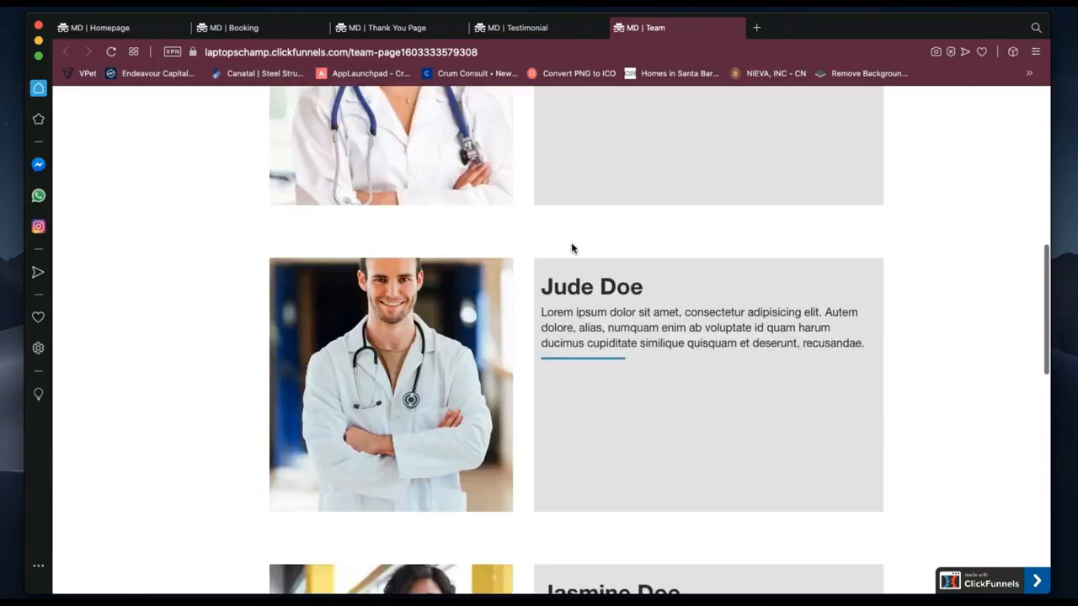
scroll(572, 248, "down", 3)
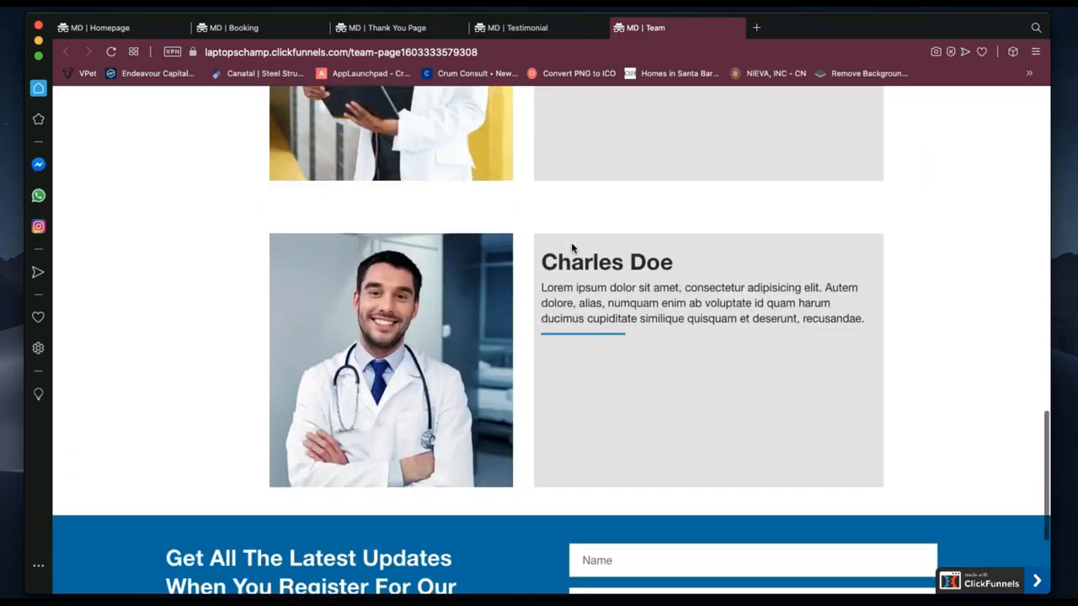
scroll(571, 244, "up", 16)
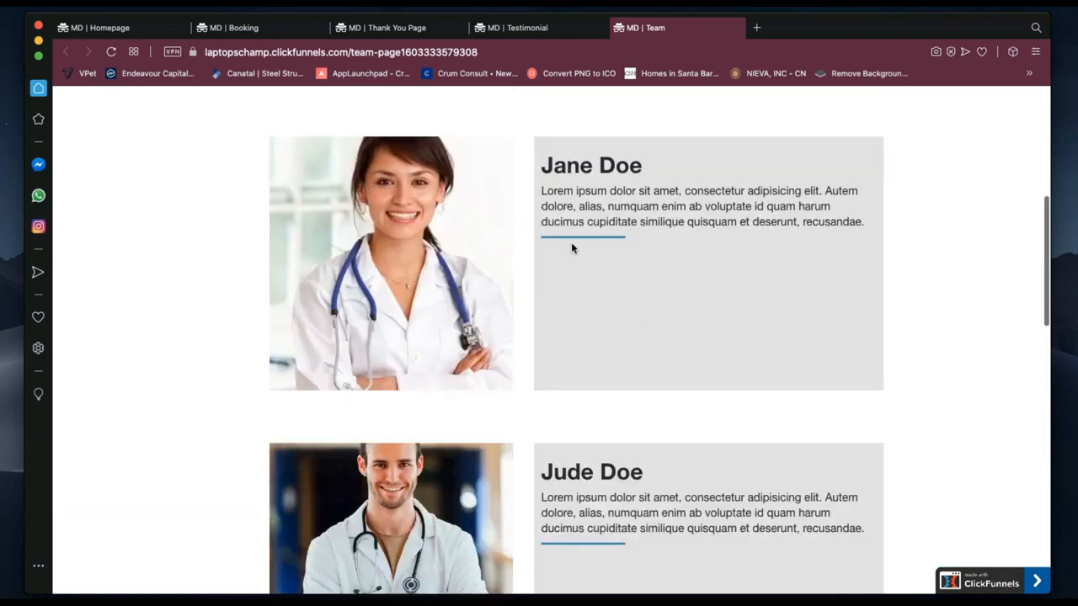
scroll(571, 247, "up", 4)
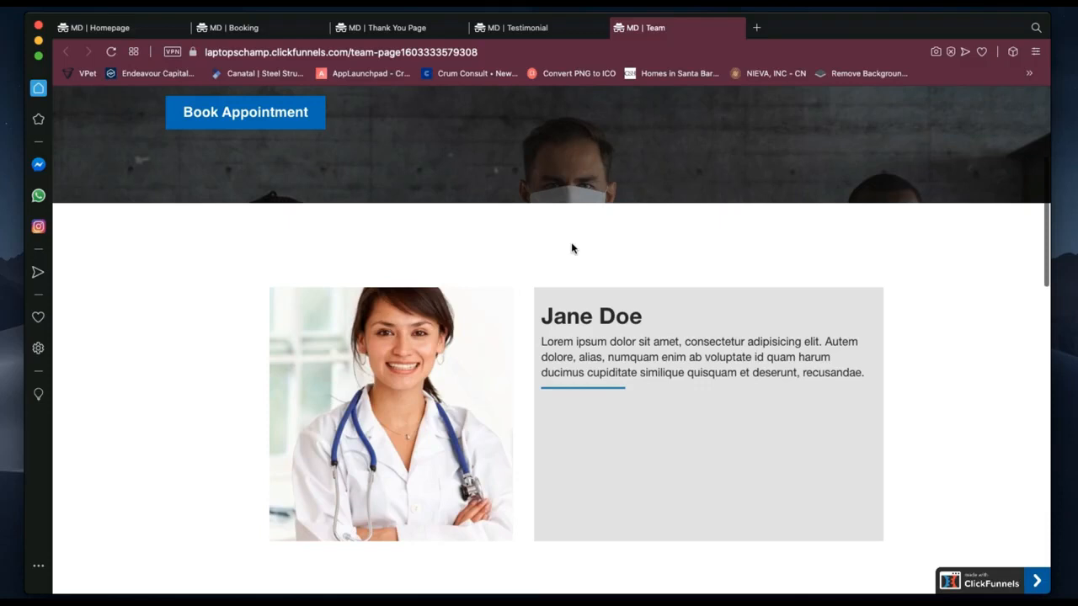
scroll(654, 403, "down", 6)
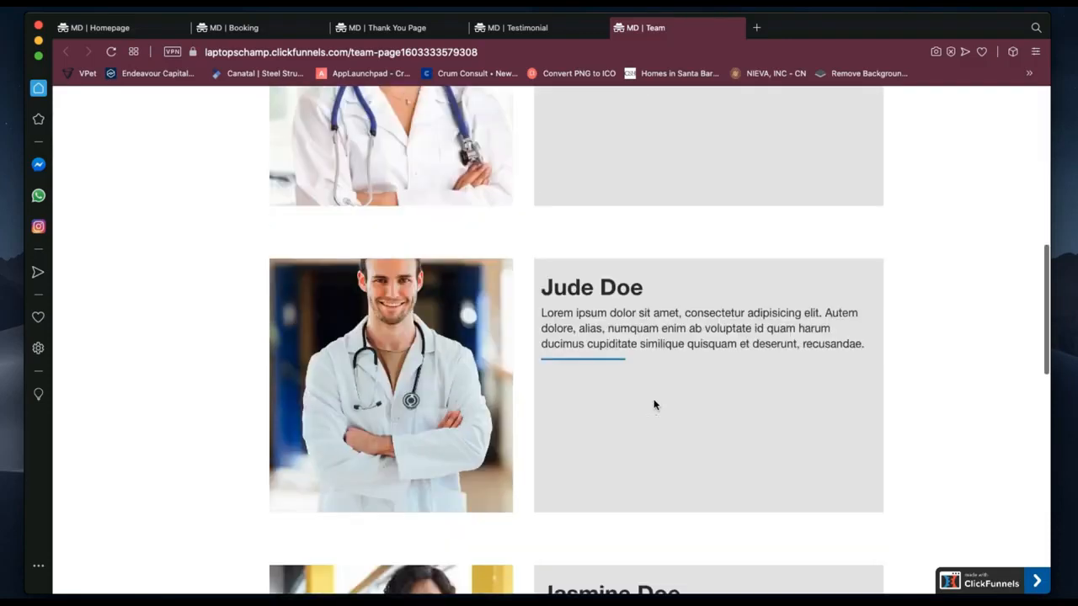
scroll(655, 405, "down", 12)
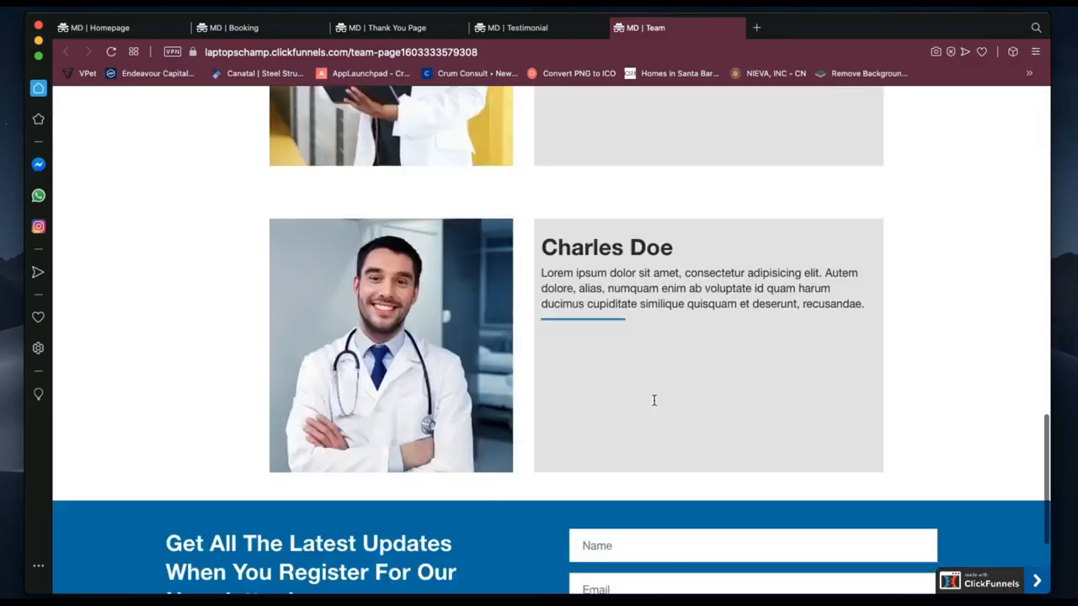
scroll(654, 402, "down", 1)
scroll(654, 404, "down", 6)
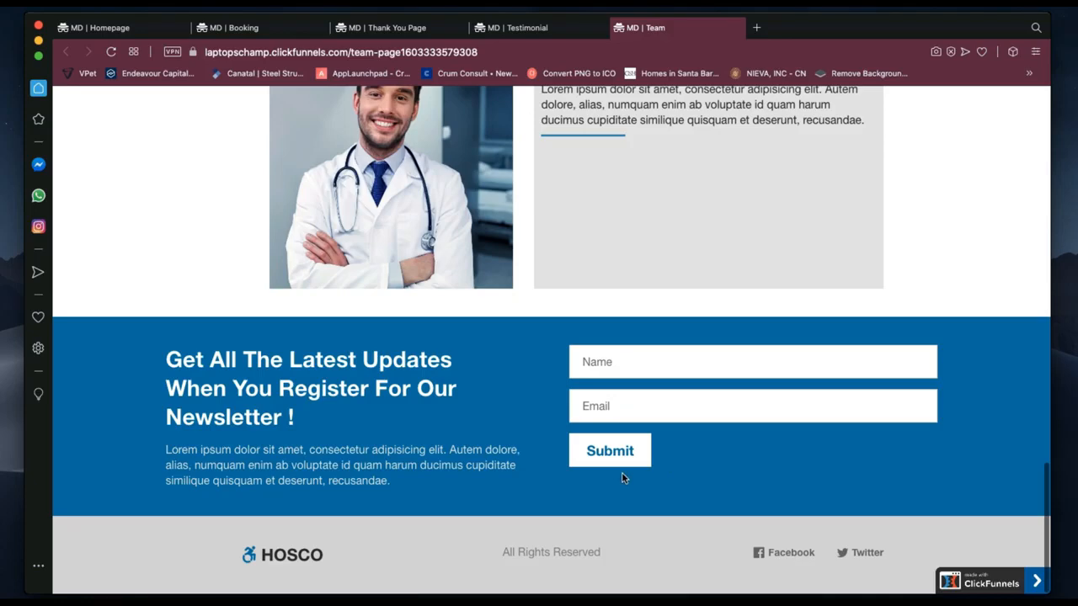
scroll(621, 478, "up", 15)
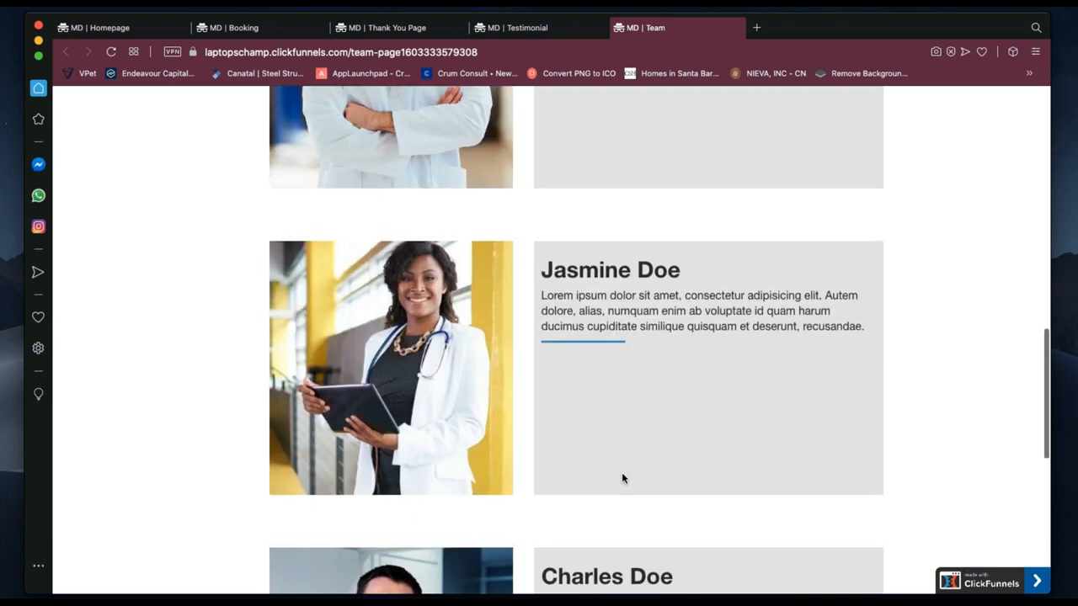
scroll(623, 477, "up", 8)
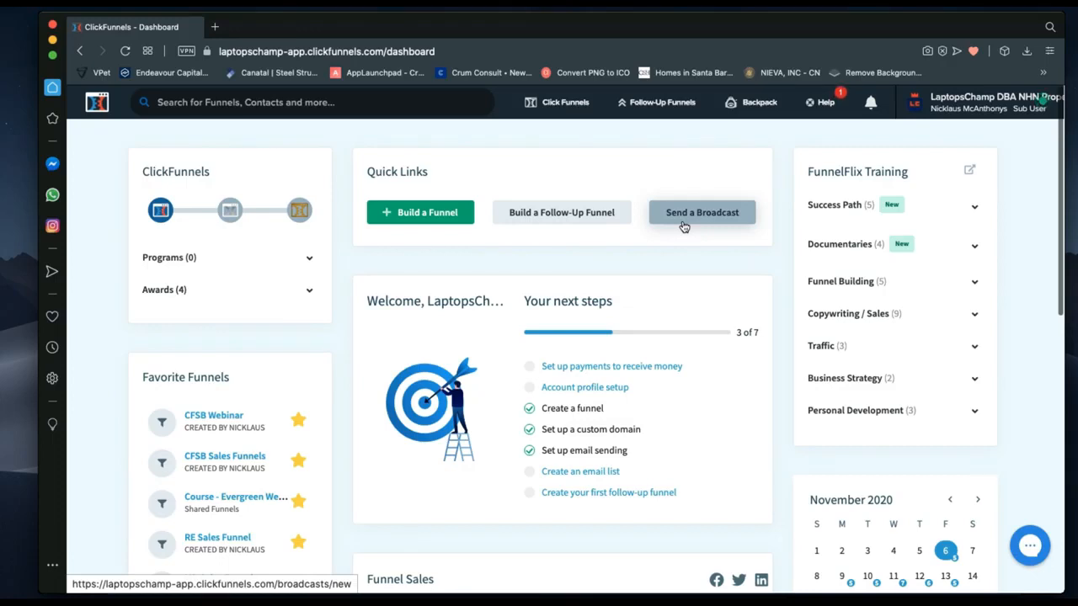
On the account dashboard, bring up the ClickFunnels navigation dropdown menu.
scroll(571, 365, "down", 1)
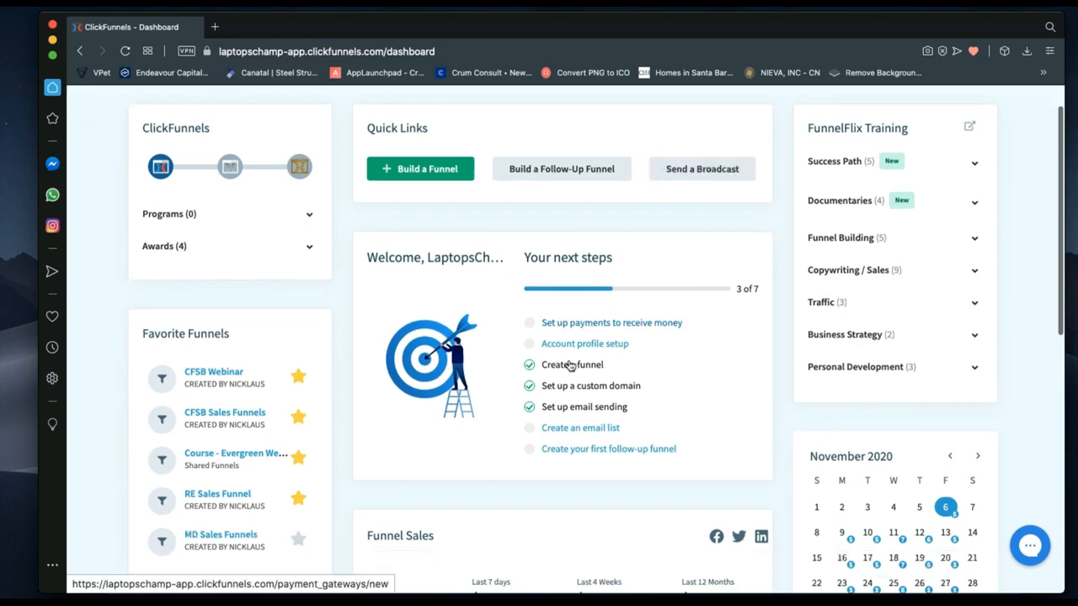
scroll(571, 366, "down", 6)
scroll(570, 361, "up", 7)
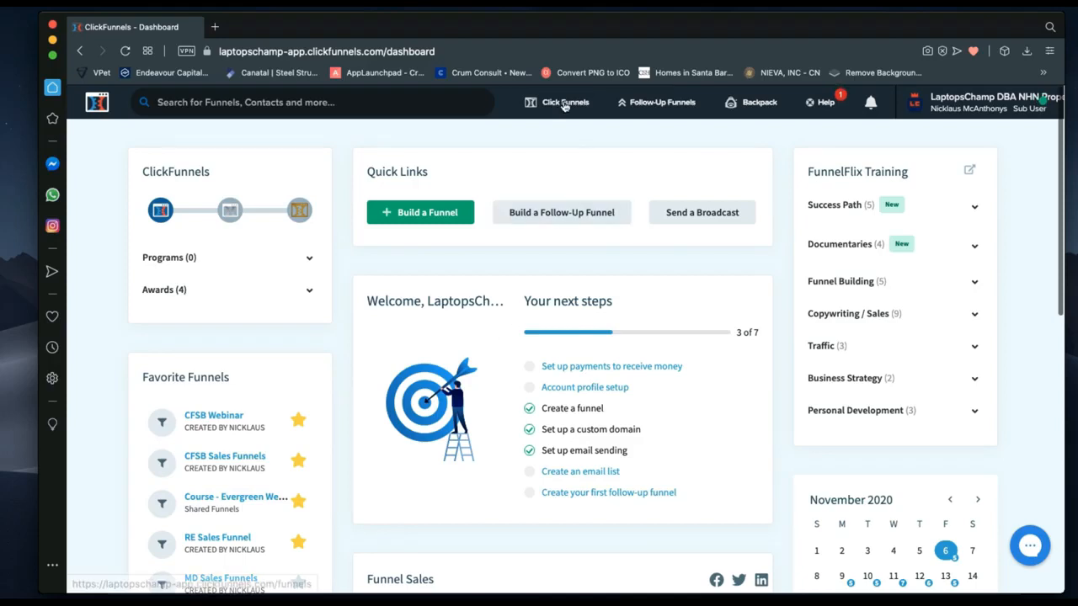
mouse_move(556, 103)
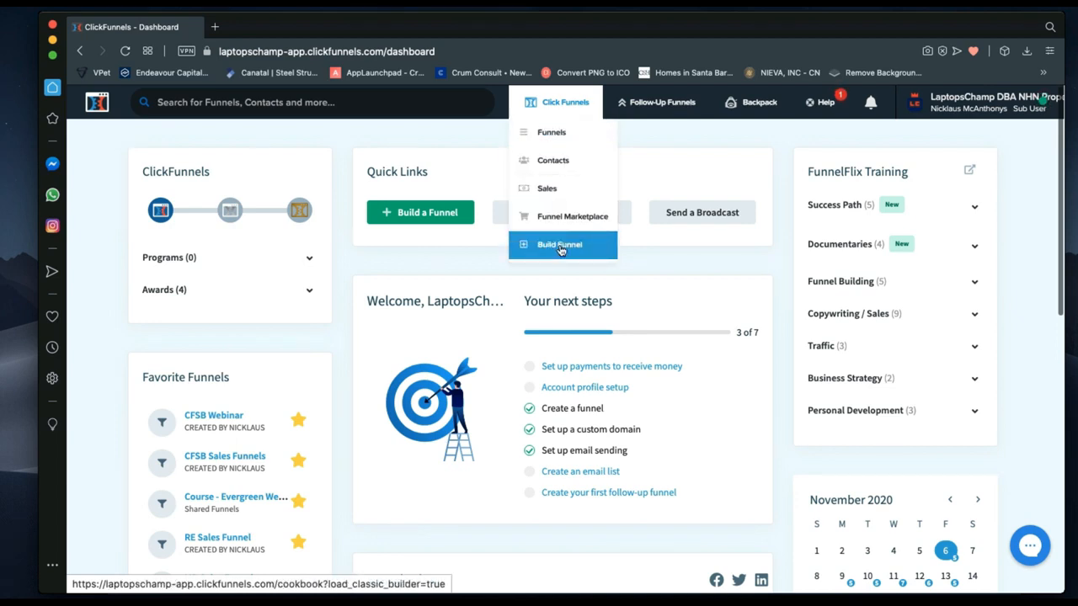
Open the Funnels list and select the MD Sales Funnels funnel.
left_click(565, 136)
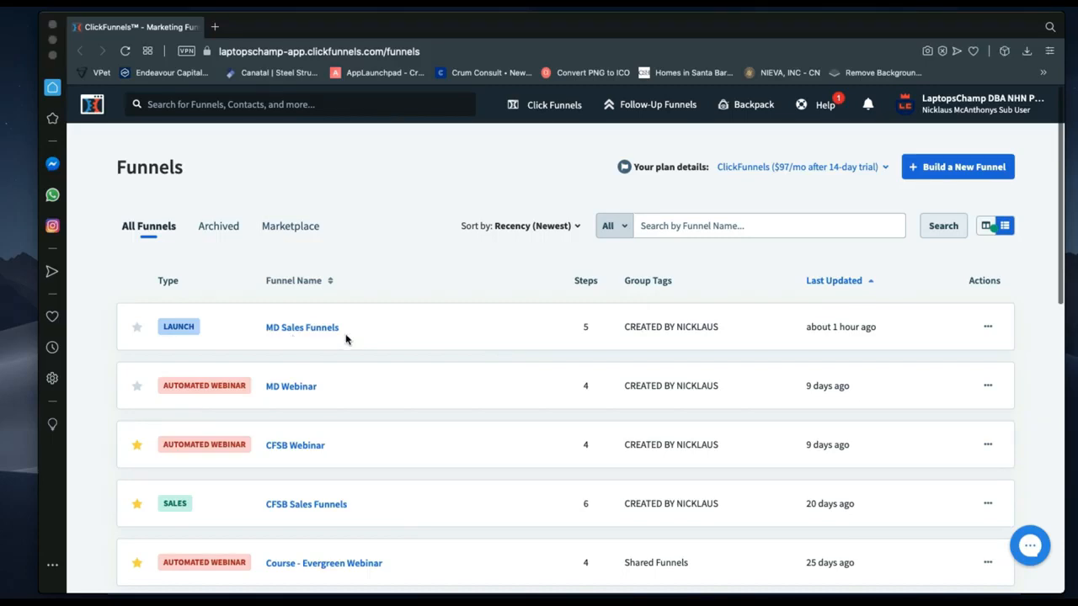
left_click(298, 335)
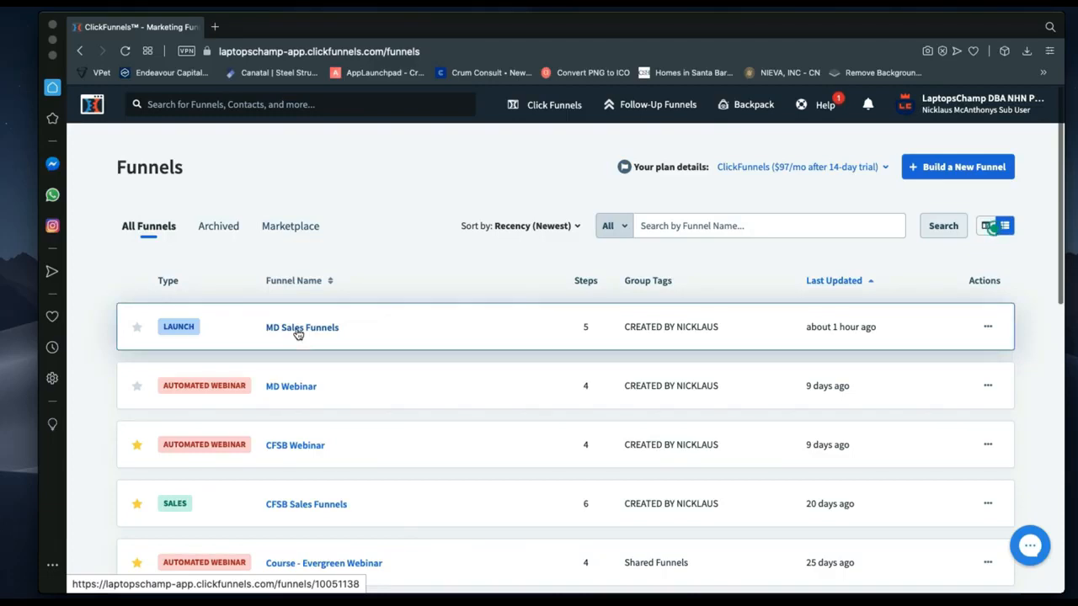
Open MD Sales Funnels to its Homepage step and select the Homepage URL.
left_click(297, 333)
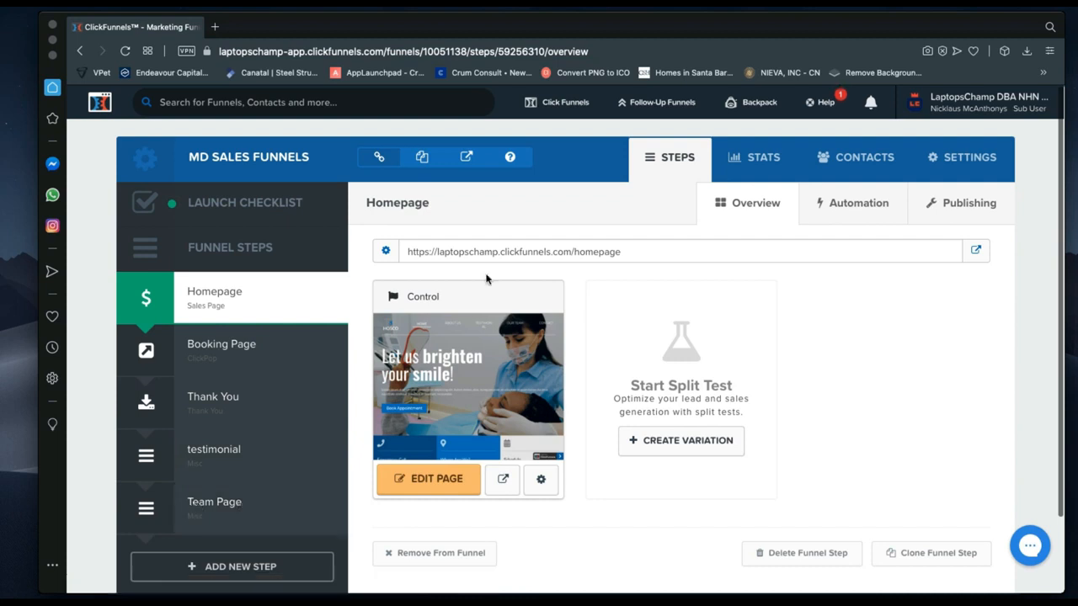
left_click_drag(632, 252, 406, 251)
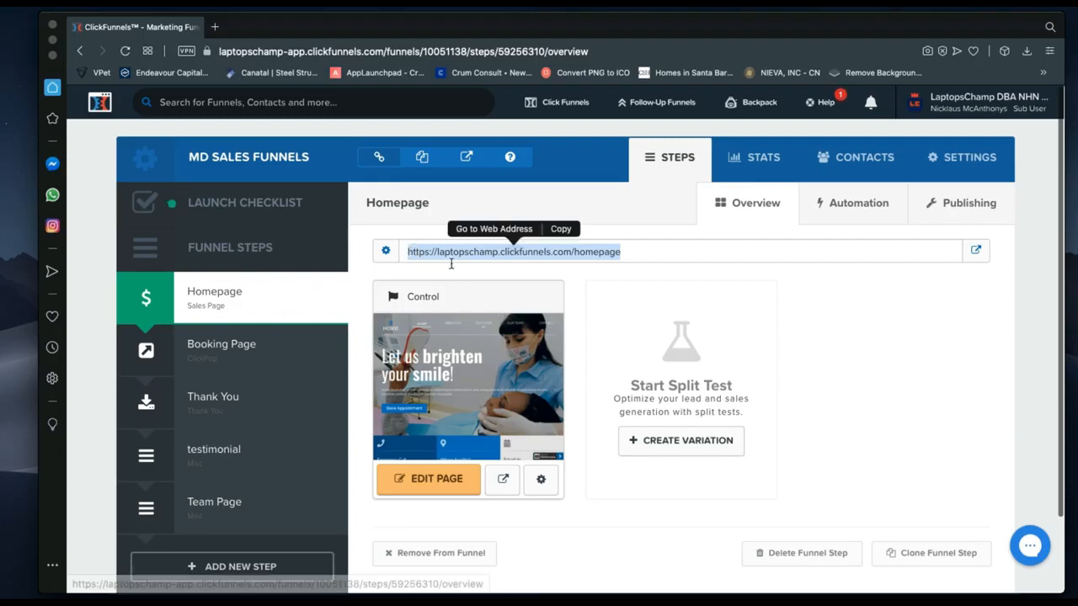
left_click(596, 282)
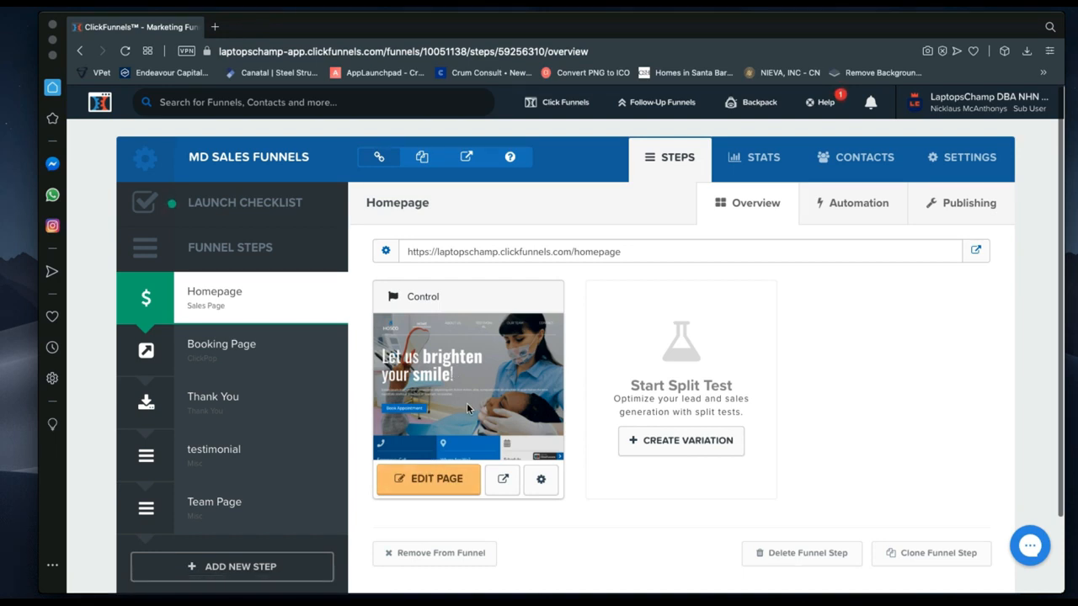
Launch the page editor for the MD Sales Funnels Homepage step.
left_click(438, 489)
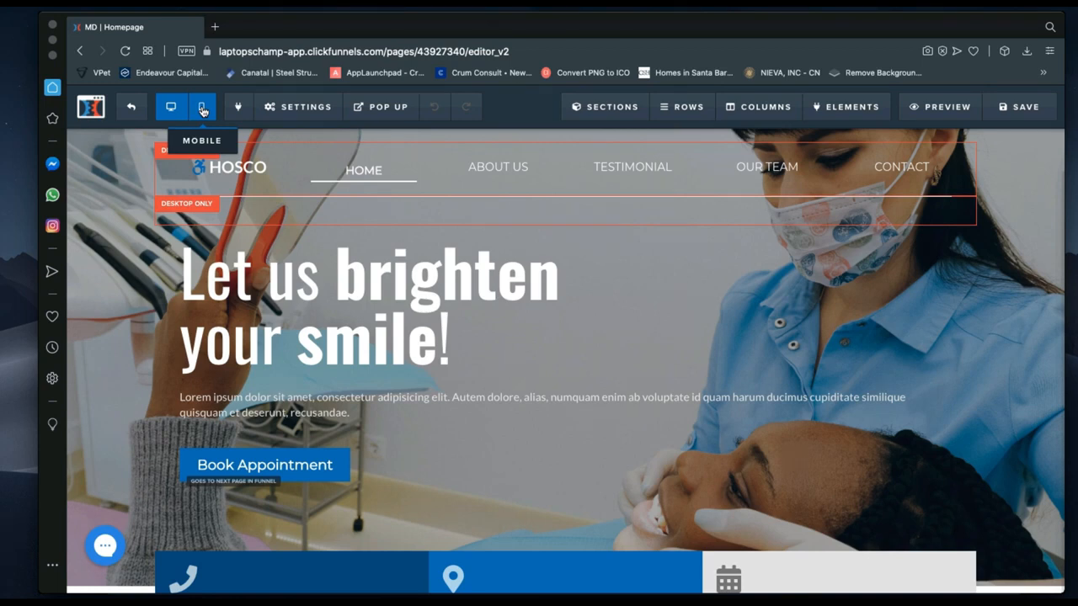
Switch the editor to Mobile view and scroll through the homepage's phone layout.
left_click(199, 110)
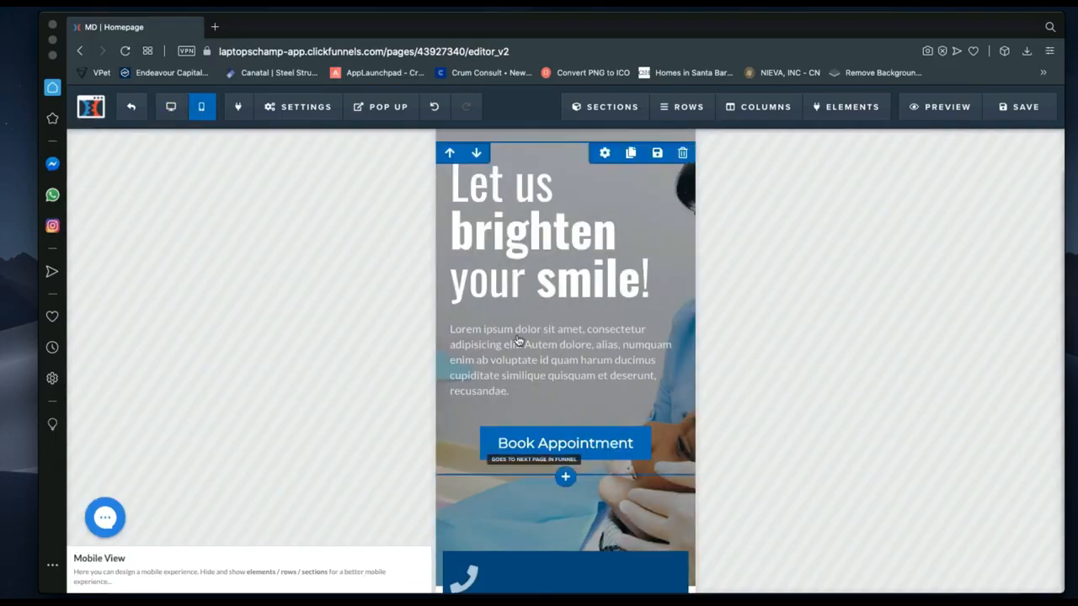
scroll(559, 401, "down", 10)
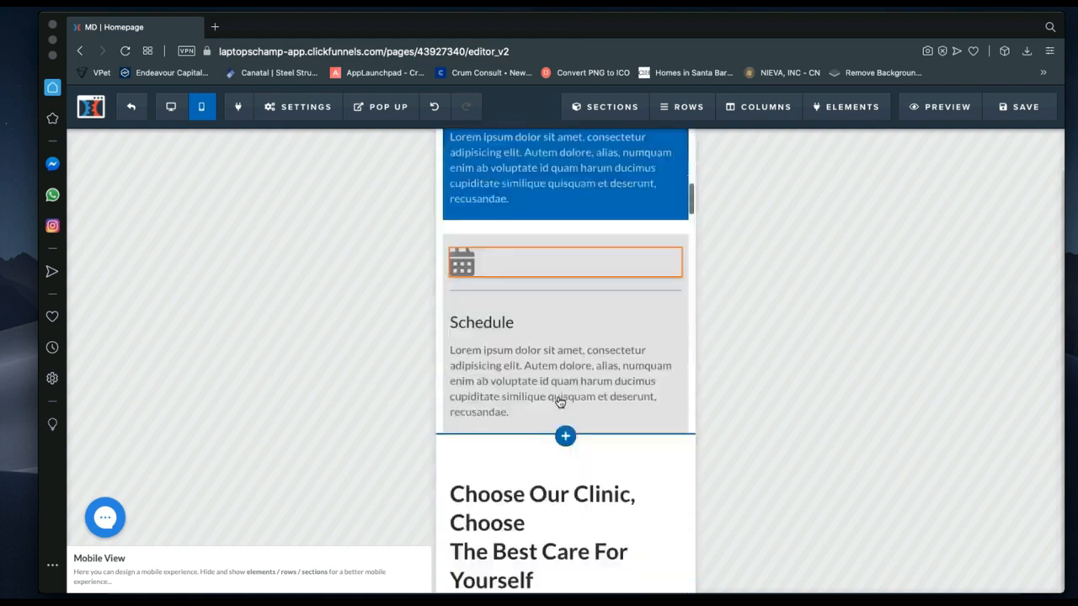
scroll(559, 402, "down", 10)
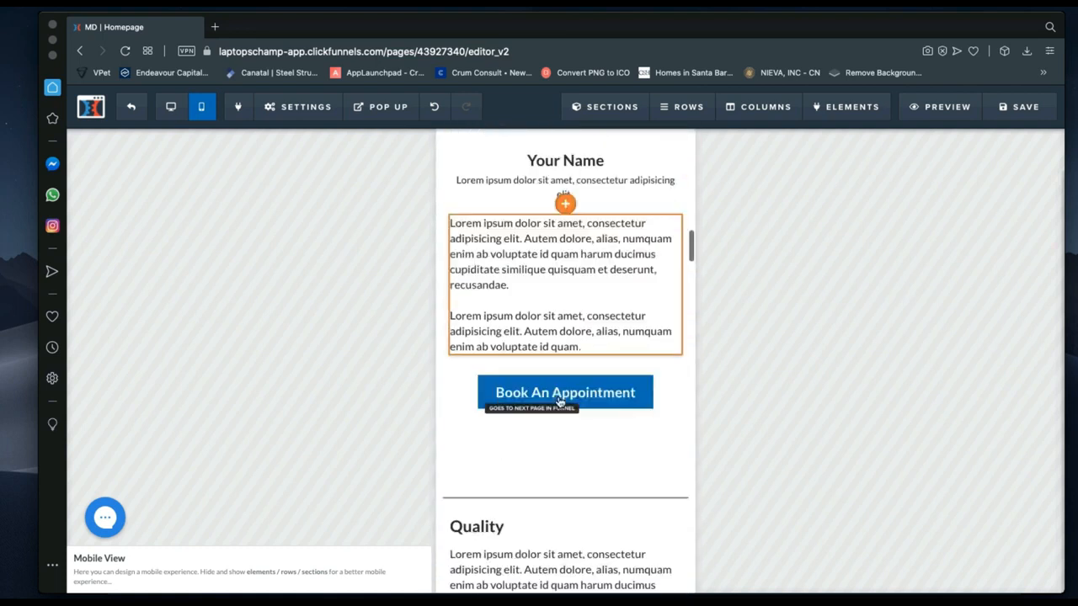
scroll(559, 401, "down", 3)
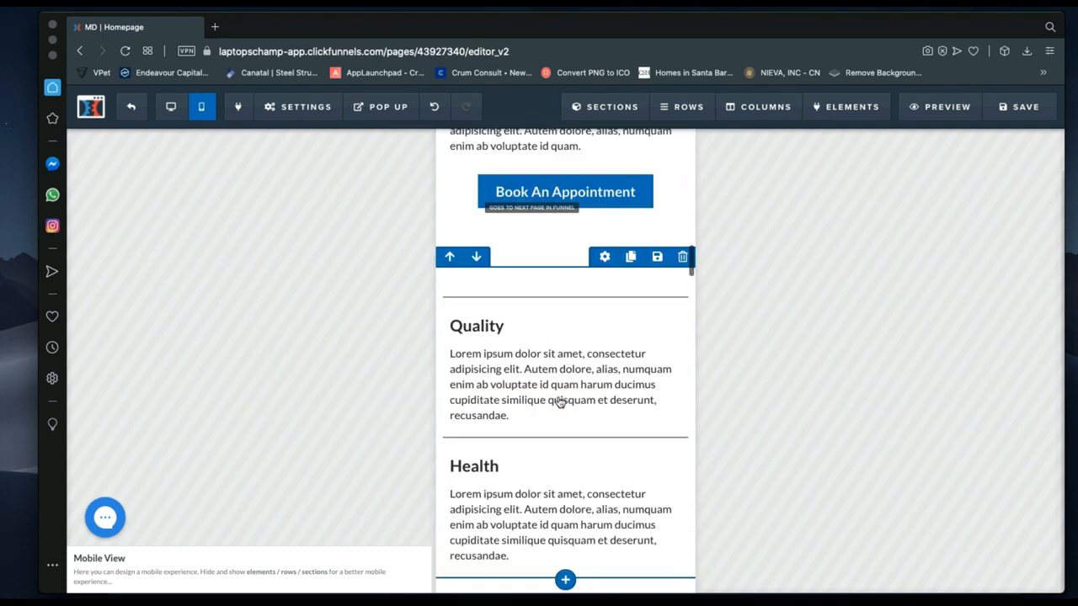
scroll(559, 401, "down", 4)
scroll(559, 401, "up", 11)
scroll(559, 401, "up", 2)
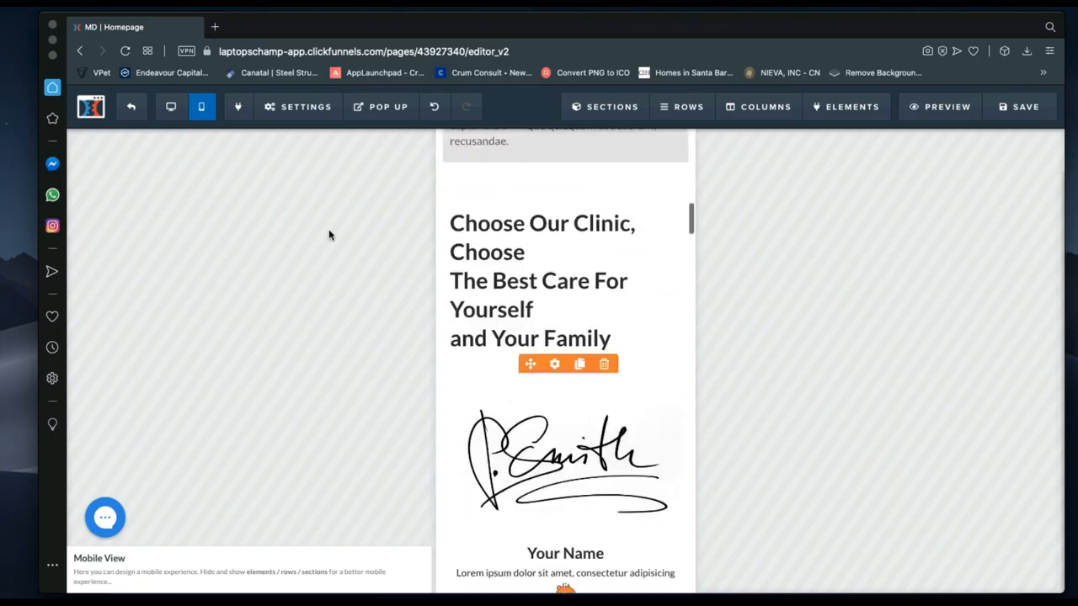
Switch the homepage back to desktop view, scroll to the top, and bring up the Settings options.
left_click(172, 107)
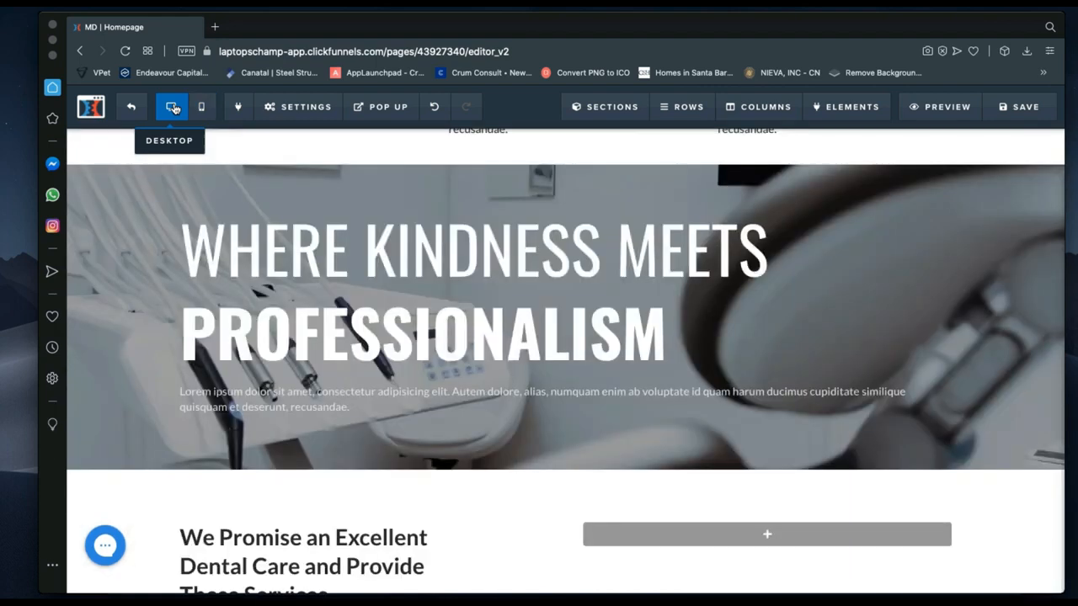
scroll(315, 487, "up", 6)
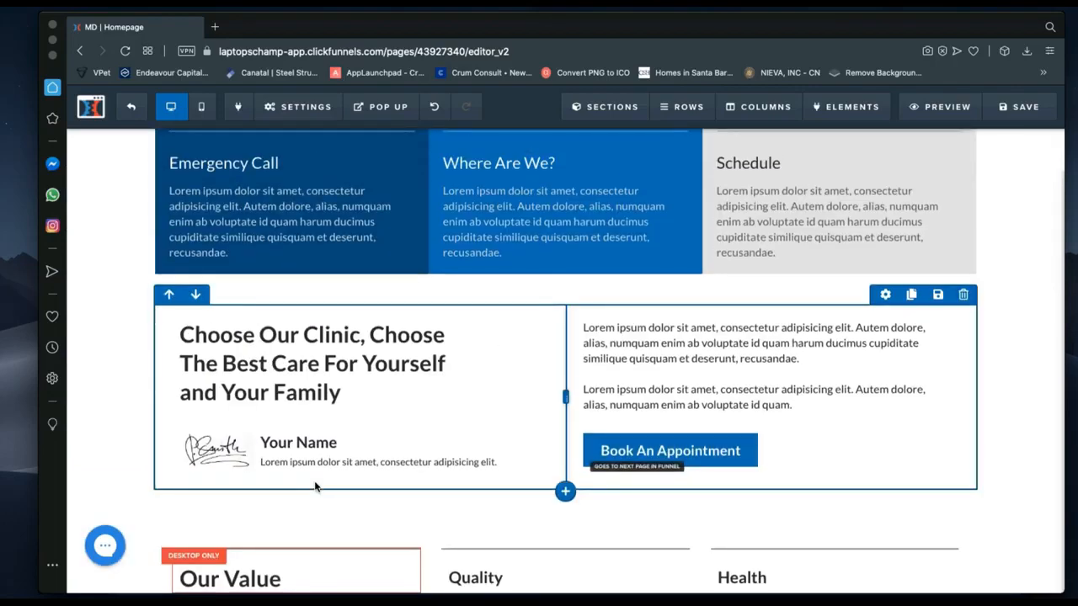
scroll(315, 486, "up", 5)
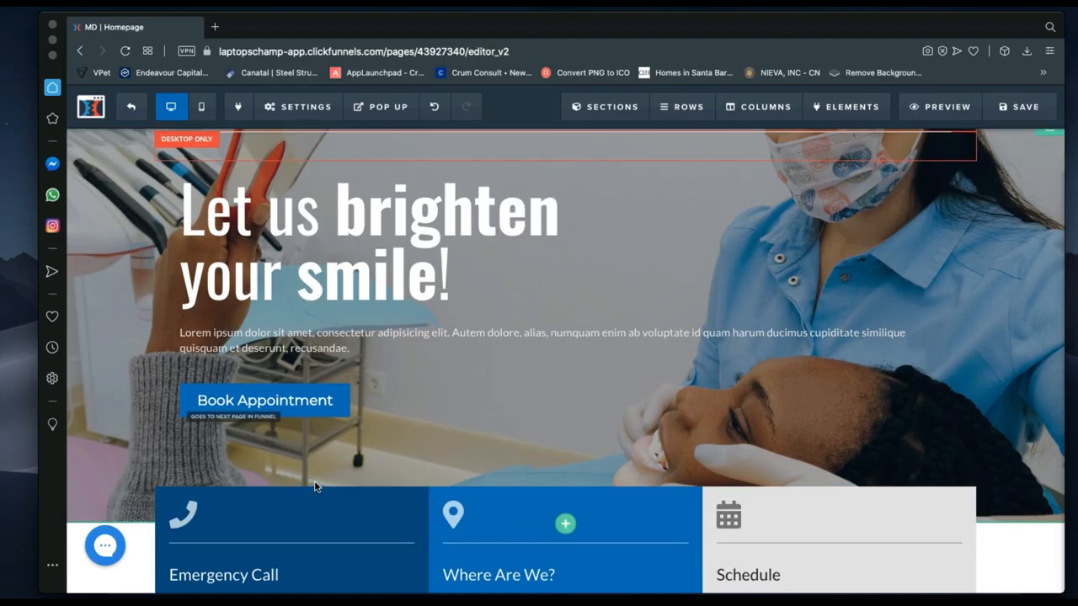
scroll(315, 487, "up", 1)
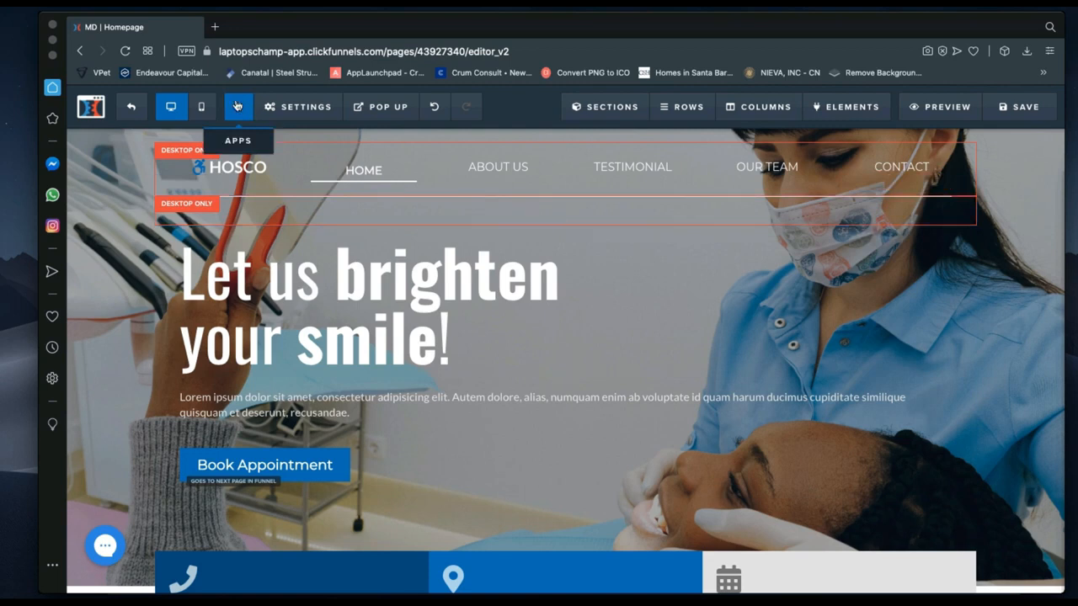
left_click(303, 108)
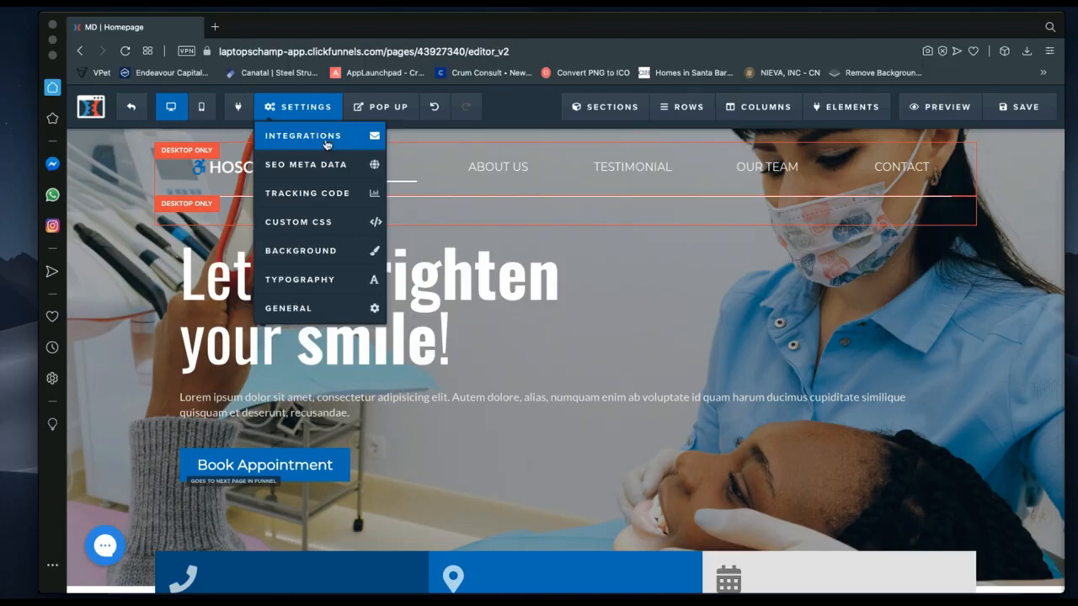
Choose Integrations to show the Homepage's Email Integration Settings.
left_click(326, 142)
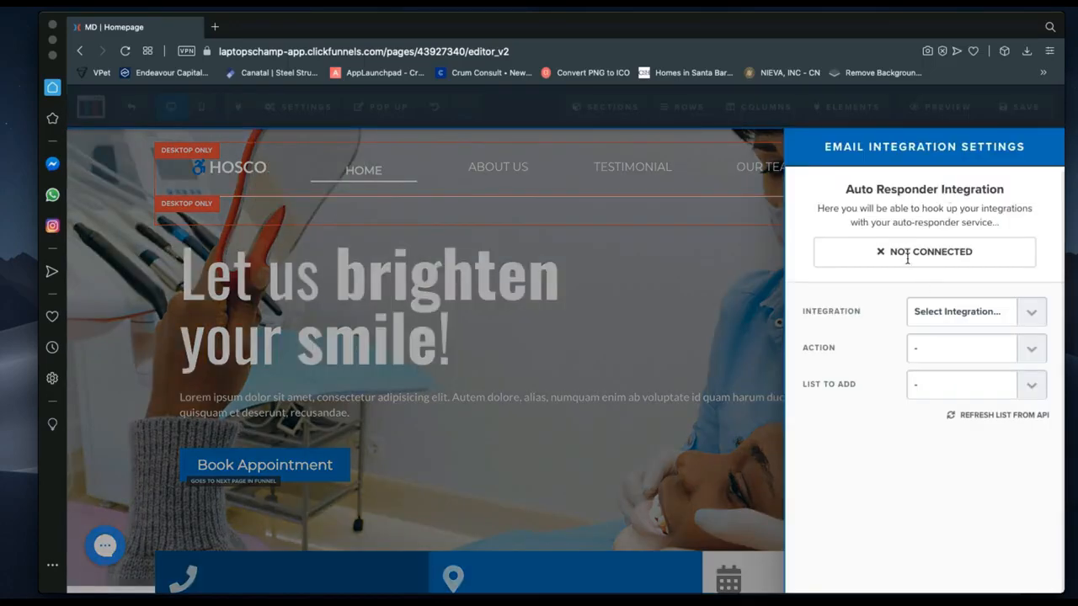
left_click(1026, 313)
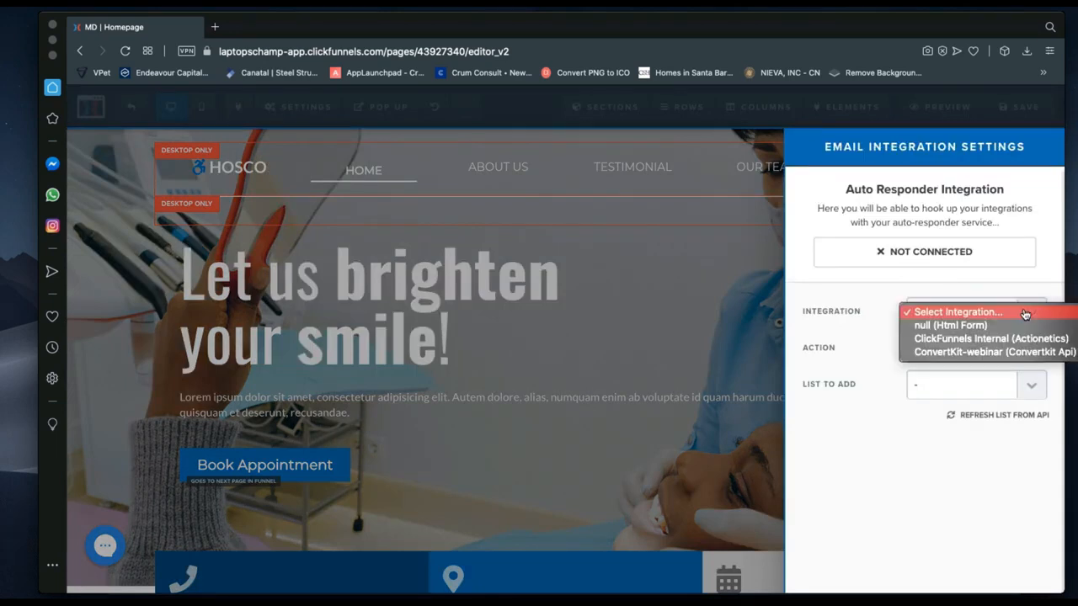
left_click(966, 356)
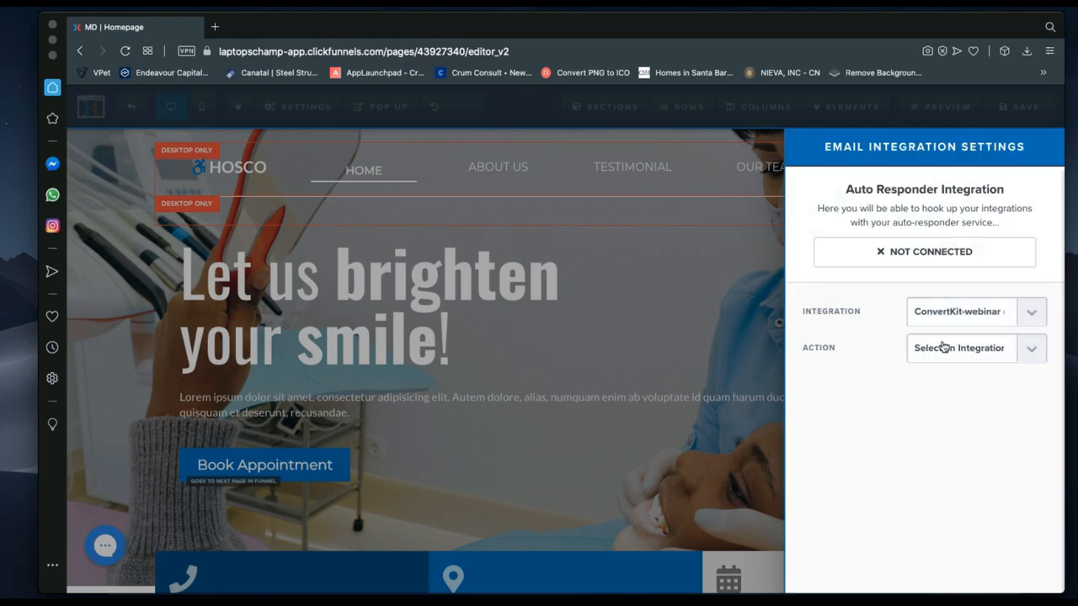
left_click(944, 347)
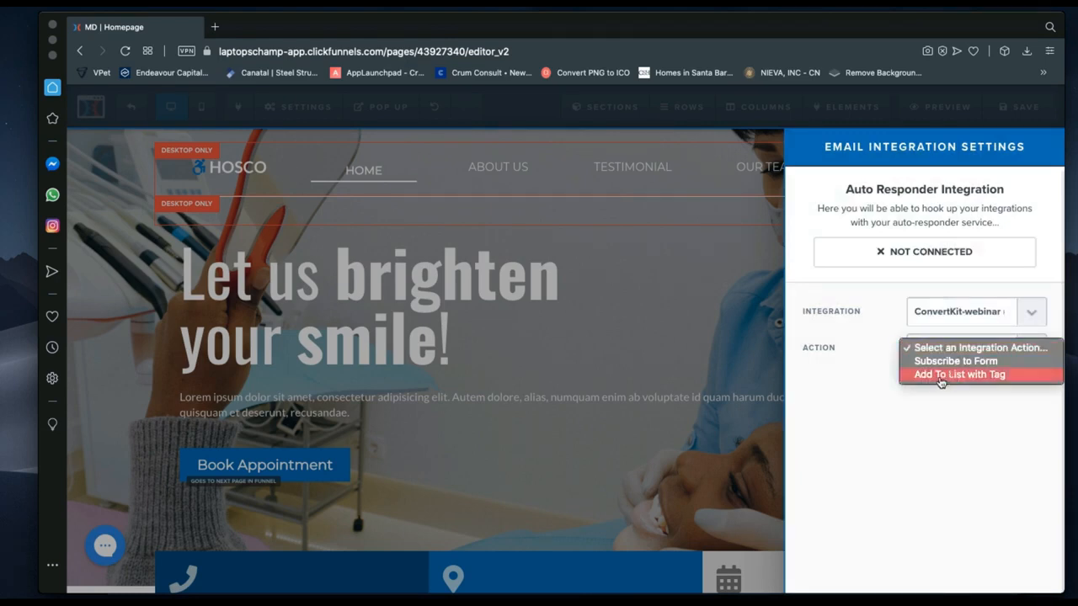
left_click(941, 375)
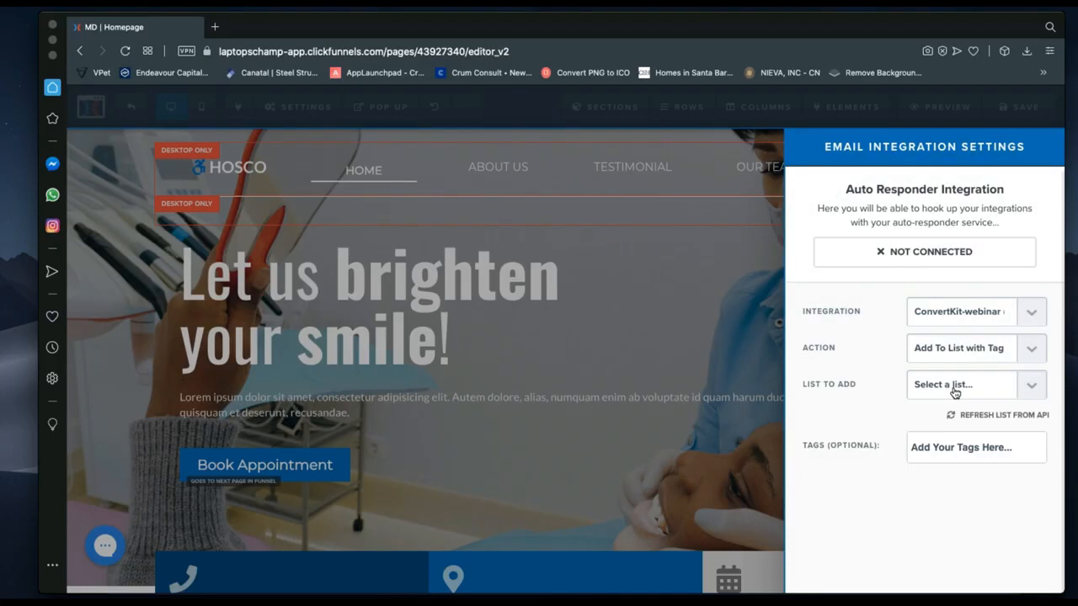
left_click(955, 388)
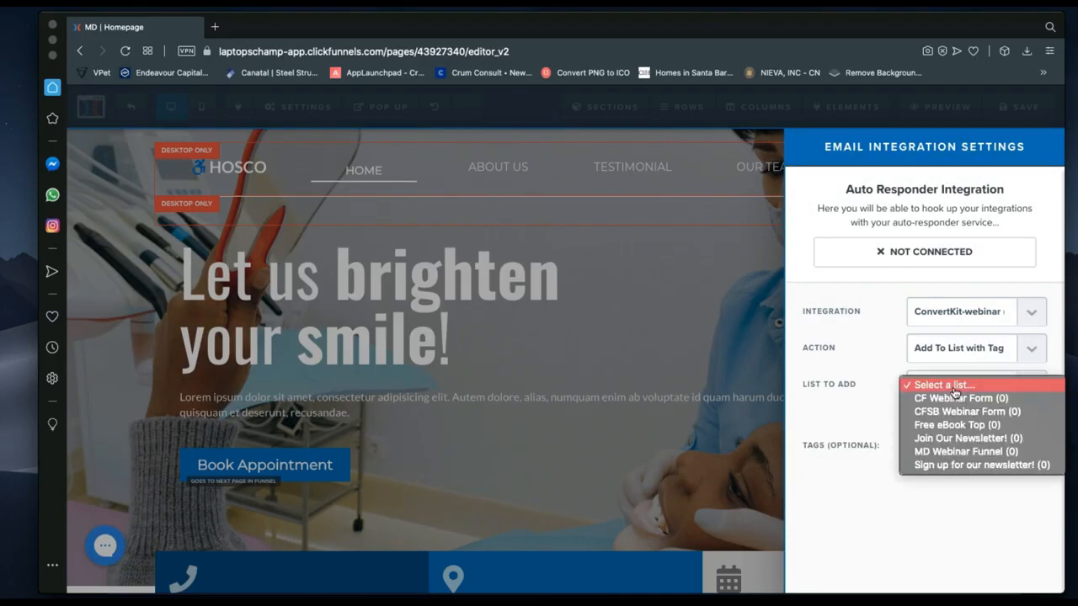
left_click(867, 491)
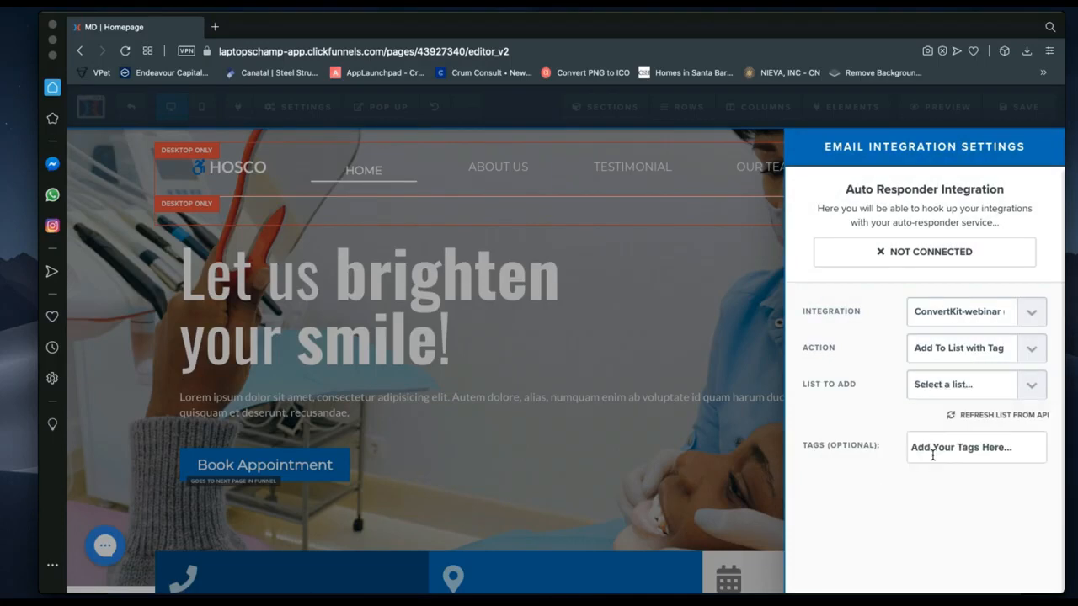
left_click(951, 319)
left_click(946, 271)
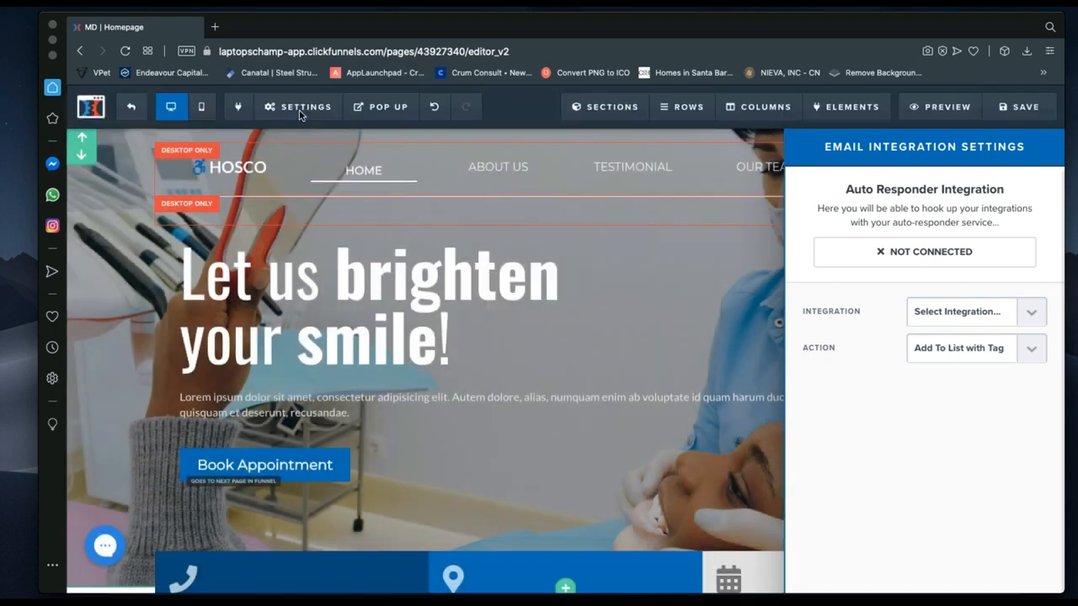
left_click(301, 121)
Open the SEO Meta Data settings and select the page title text.
left_click(301, 109)
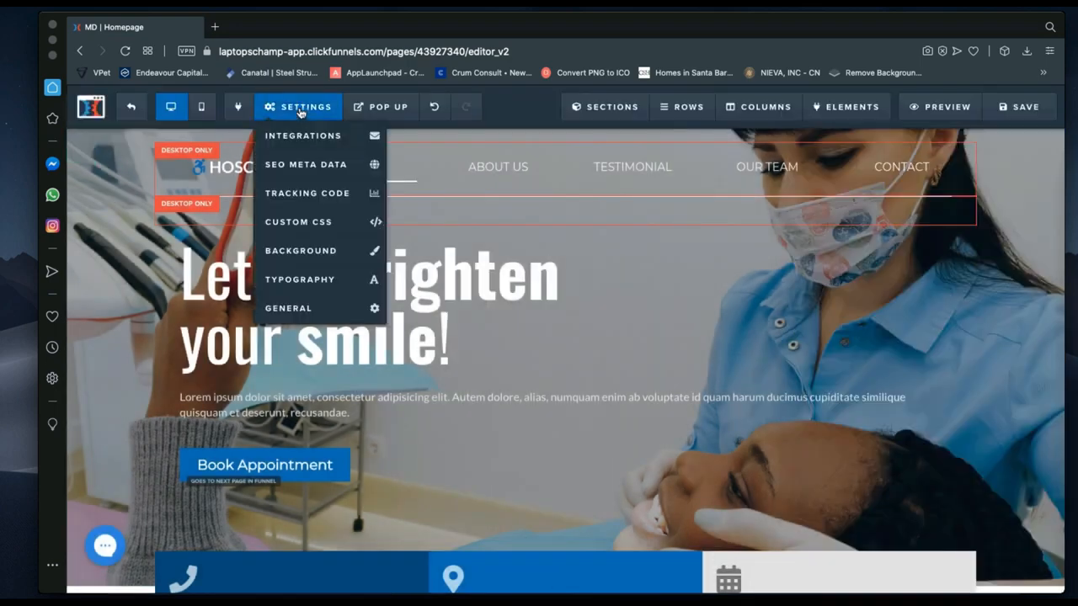
left_click(298, 166)
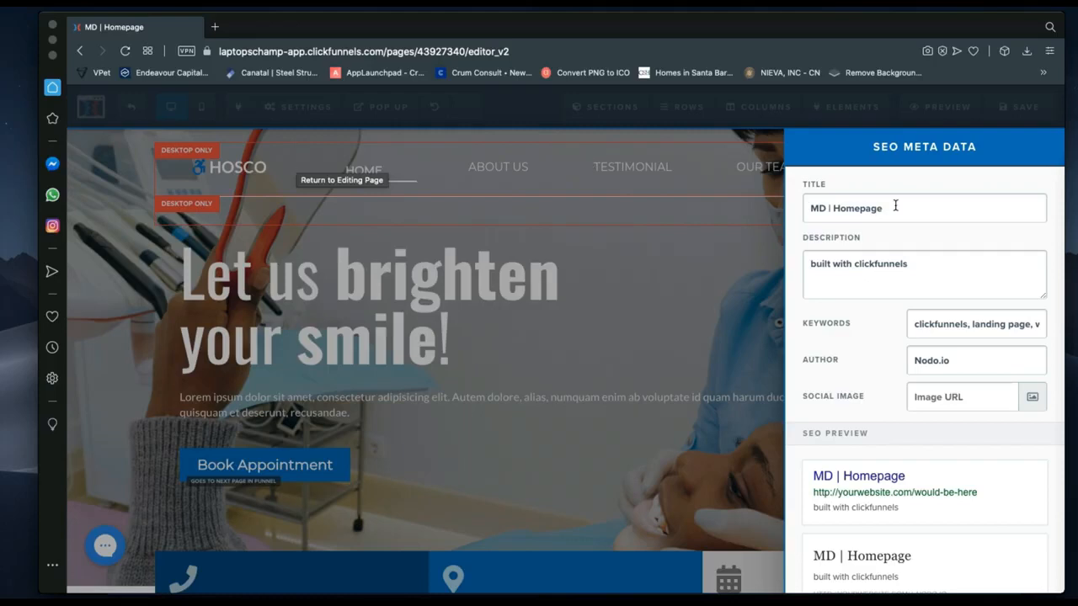
left_click_drag(886, 208, 810, 208)
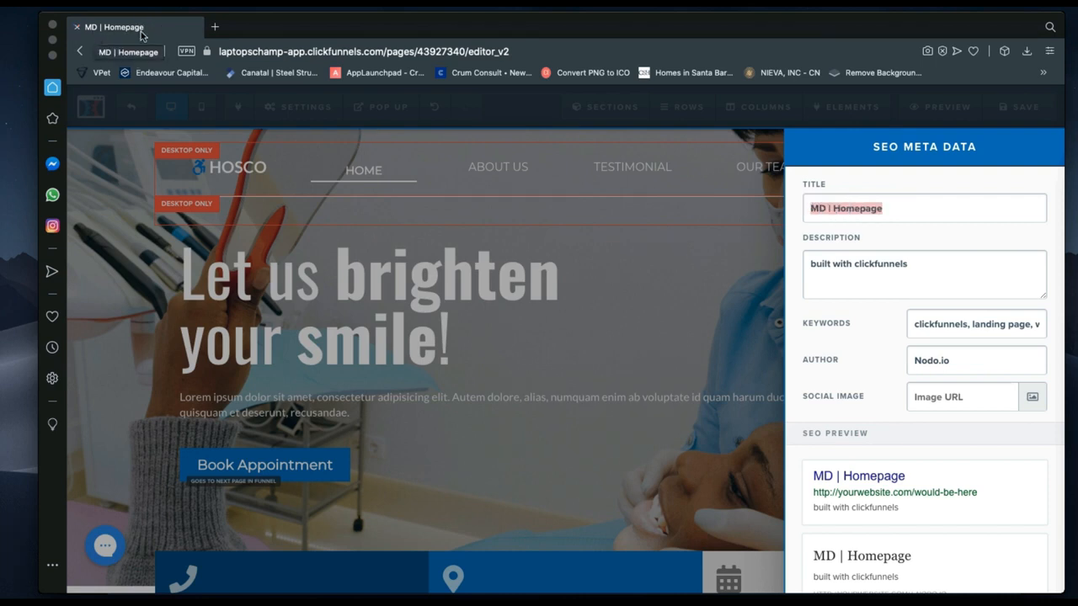
left_click(879, 213)
Edit the page title and restore it to 'MD | Homepage' via autofill.
left_click_drag(878, 213, 832, 205)
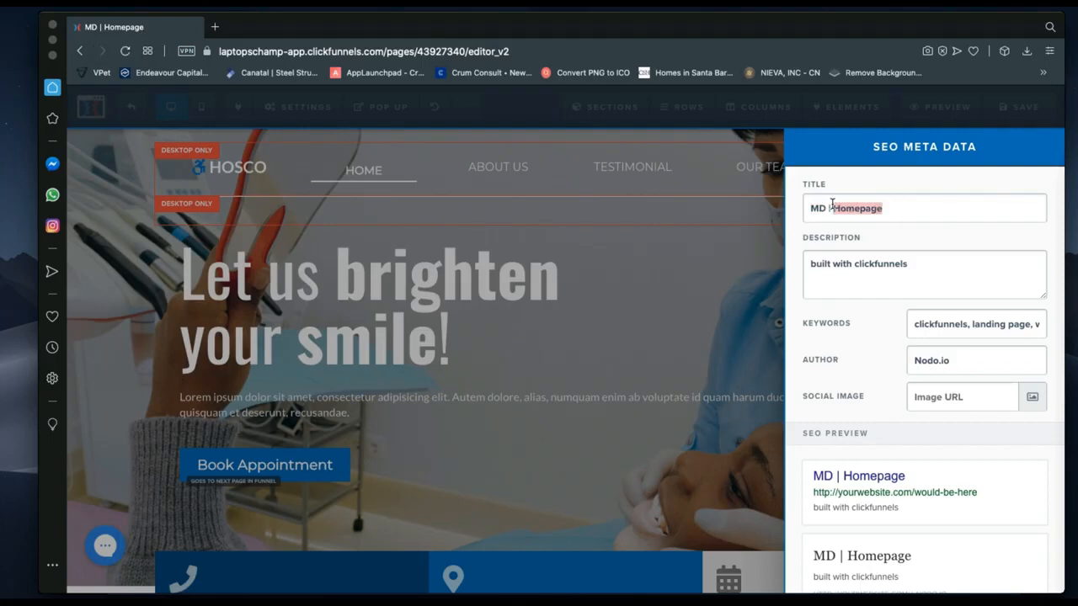
type("Homer")
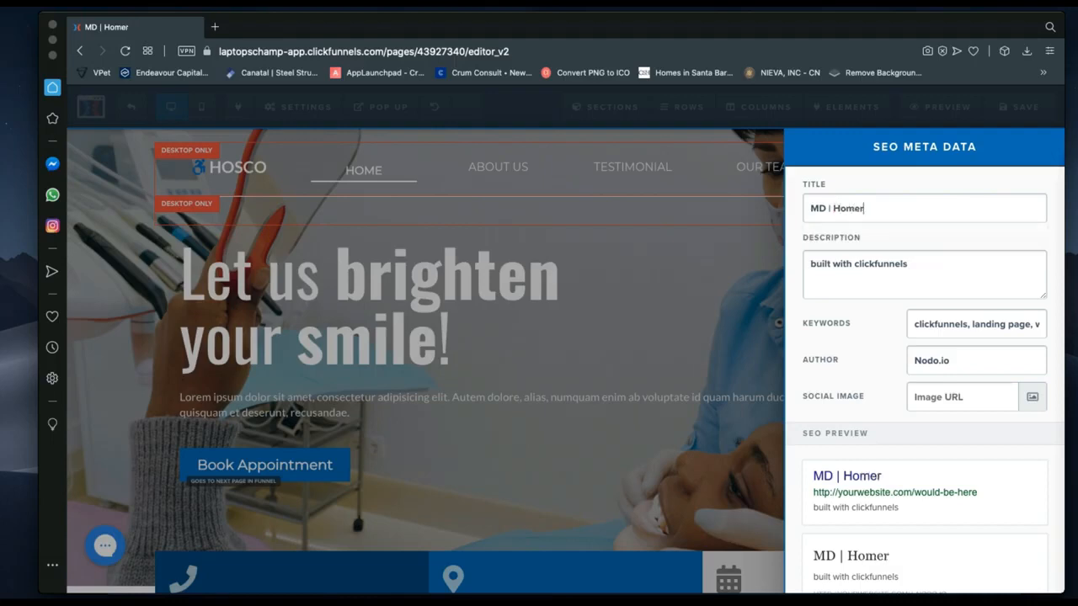
key("BackSpace")
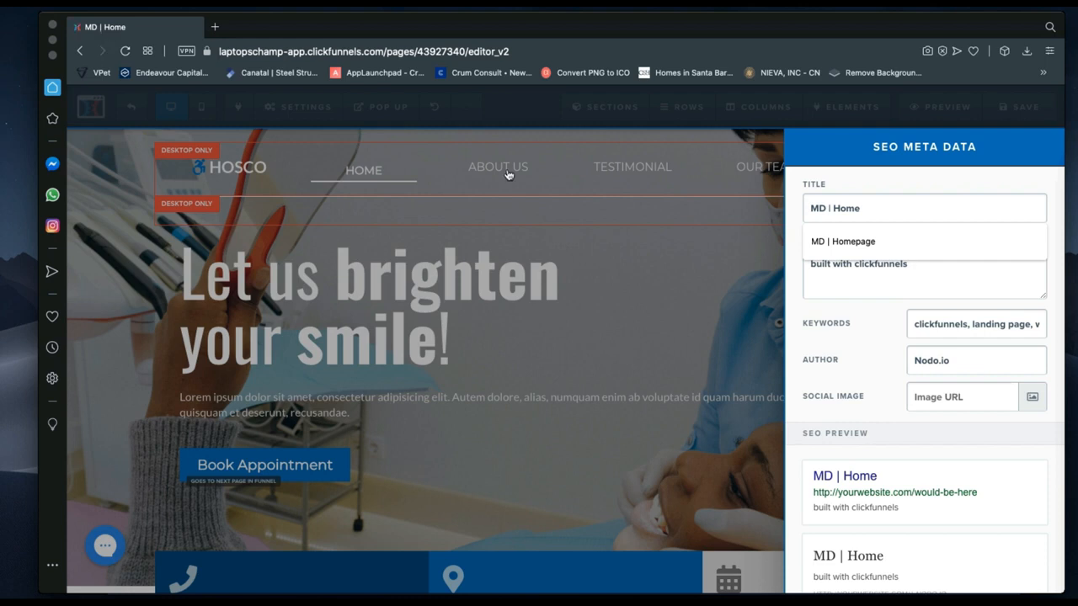
left_click(851, 238)
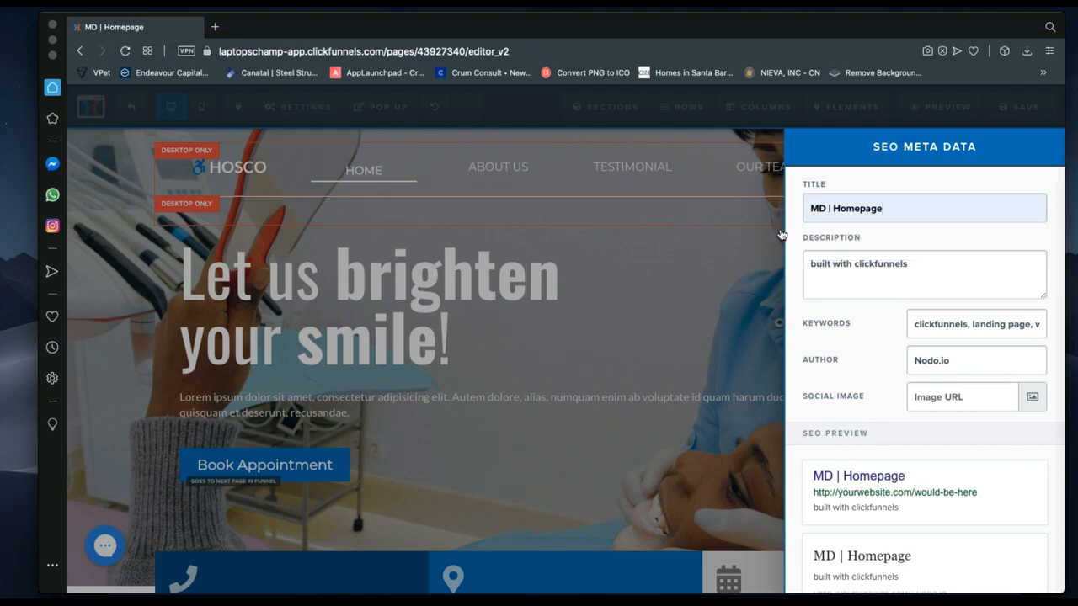
left_click(919, 265)
scroll(907, 513, "down", 1)
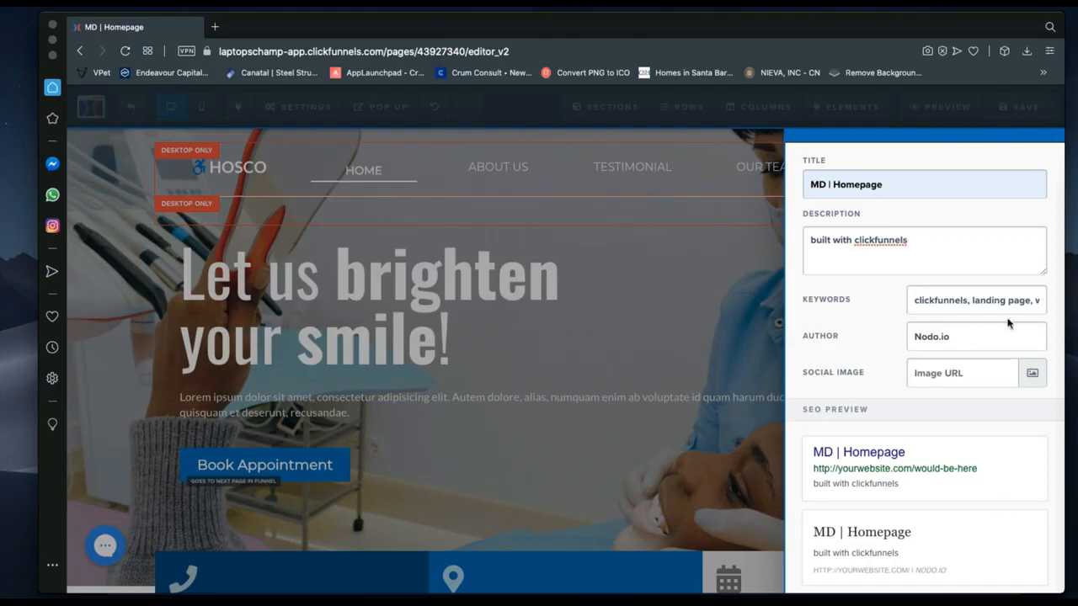
left_click(914, 300)
scroll(914, 302, "right", 2)
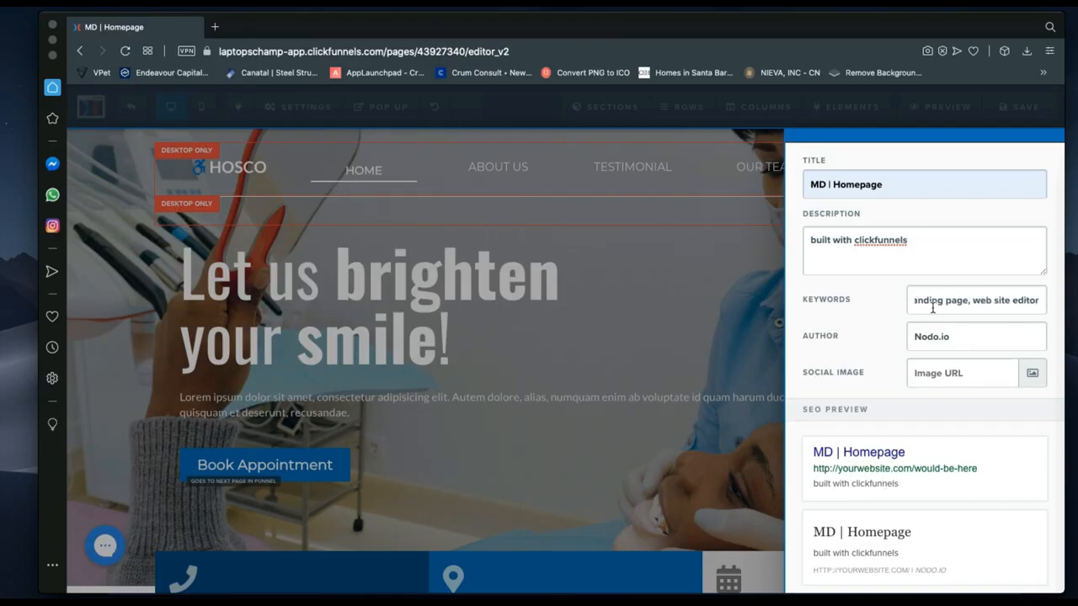
scroll(931, 303, "left", 2)
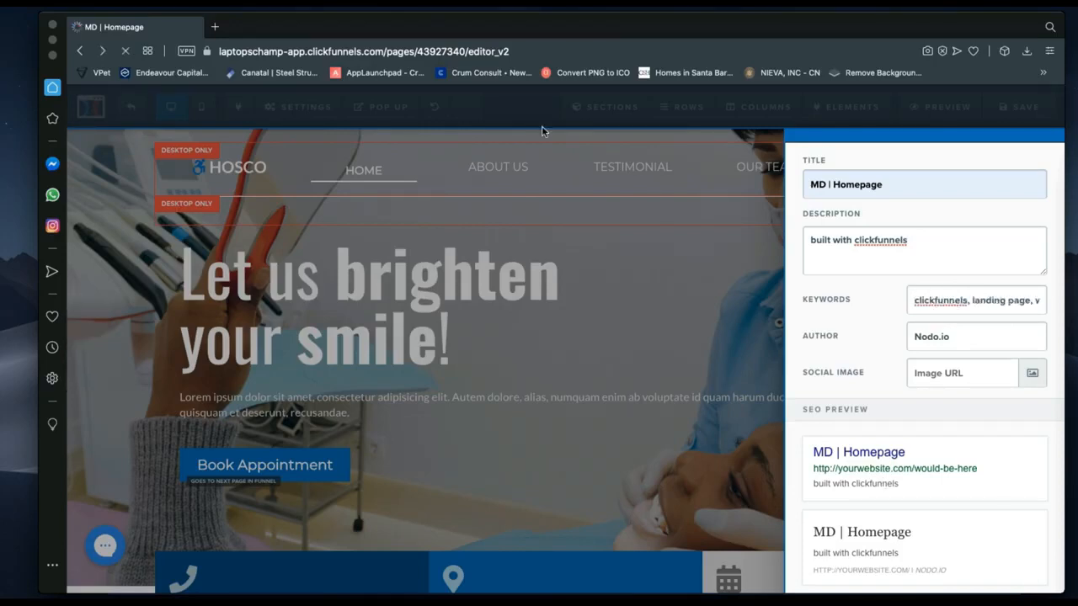
left_click(125, 50)
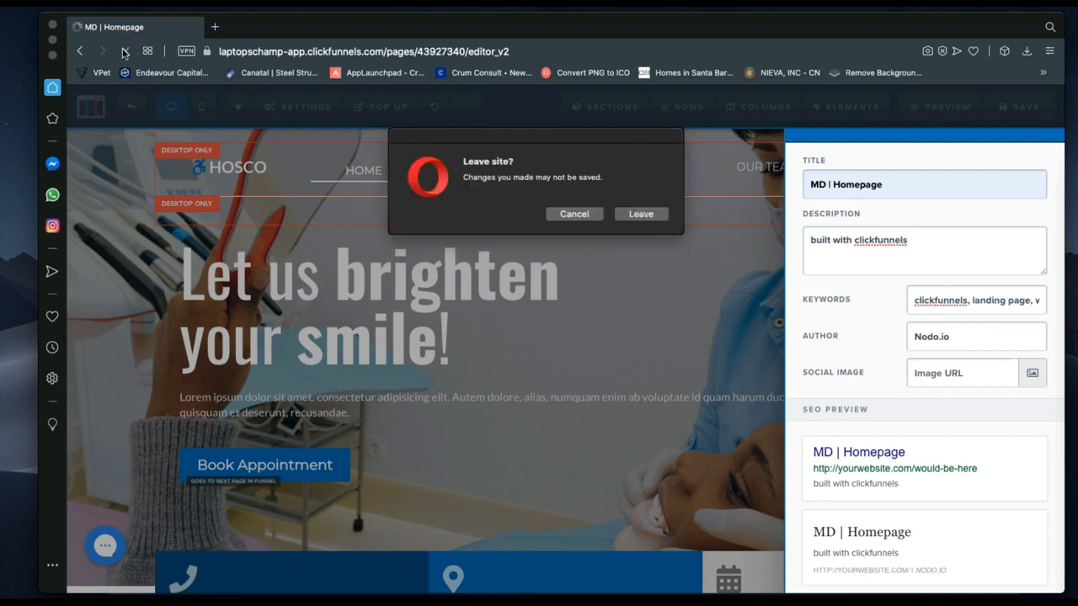
left_click(575, 214)
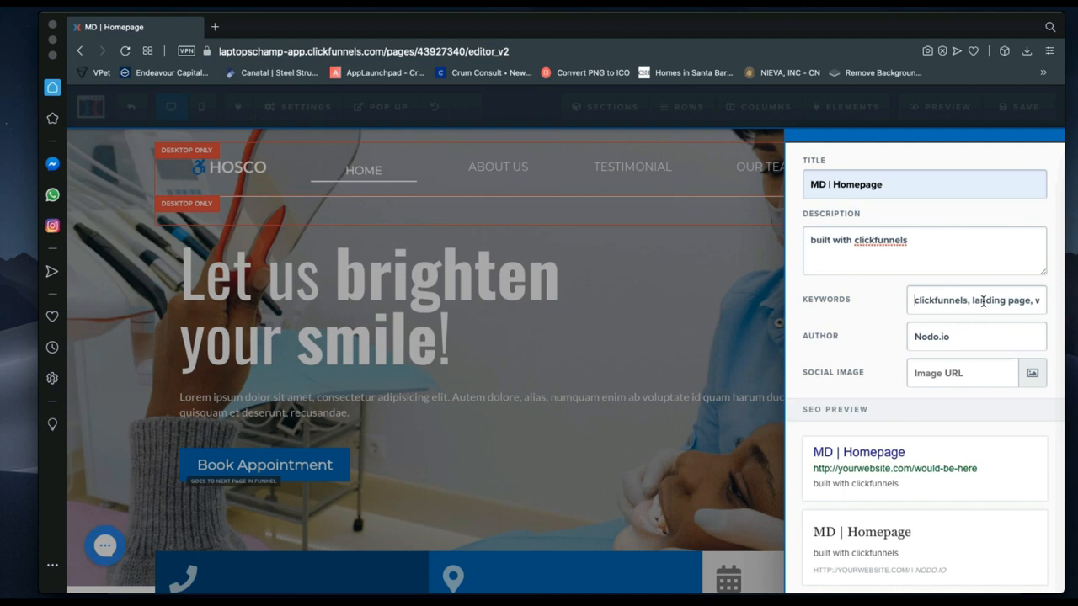
Overwrite the default Author field in the SEO meta data with the owner's first name.
scroll(1000, 300, "right", 2)
scroll(1000, 300, "left", 2)
left_click(949, 335)
left_click_drag(949, 334, 914, 326)
type("Ni")
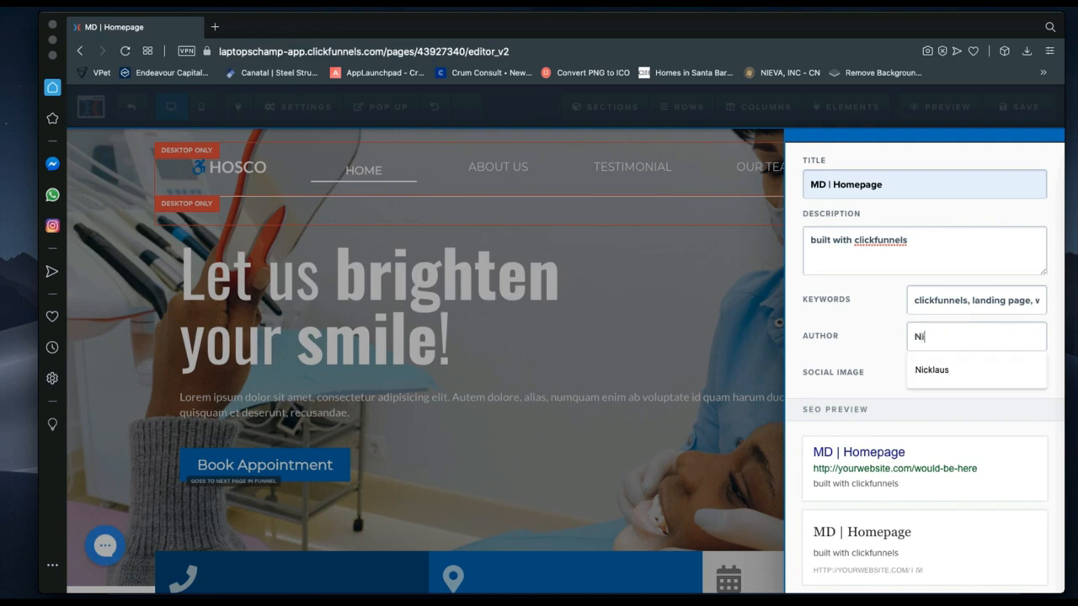
type("cklaus")
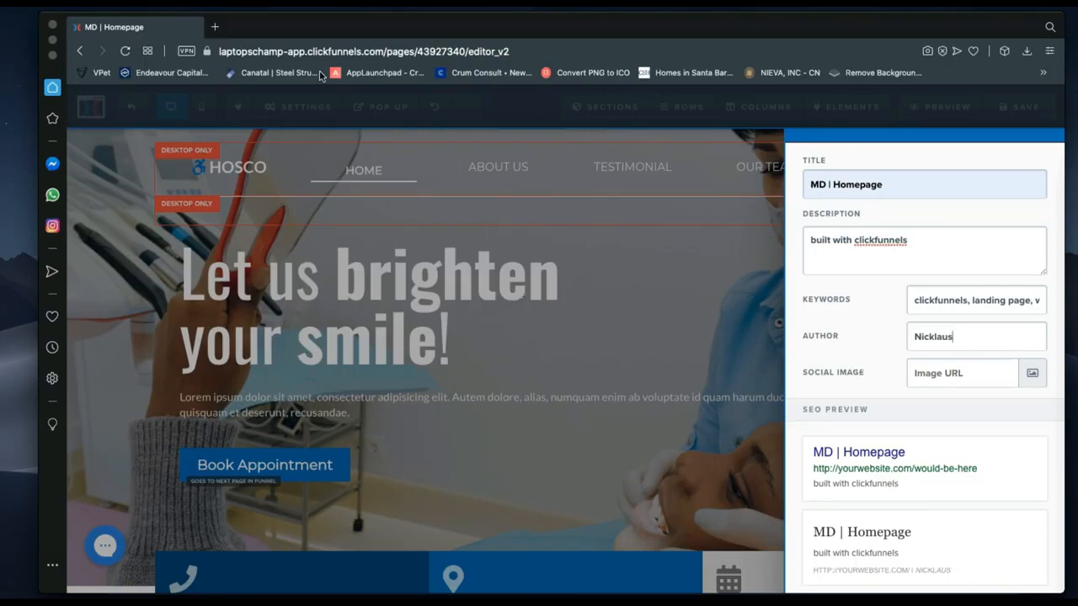
left_click(322, 113)
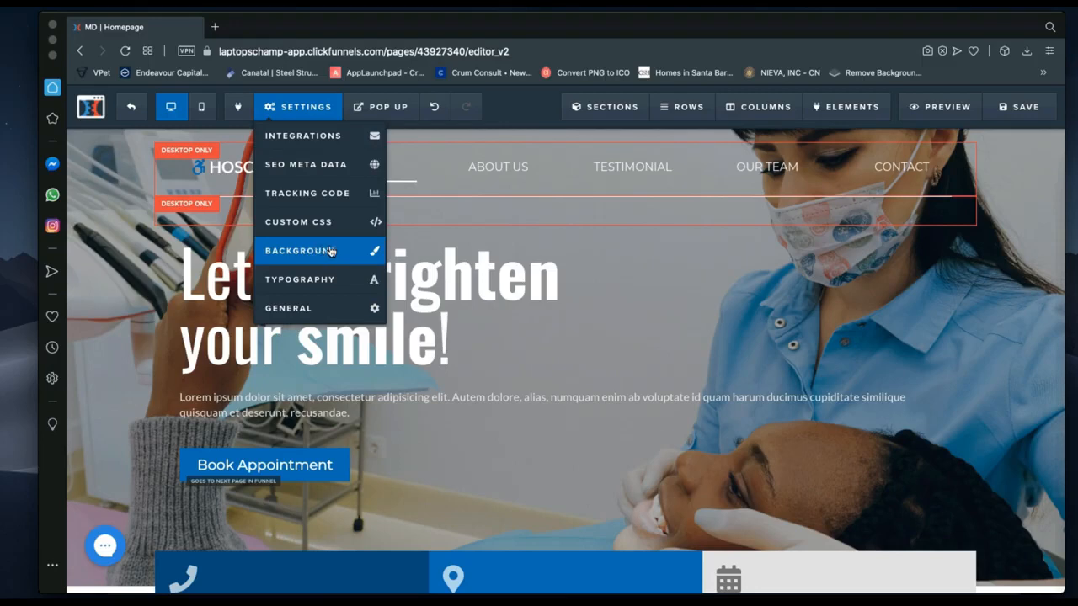
Review the Affiliate Badge choices in General Settings, then switch to the browser with published pages.
left_click(324, 312)
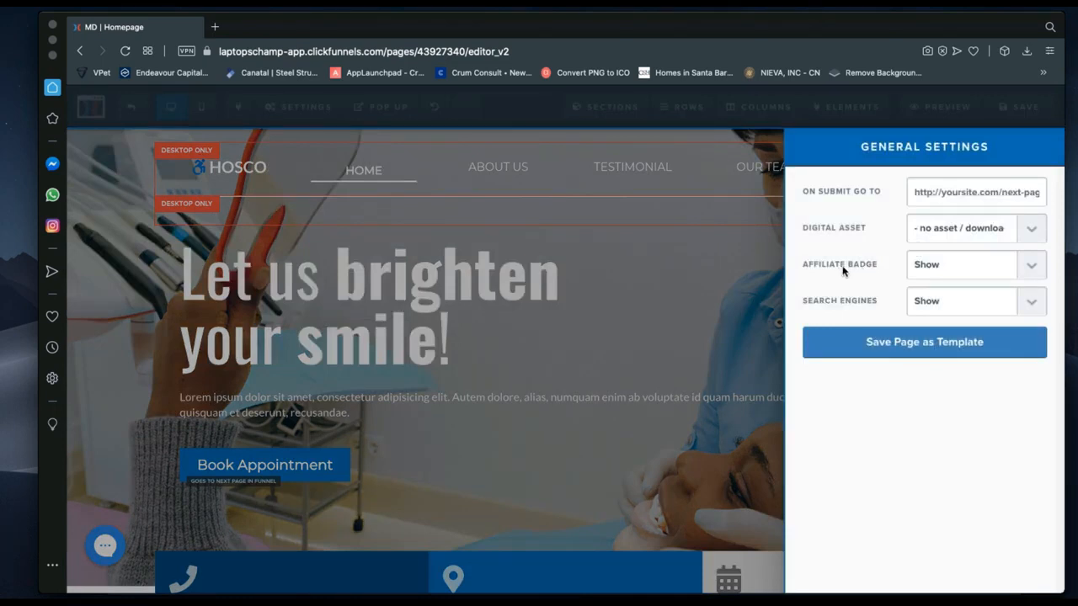
left_click(938, 269)
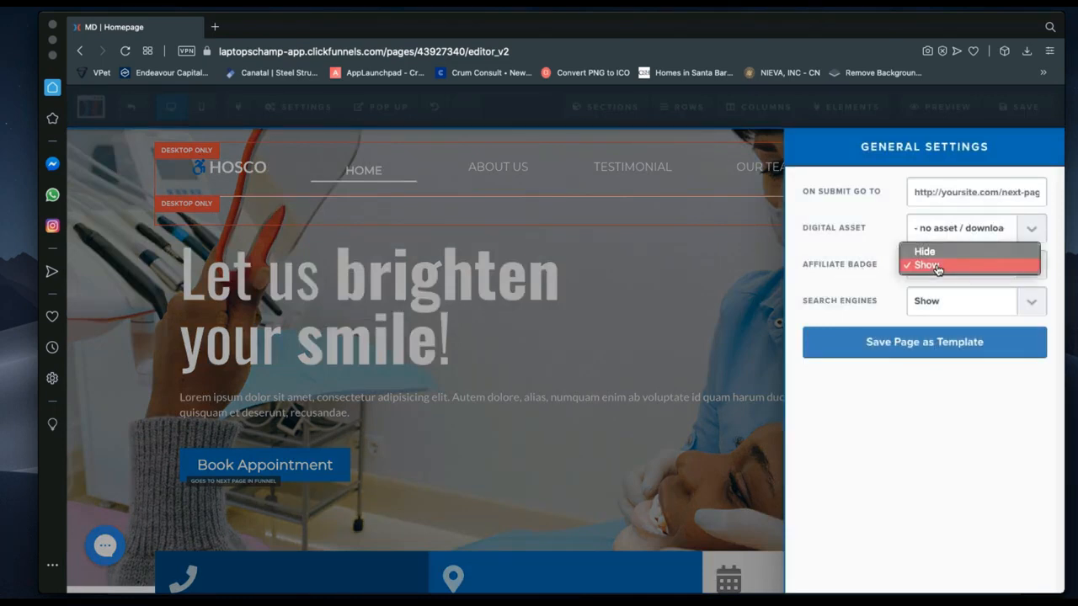
left_click(934, 252)
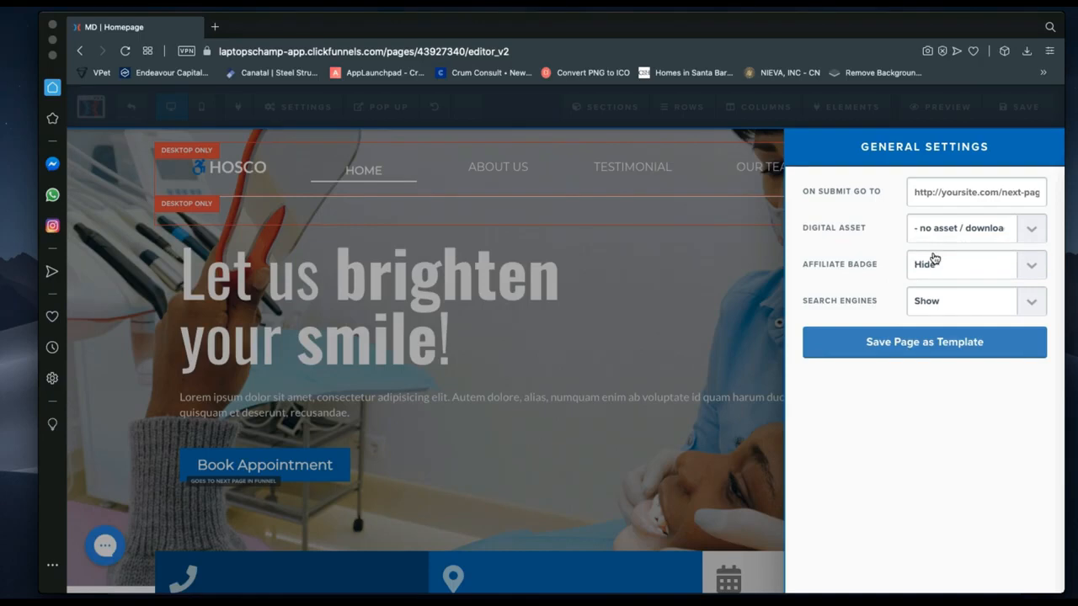
left_click(936, 270)
left_click(933, 278)
key("ctrl+Right")
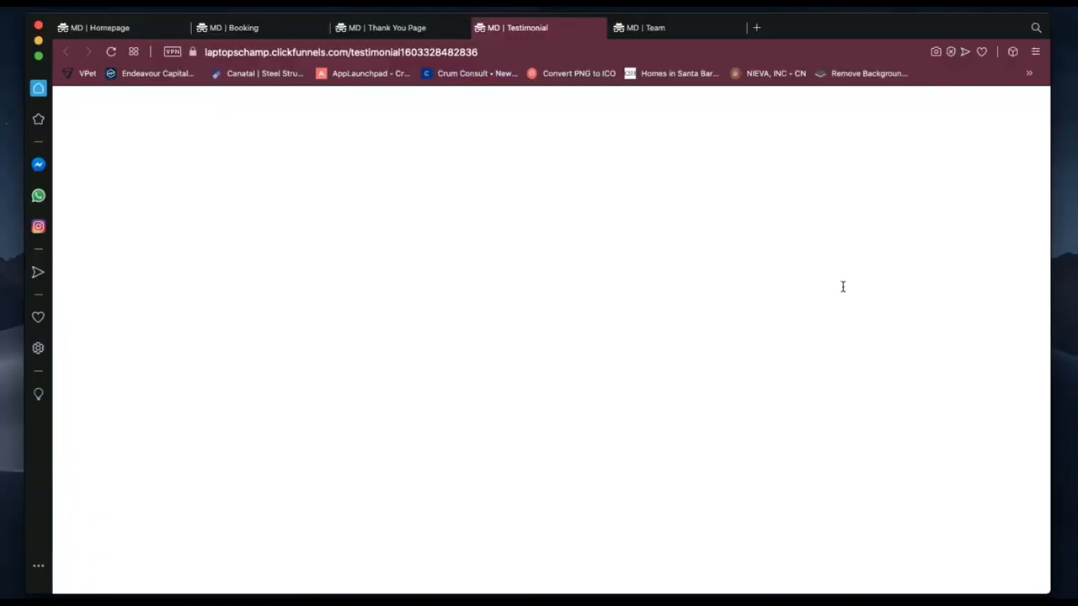
View and scroll the live MD | Homepage tab, then return to the editor space.
left_click(129, 28)
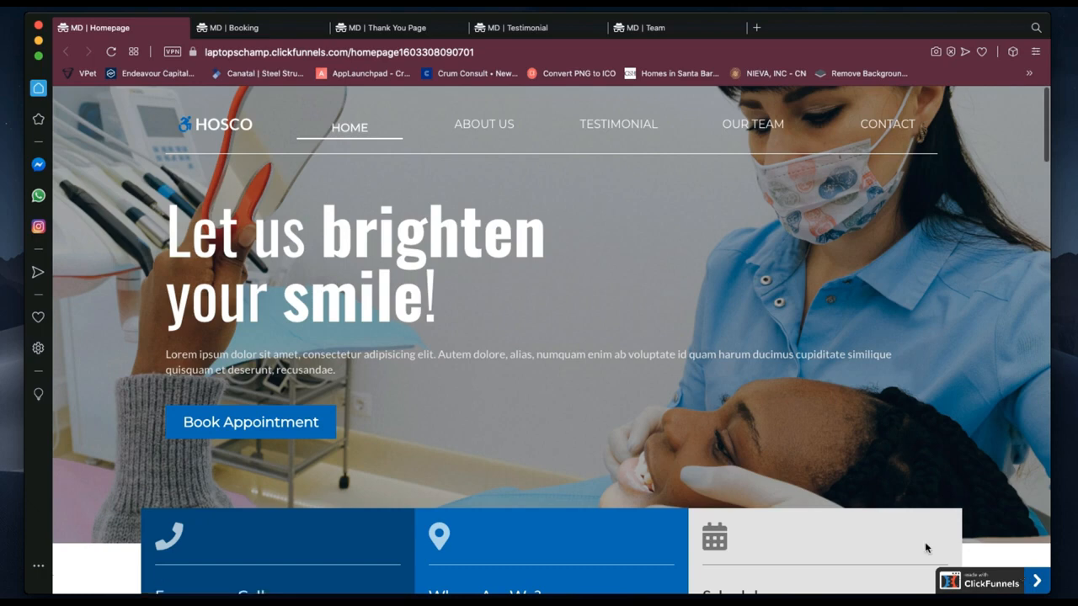
scroll(925, 541, "down", 1)
scroll(924, 541, "down", 5)
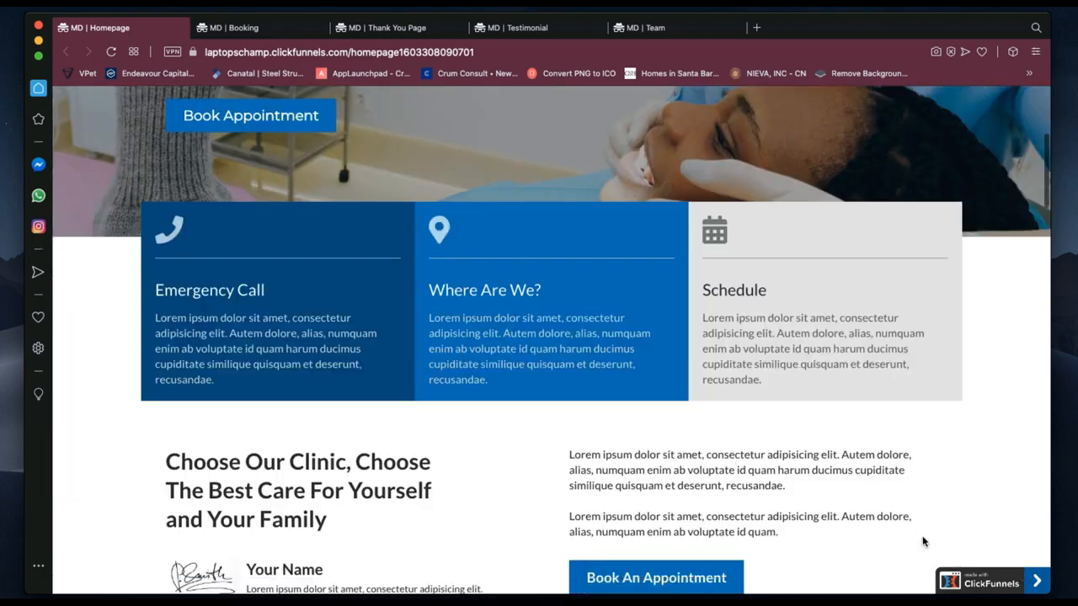
scroll(922, 541, "up", 5)
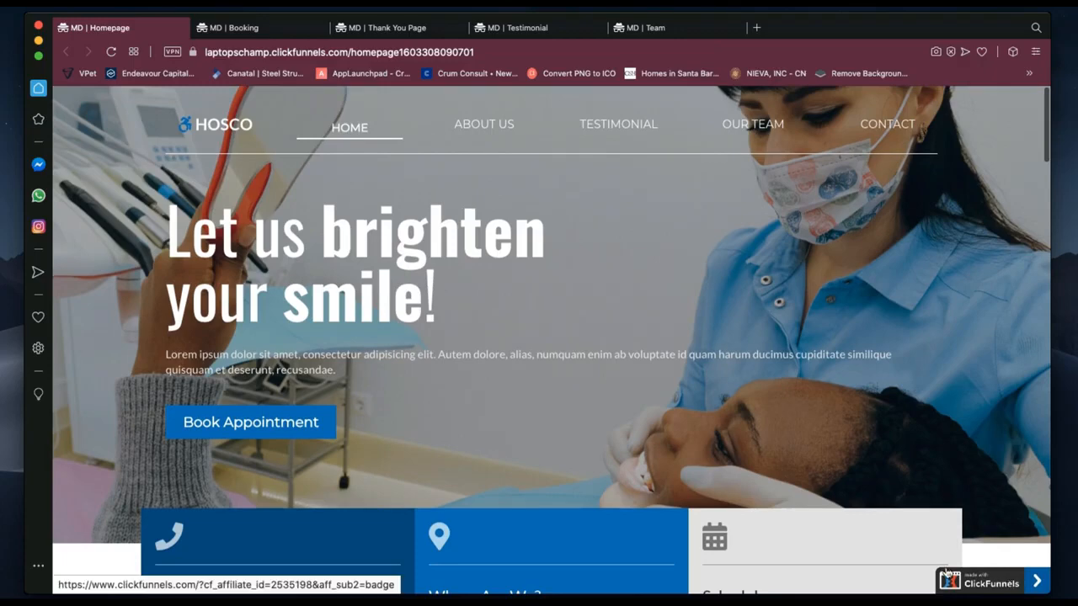
key("ctrl+Left")
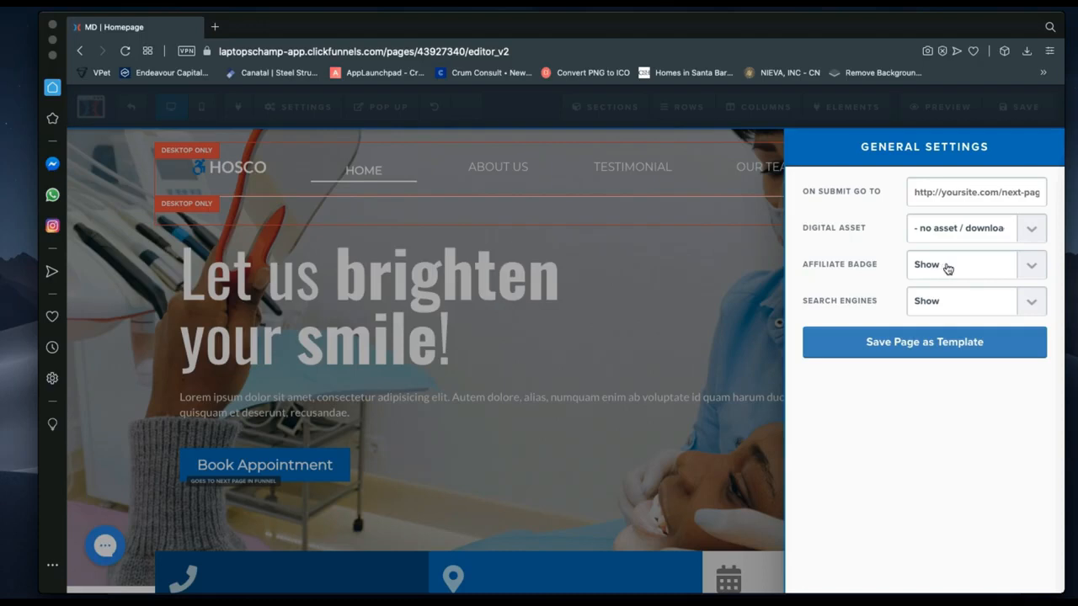
Switch the Affiliate Badge from Hide to Show and keep Search Engines set to Show.
left_click(939, 266)
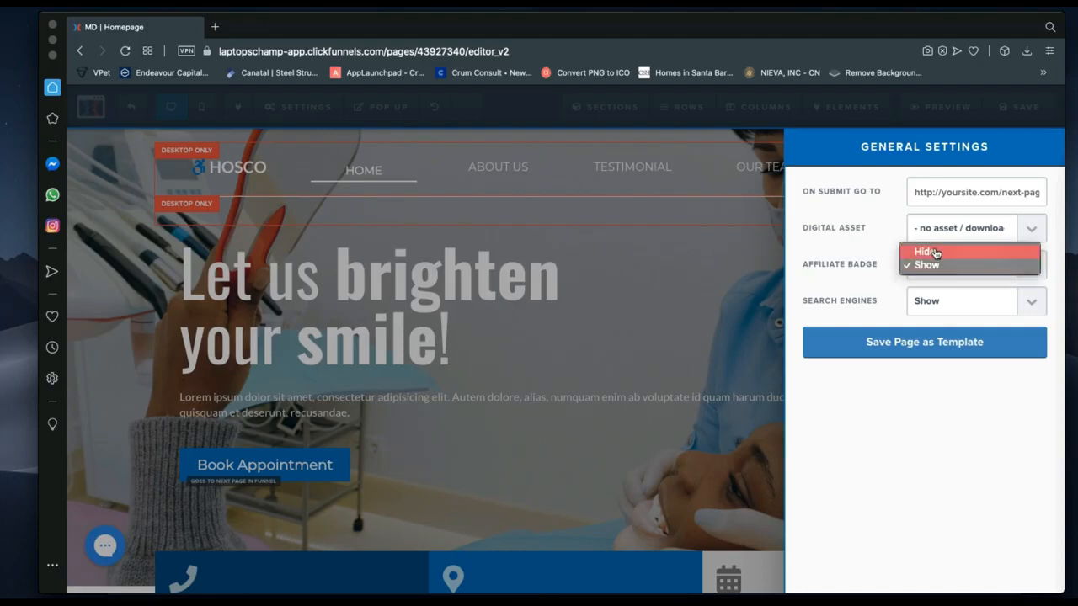
left_click(934, 252)
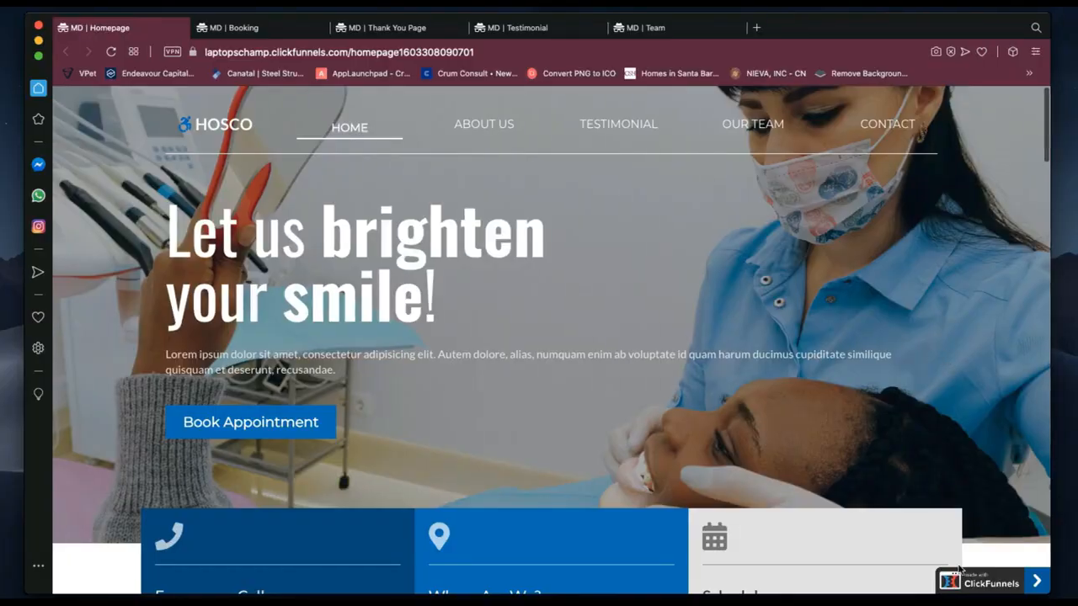
key("ctrl+Left")
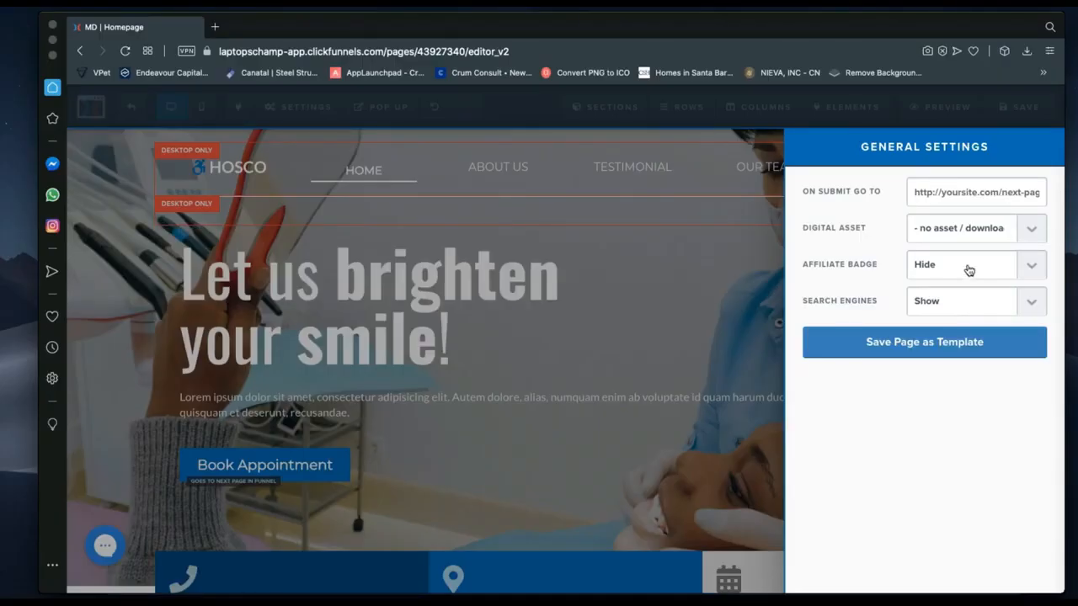
left_click(969, 270)
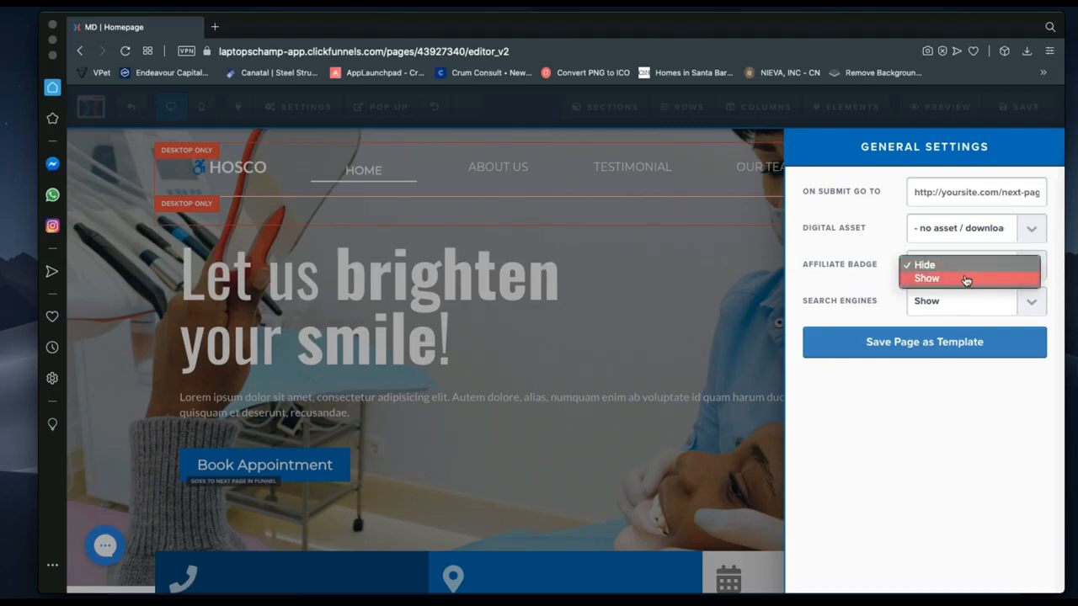
left_click(966, 279)
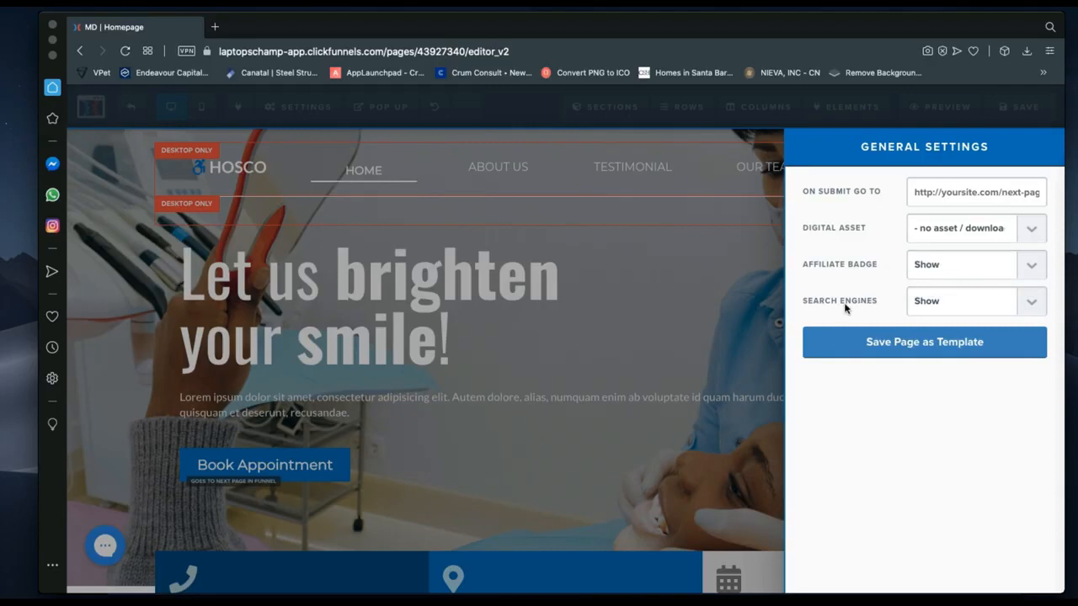
left_click(930, 311)
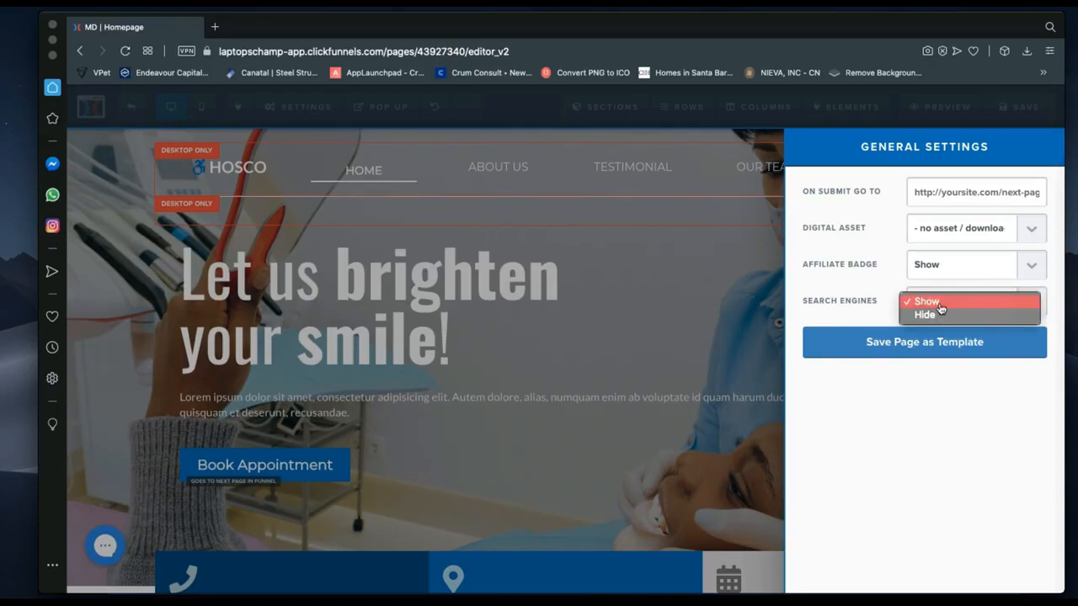
left_click(939, 304)
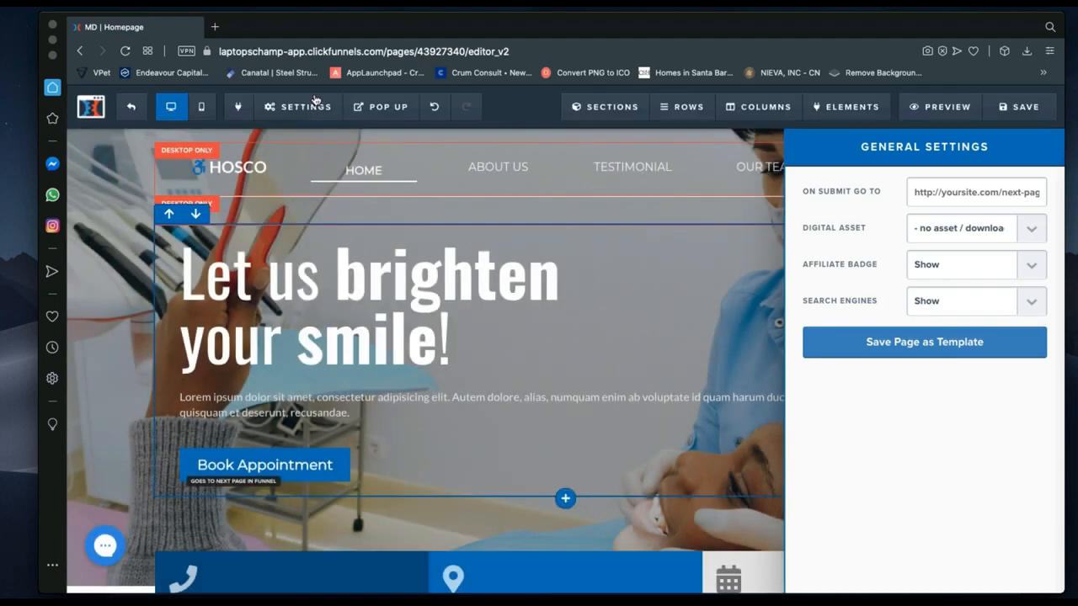
Close General Settings and browse the Pop Up and Sections toolbar menus.
left_click(314, 101)
mouse_move(395, 106)
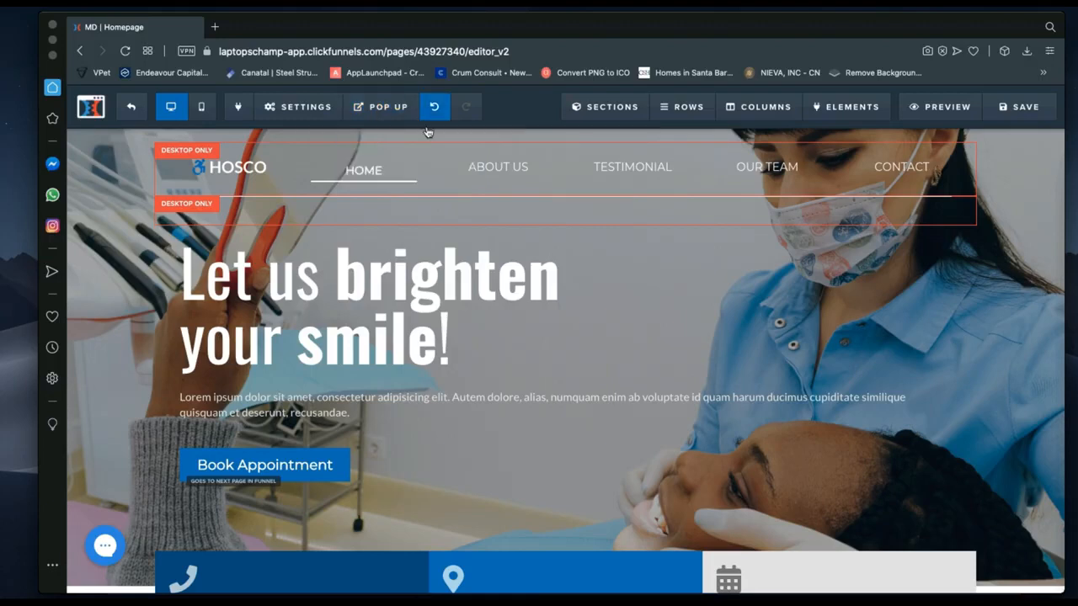
left_click(377, 110)
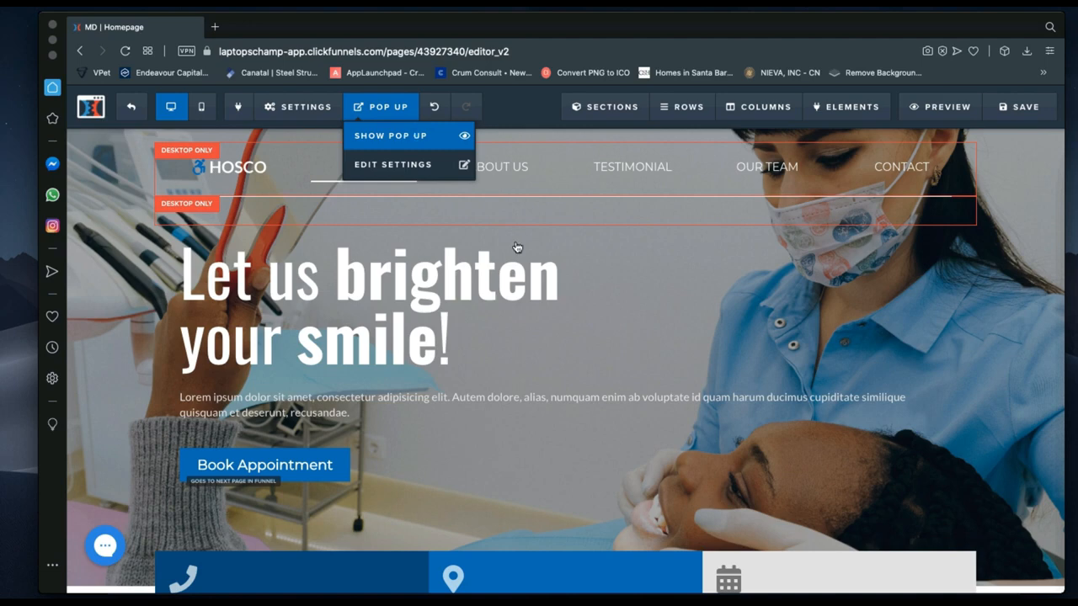
left_click(607, 107)
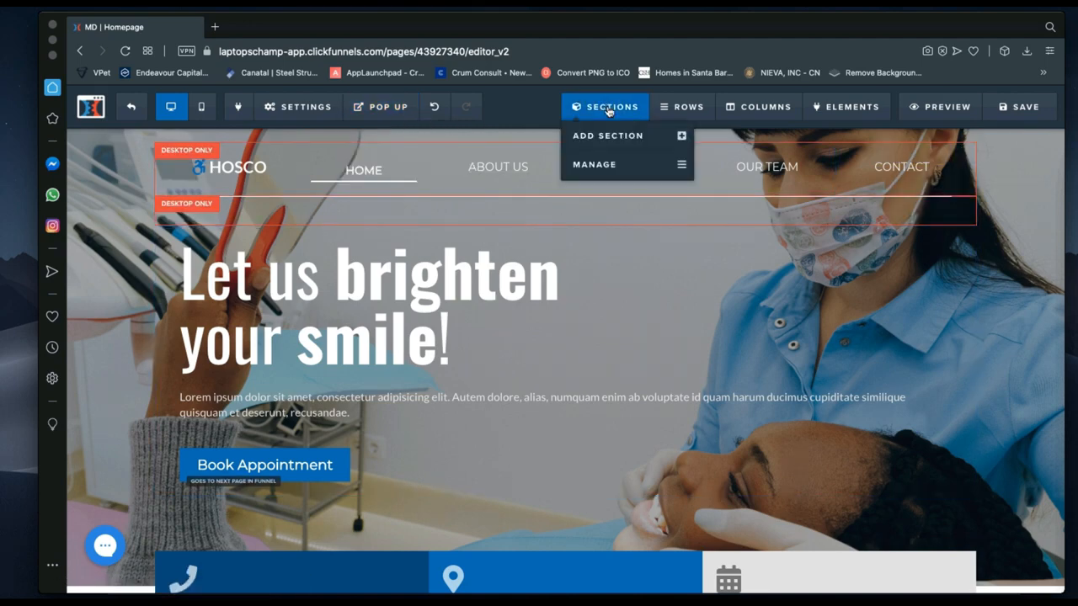
mouse_move(859, 117)
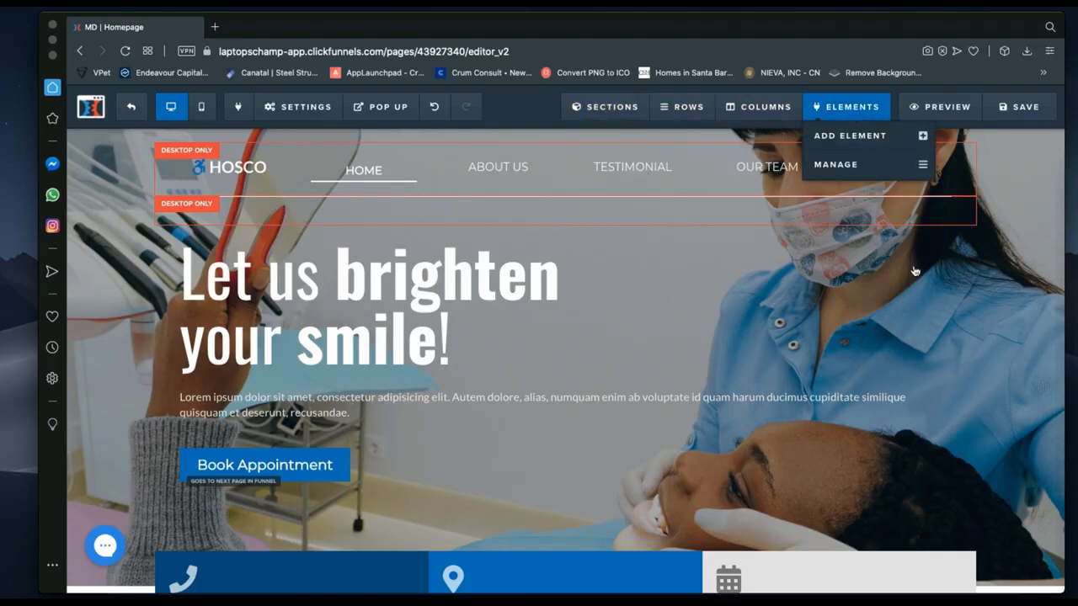
mouse_move(1035, 226)
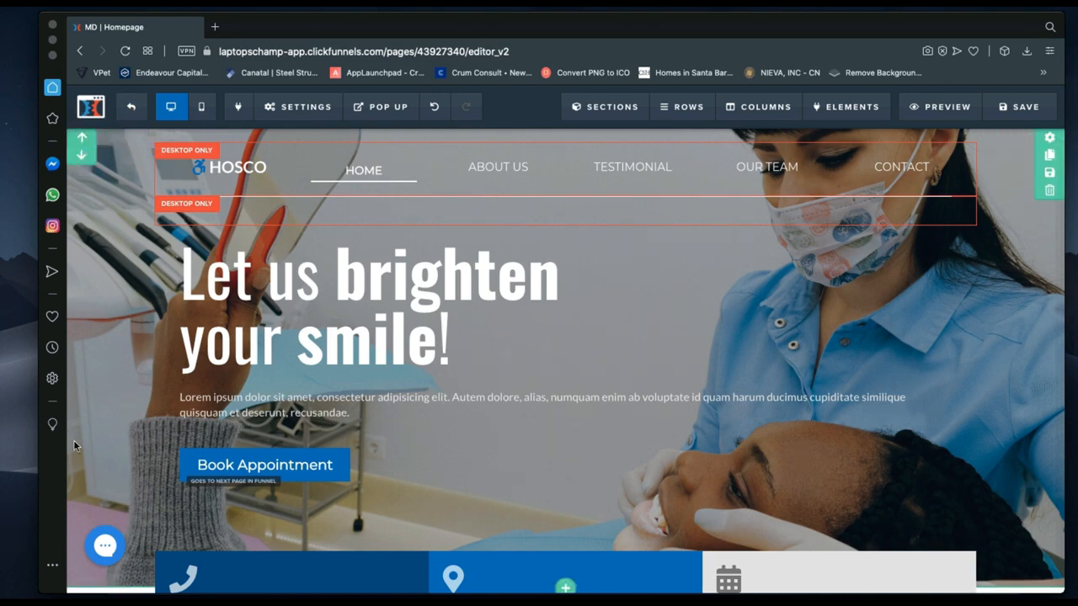
scroll(552, 505, "down", 3)
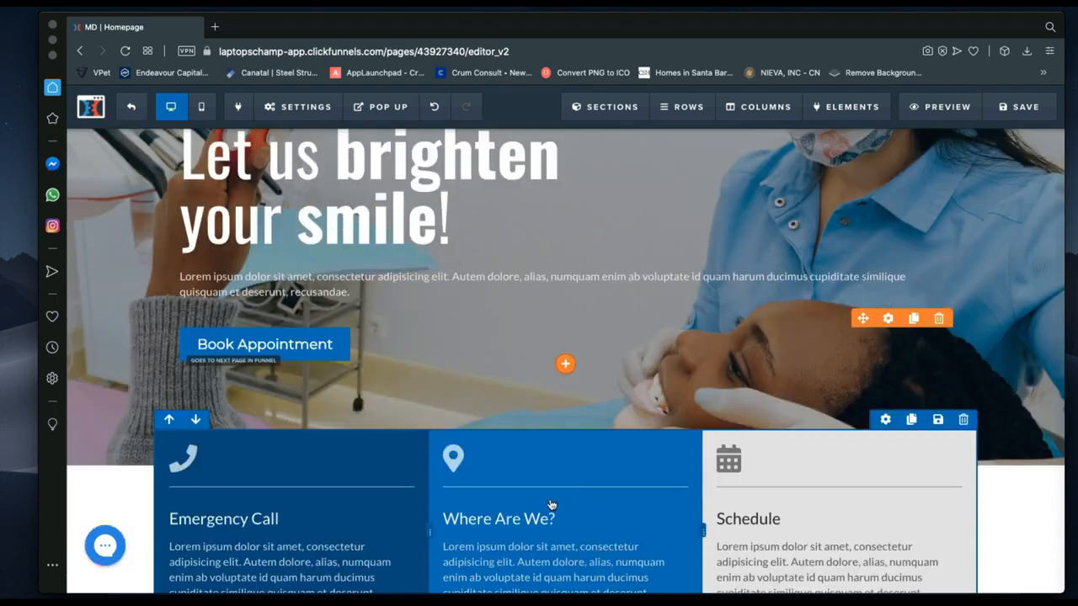
scroll(551, 505, "down", 8)
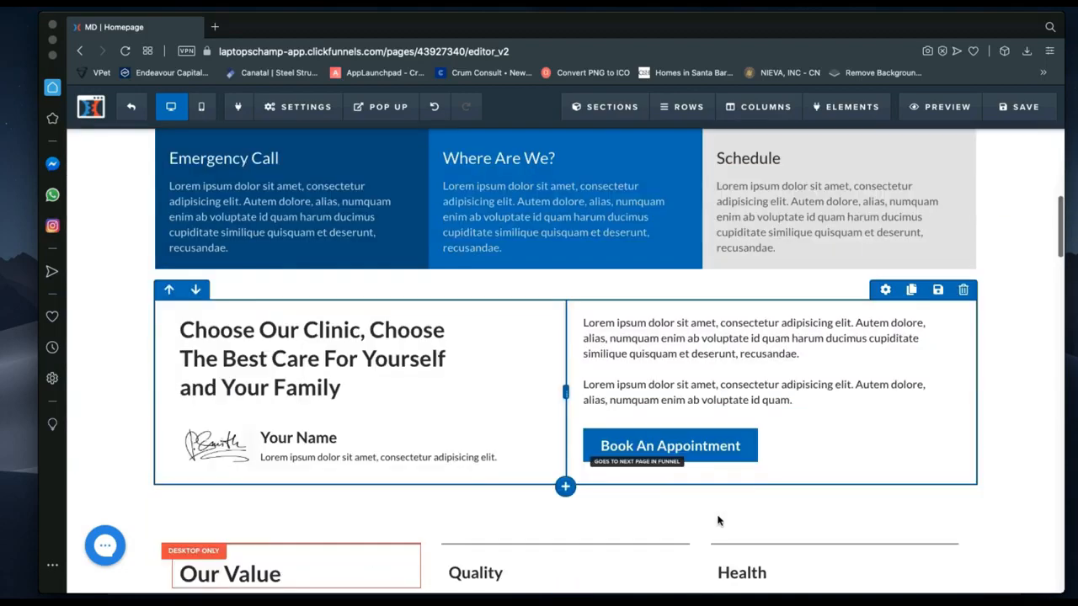
scroll(718, 520, "down", 7)
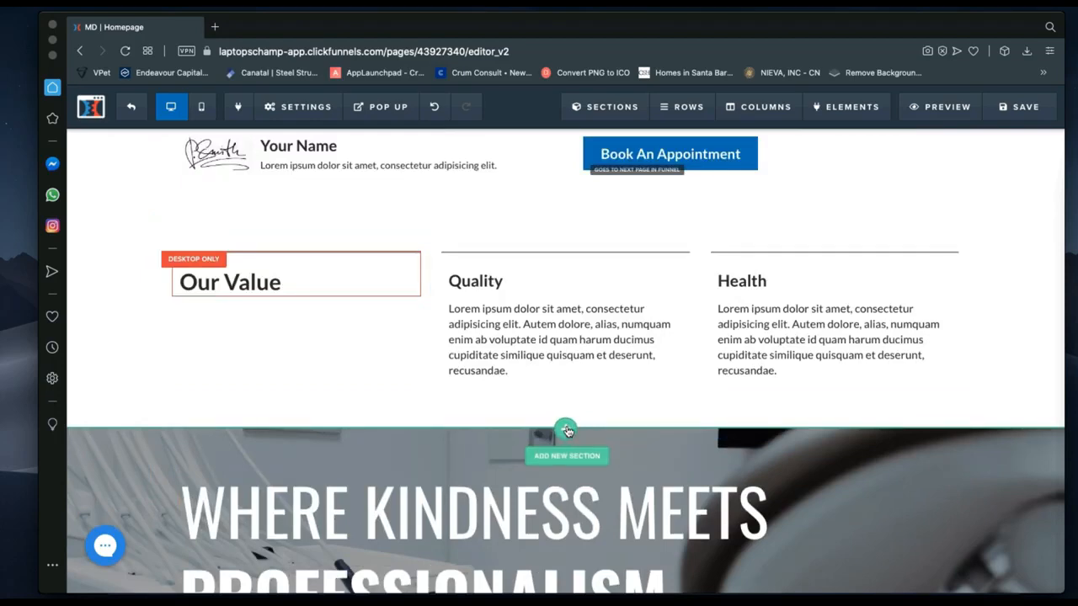
scroll(566, 431, "up", 5)
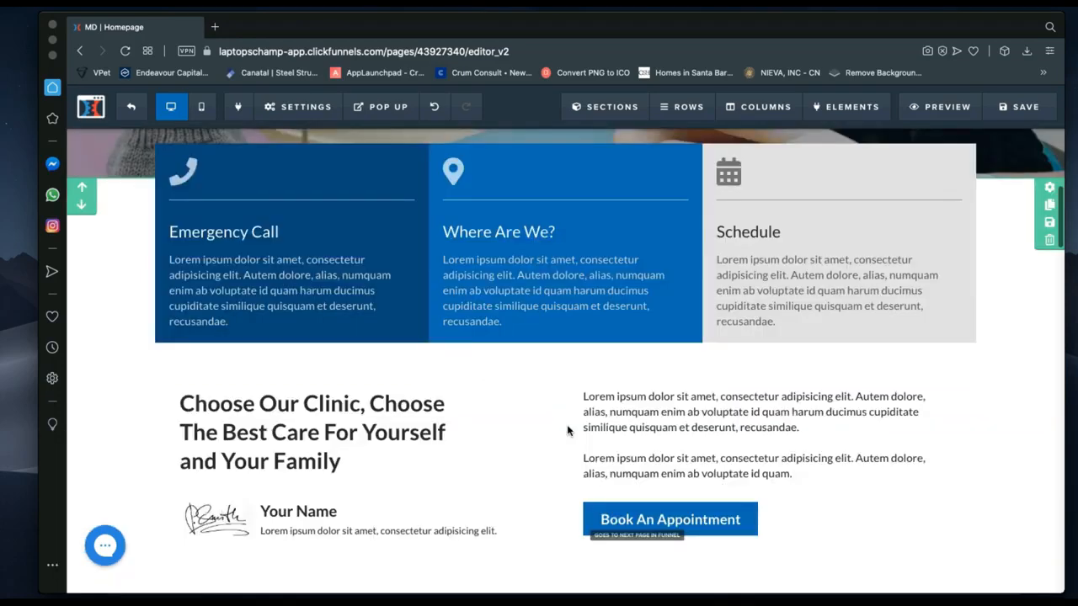
scroll(567, 430, "up", 3)
scroll(566, 429, "up", 2)
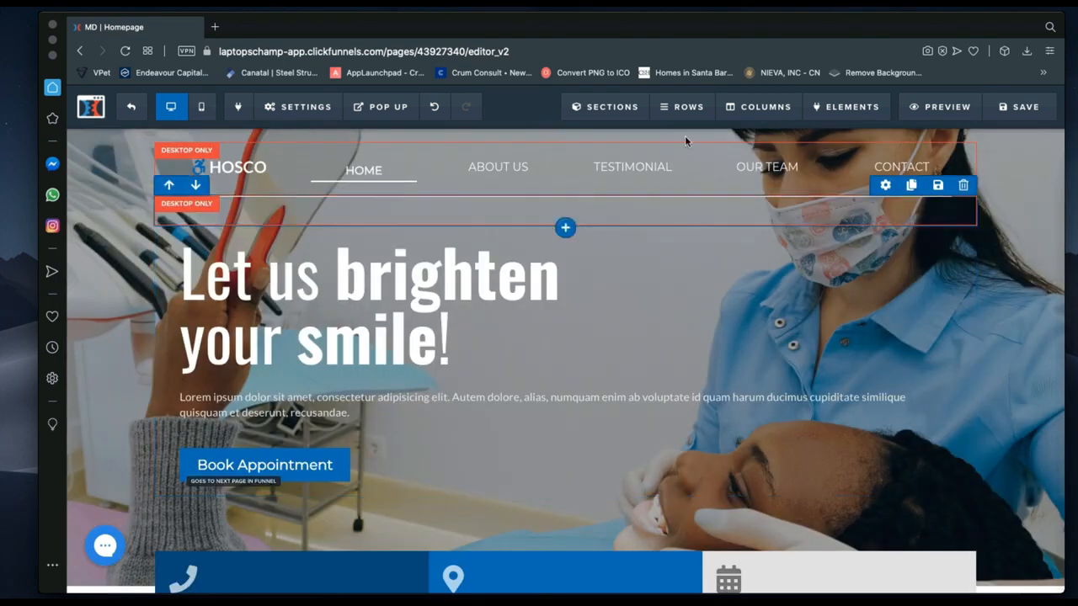
mouse_move(610, 104)
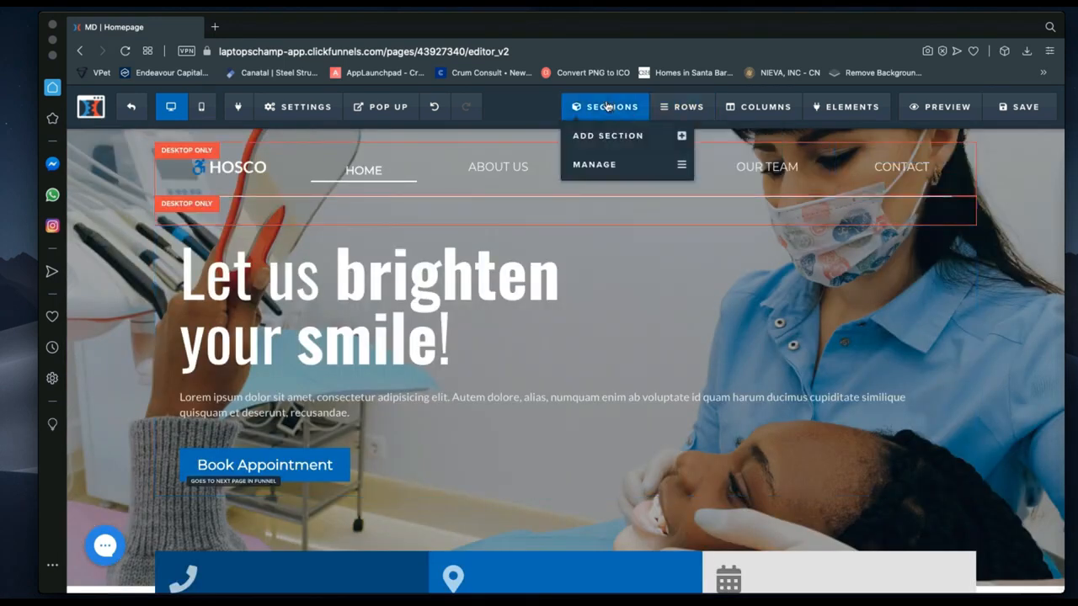
mouse_move(683, 106)
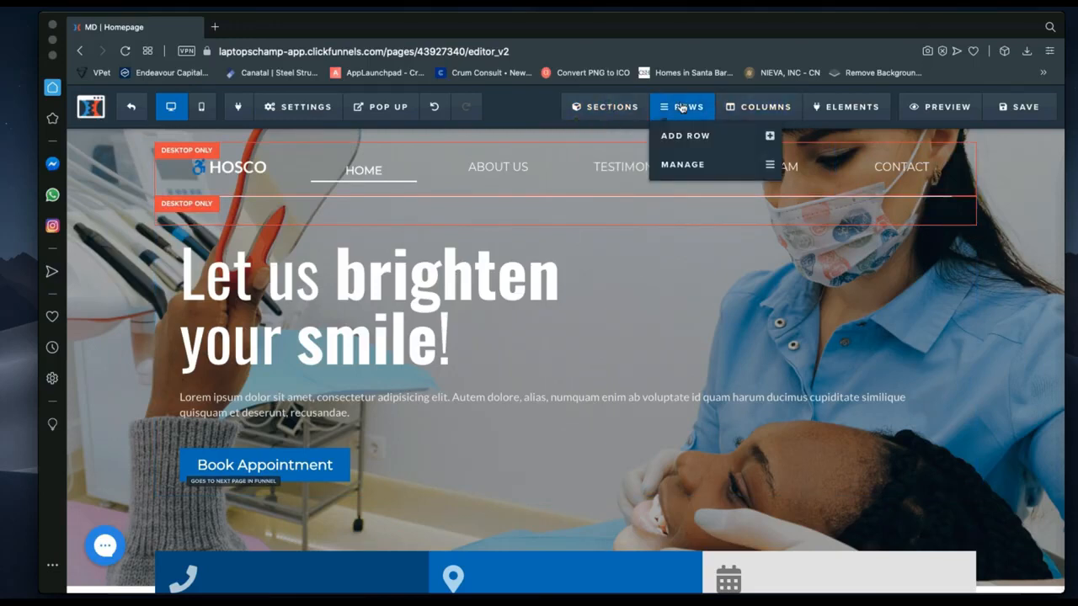
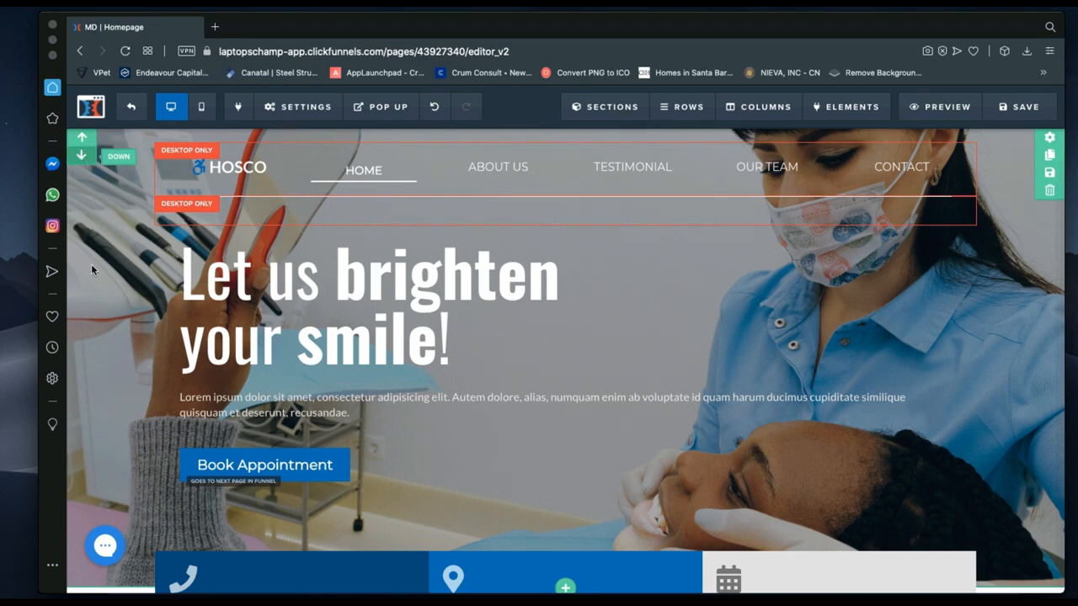
Clone the hero section at the top of the homepage.
scroll(568, 320, "up", 2)
scroll(566, 324, "down", 1)
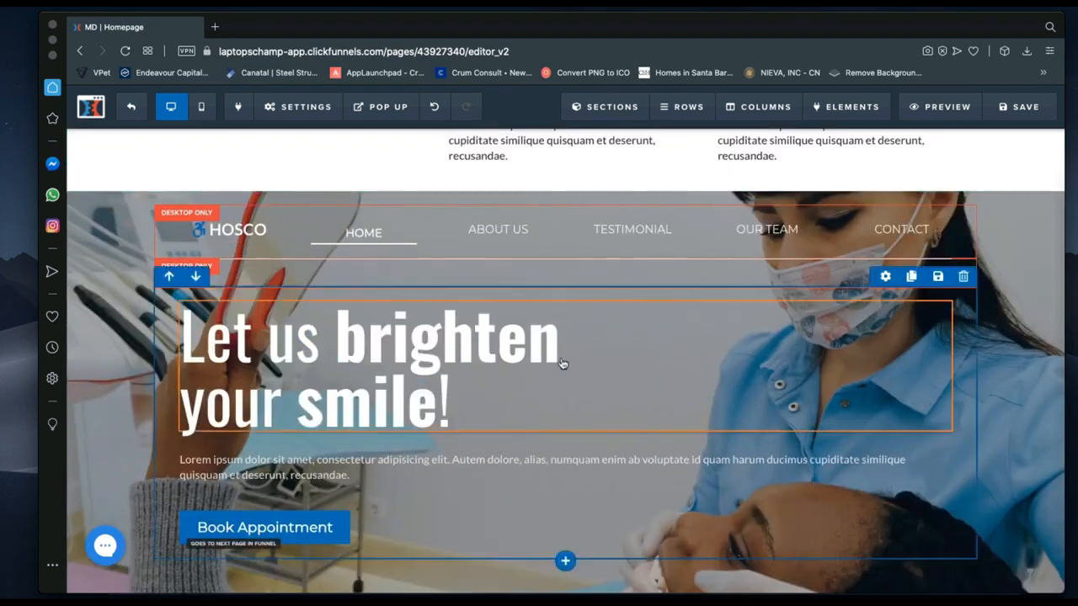
scroll(562, 364, "up", 6)
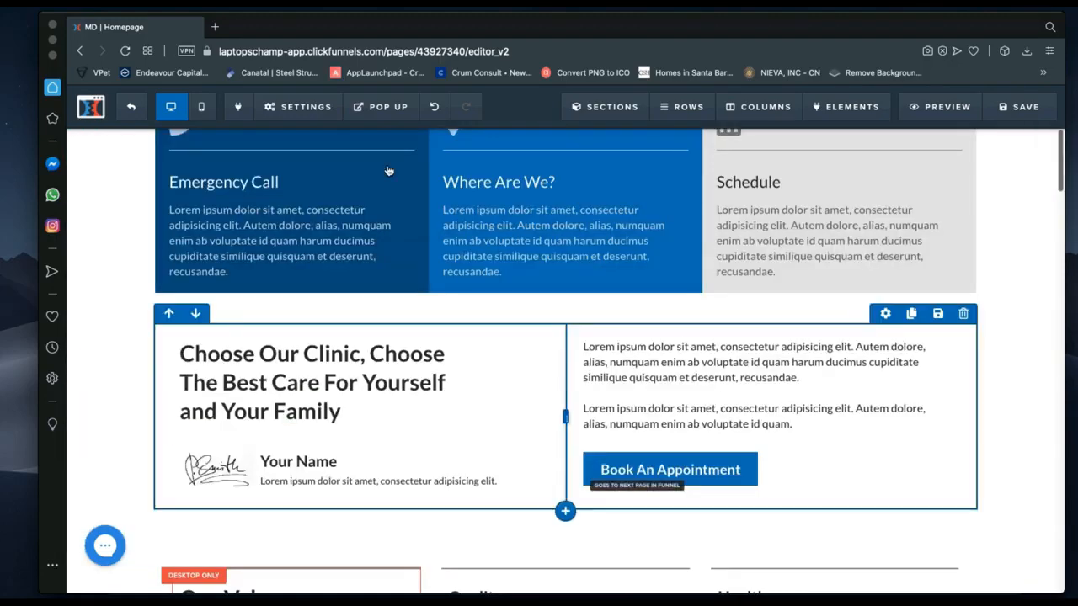
scroll(455, 173, "up", 5)
scroll(509, 351, "down", 2)
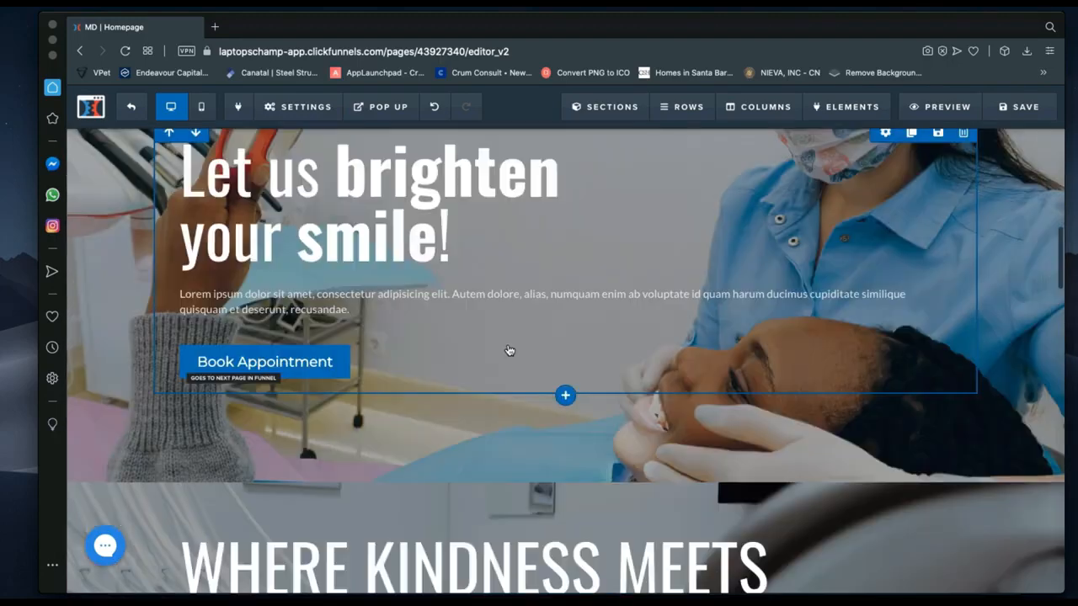
scroll(508, 350, "down", 1)
scroll(507, 351, "up", 2)
scroll(507, 350, "down", 8)
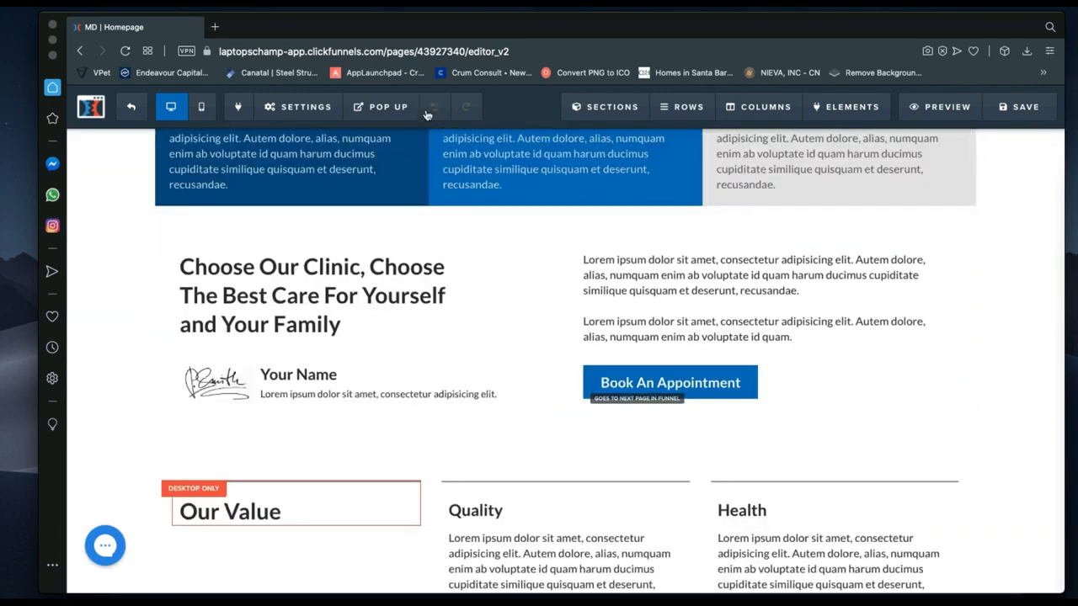
scroll(412, 293, "up", 2)
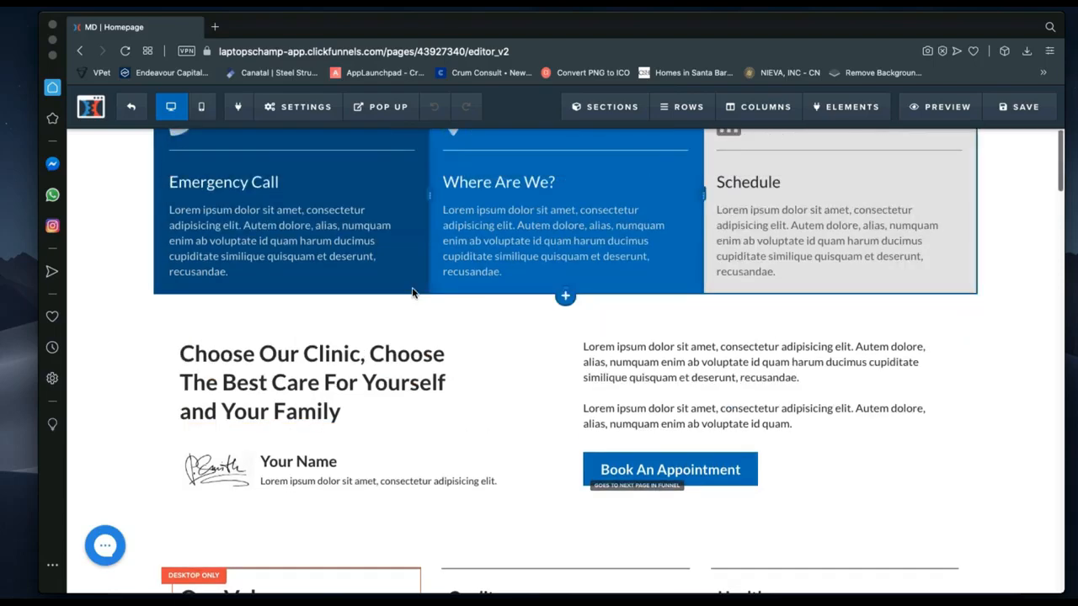
scroll(412, 293, "up", 10)
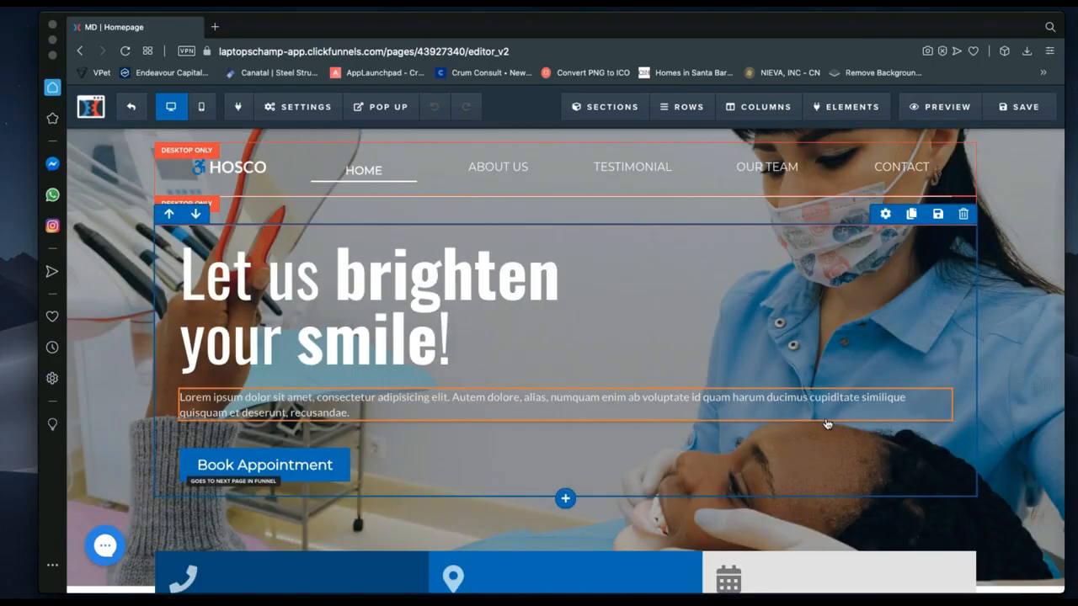
scroll(919, 422, "down", 4)
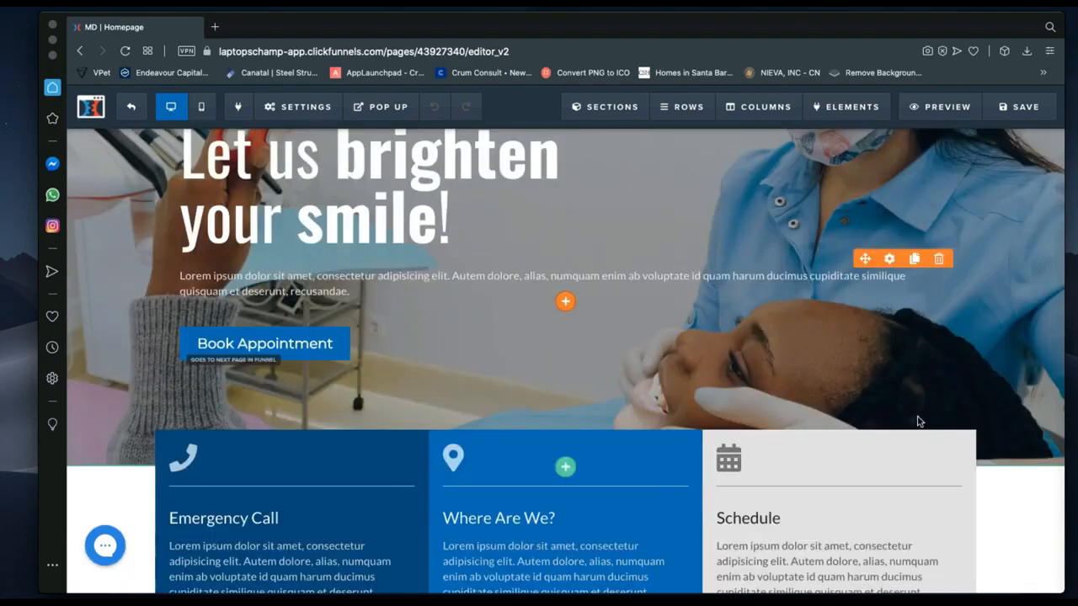
scroll(917, 424, "up", 4)
scroll(337, 244, "up", 1)
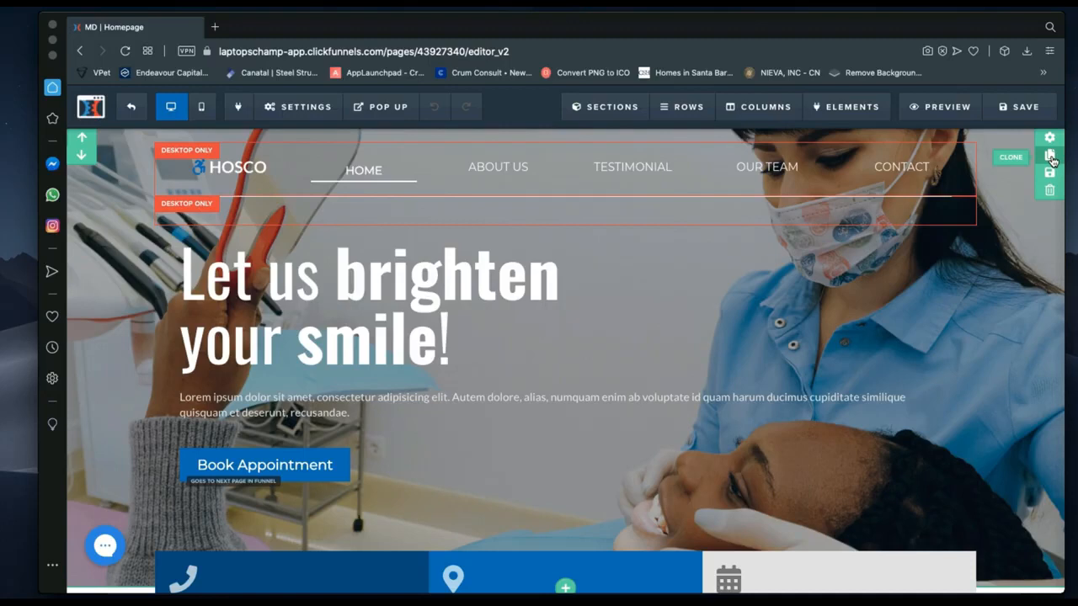
left_click(1050, 157)
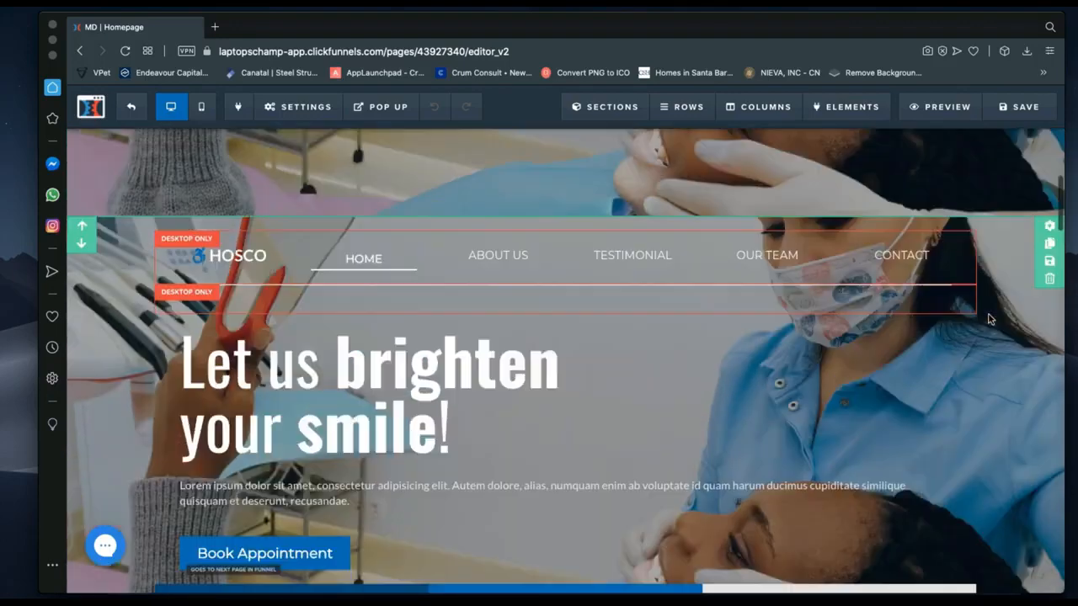
Delete the original hero section, confirming with OK so only the clone remains.
scroll(990, 320, "down", 5)
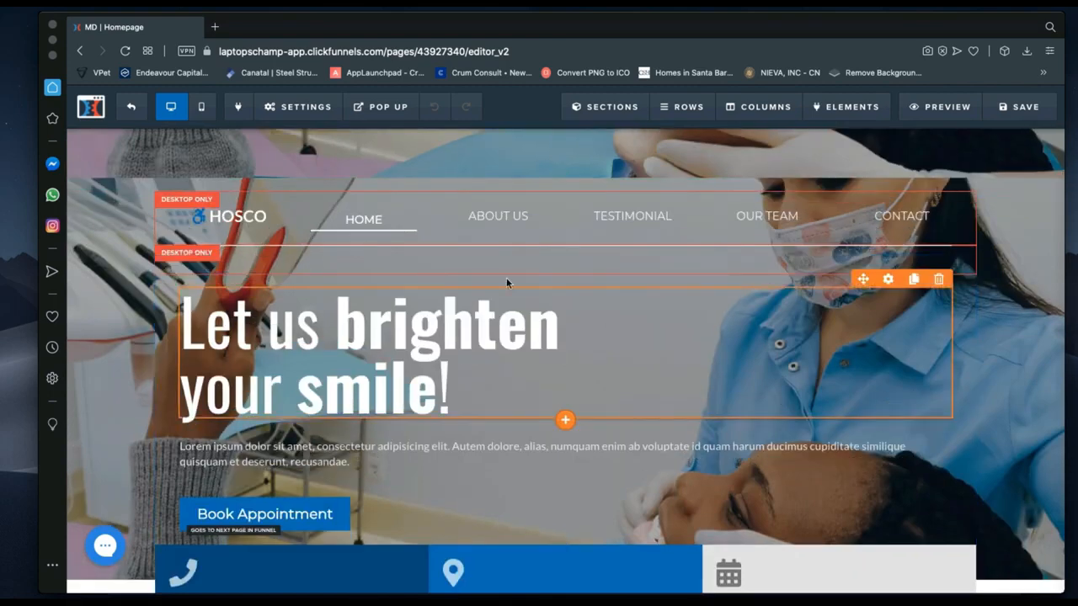
scroll(532, 245, "up", 3)
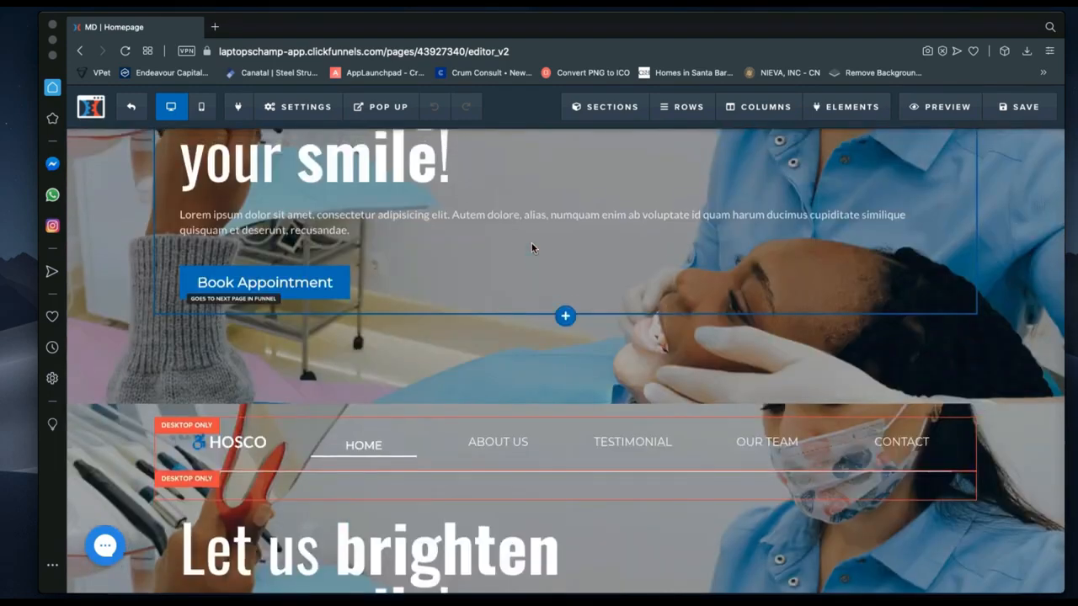
scroll(531, 248, "down", 4)
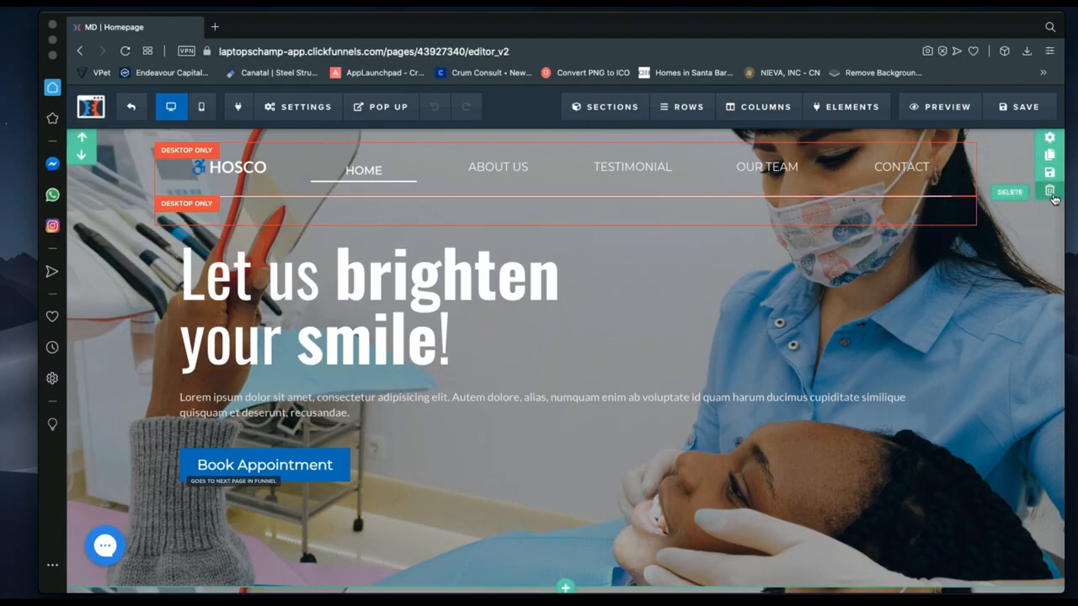
left_click(1051, 193)
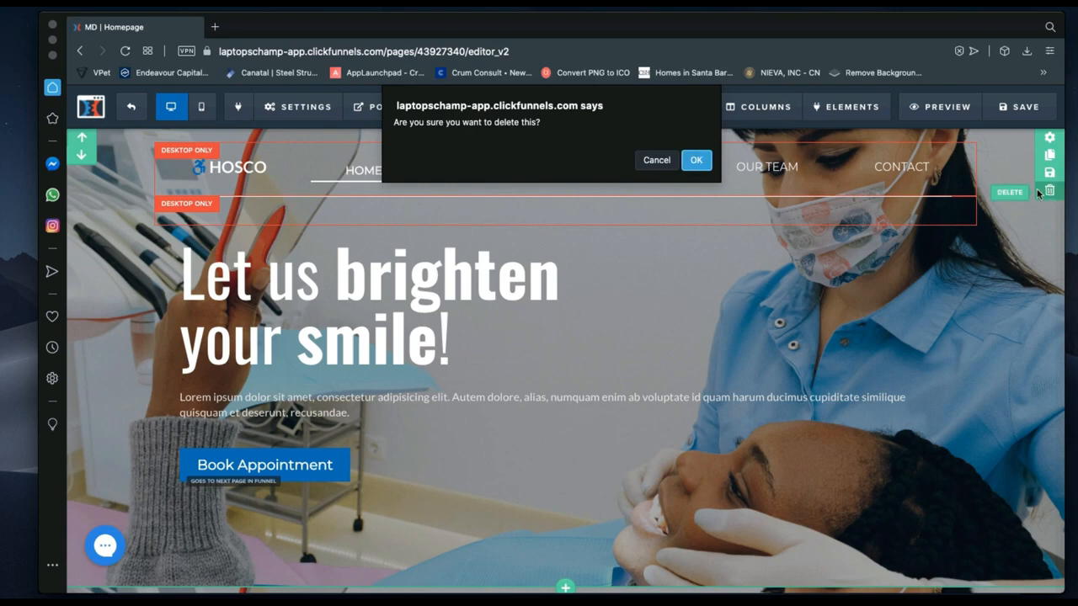
left_click(695, 160)
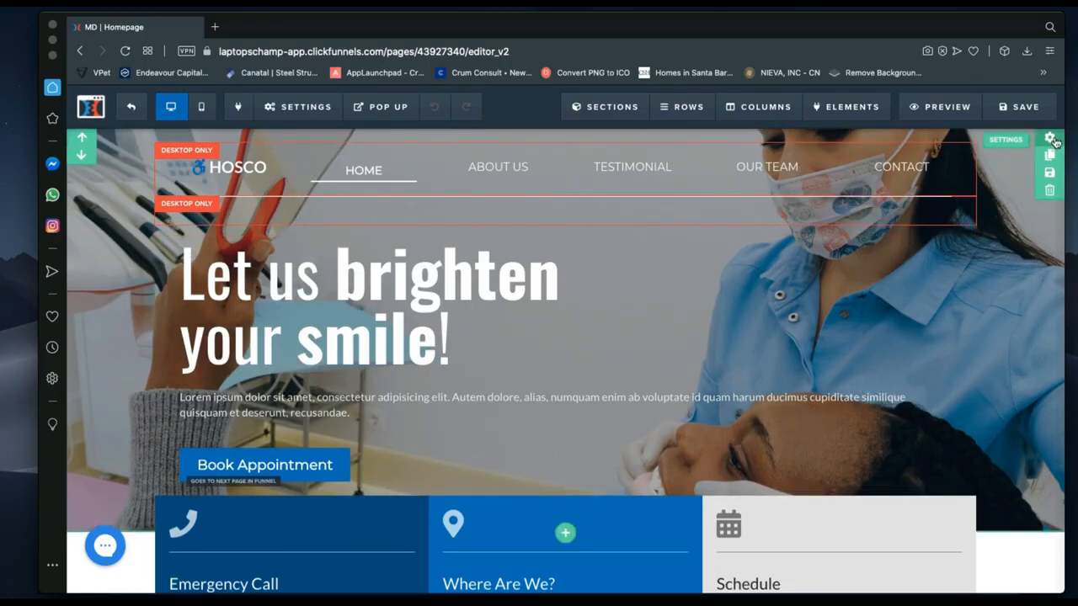
Set the hero section's BG Color overlay to rgba(0, 0, 0, 0.4).
left_click(1050, 139)
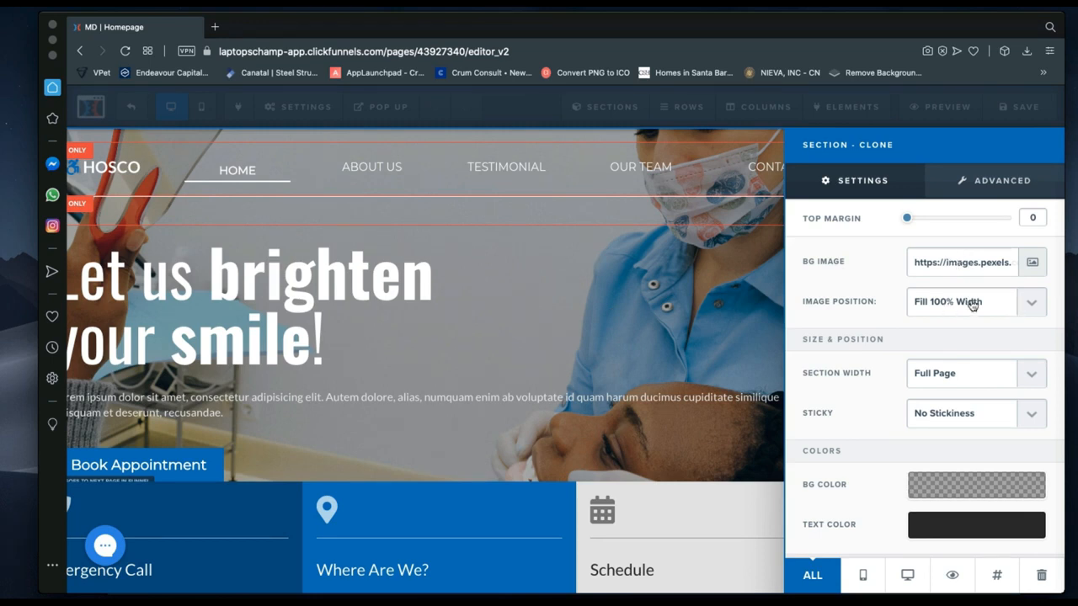
scroll(876, 353, "down", 2)
scroll(876, 354, "down", 2)
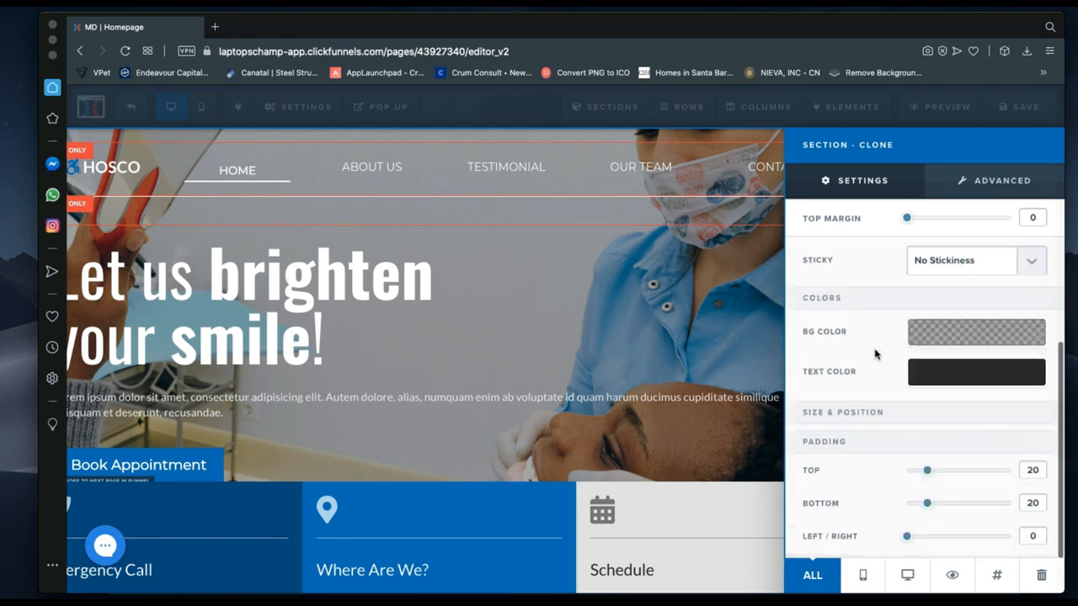
left_click(939, 336)
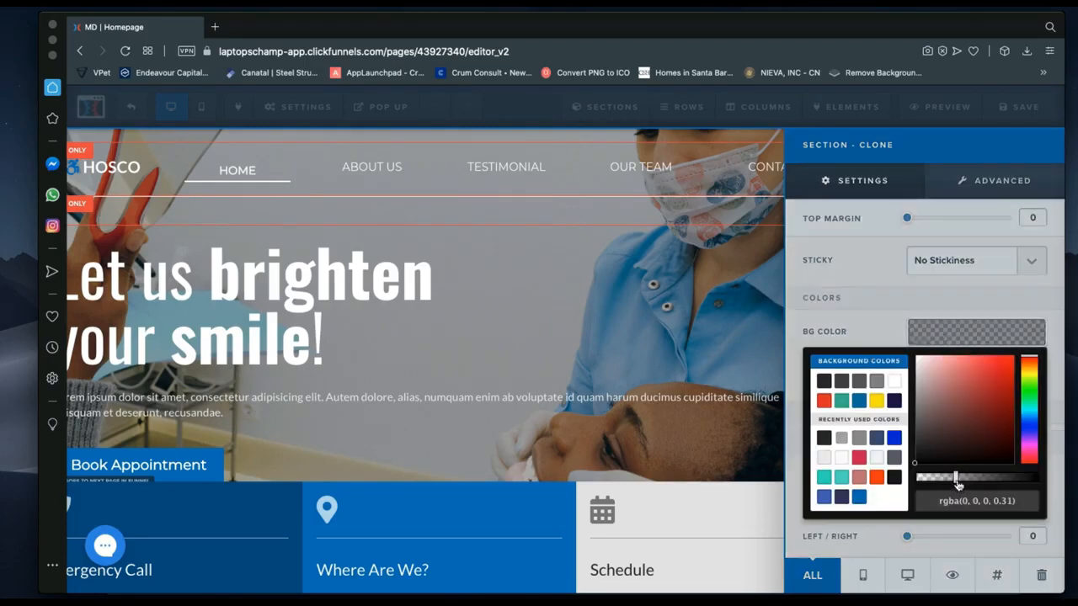
left_click_drag(956, 481, 921, 485)
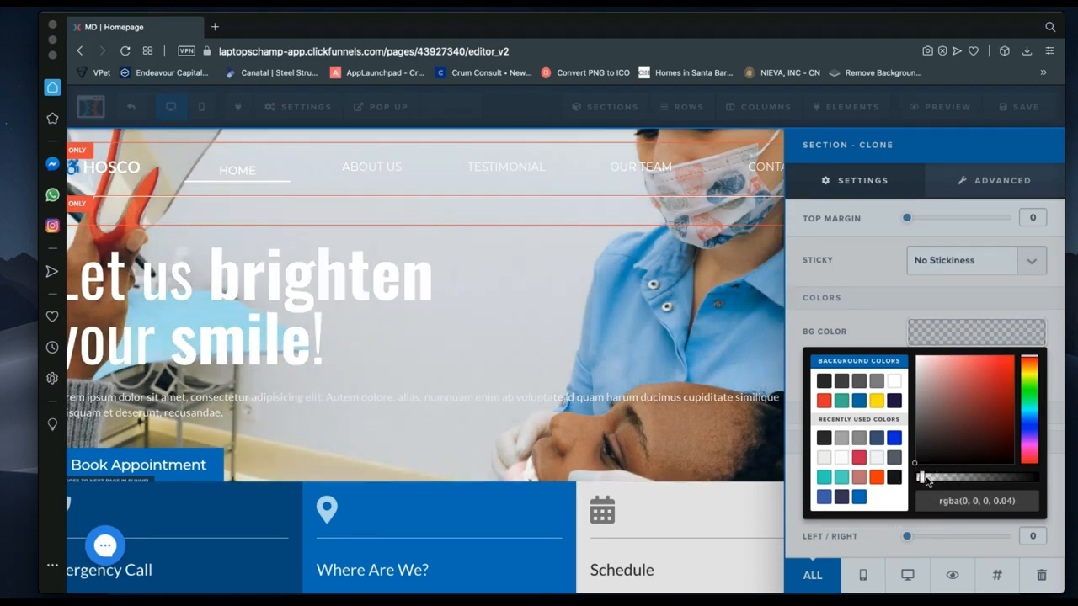
left_click_drag(927, 481, 966, 483)
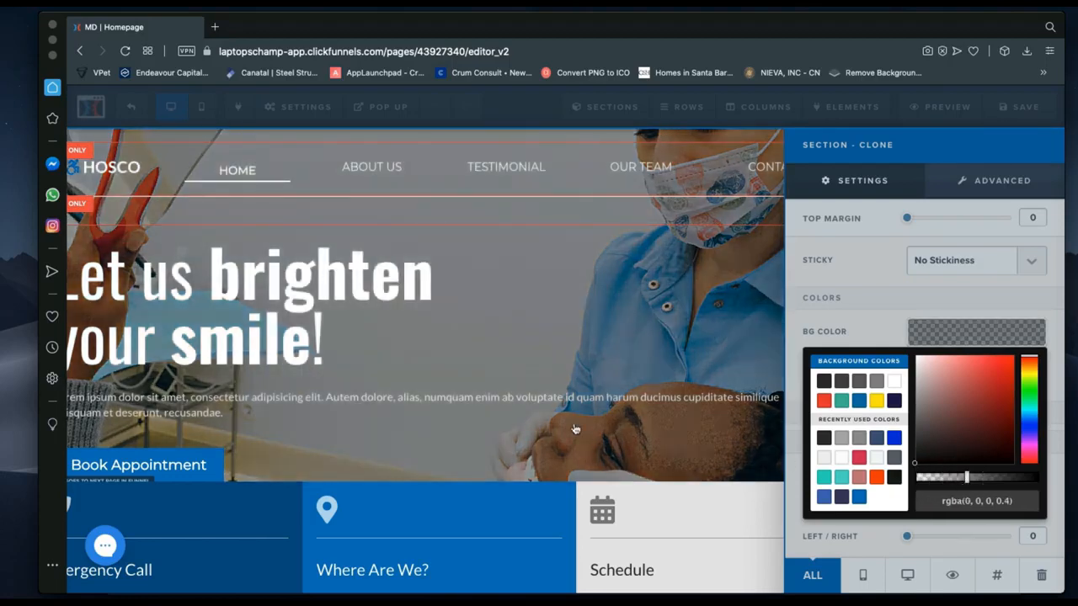
left_click(463, 398)
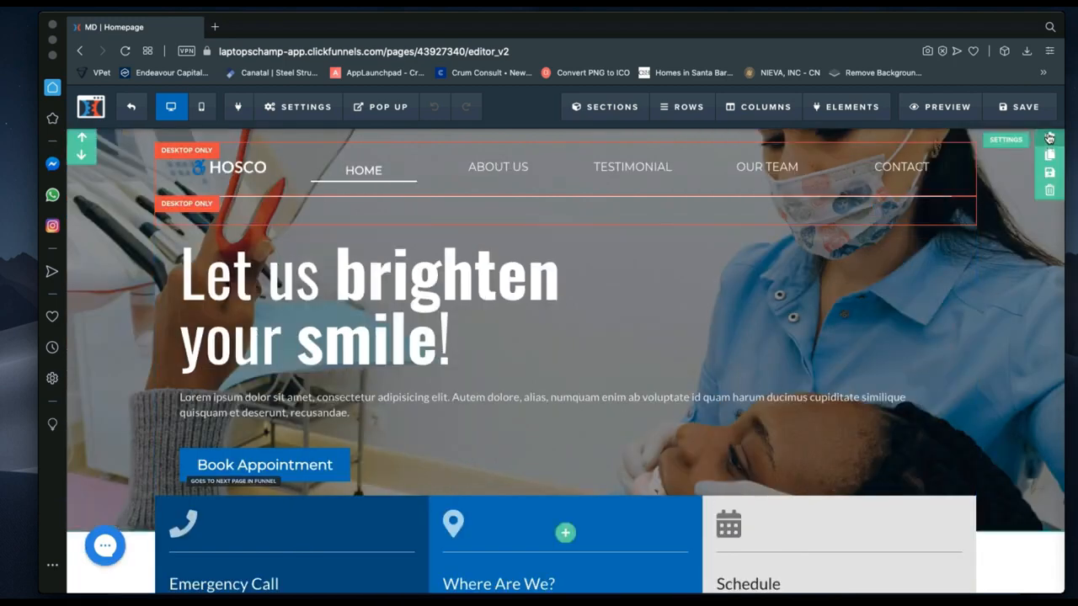
Open the hero section's settings and look over its Advanced style options.
left_click(1049, 138)
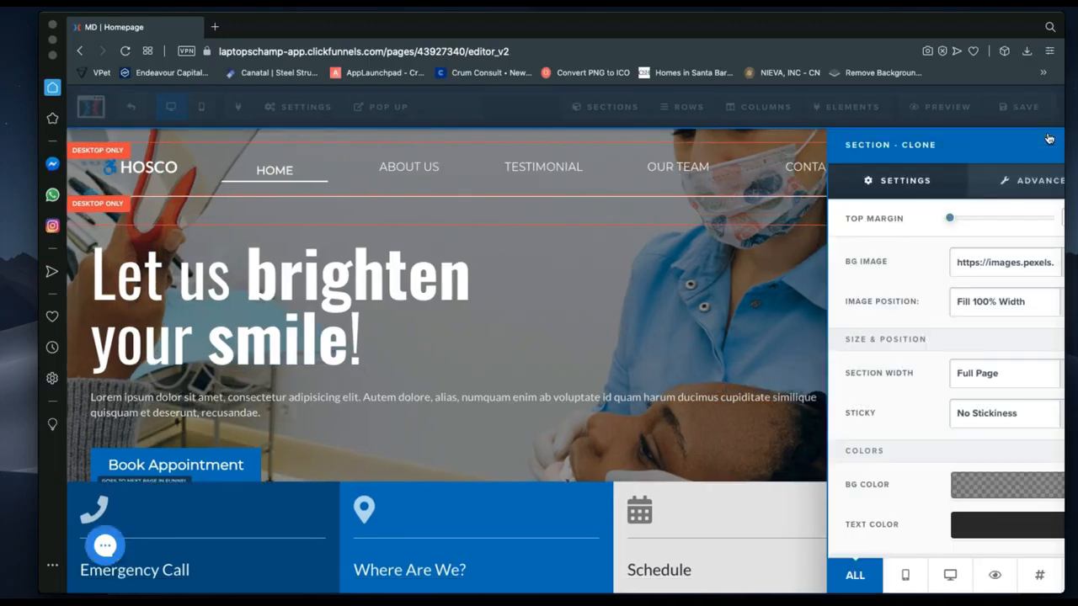
scroll(900, 410, "down", 3)
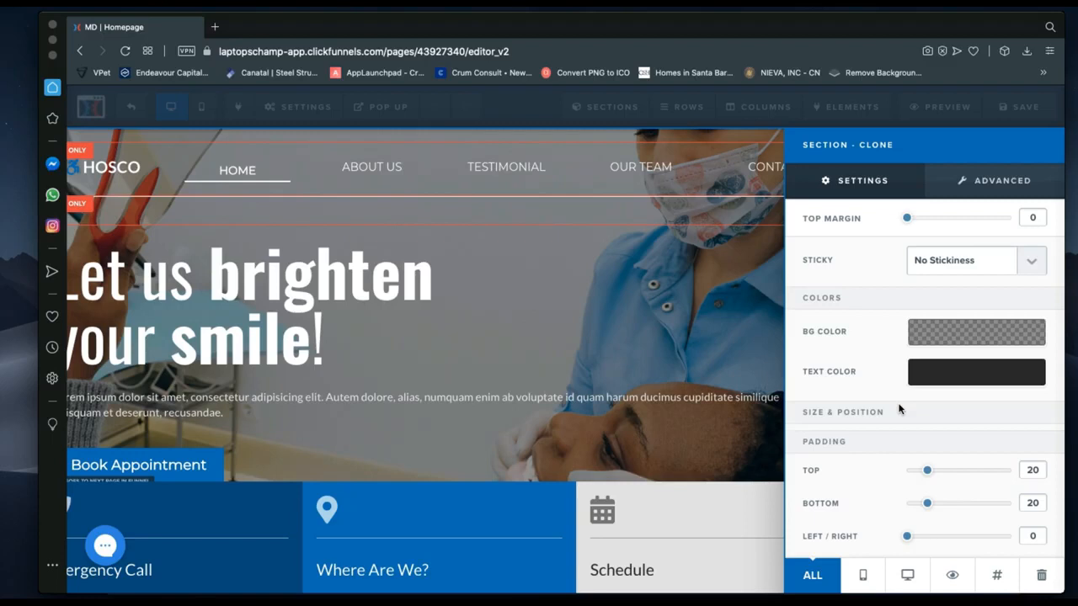
left_click(976, 189)
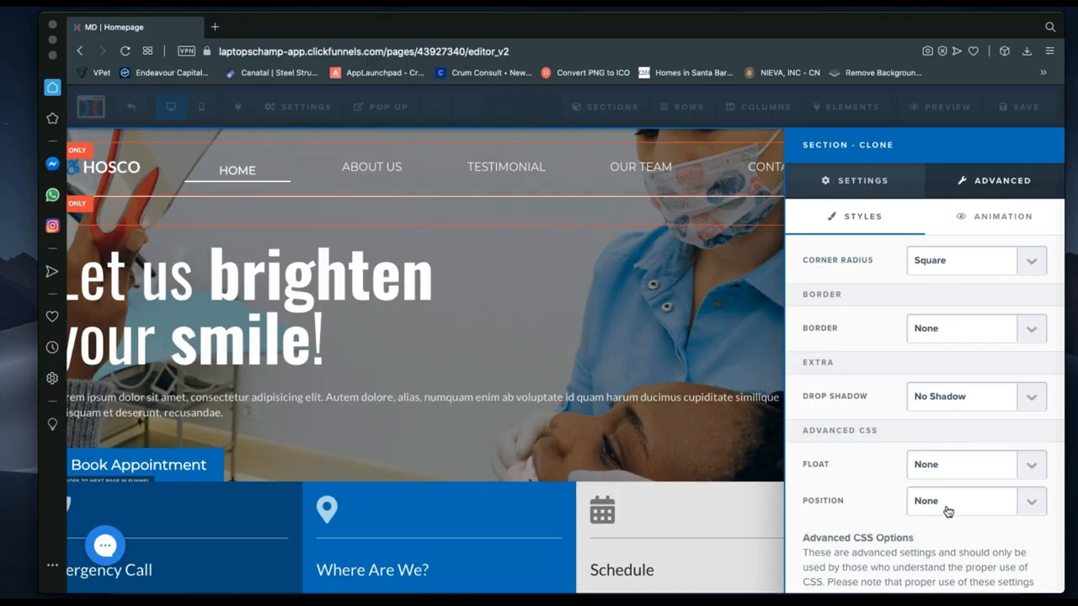
left_click(848, 181)
Check the Sticky options, keeping No Stickiness, and select the Pexels BG Image URL field.
scroll(892, 336, "up", 2)
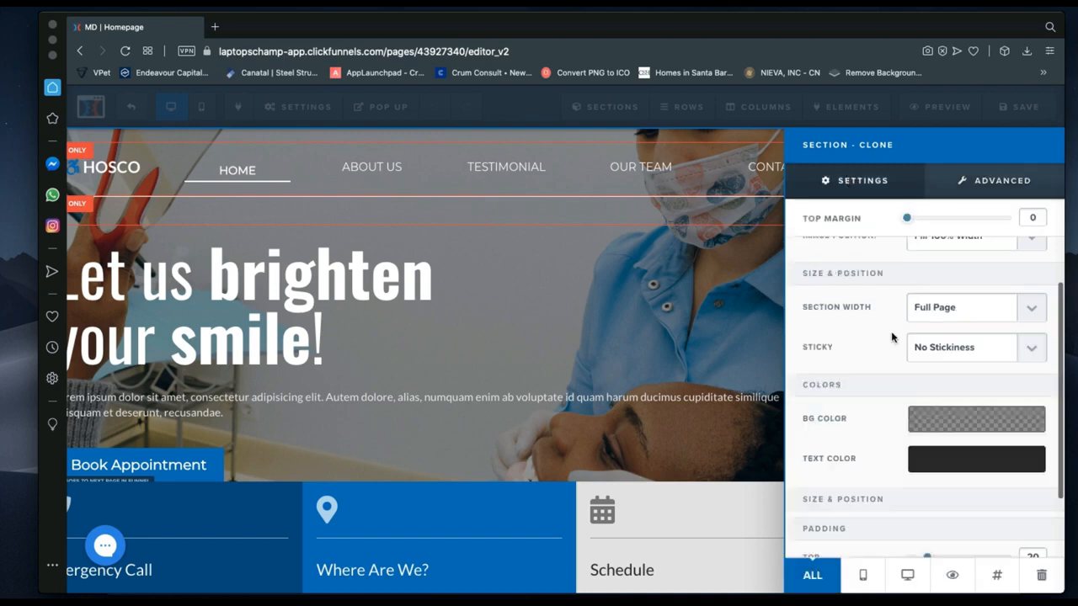
scroll(893, 337, "up", 1)
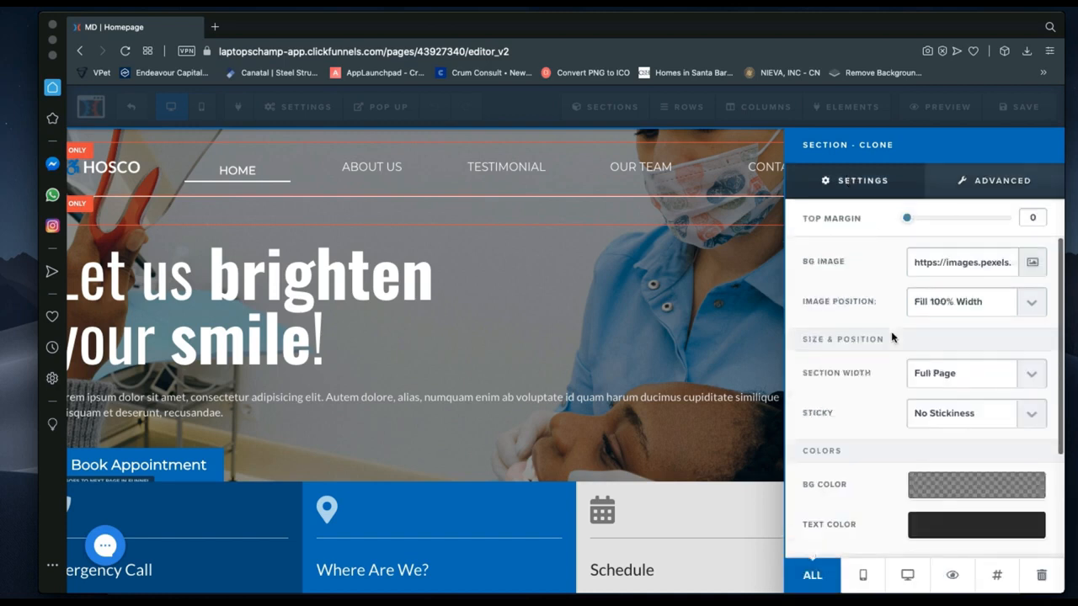
left_click(965, 419)
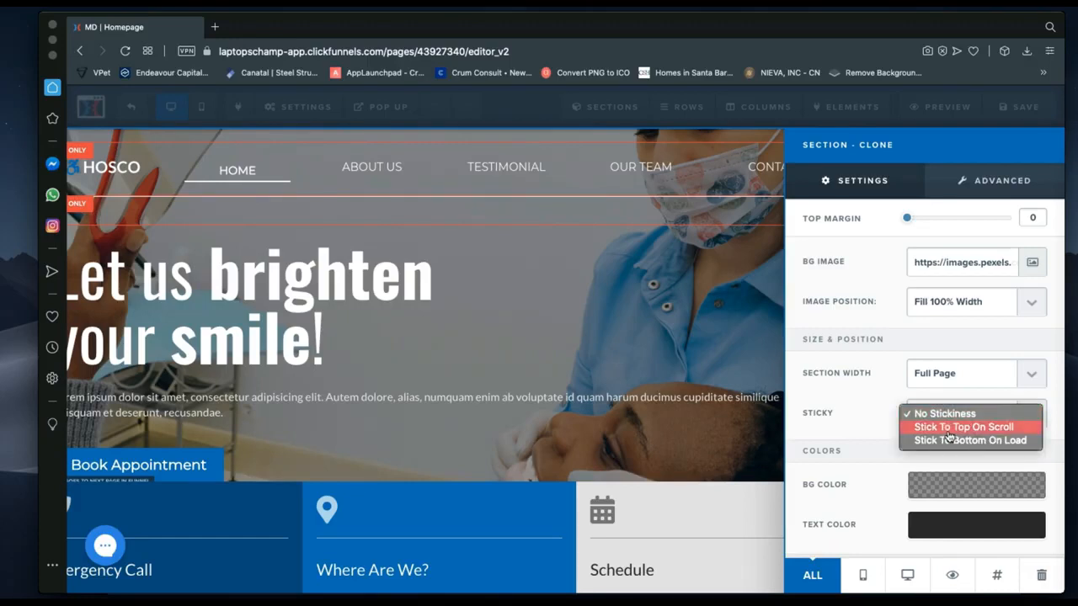
left_click(879, 414)
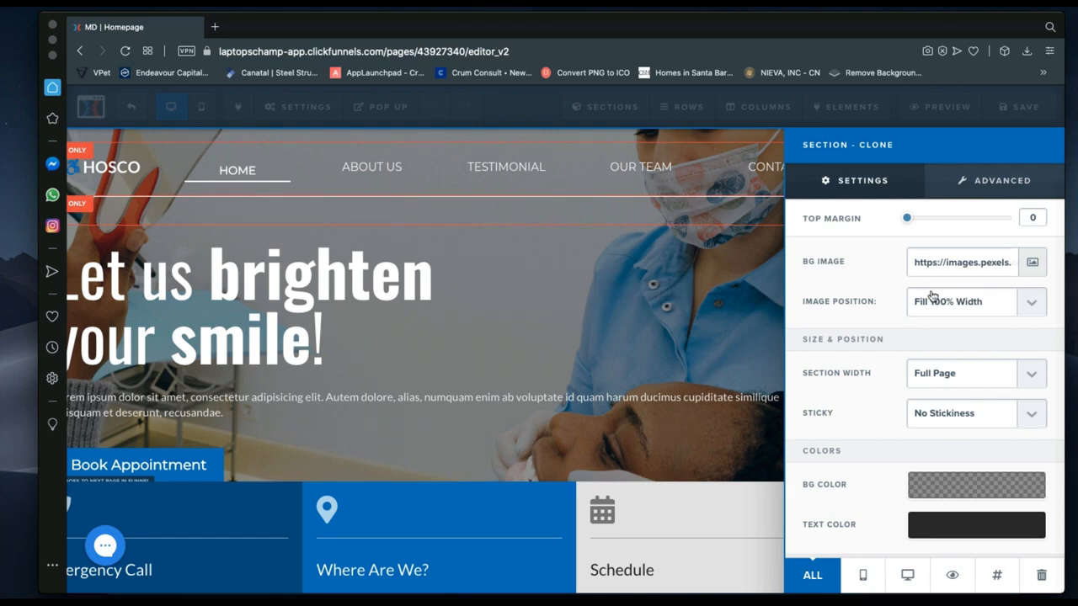
left_click(962, 261)
Browse the tooth images in the uploaded Library, then switch to the Pixabay photo search.
left_click(1031, 266)
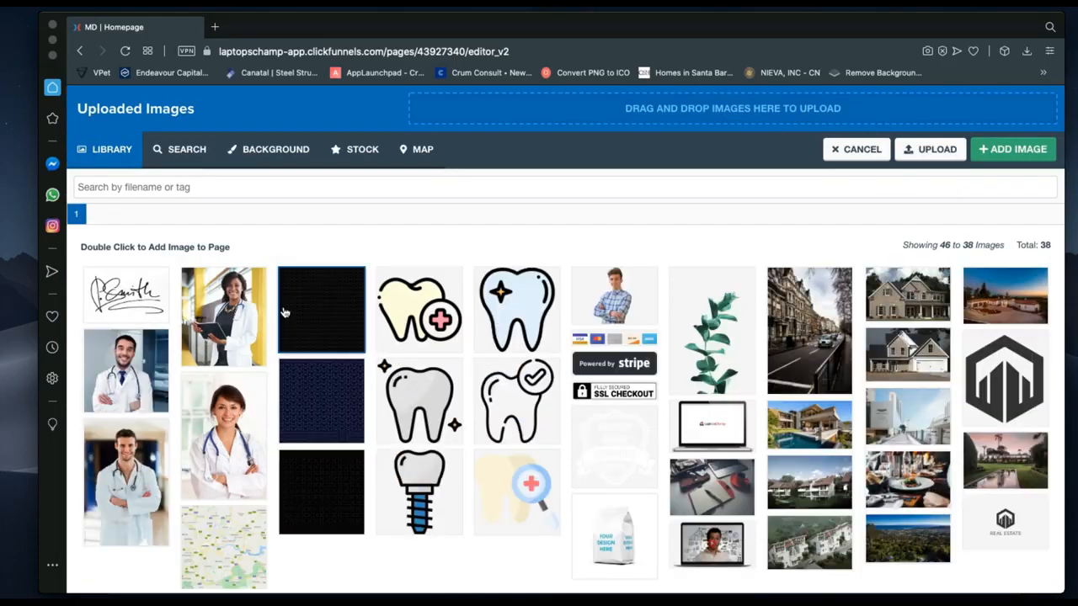
left_click(484, 402)
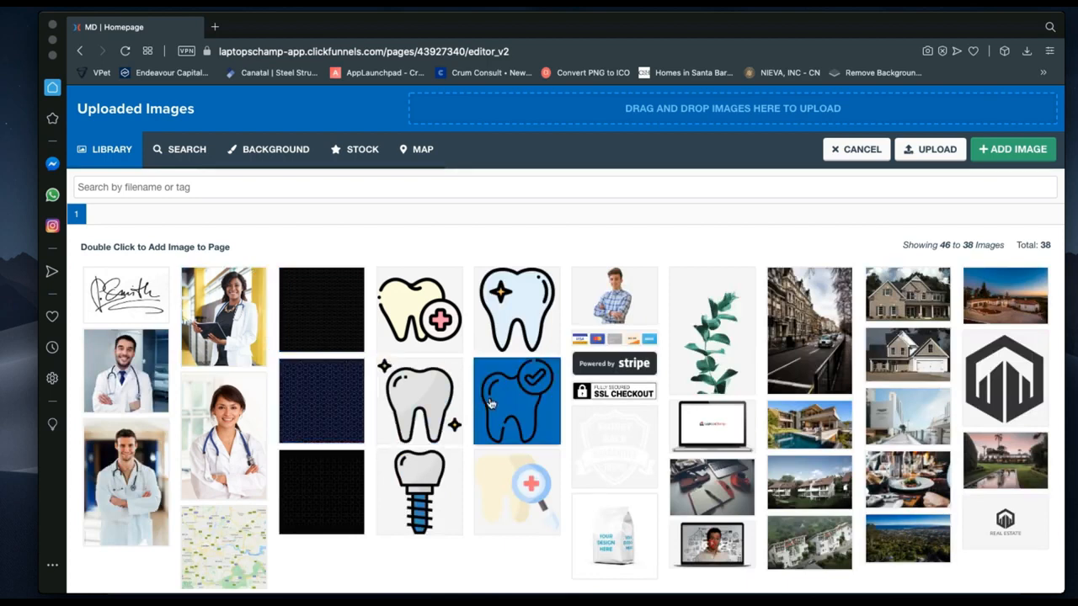
left_click(421, 395)
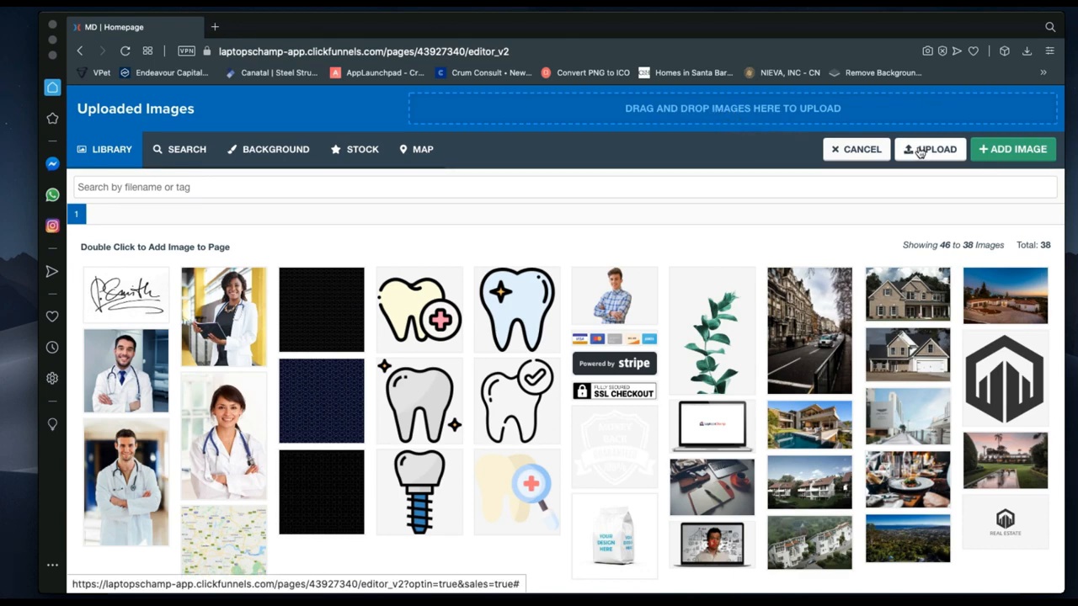
left_click(178, 152)
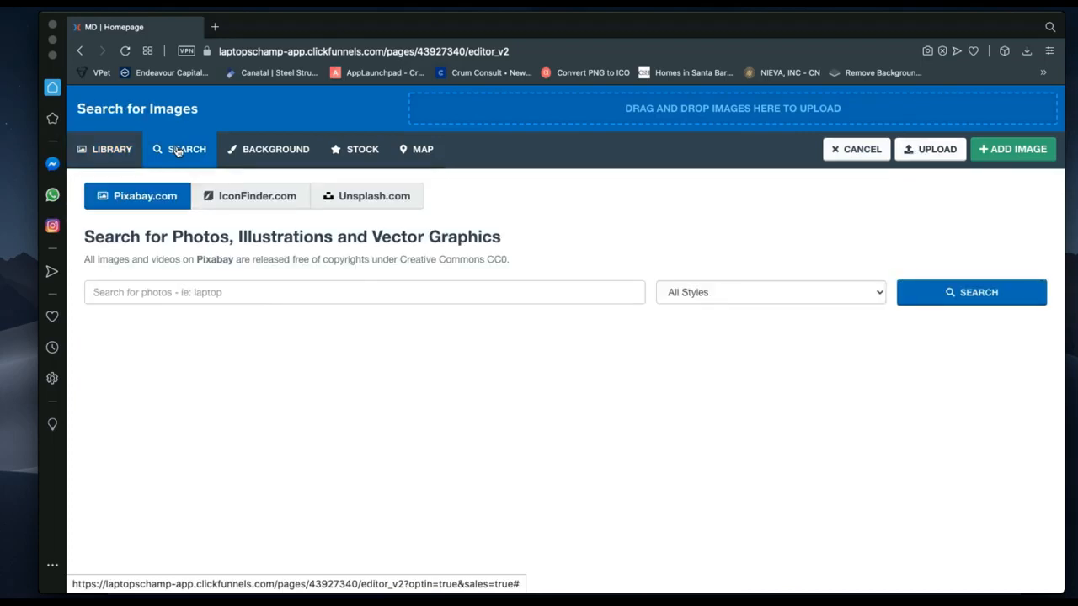
Search the Pixabay stock photos for 'woman'.
left_click(204, 293)
type("woman")
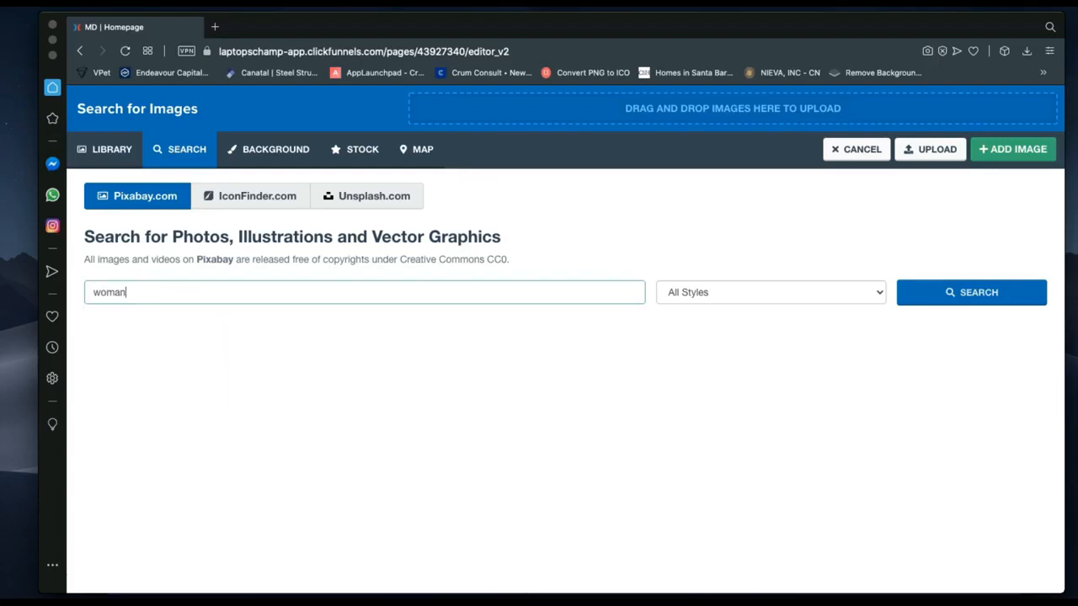
key("Return")
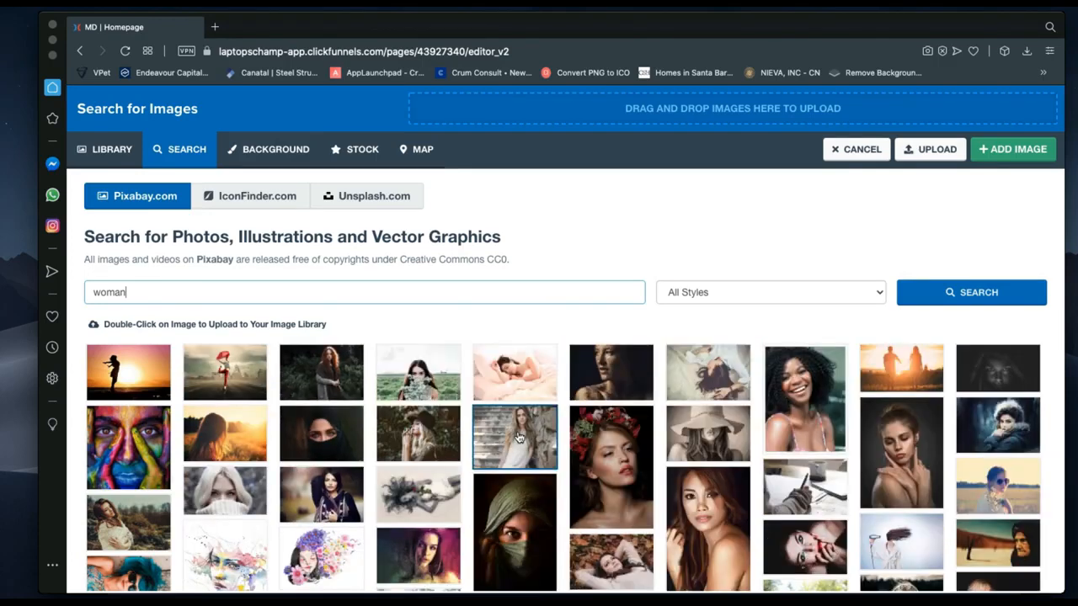
Select the signature image in the Library, then cancel and close section settings without changes.
left_click(118, 150)
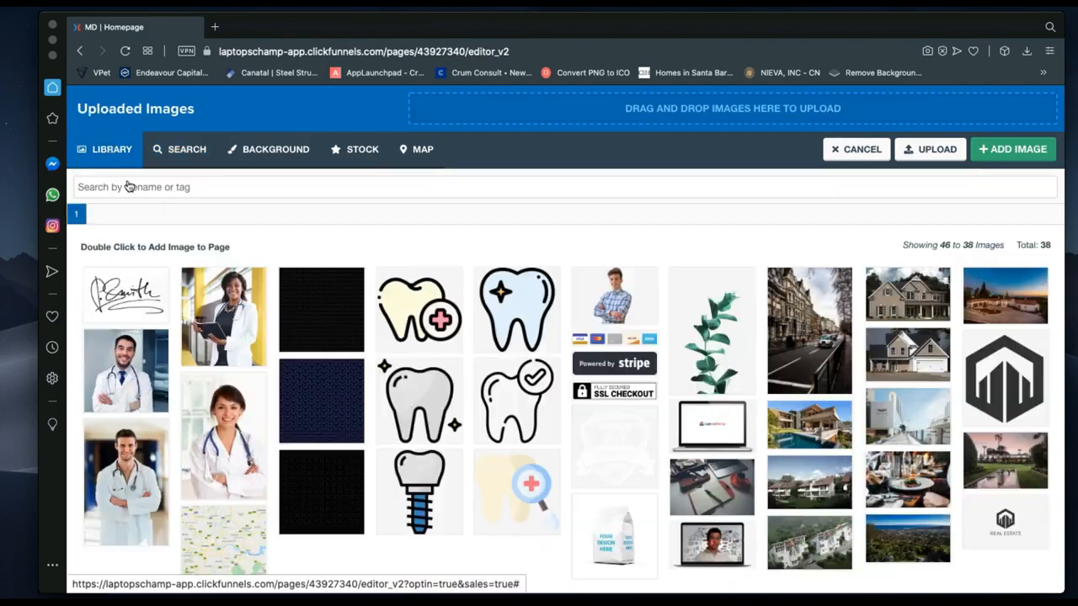
left_click(136, 304)
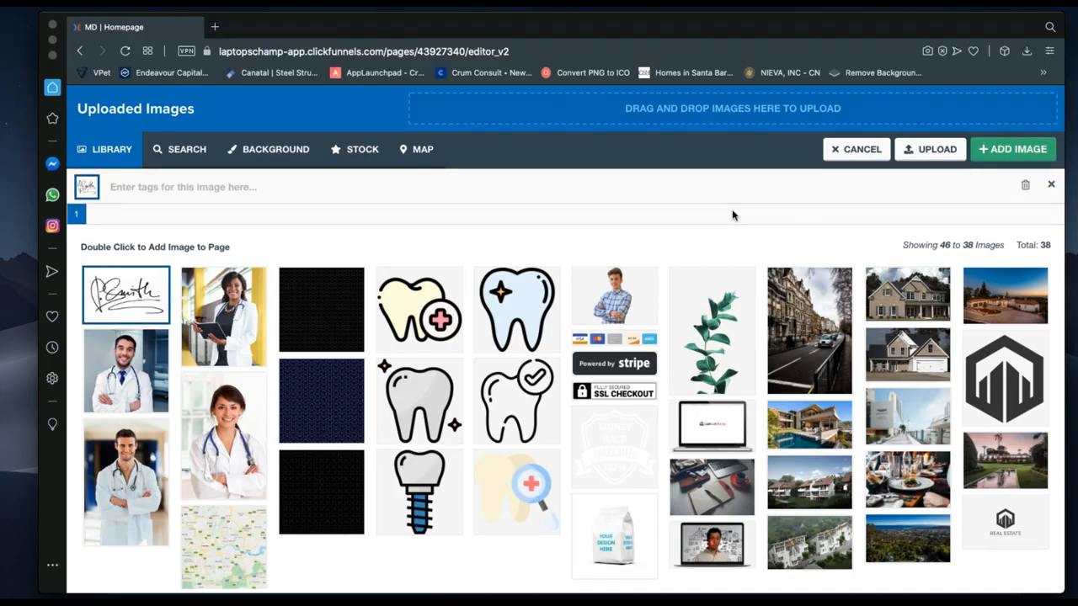
left_click(859, 150)
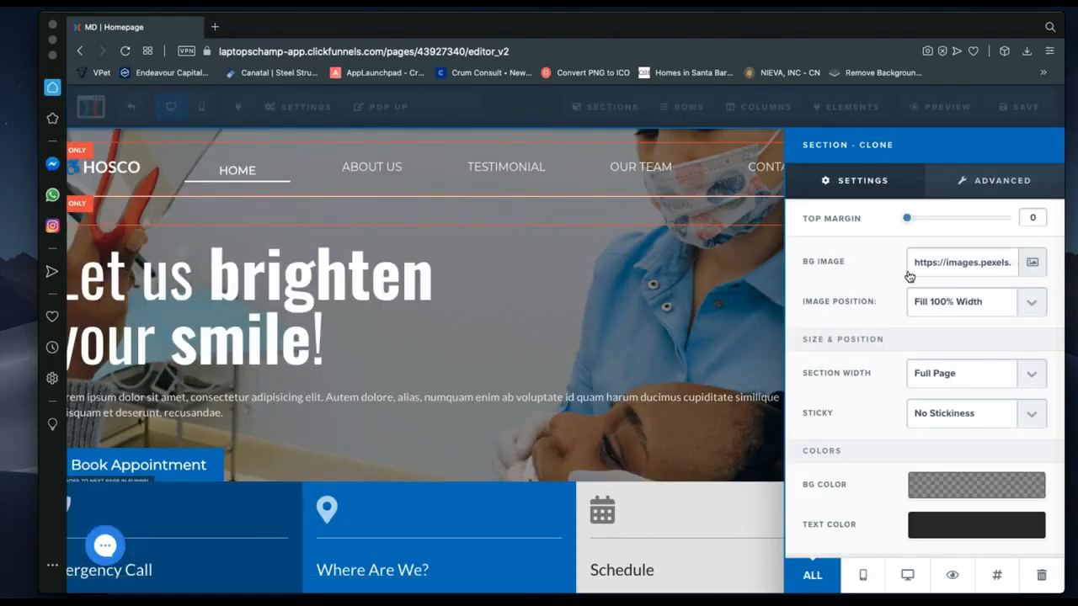
left_click(556, 318)
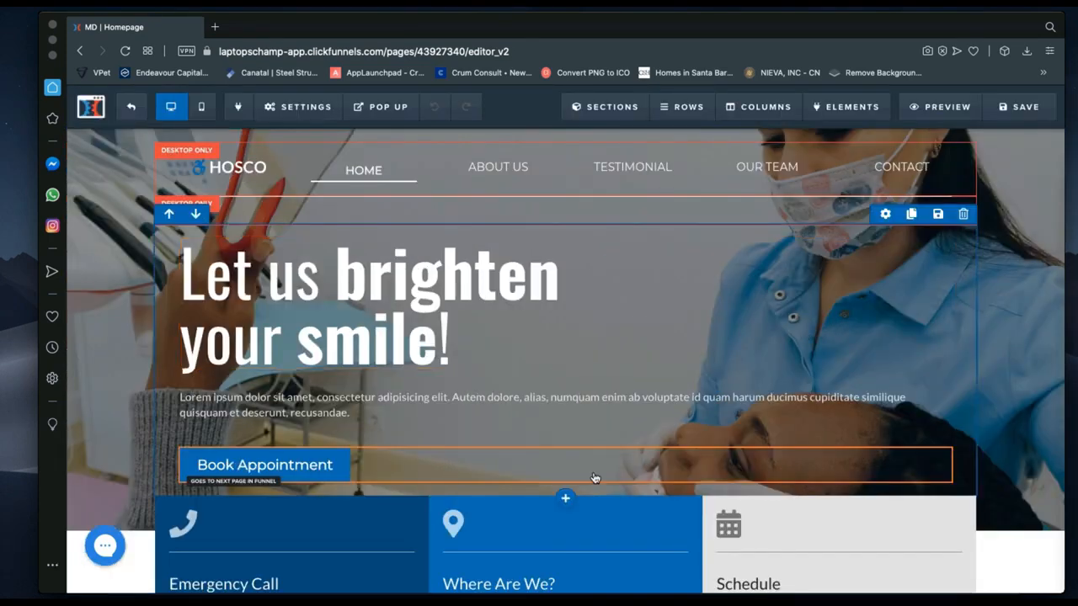
Raise the hero headline row's Padding Bottom to 50.
left_click(885, 215)
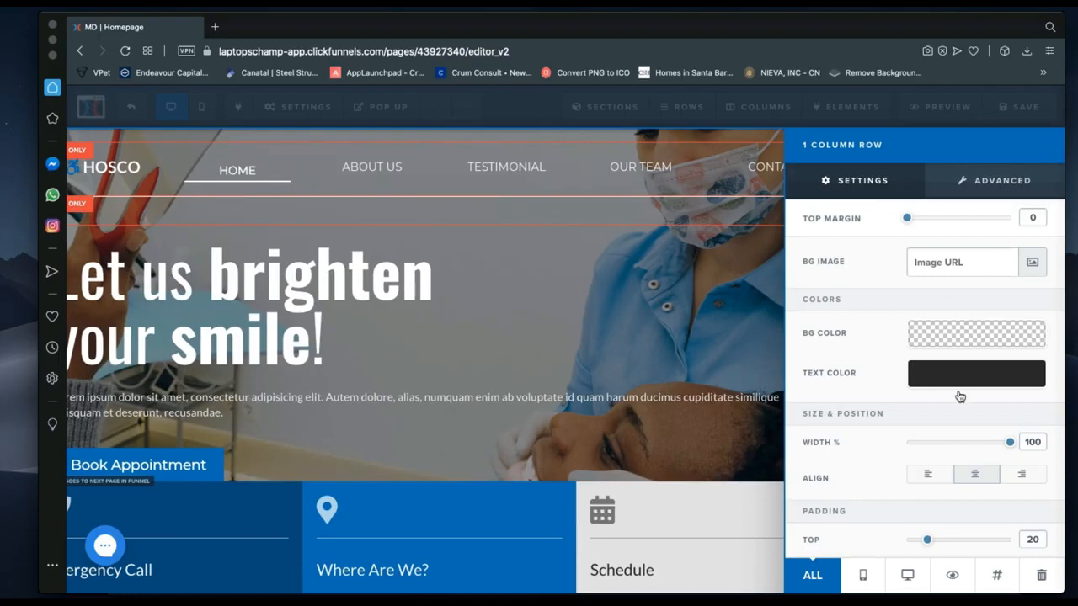
scroll(958, 408, "down", 2)
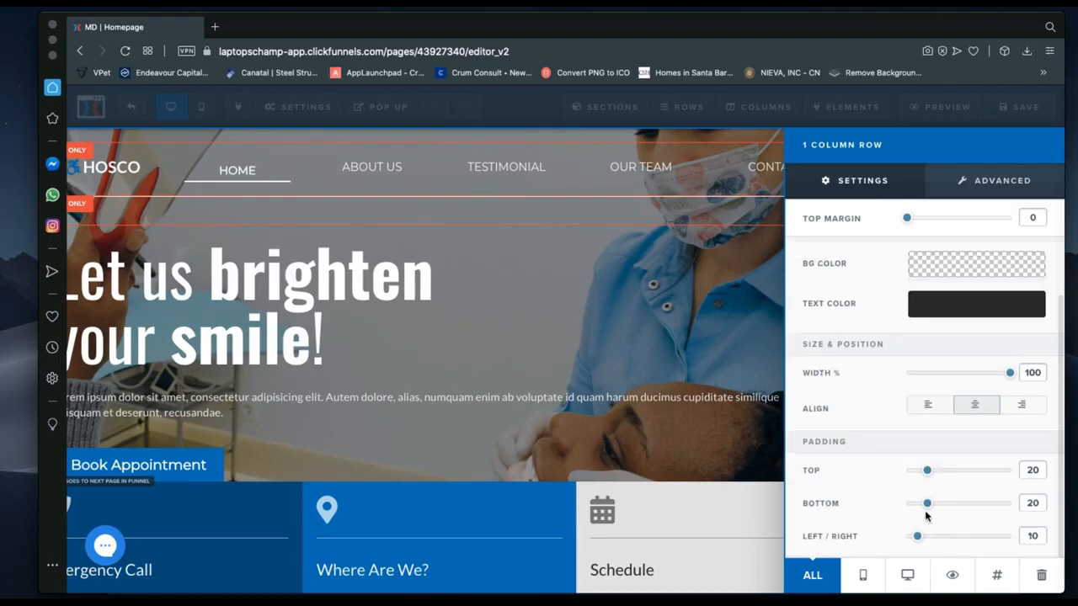
left_click_drag(928, 504, 959, 504)
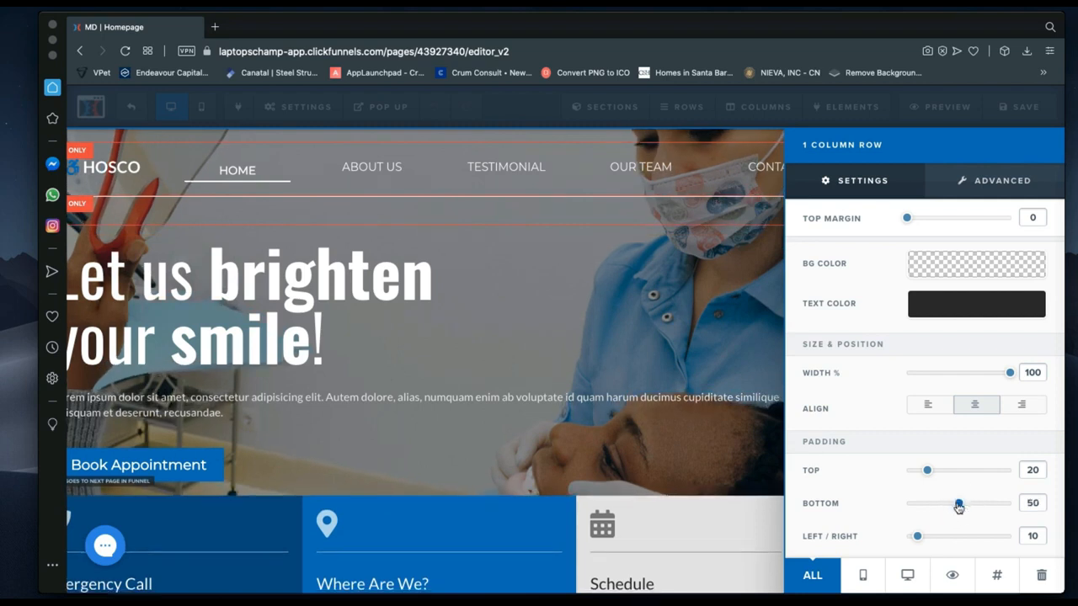
left_click(517, 431)
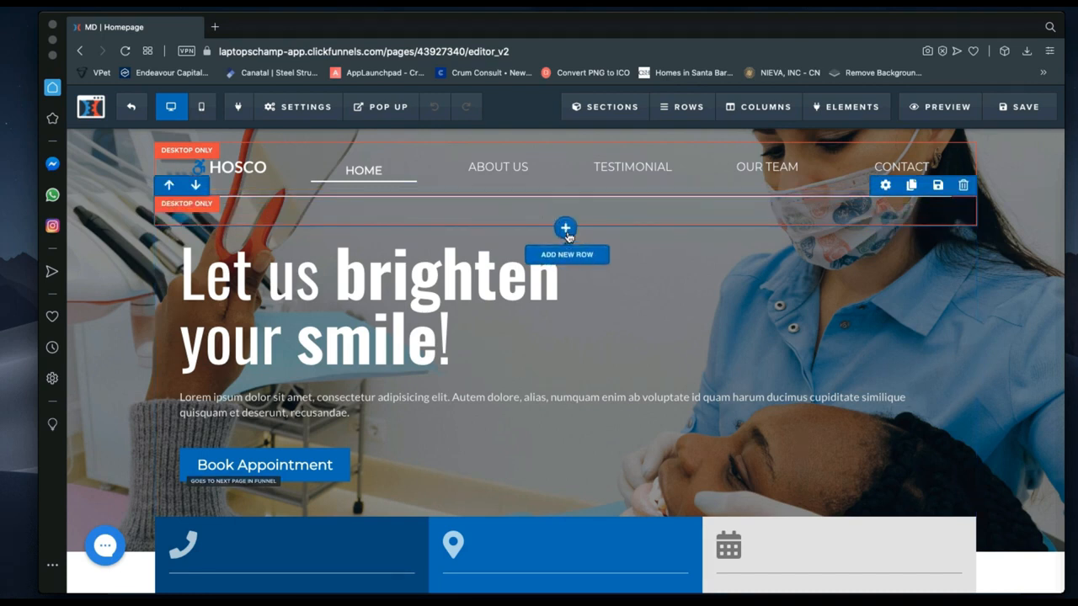
left_click(565, 230)
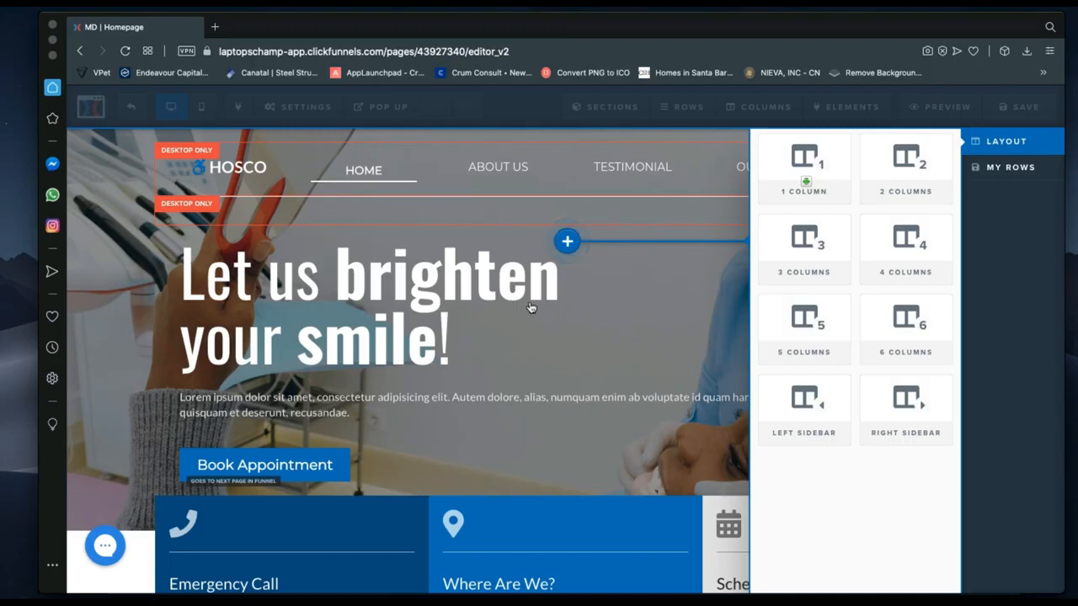
left_click(678, 346)
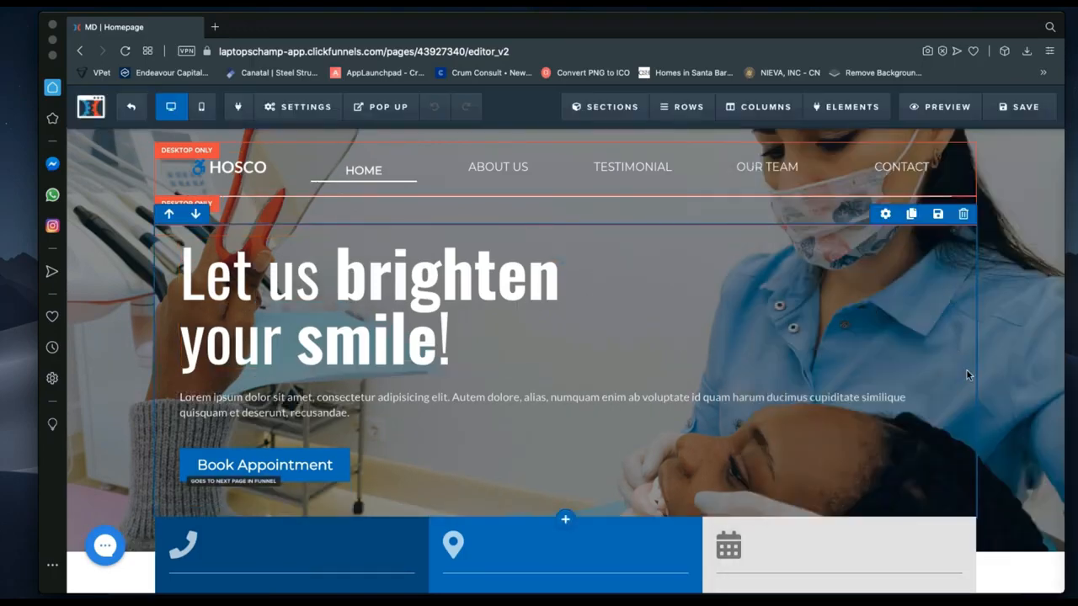
left_click(885, 349)
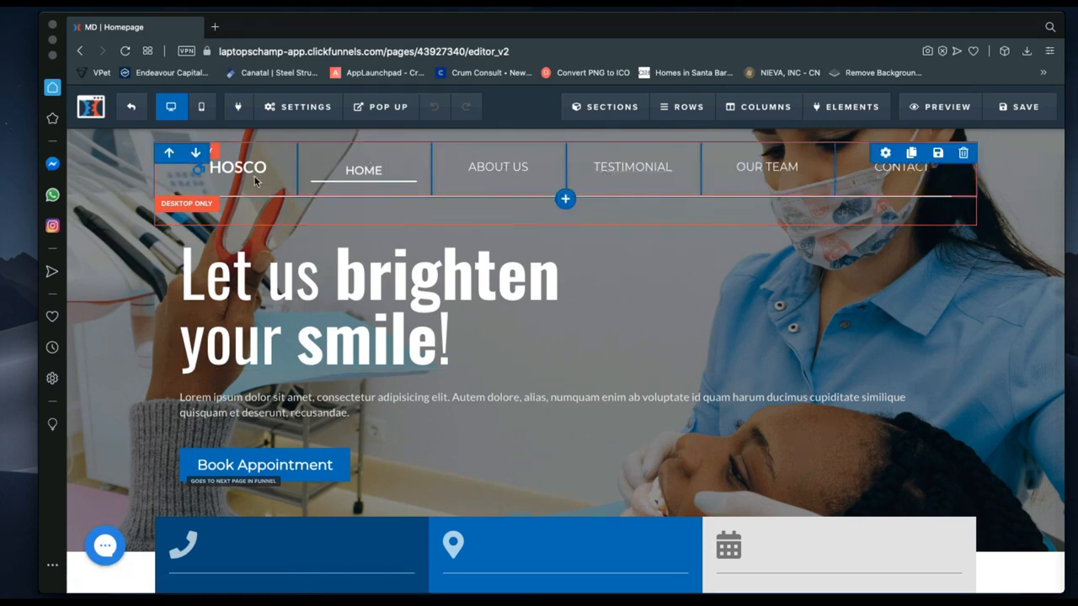
mouse_move(256, 181)
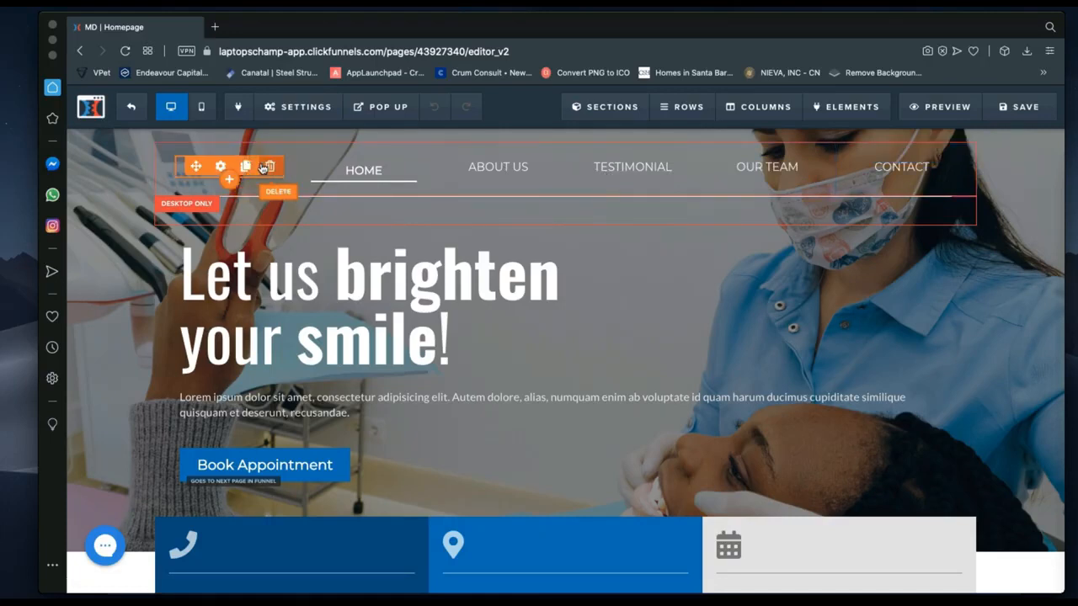
mouse_move(356, 172)
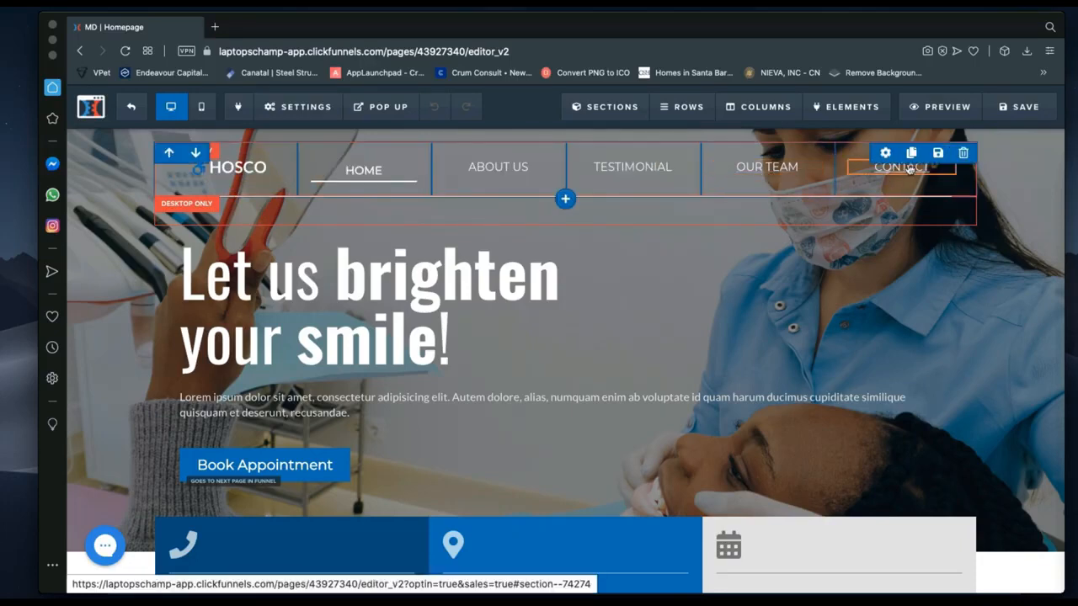
mouse_move(911, 171)
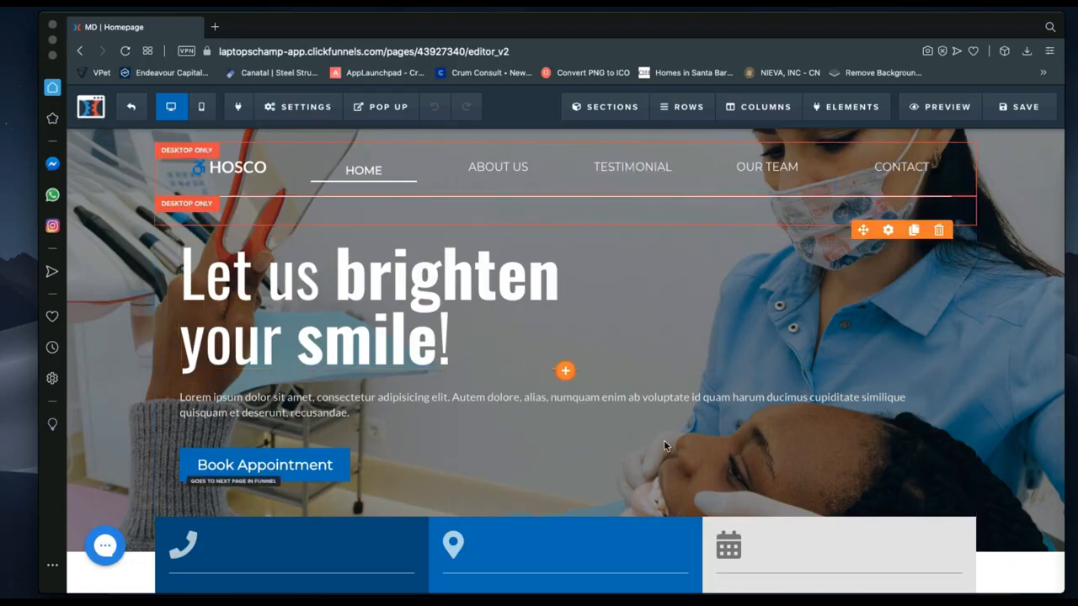
scroll(597, 513, "down", 3)
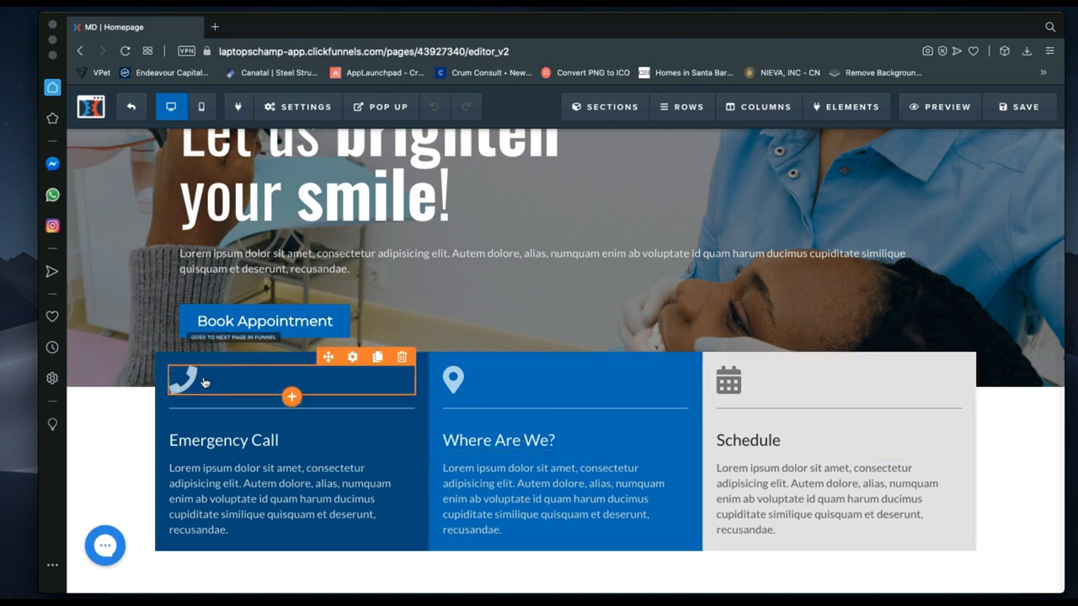
scroll(460, 361, "up", 3)
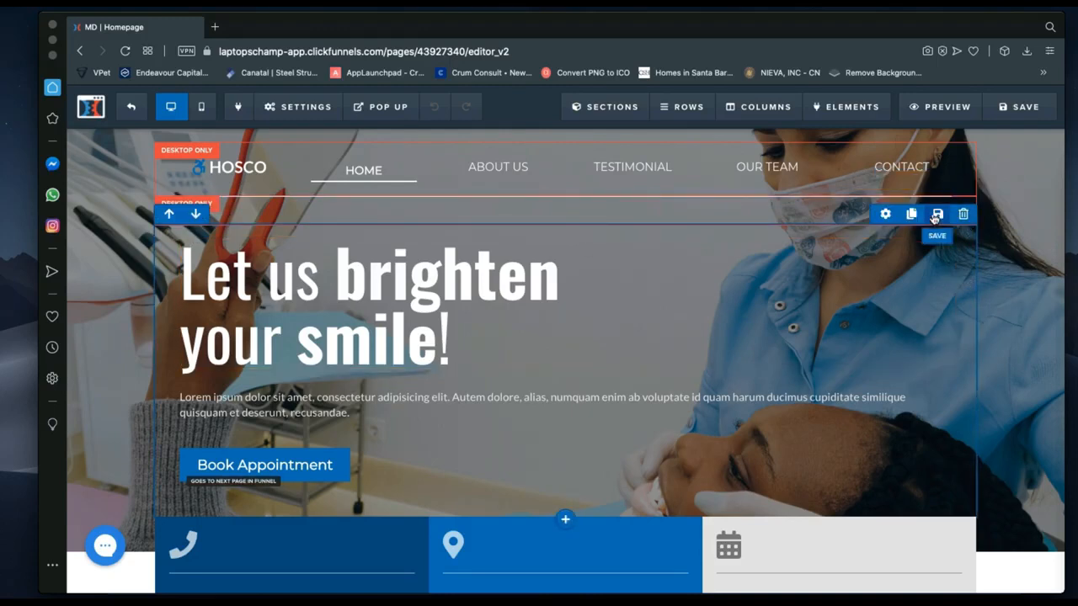
Preview white, red, blue, teal and black row backgrounds, then leave it at rgba(0, 0, 0, 0).
left_click(886, 215)
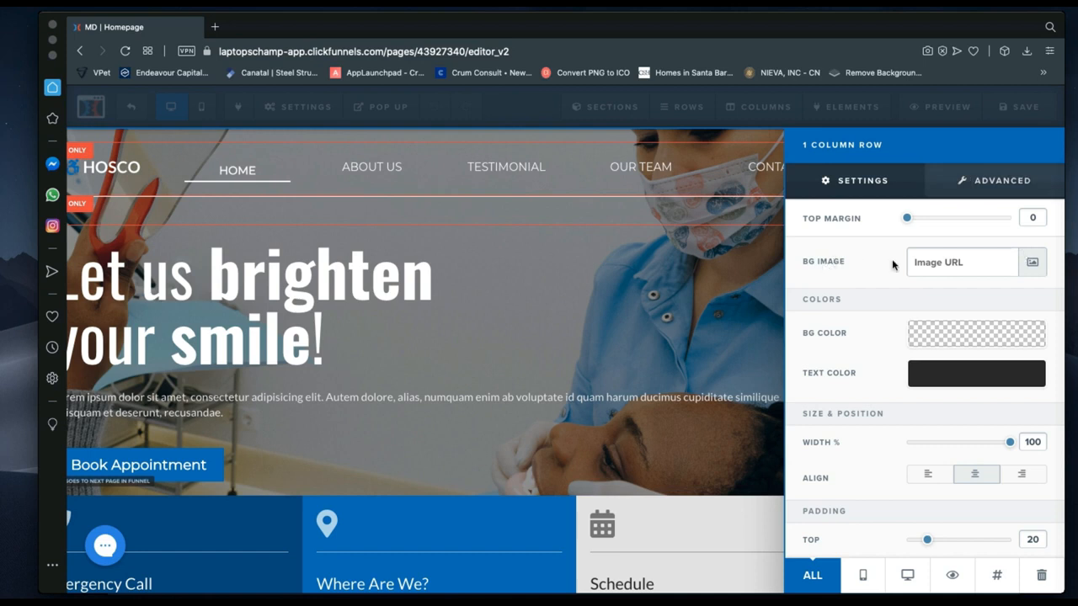
left_click(937, 342)
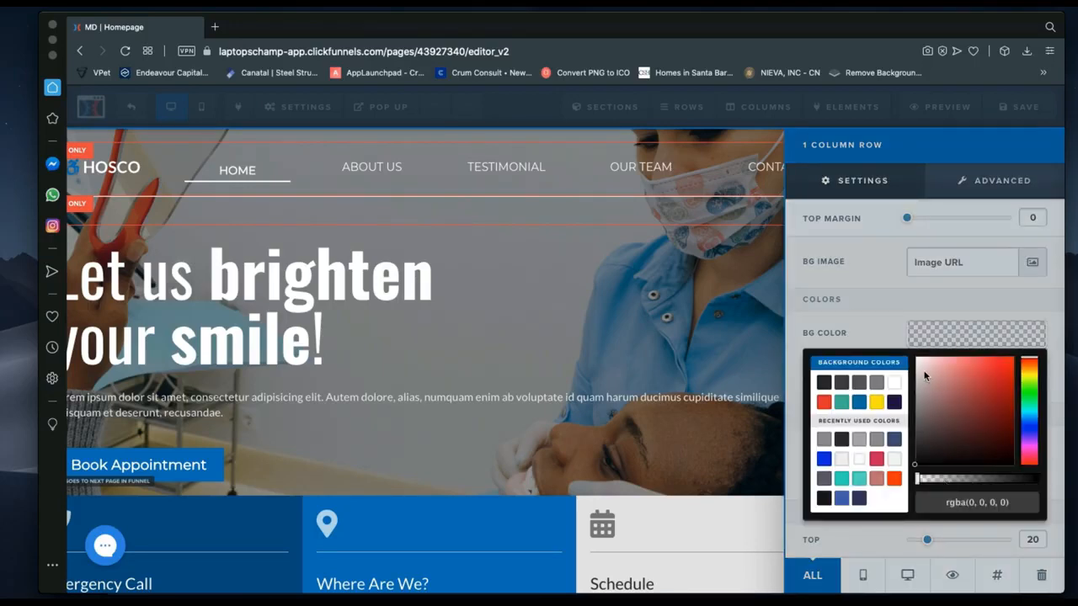
left_click(894, 387)
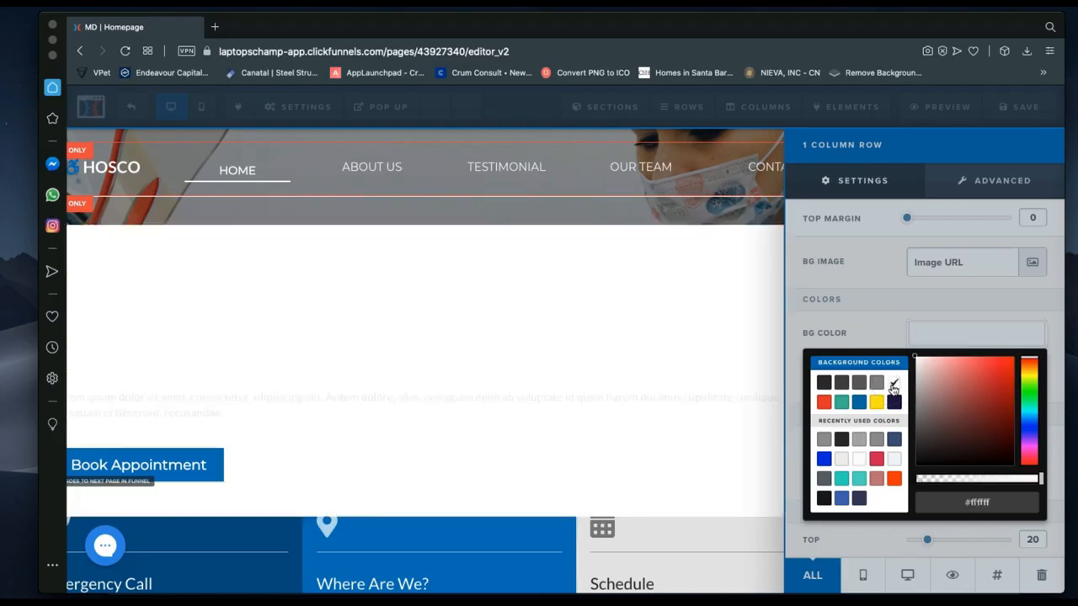
left_click(984, 380)
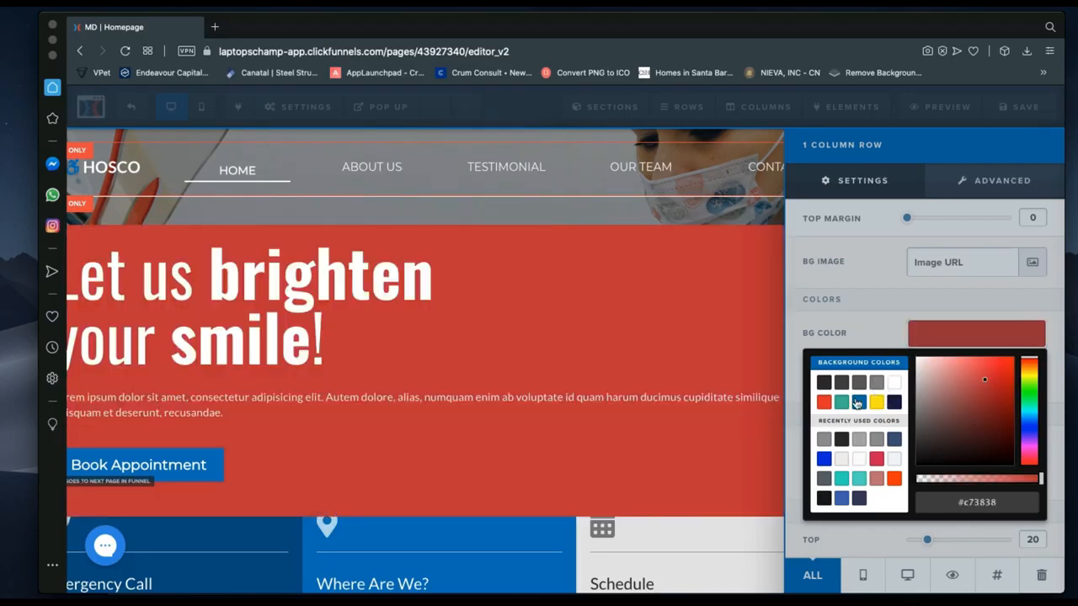
left_click(858, 402)
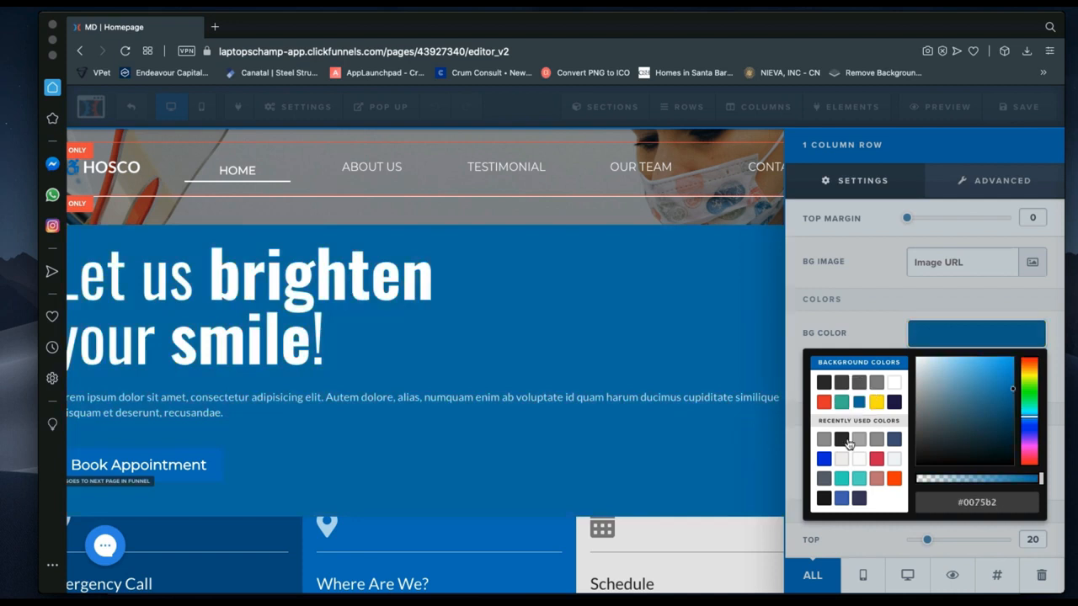
left_click(842, 479)
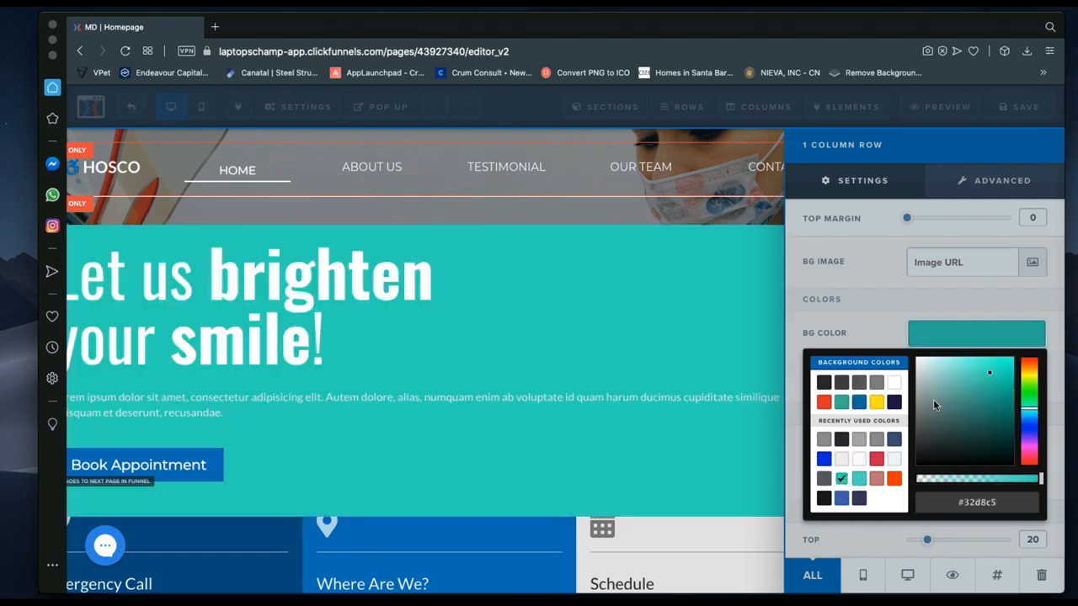
left_click(895, 382)
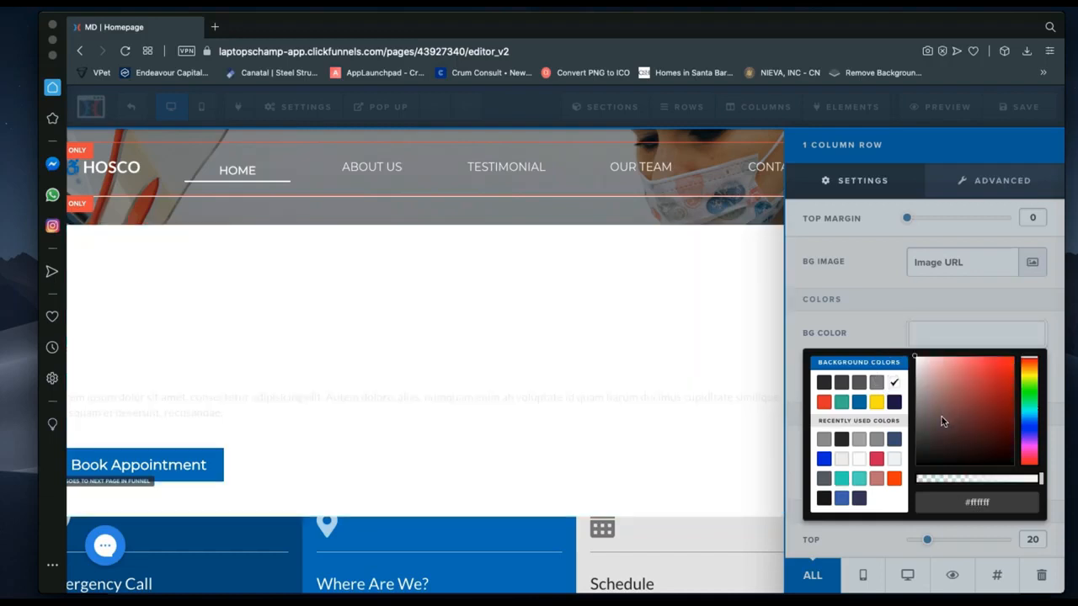
left_click(913, 465)
left_click_drag(942, 479, 910, 478)
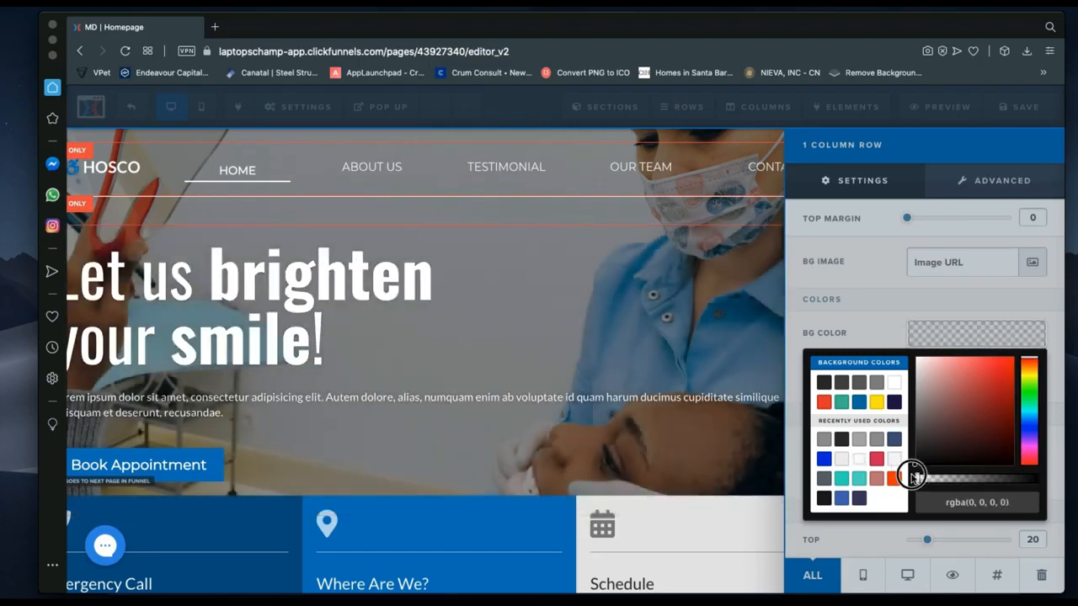
left_click(875, 327)
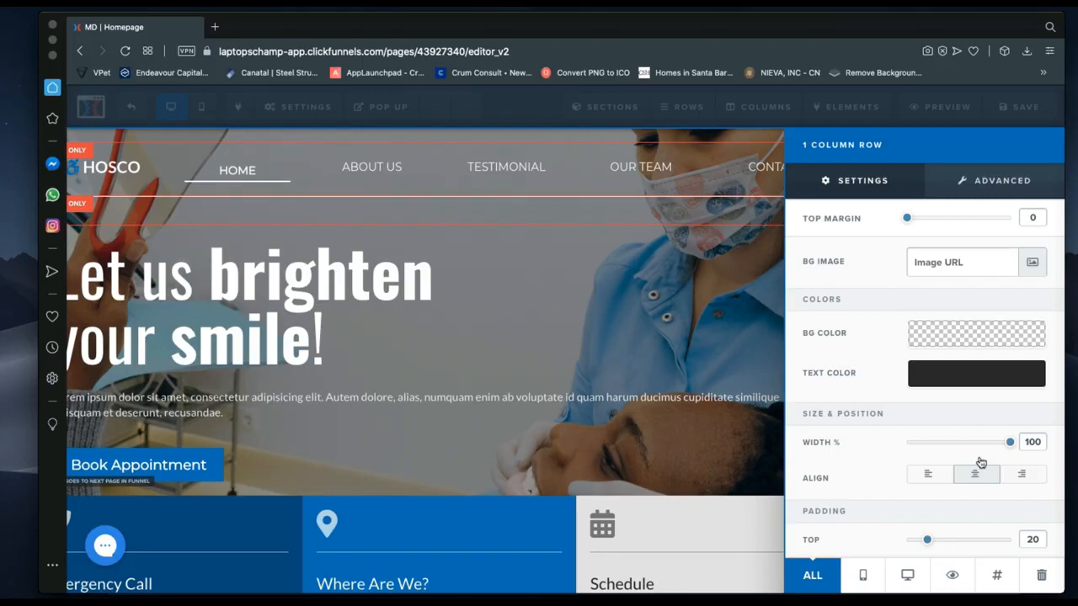
Adjust the hero row padding to 30 at the top and 45 at the bottom.
scroll(1002, 458, "down", 2)
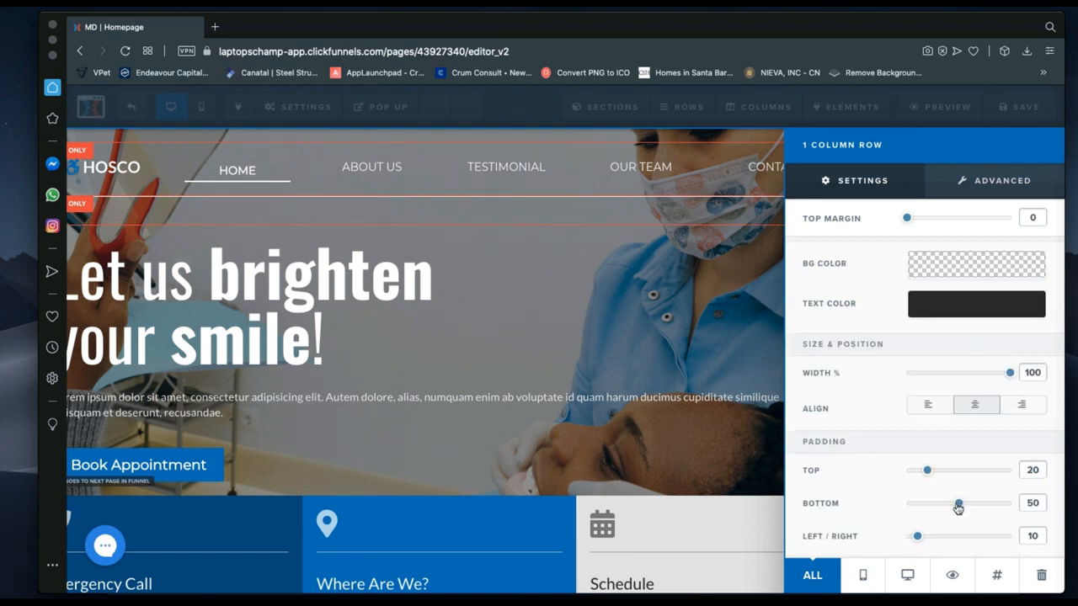
left_click_drag(957, 508, 938, 508)
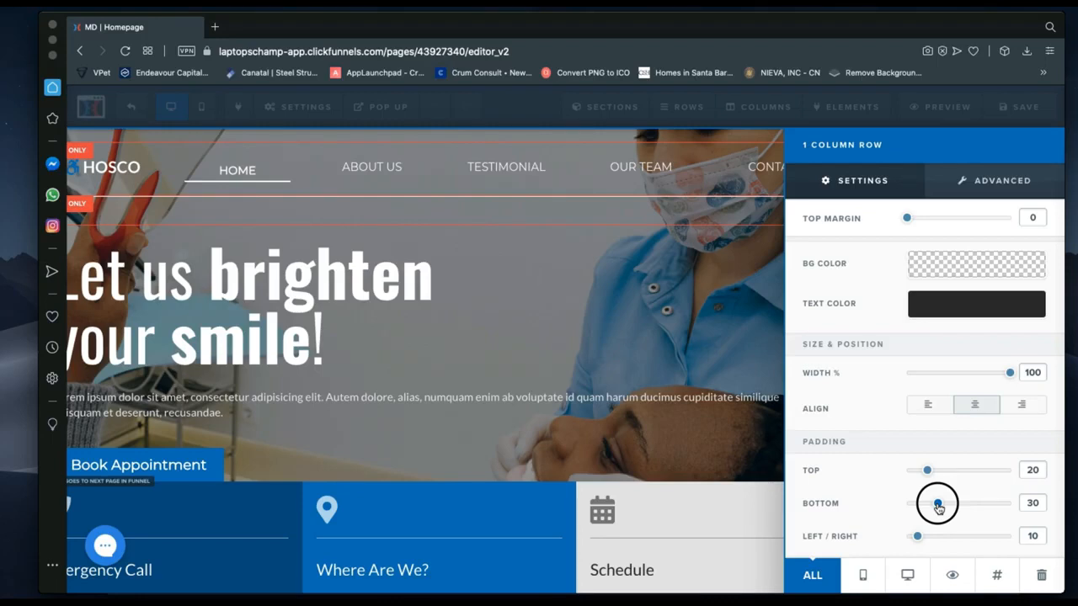
left_click_drag(938, 505, 938, 471)
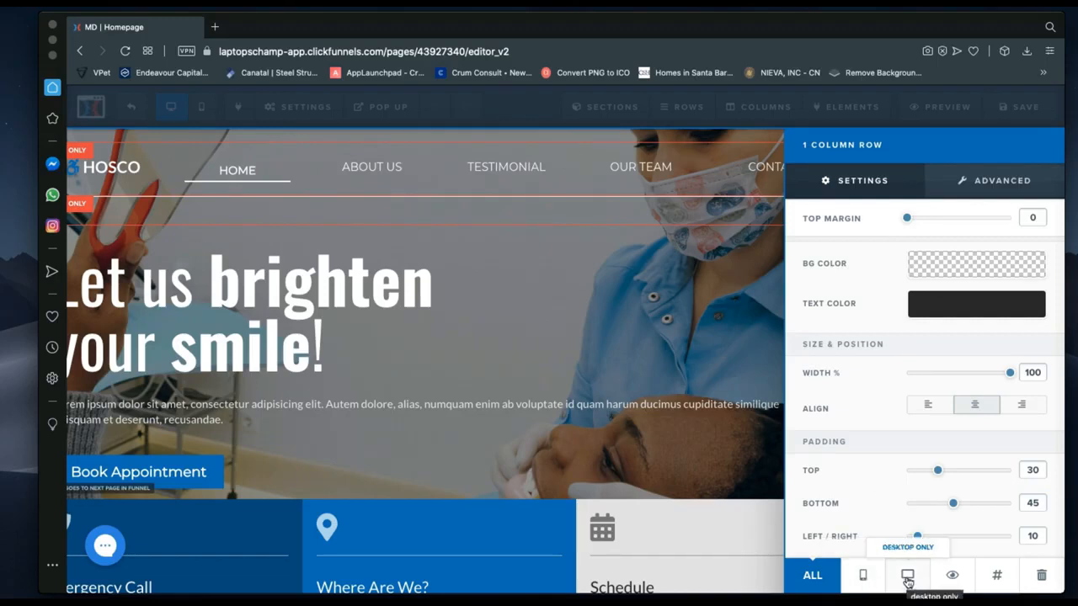
Close the row settings and preview the page in mobile layout before returning to desktop.
left_click(568, 329)
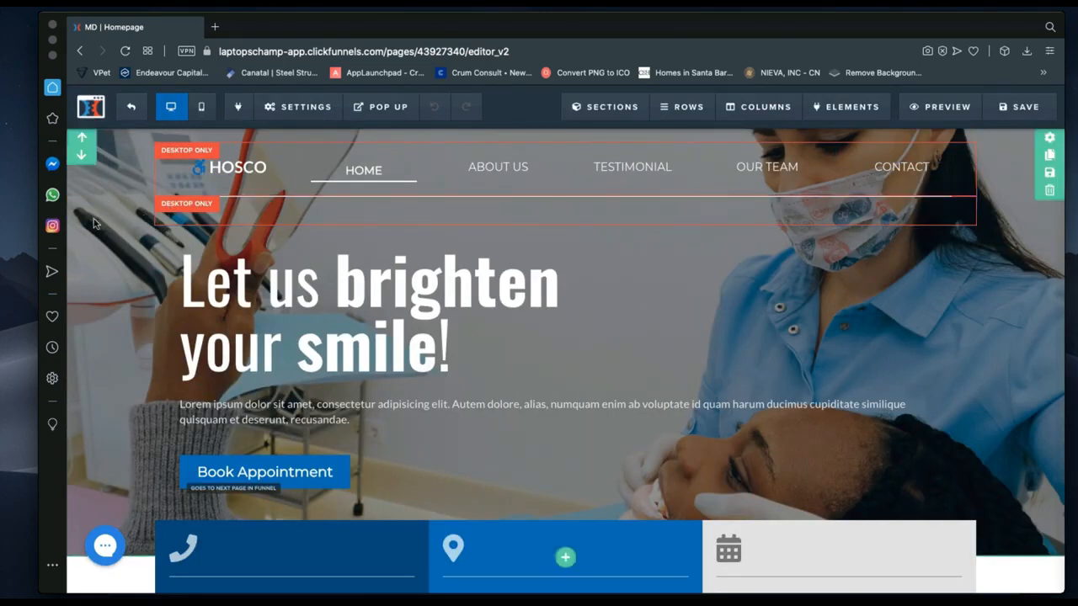
left_click(202, 107)
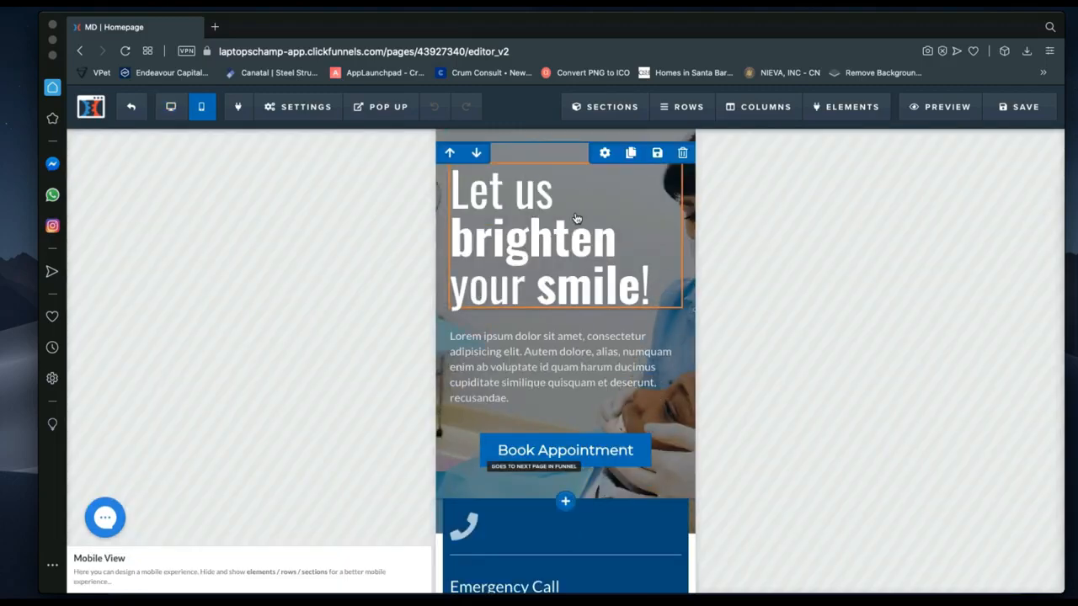
left_click(169, 110)
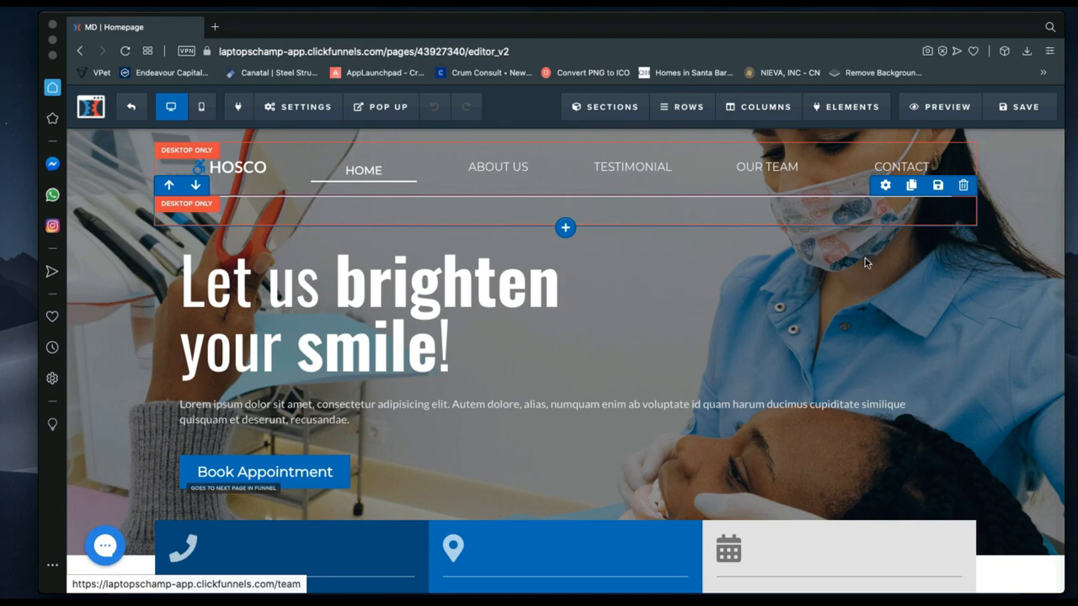
Toggle the header row's visibility to mobile only, then back to desktop only.
left_click(883, 186)
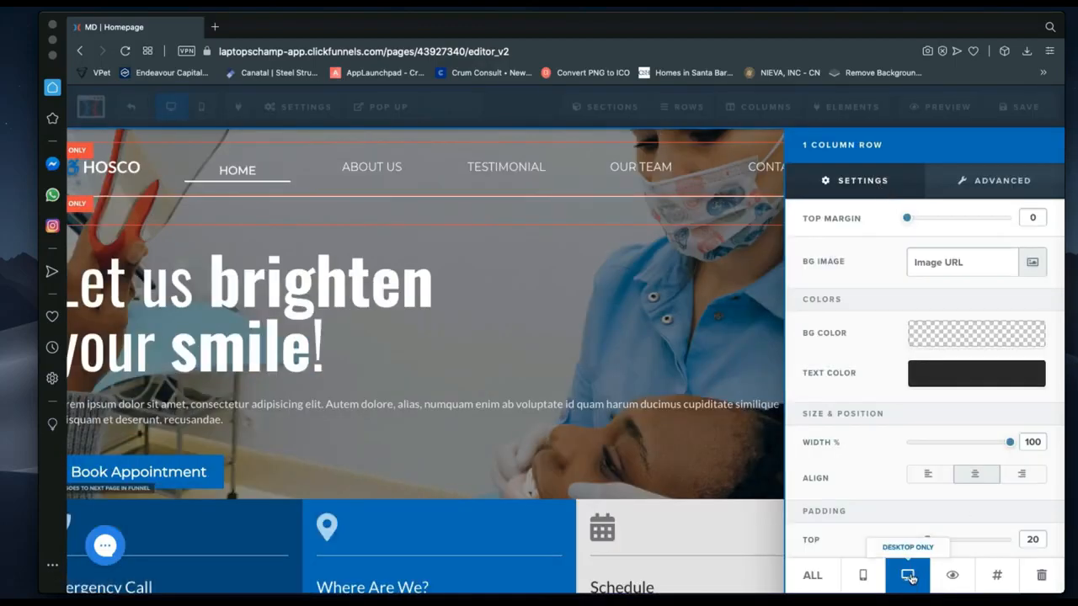
left_click(860, 578)
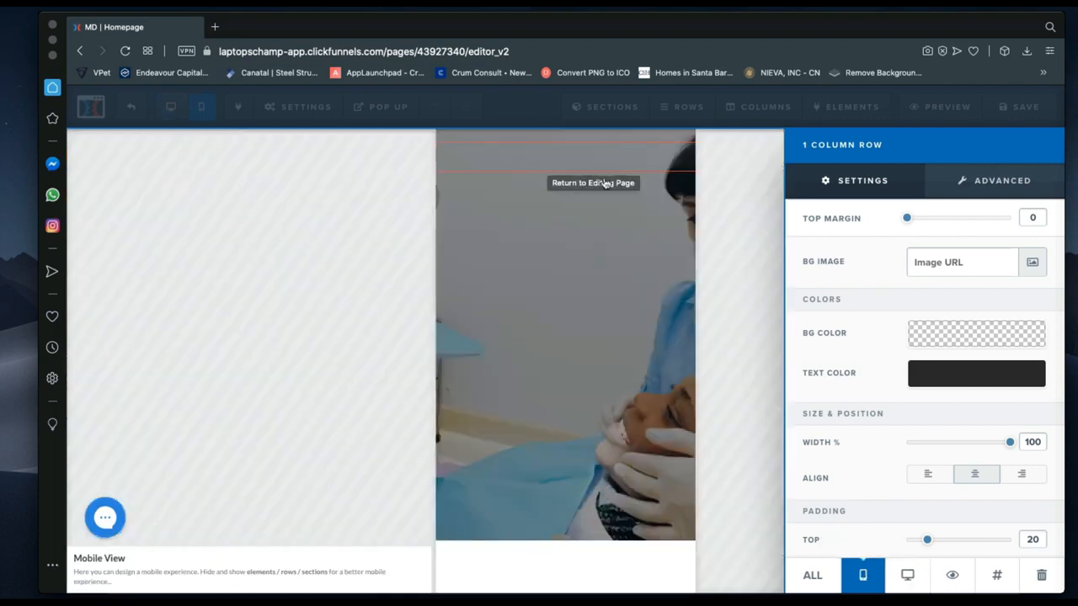
left_click(908, 581)
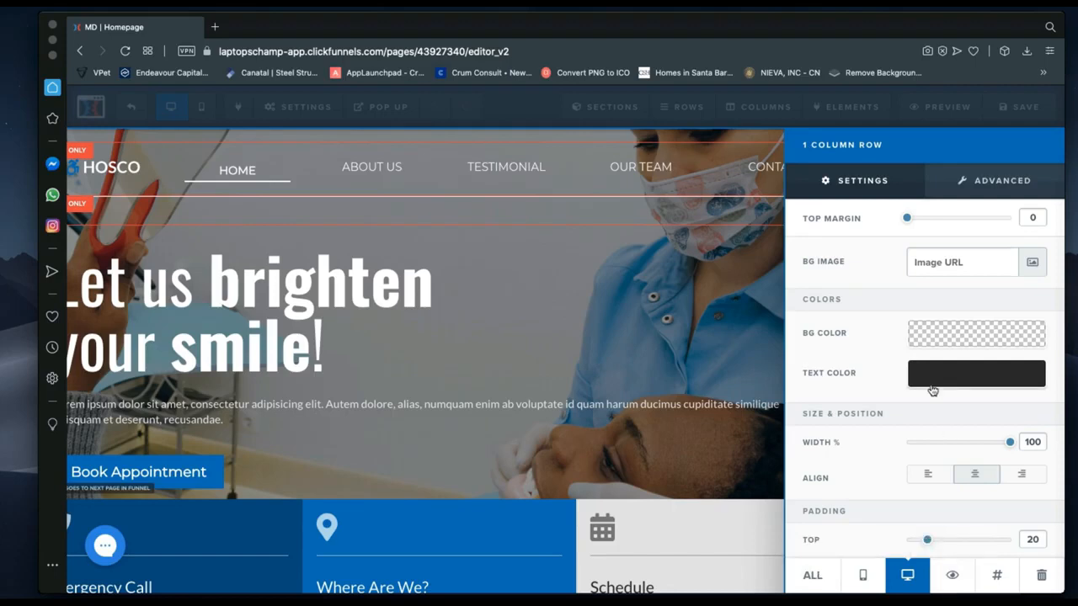
left_click(447, 335)
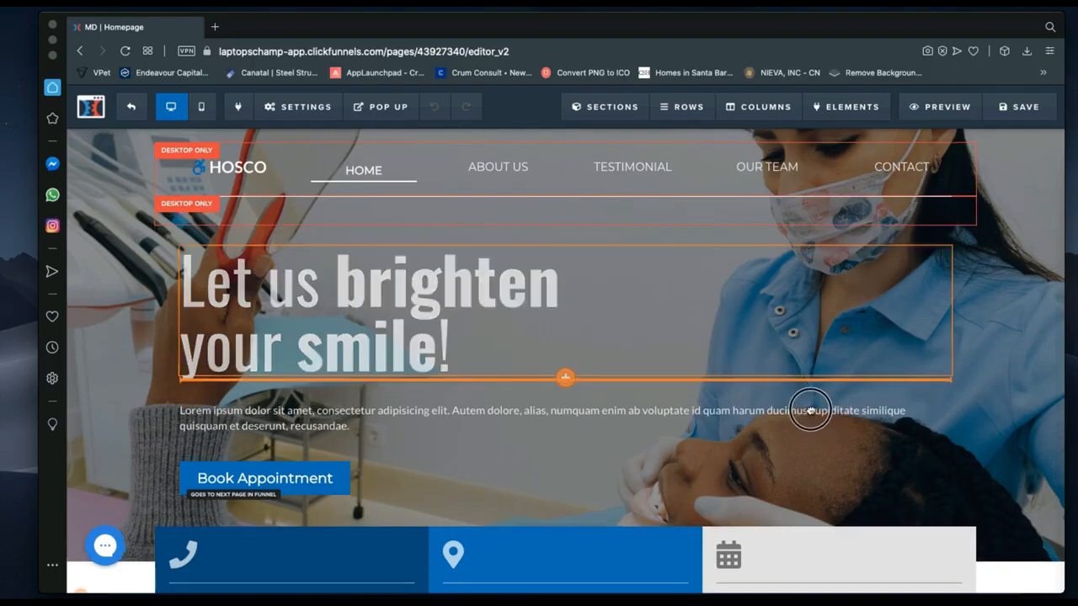
left_click_drag(818, 411, 781, 427)
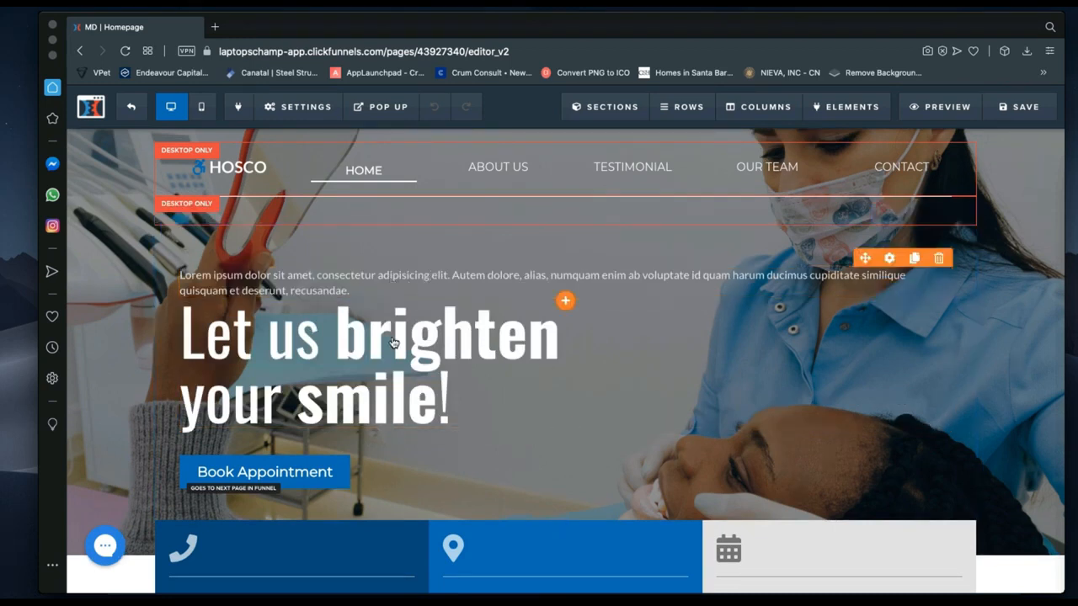
left_click_drag(379, 375, 458, 268)
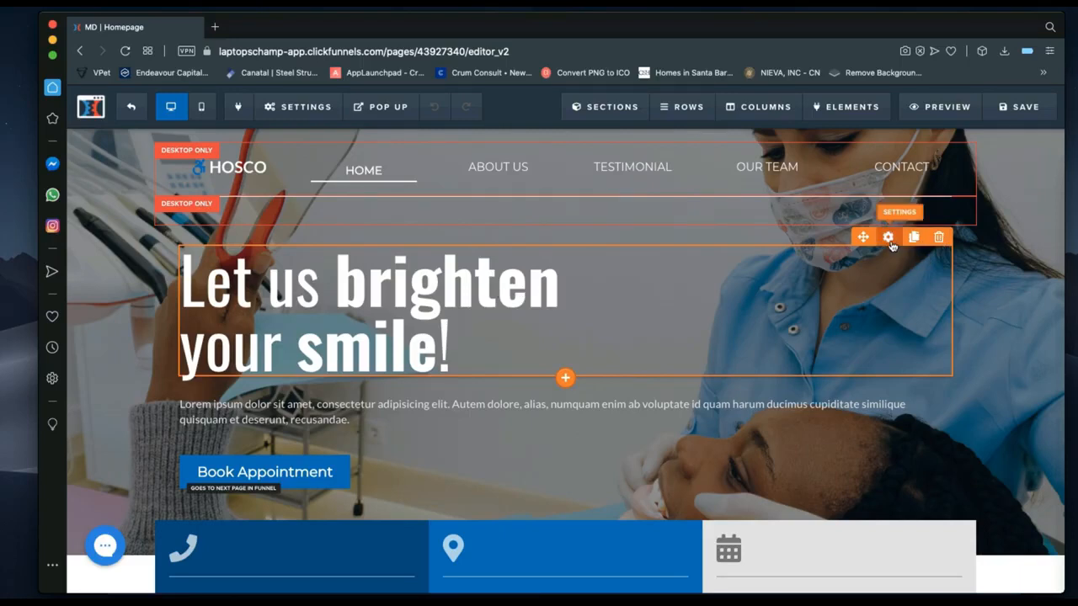
Insert 'Now' after 'smile' in the hero headline, correcting the capitalisation from 'NOw'.
left_click(420, 319)
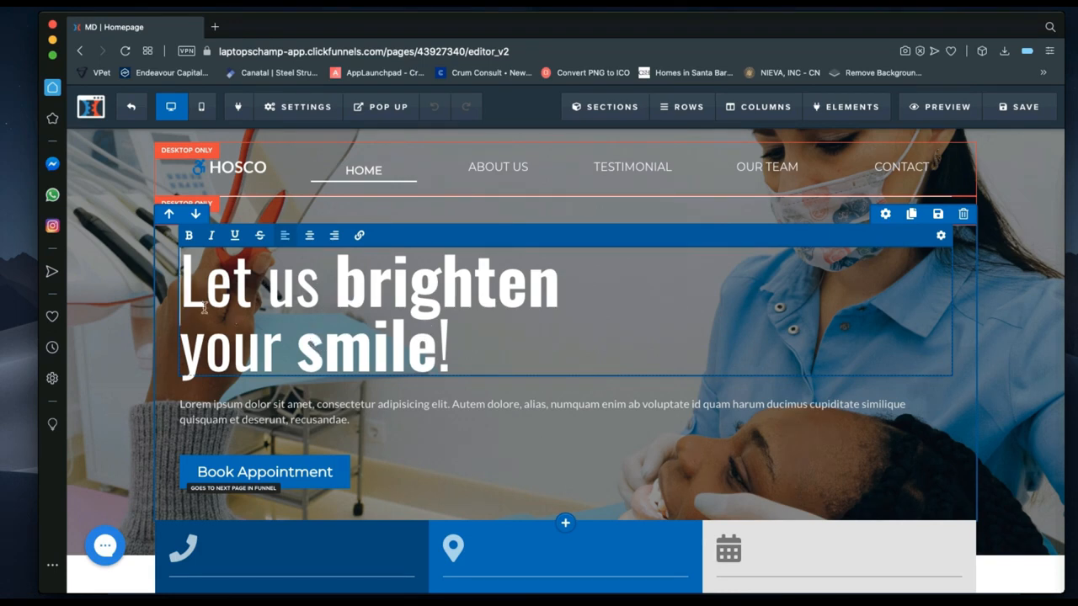
left_click(437, 341)
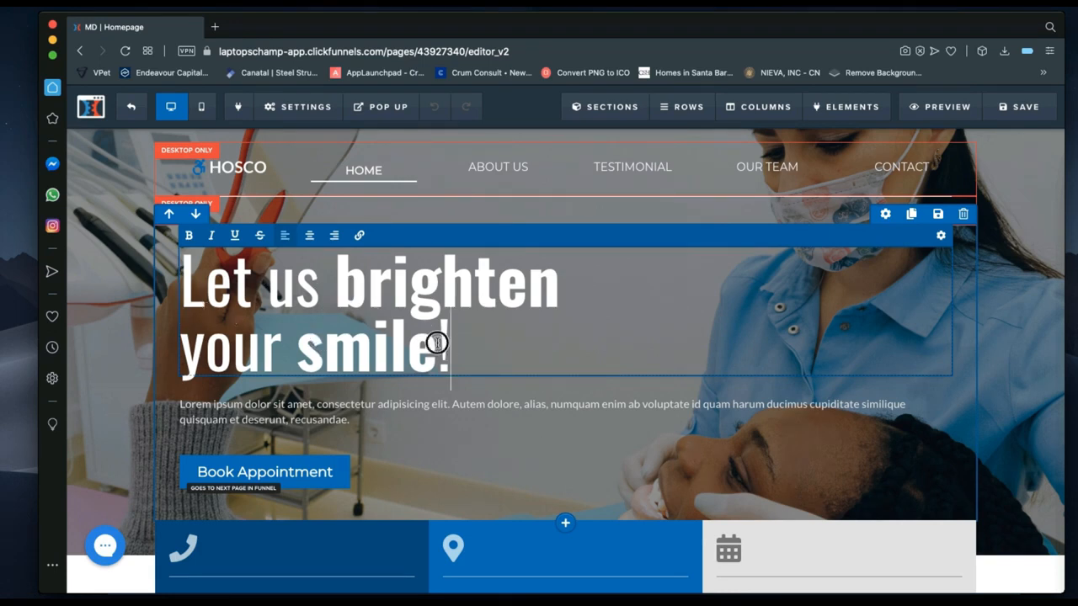
key("Left")
type("NOw")
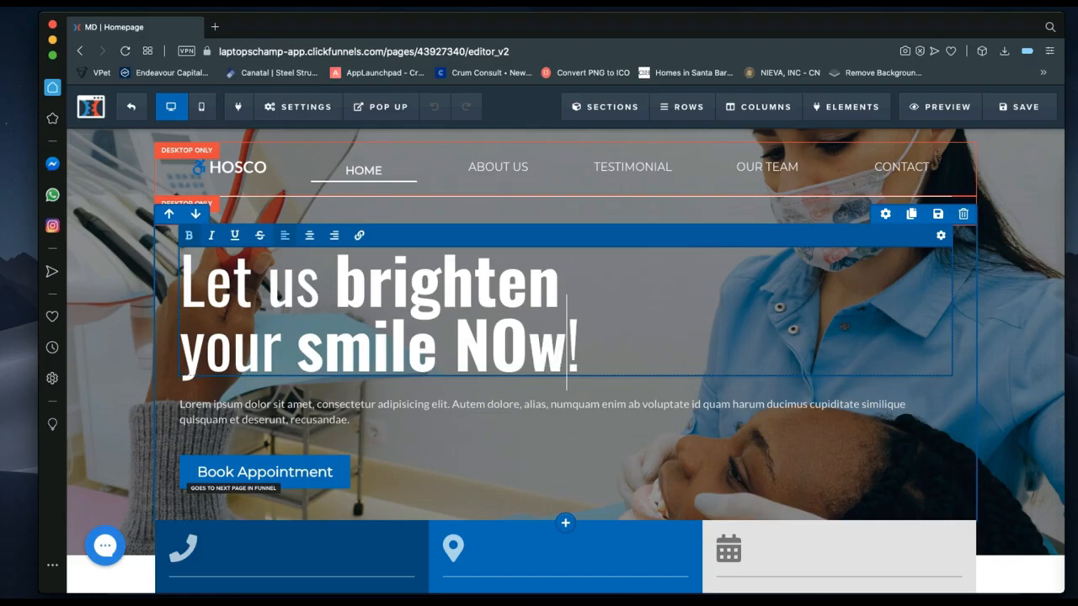
key("BackSpace")
key("BackSpace")
type("ow")
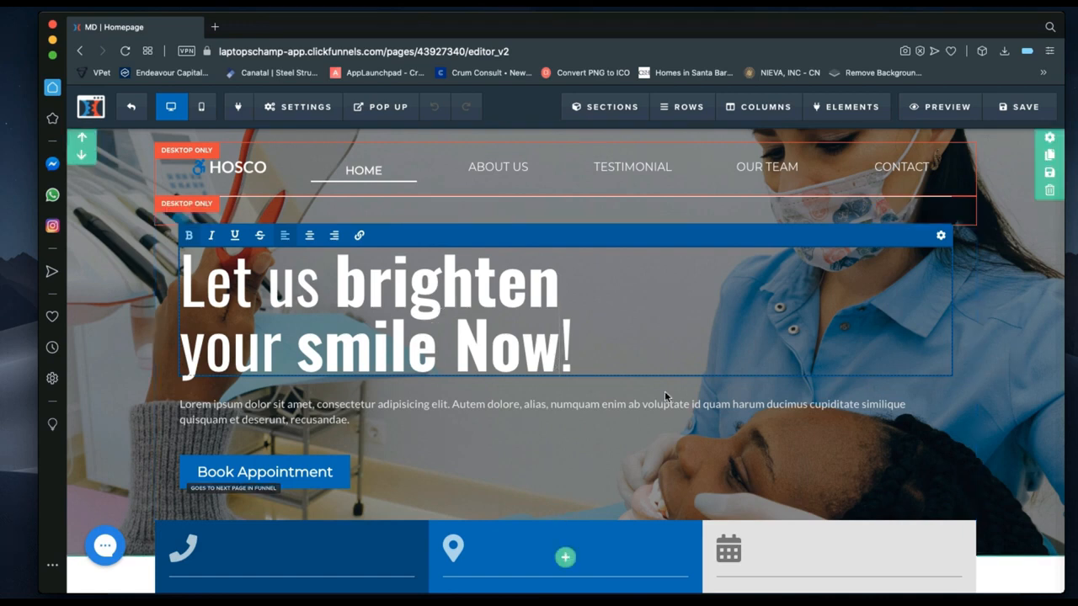
left_click(588, 394)
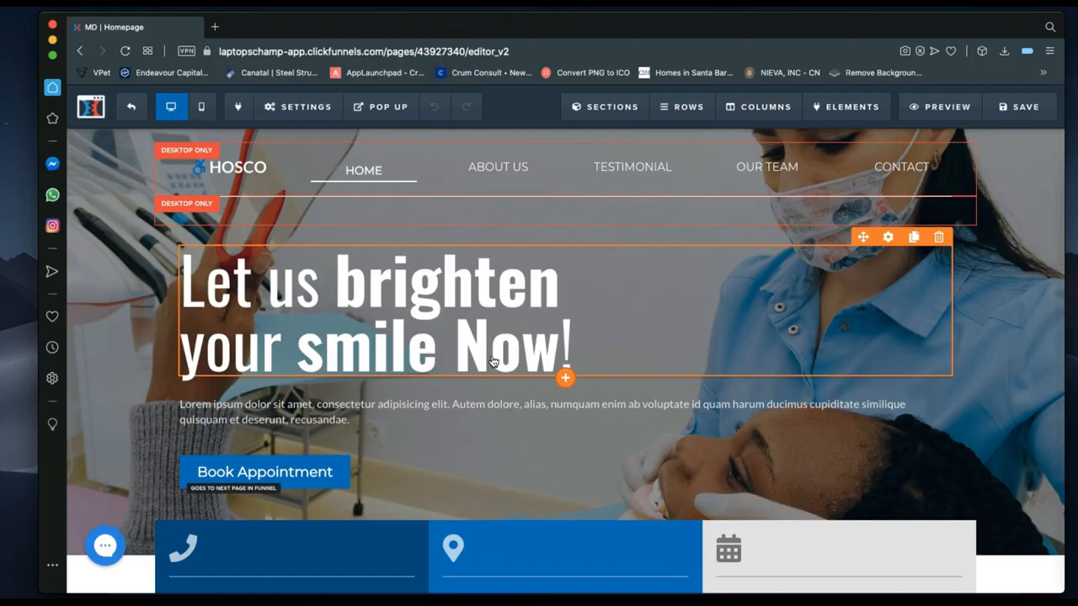
left_click(1041, 110)
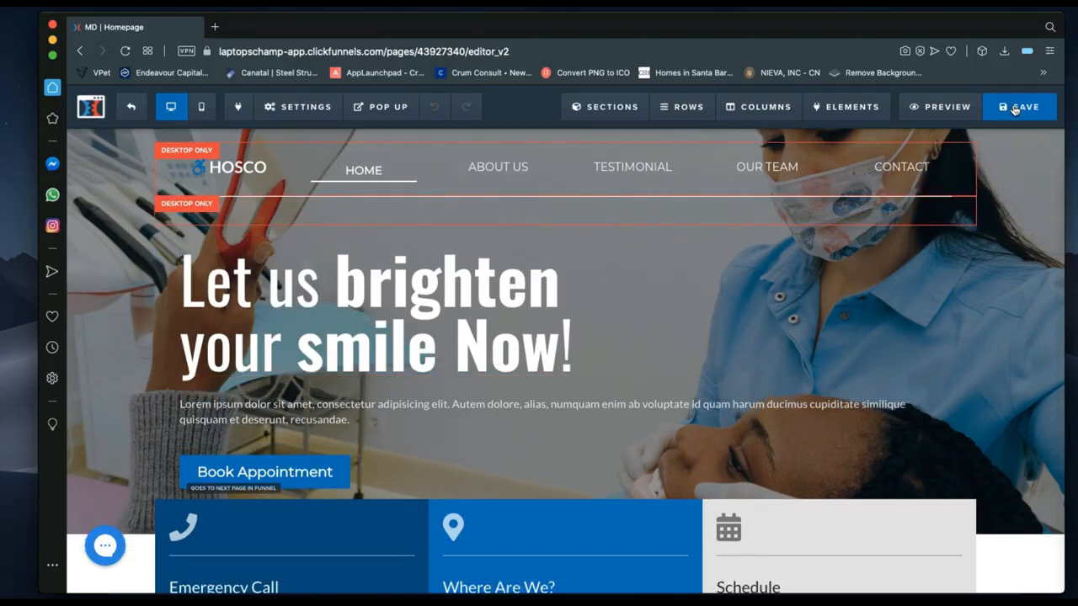
Save the homepage with the headline 'Let us brighten your smile Now!'.
left_click(1015, 109)
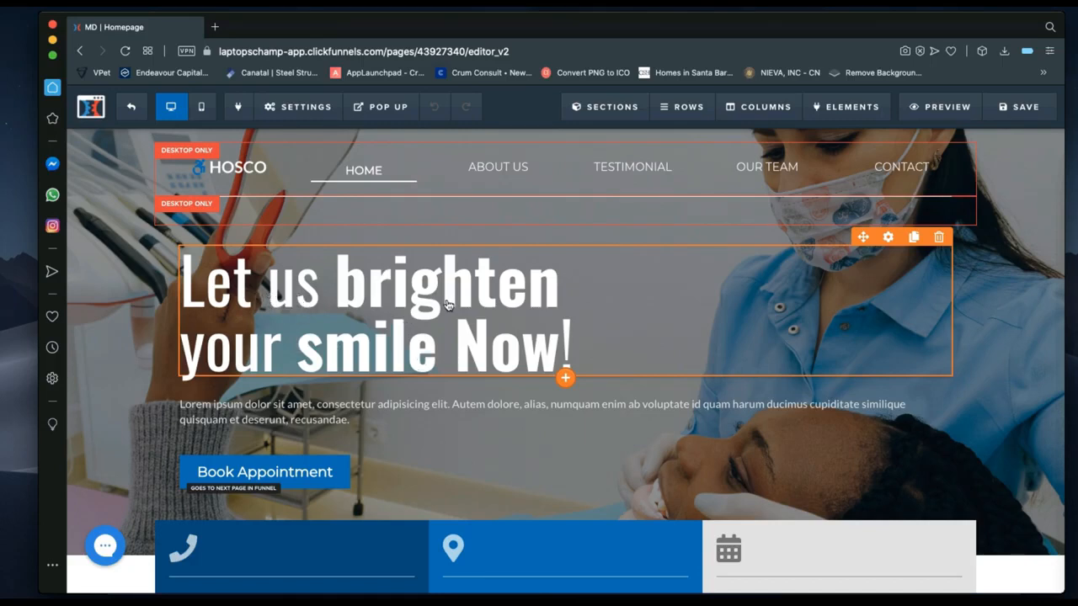
Remove bold from 'Now' and from 'brighten your smile' in the headline.
left_click(497, 322)
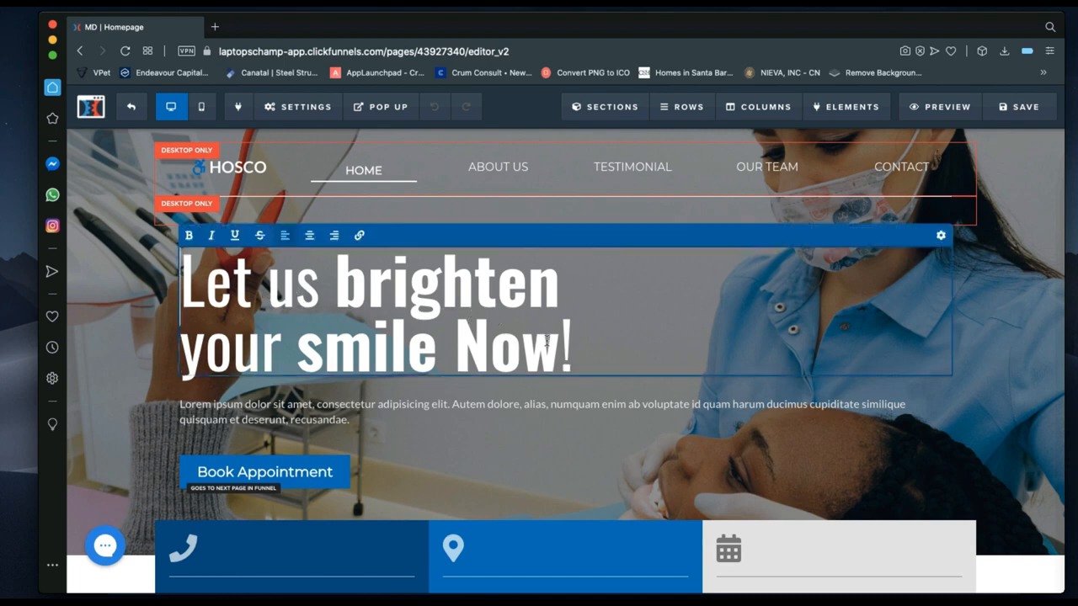
left_click_drag(558, 349, 462, 340)
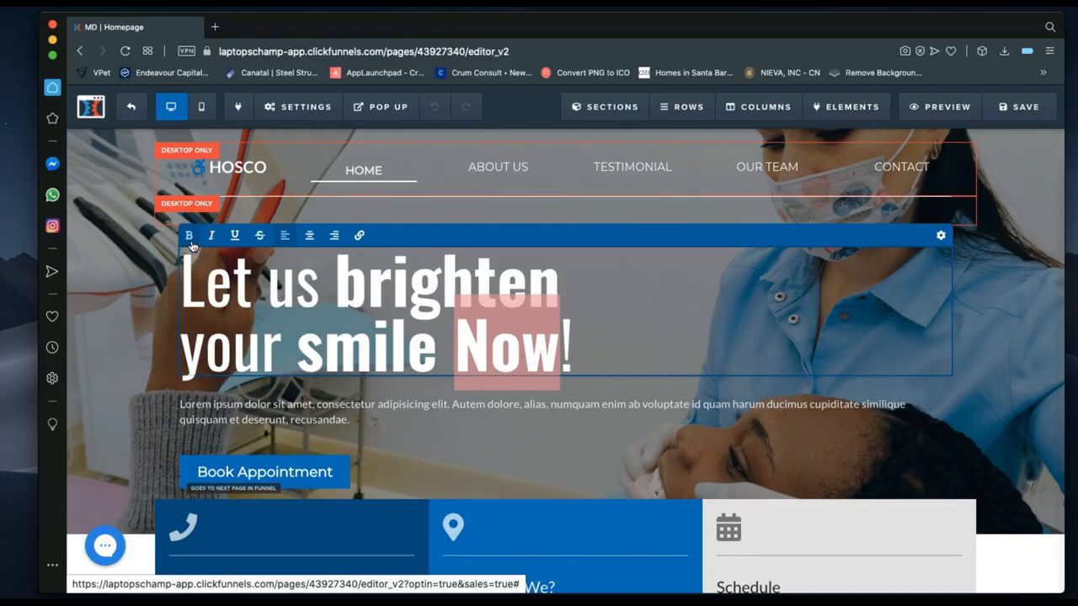
left_click(190, 240)
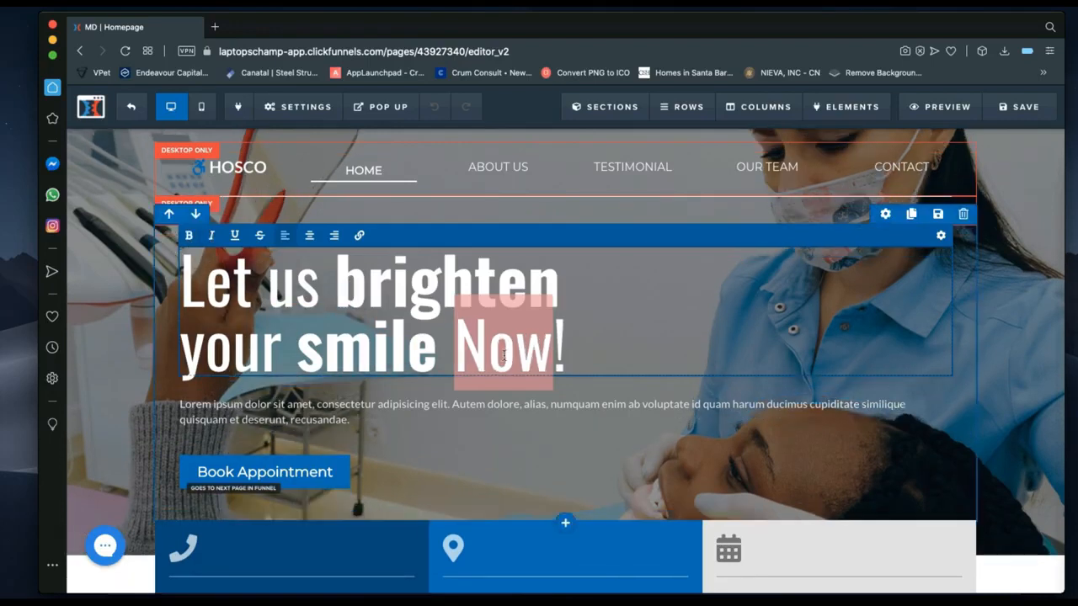
left_click(440, 354)
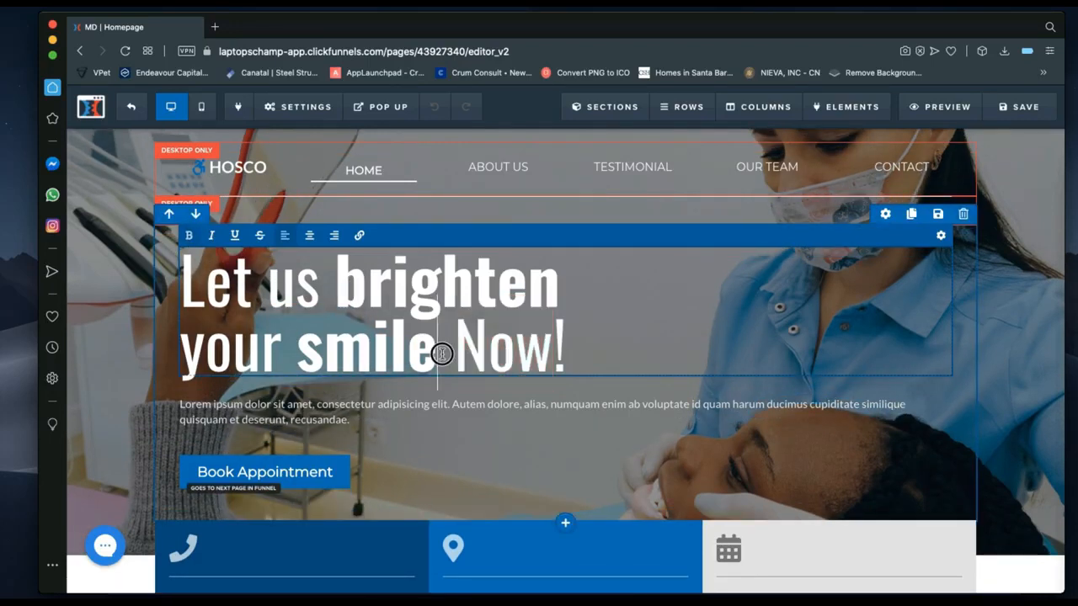
left_click_drag(440, 354, 336, 281)
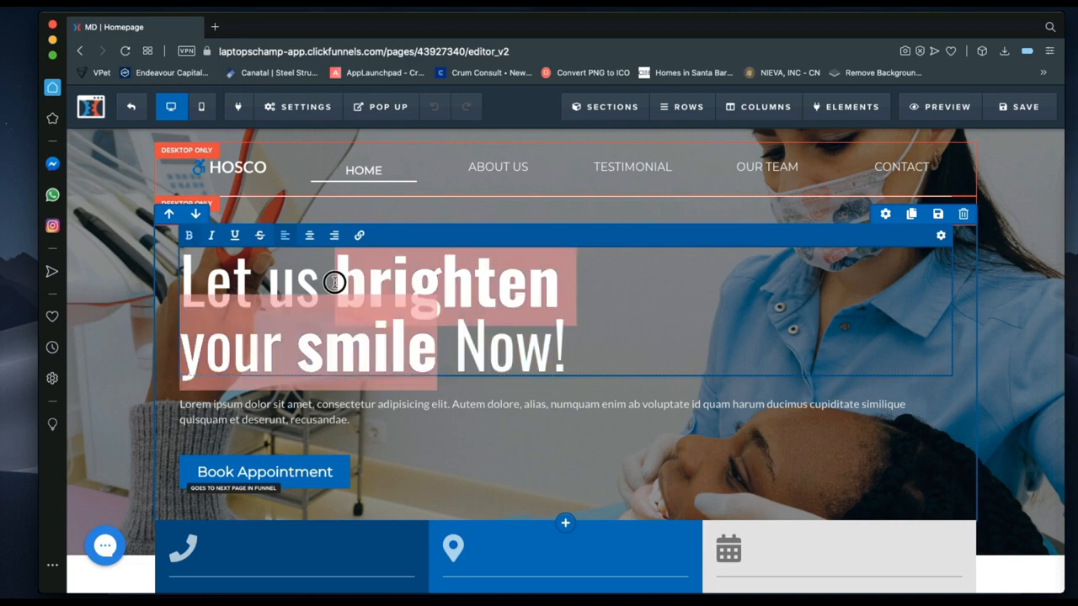
left_click(190, 239)
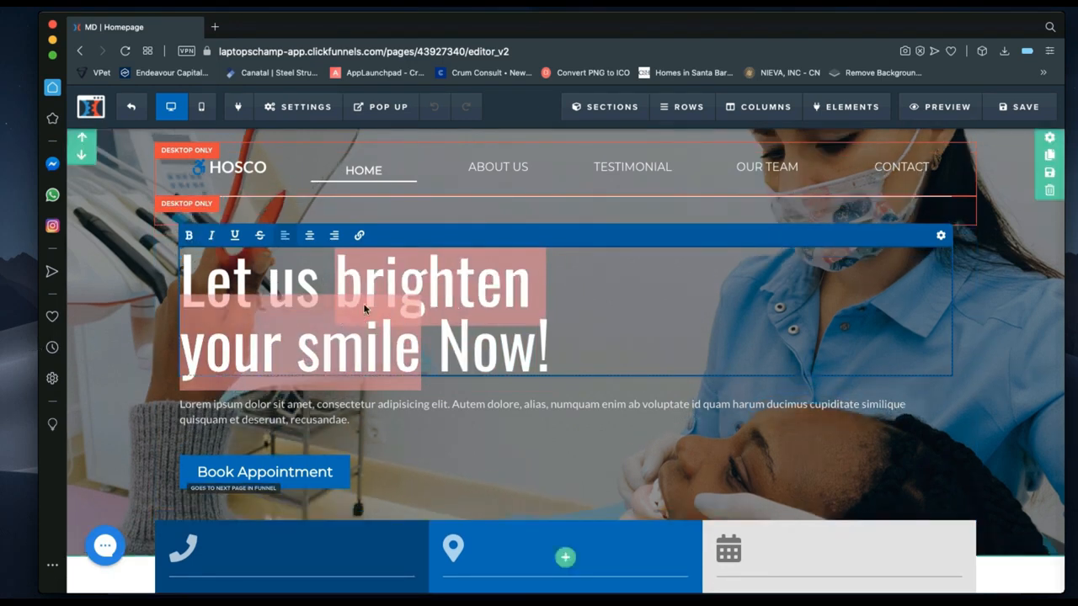
left_click(445, 336)
Re-bold 'brighten' and 'smile' and delete 'Now' so the headline reads 'Let us brighten your smile!'.
left_click(396, 302)
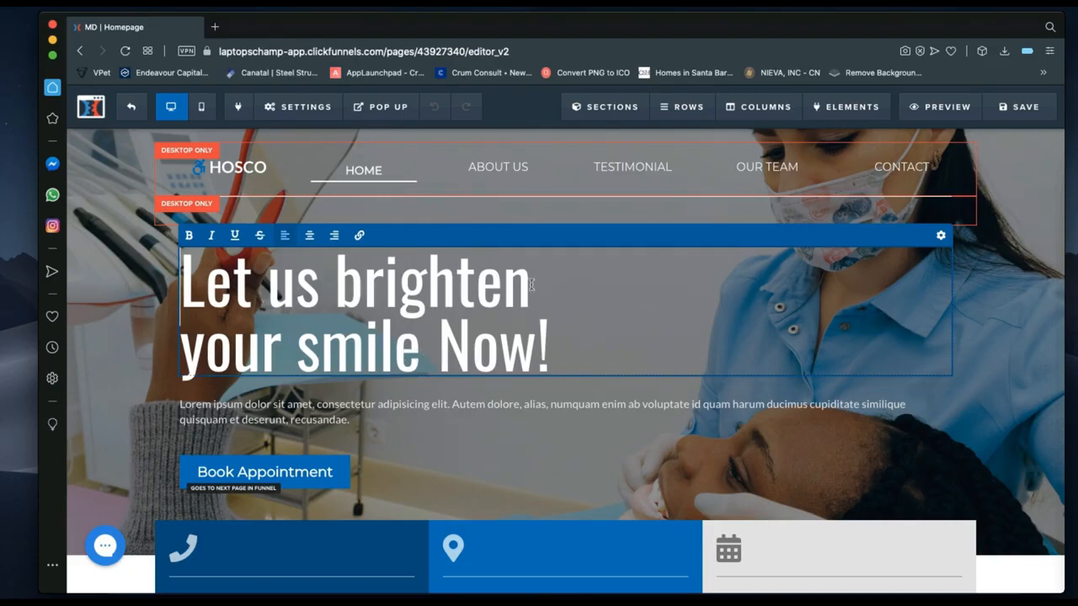
left_click_drag(531, 284, 338, 284)
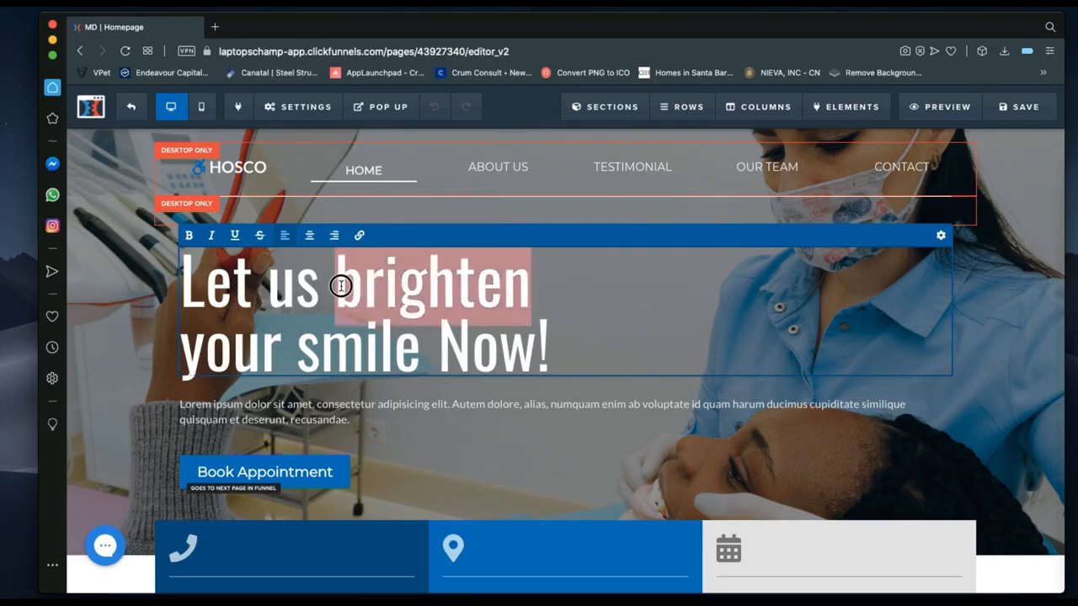
left_click(189, 237)
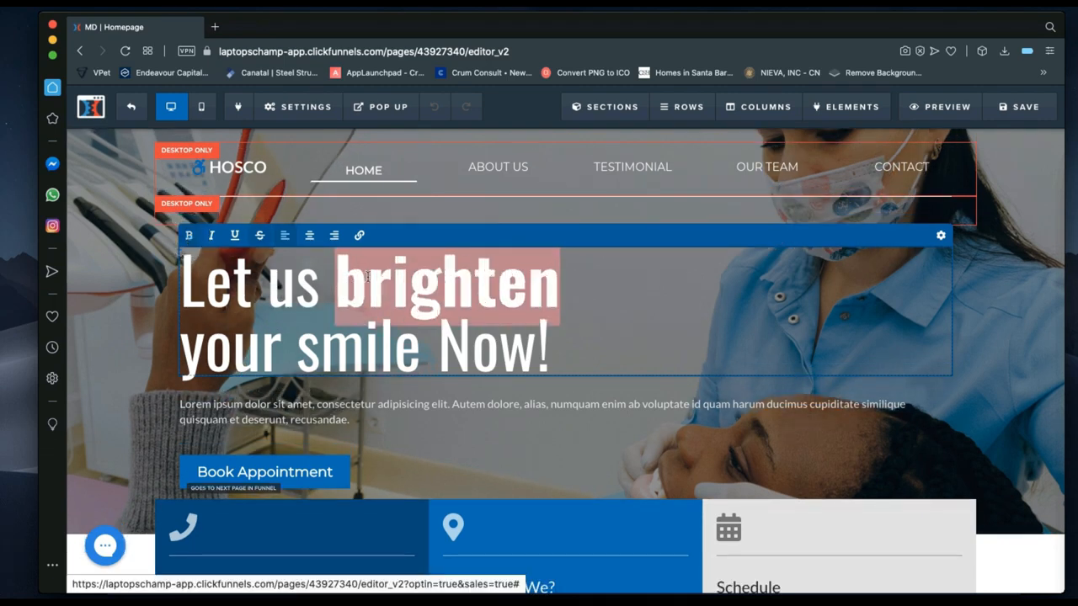
left_click_drag(421, 347, 301, 333)
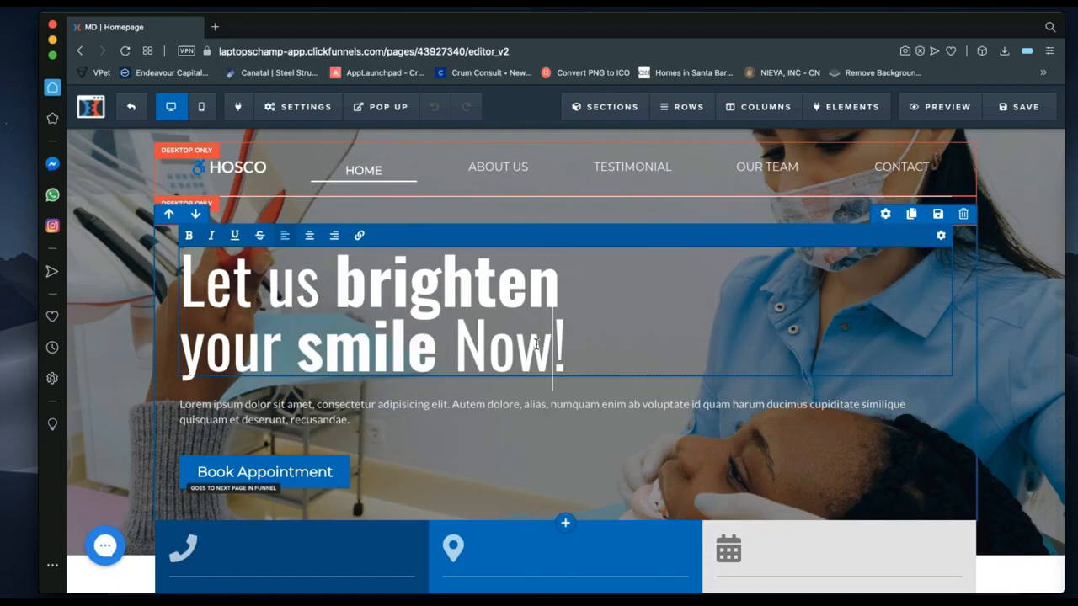
key("BackSpace")
key("BackSpace")
key("BackSpace")
key("BackSpace")
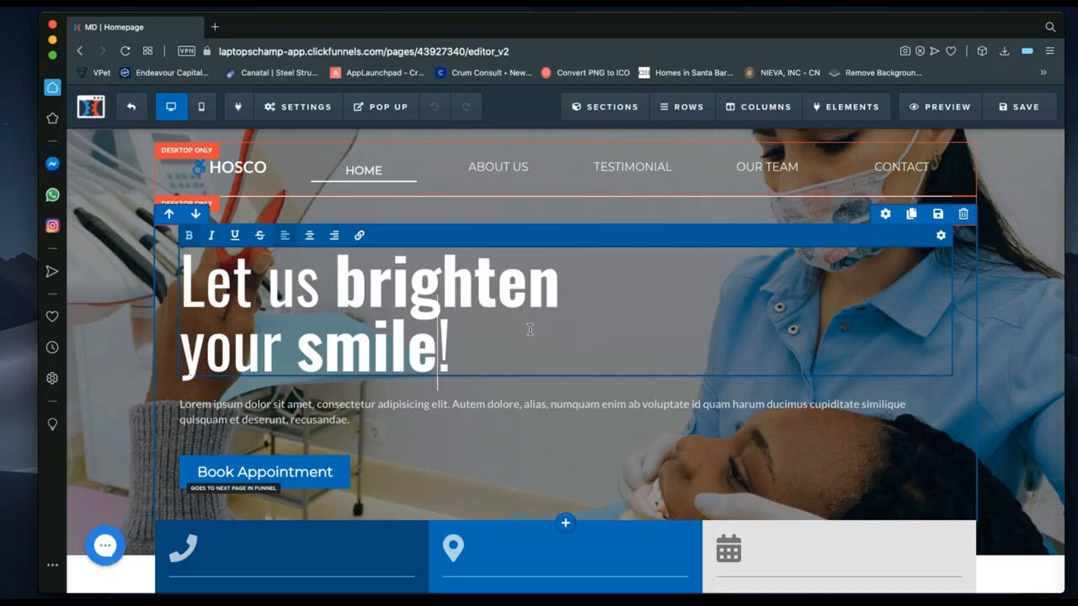
left_click(941, 237)
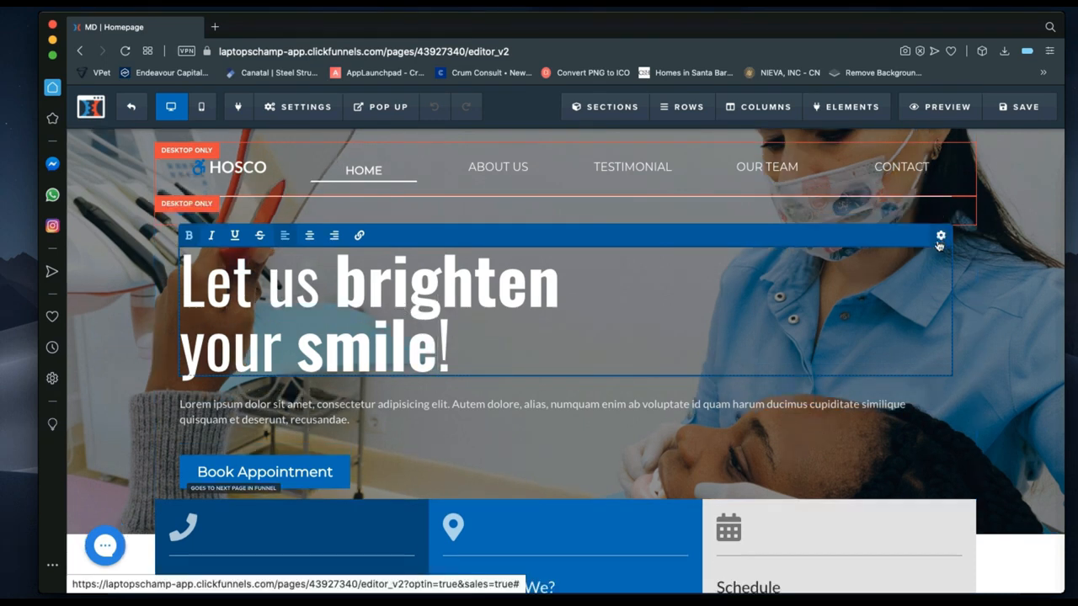
left_click(961, 312)
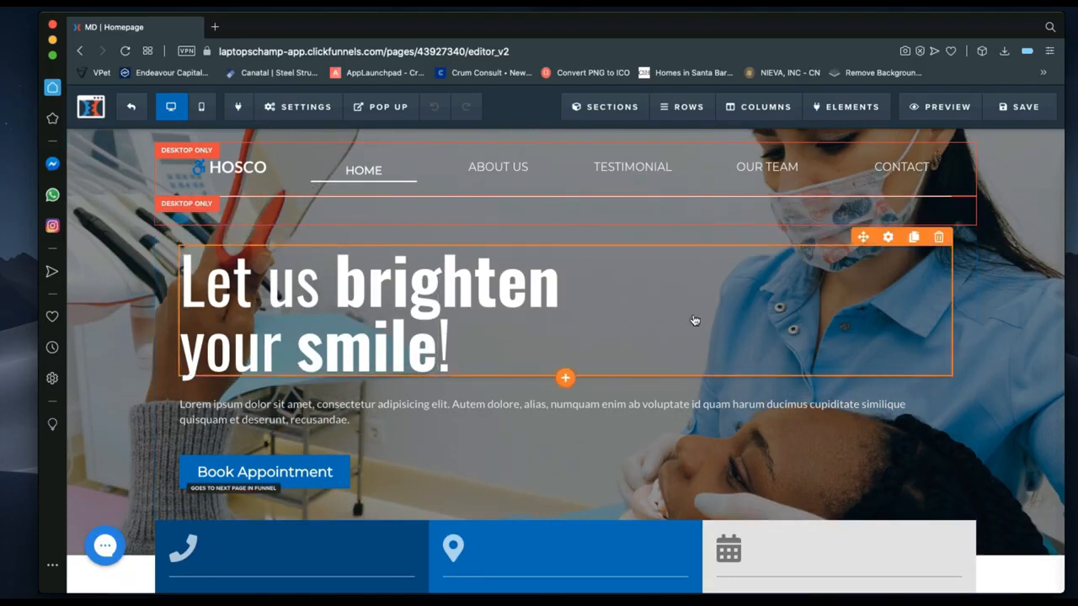
Open the font picker for the headline, currently Oswald at size 92.
left_click(890, 240)
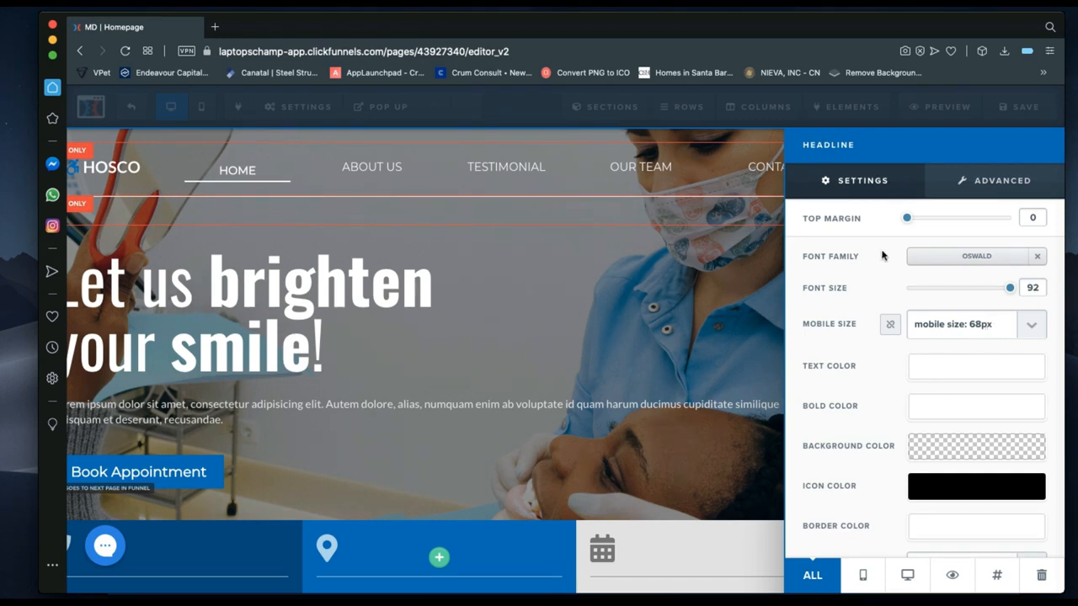
left_click(972, 263)
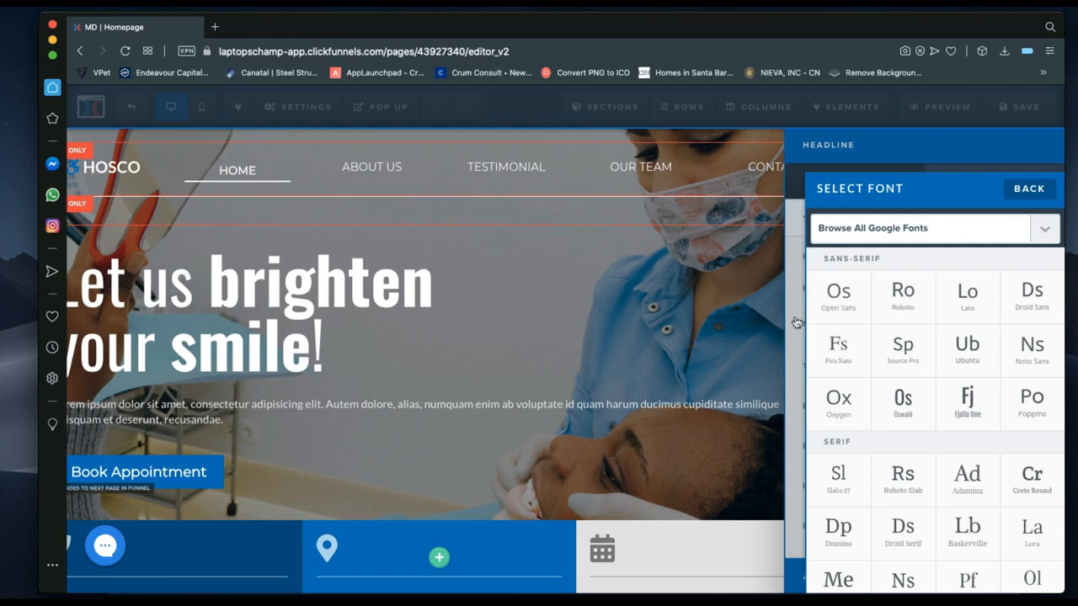
Browse the full Google Fonts list without choosing, keeping the headline in Oswald.
left_click(1029, 189)
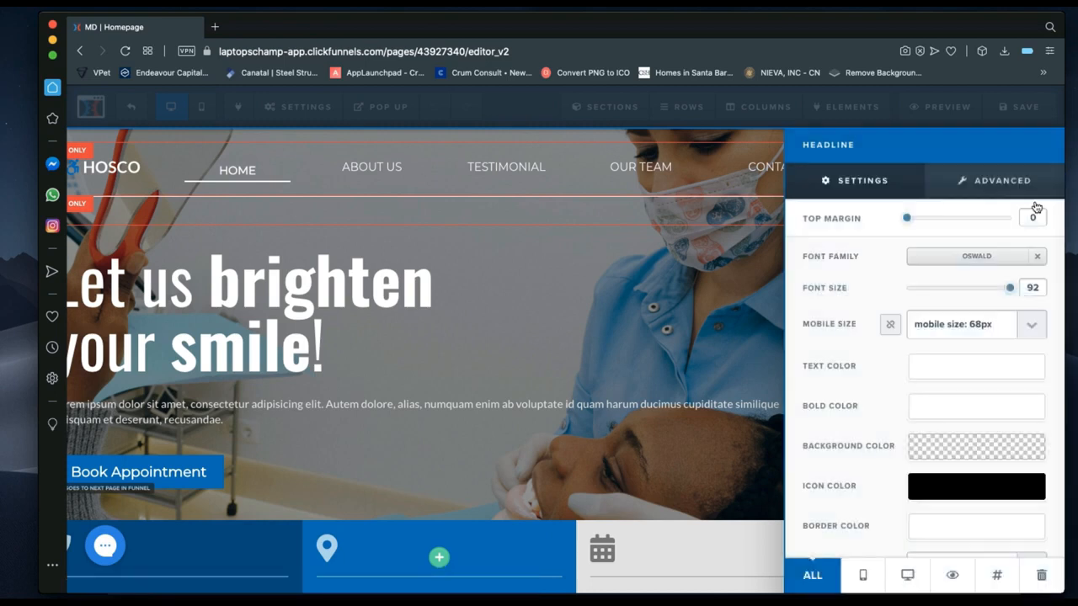
left_click(977, 258)
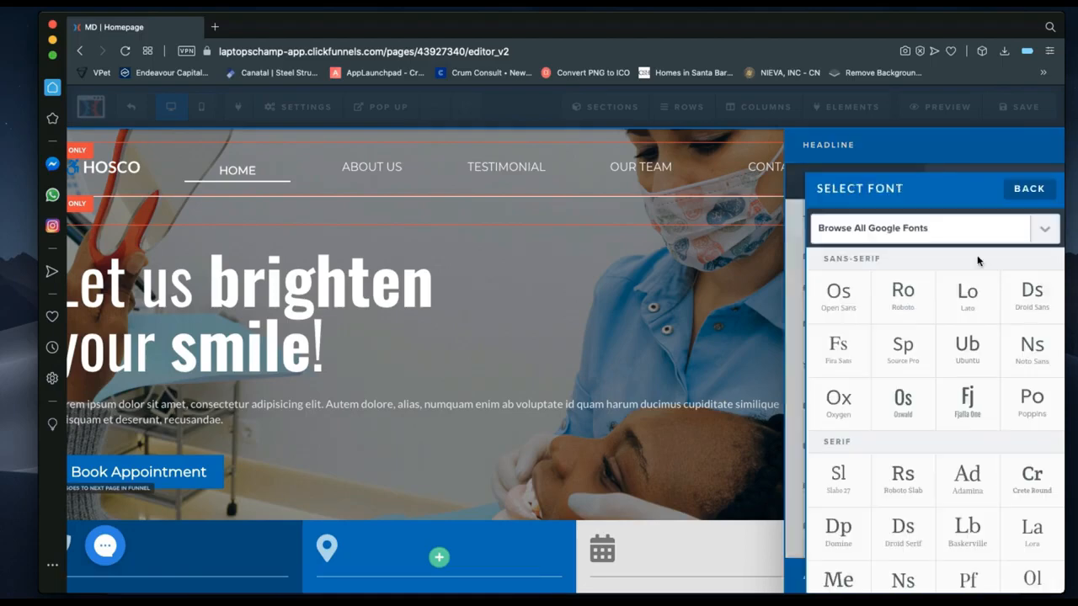
scroll(977, 260, "down", 8)
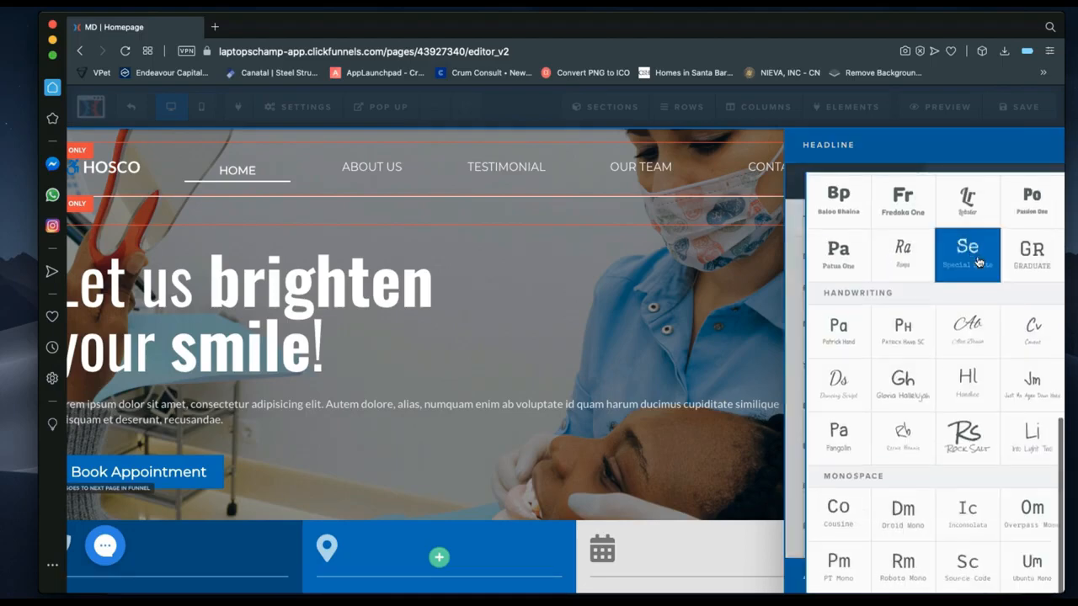
scroll(977, 260, "up", 8)
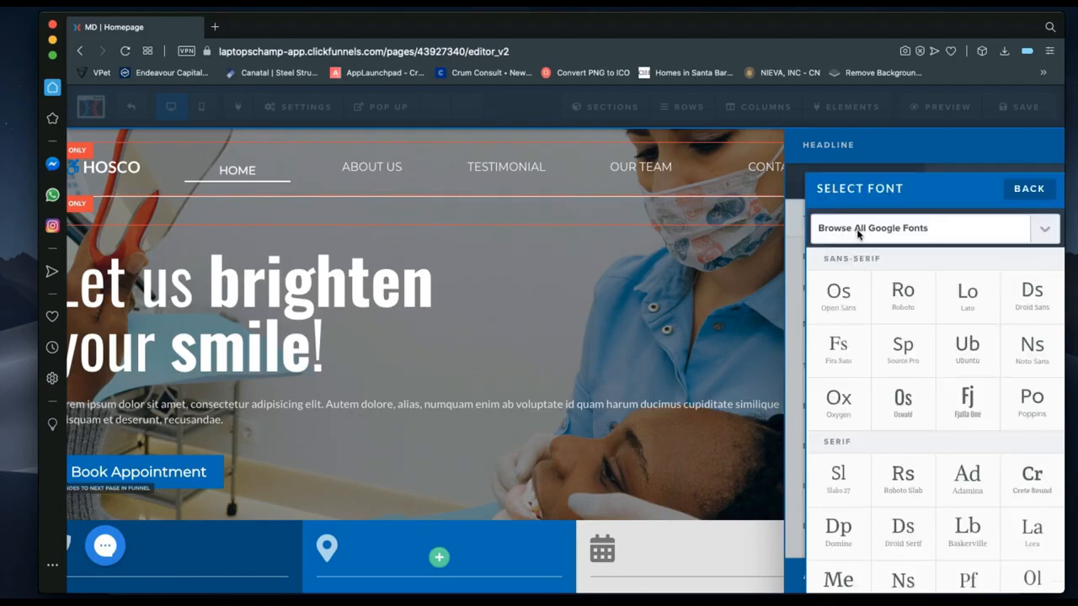
left_click(913, 231)
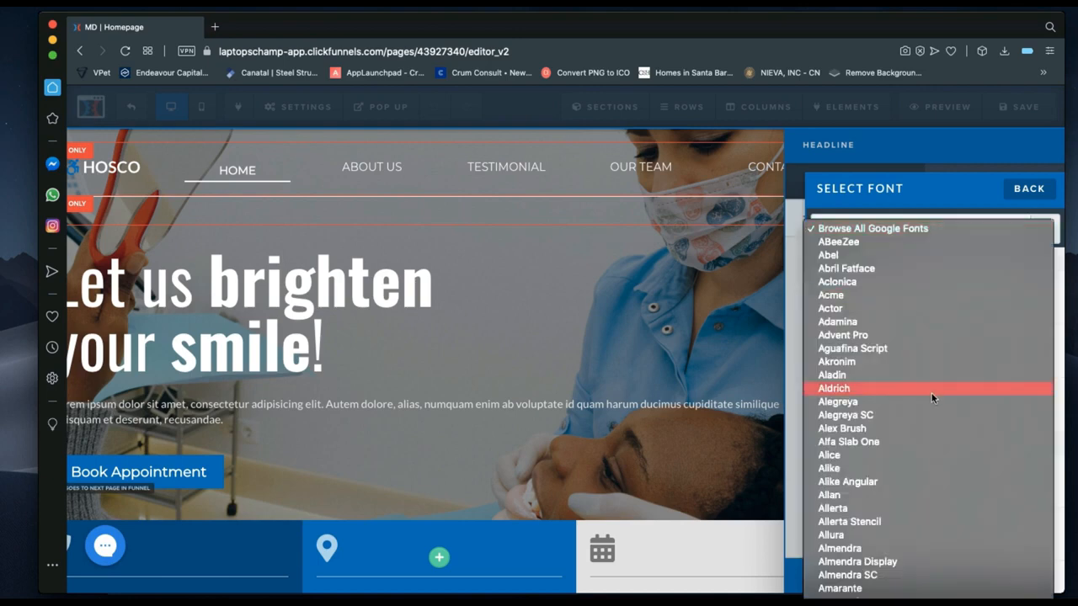
scroll(931, 393, "down", 20)
scroll(931, 392, "down", 10)
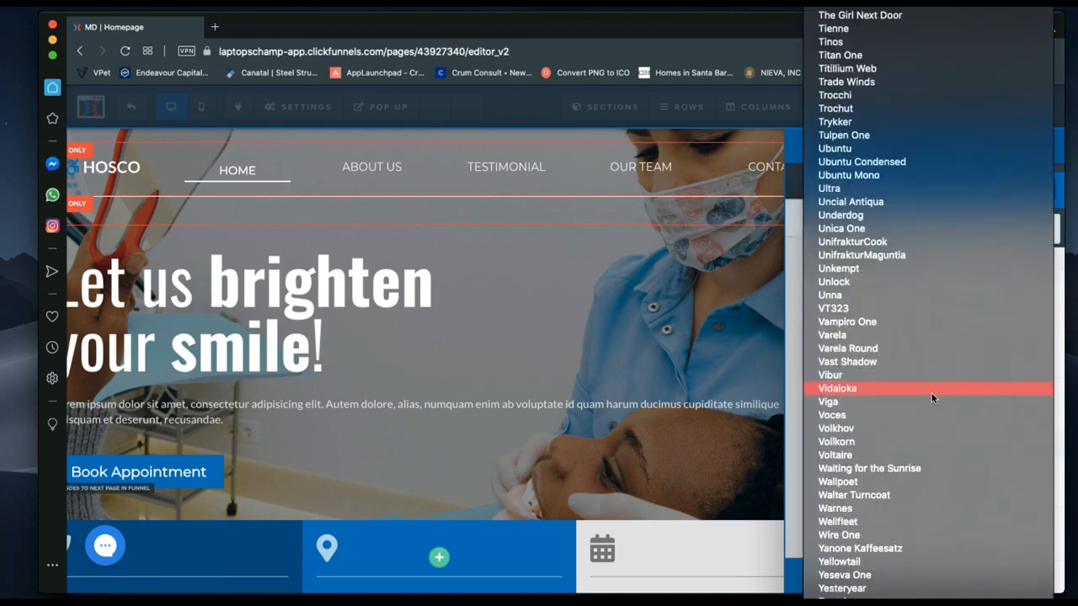
scroll(931, 392, "up", 15)
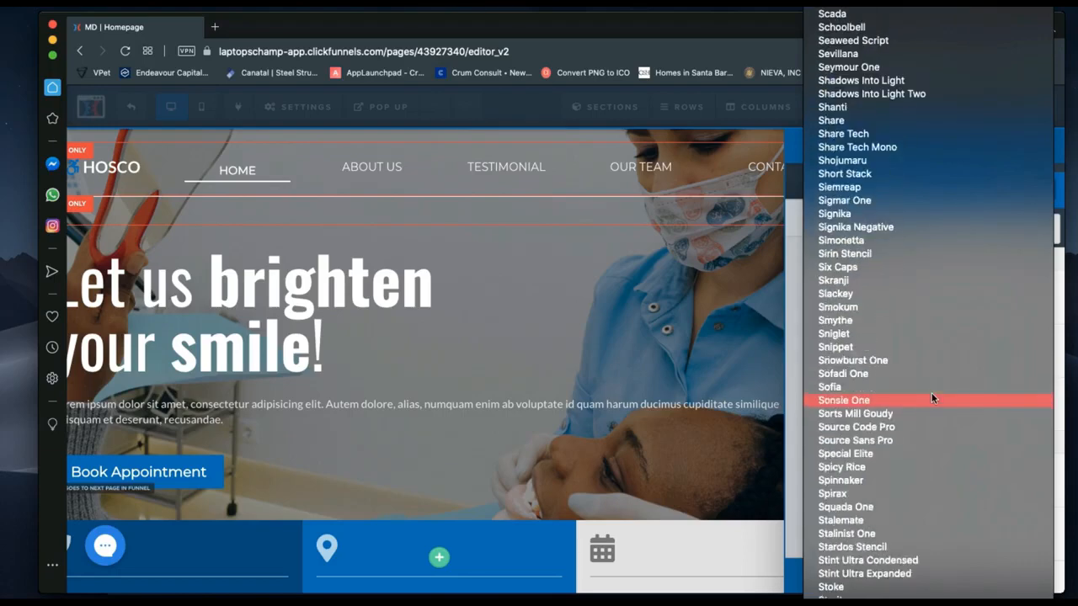
scroll(931, 398, "up", 10)
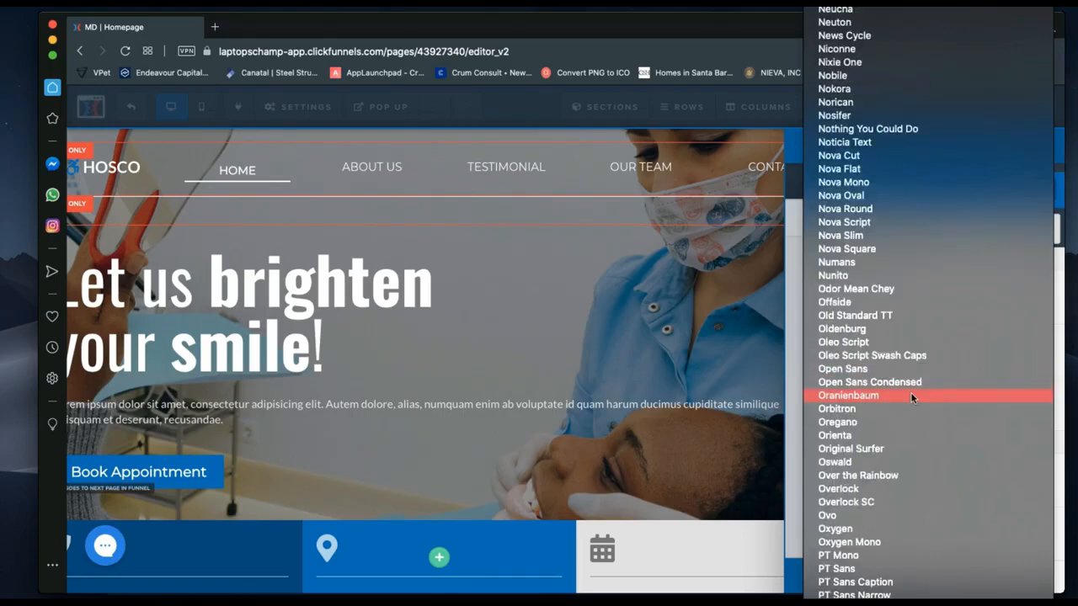
left_click(793, 389)
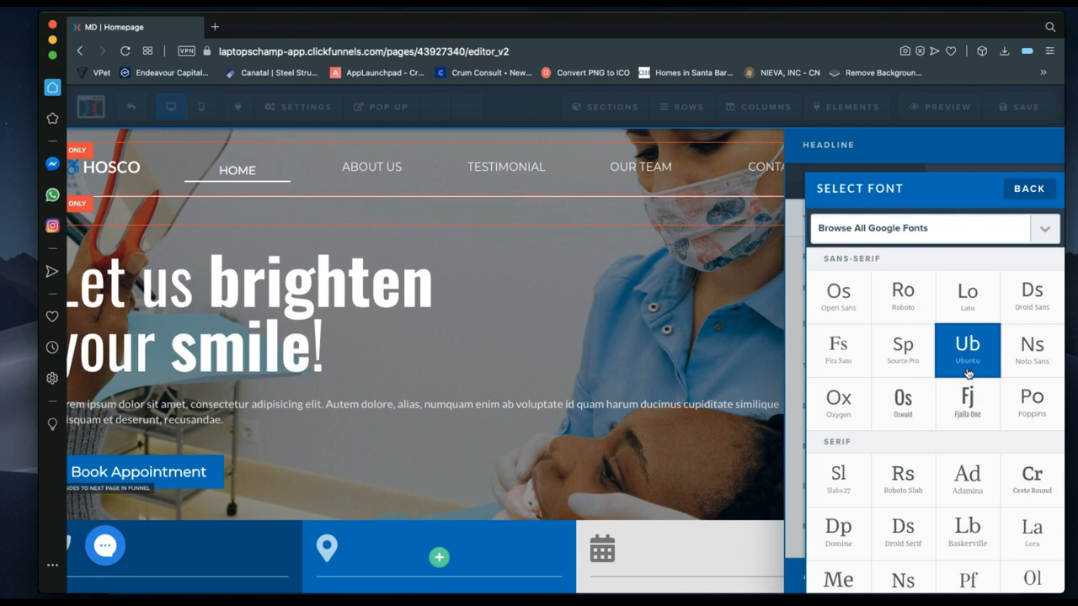
left_click(1027, 191)
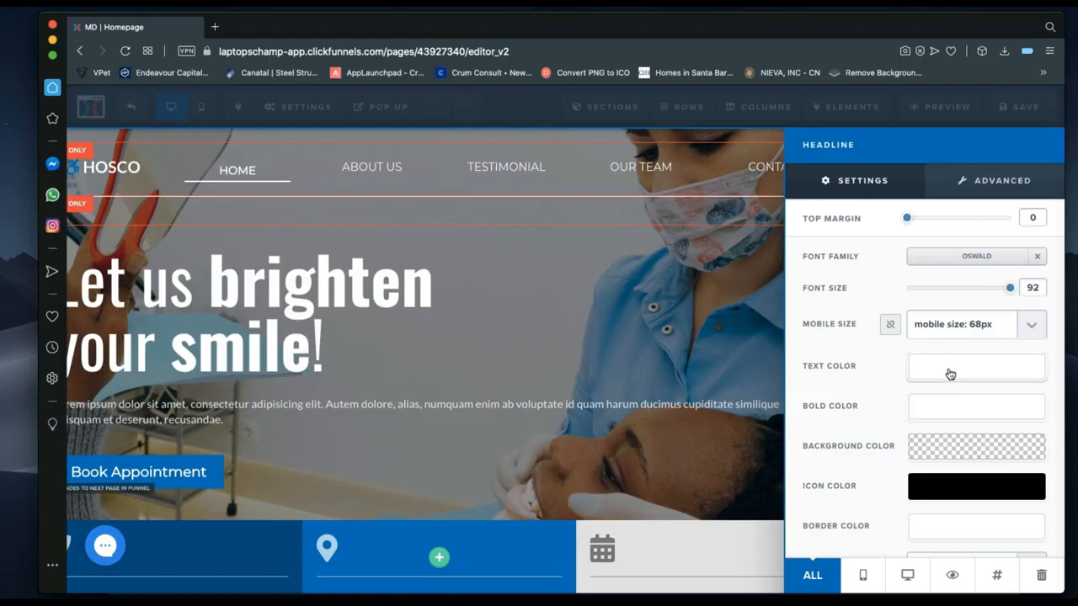
left_click(947, 414)
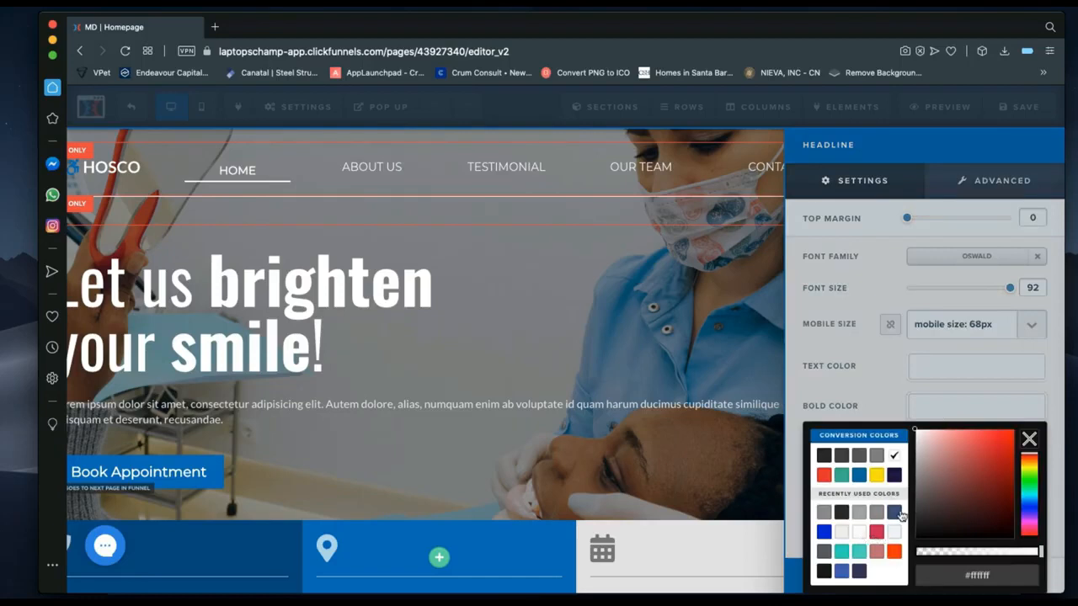
left_click(858, 477)
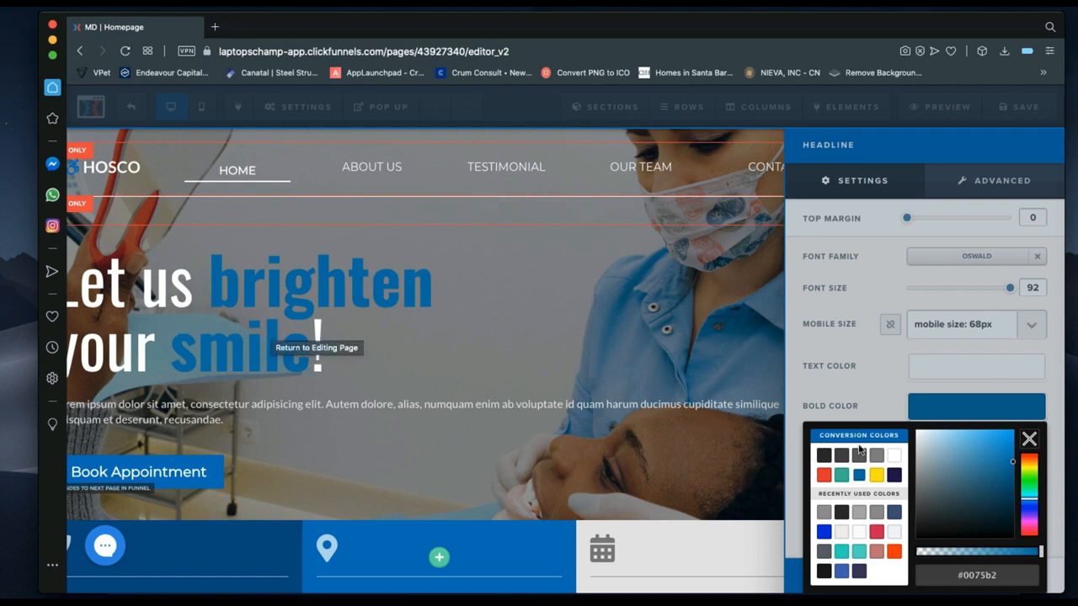
left_click(898, 458)
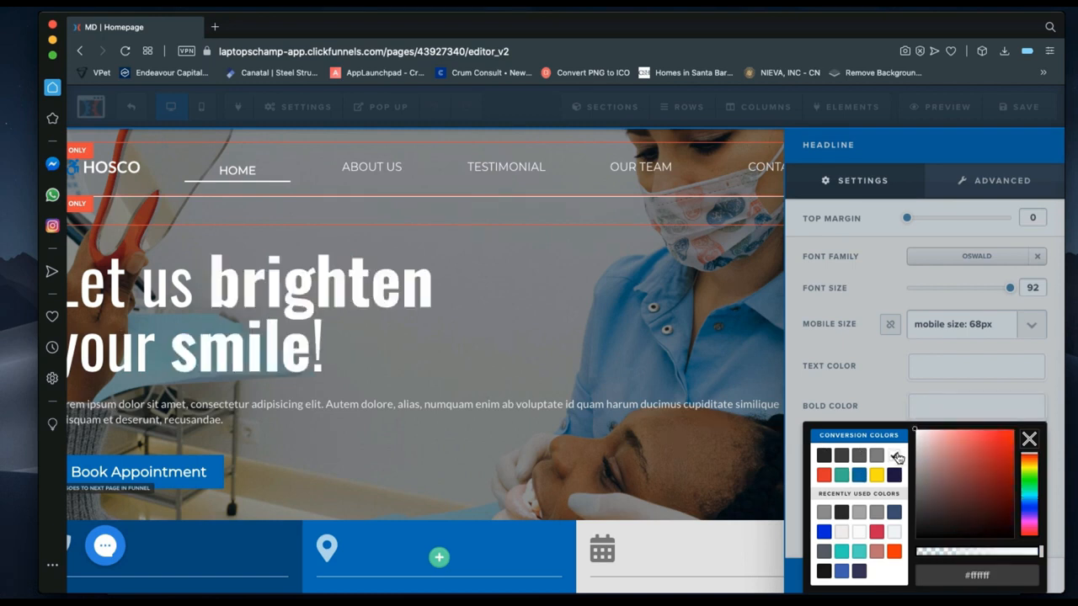
left_click(883, 388)
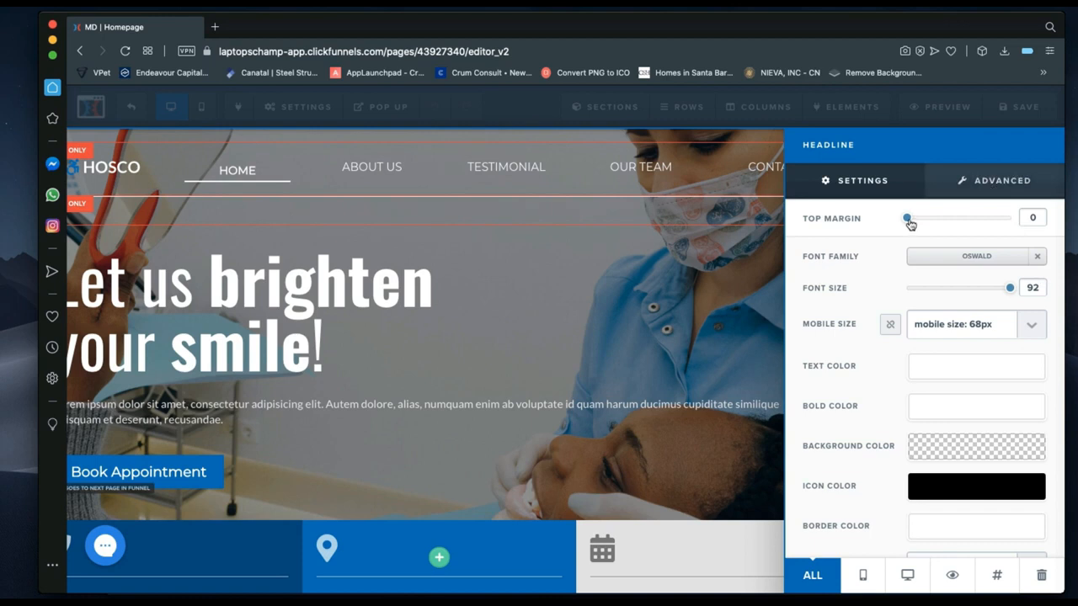
left_click_drag(910, 223, 923, 223)
left_click(918, 219)
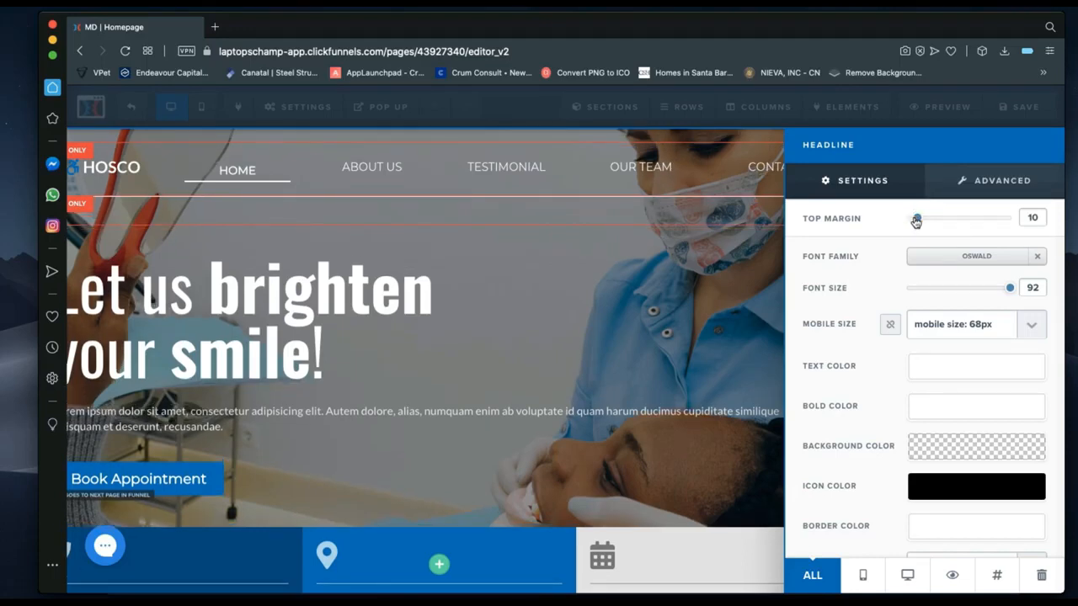
mouse_move(920, 219)
left_mouse_down()
mouse_move(936, 220)
mouse_move(903, 221)
left_mouse_up()
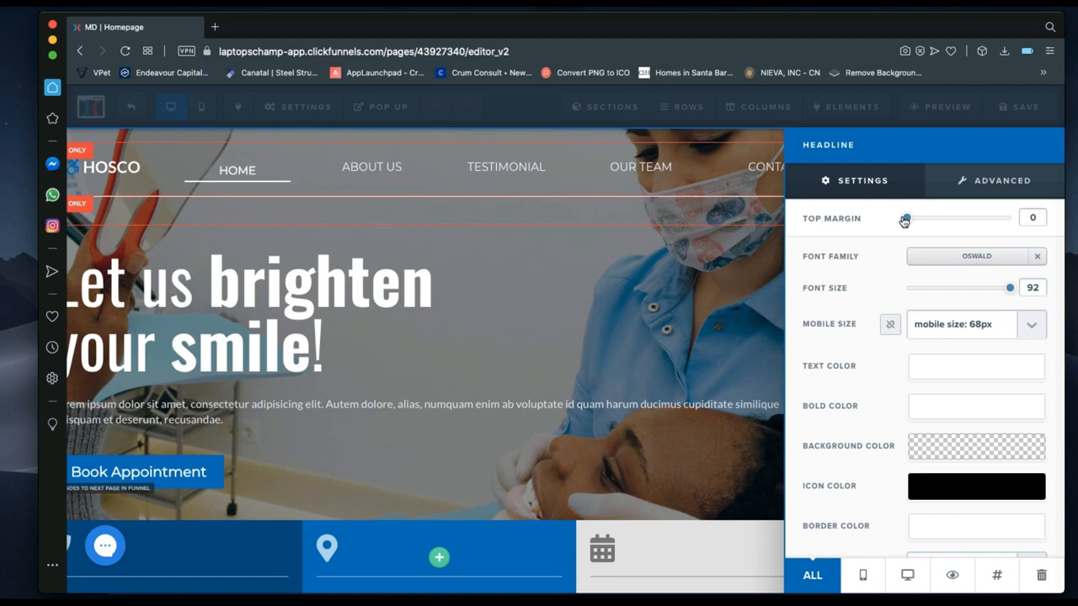
Try uppercase and 1.5em line height on the headline, then revert to normal case and 1em.
left_click(986, 192)
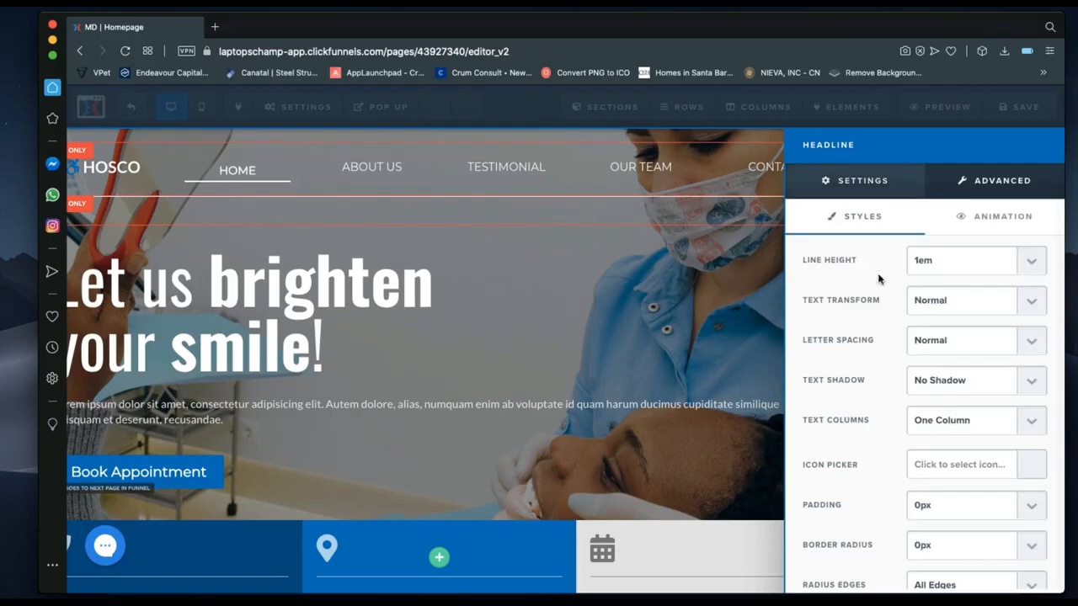
left_click(931, 302)
left_click(932, 314)
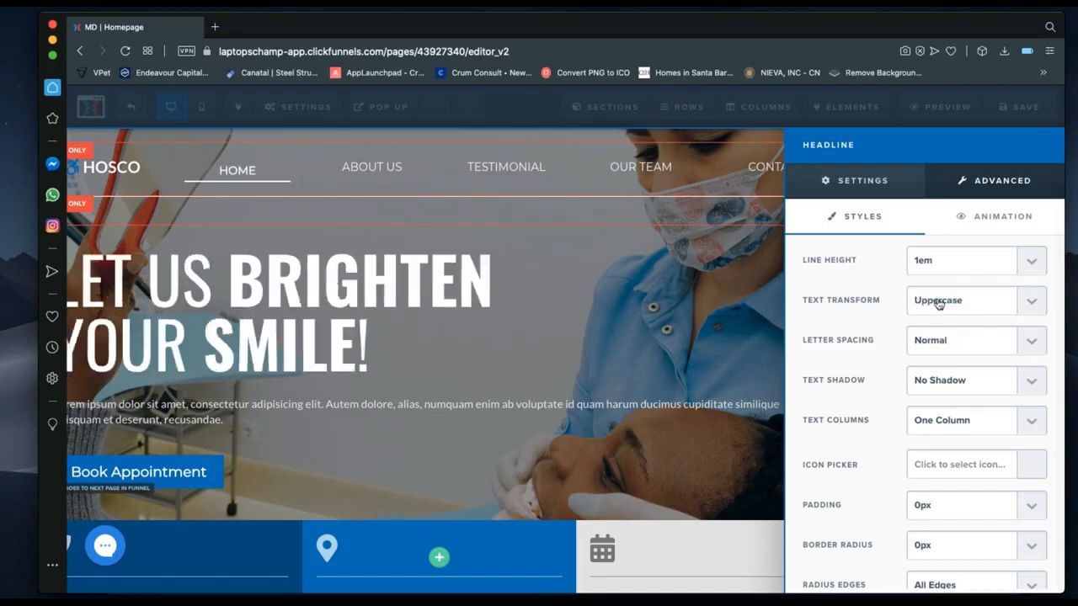
left_click(935, 304)
left_click(923, 267)
left_click(922, 263)
left_click(924, 302)
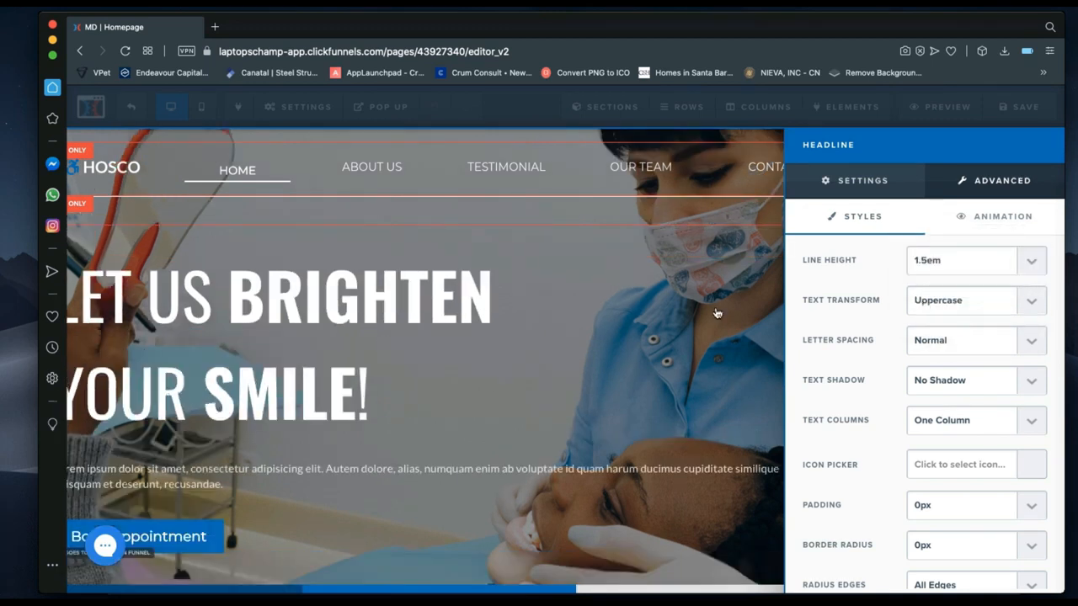
left_click(939, 267)
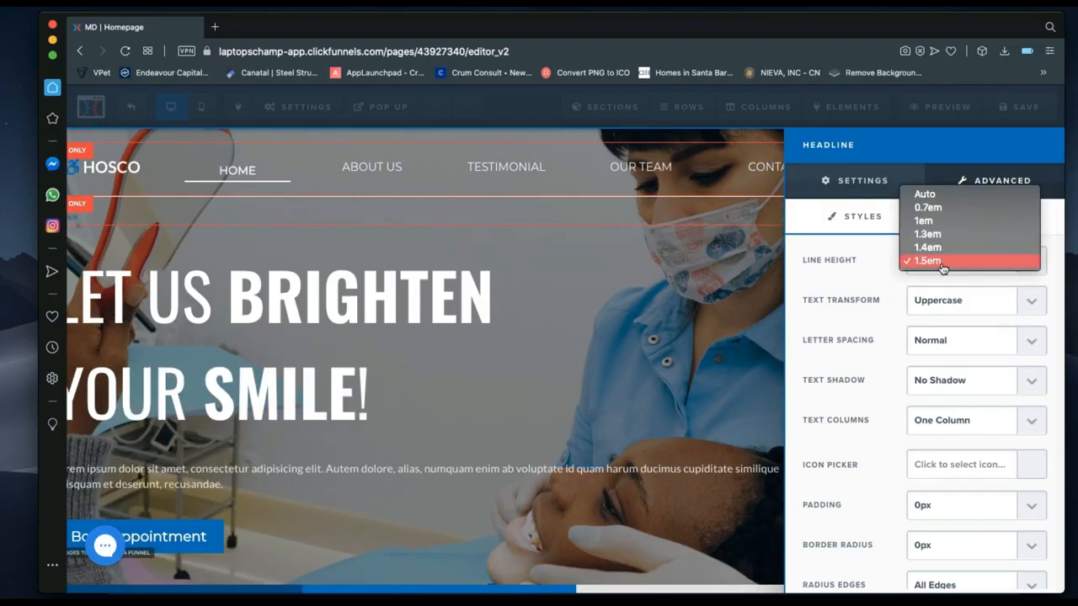
left_click(925, 221)
left_click(933, 297)
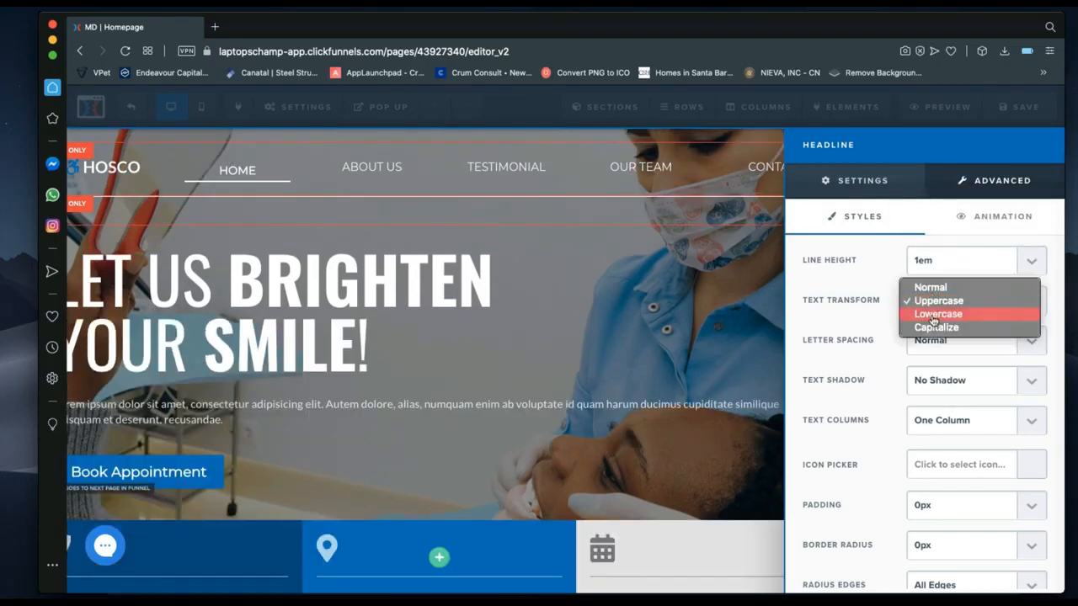
left_click(937, 292)
Try 3px letter spacing and subtle and strong shadows, ending with normal spacing, no shadow, one column.
left_click(935, 340)
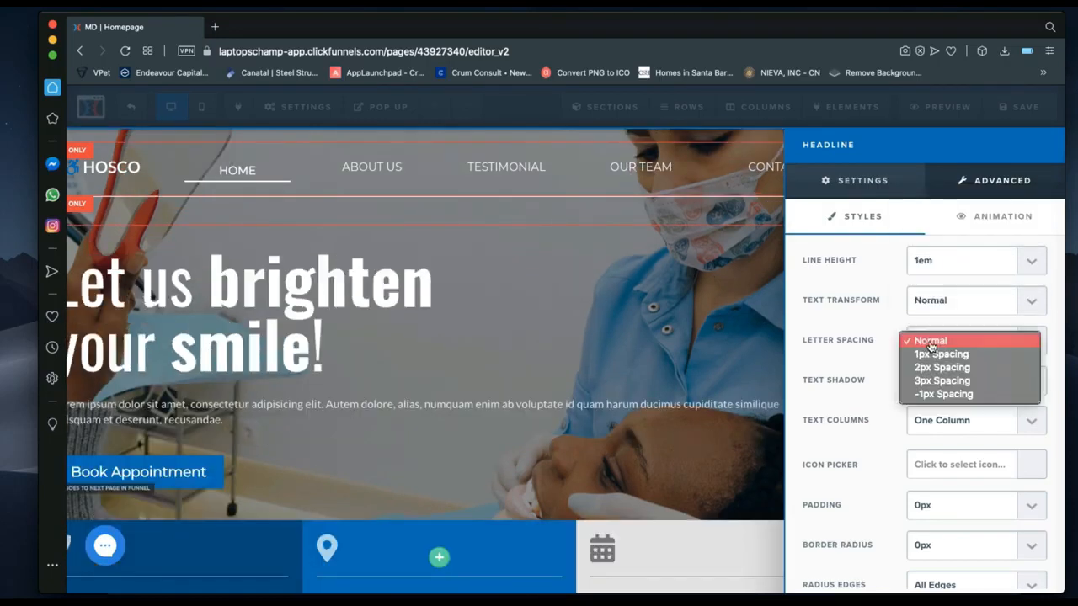
left_click(935, 382)
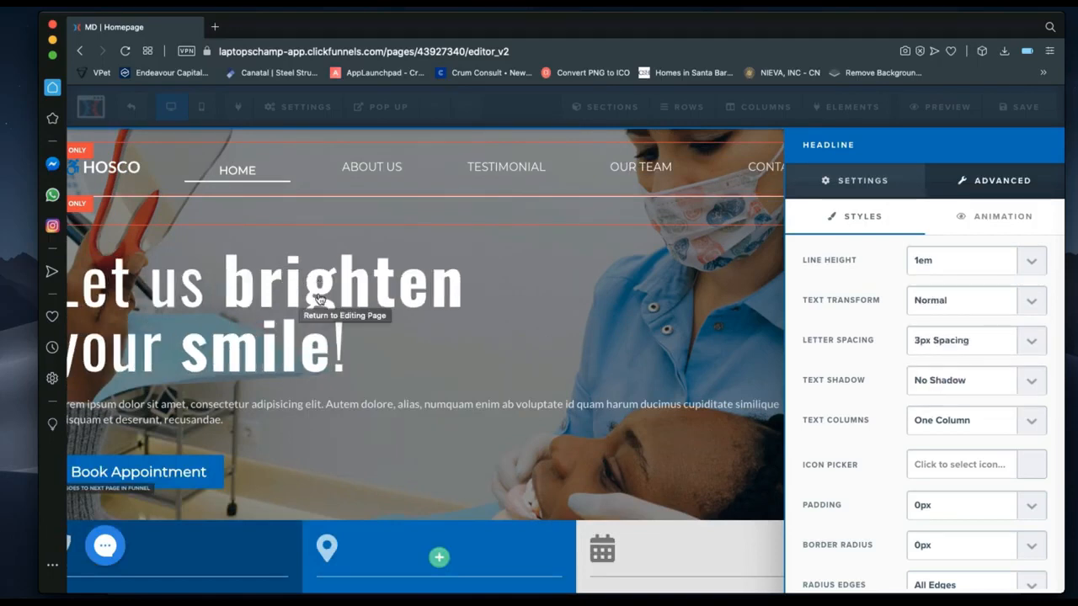
left_click(941, 345)
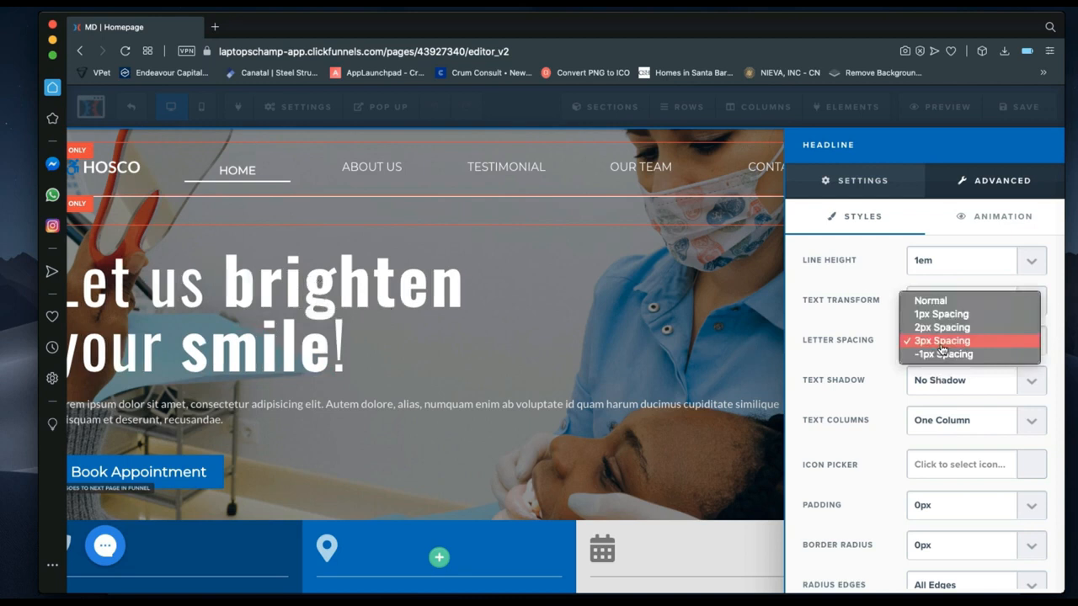
left_click(932, 300)
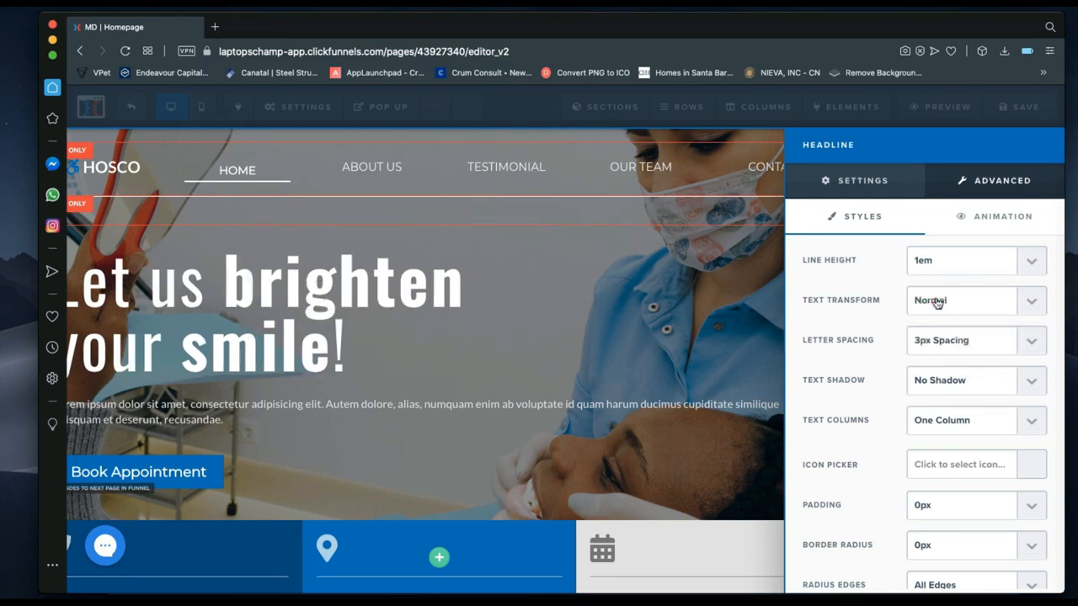
left_click(931, 384)
left_click(931, 402)
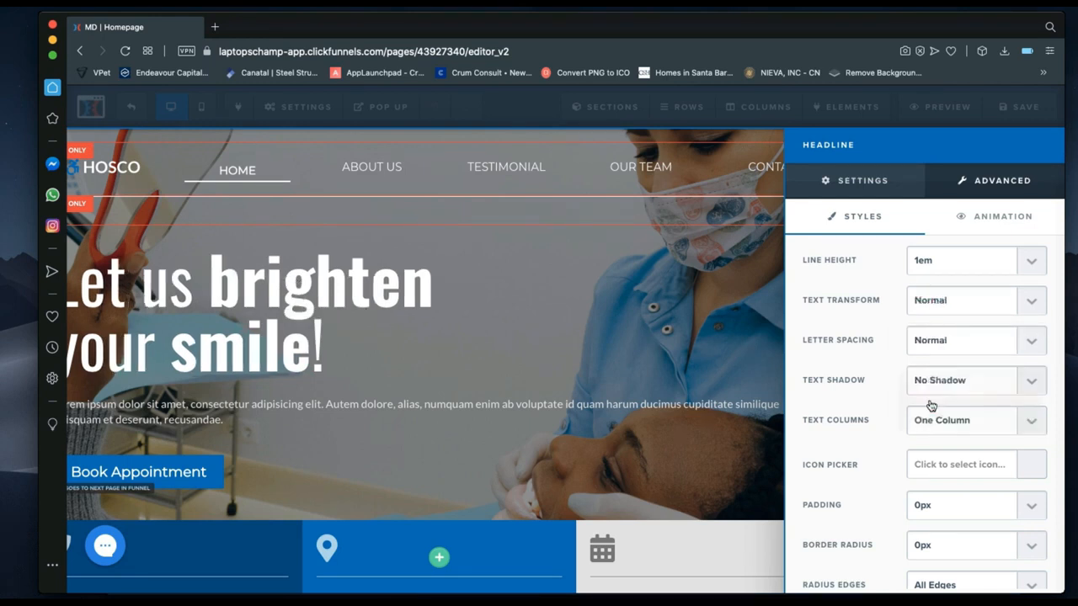
left_click(931, 385)
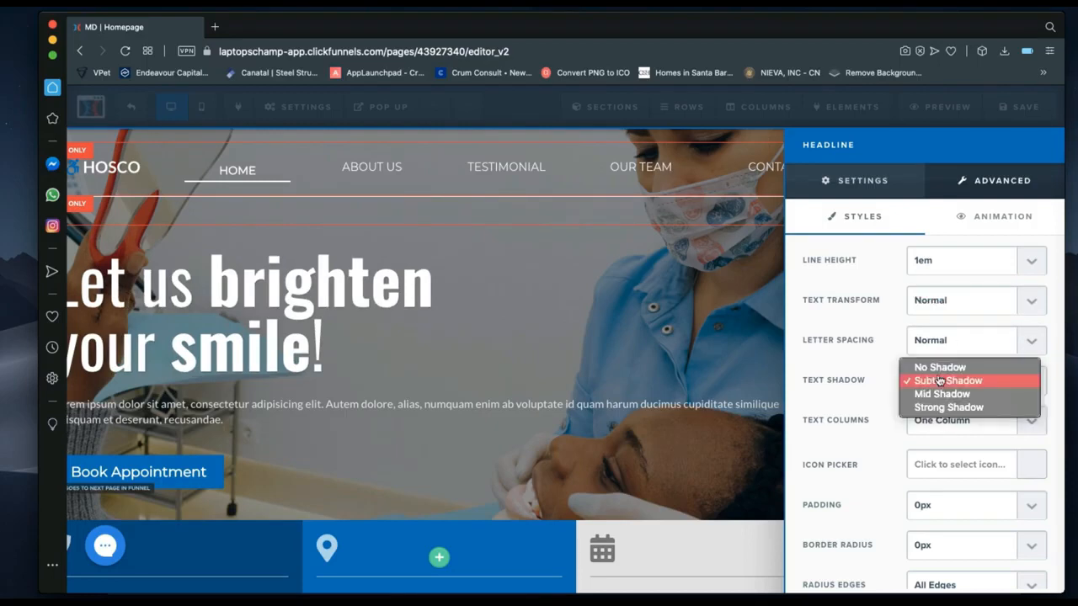
left_click(934, 408)
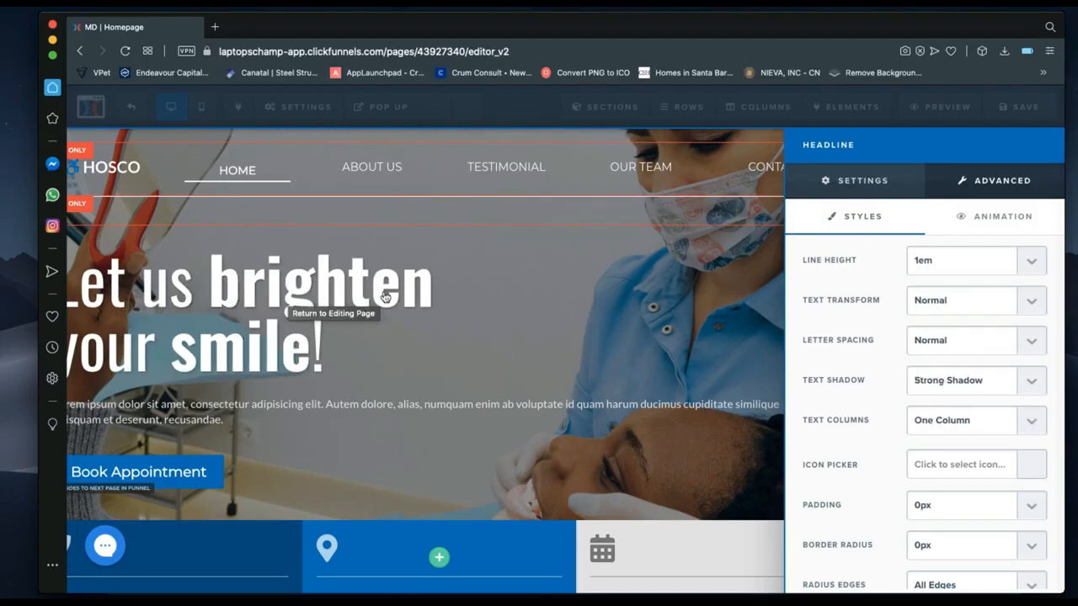
left_click(960, 384)
left_click(927, 342)
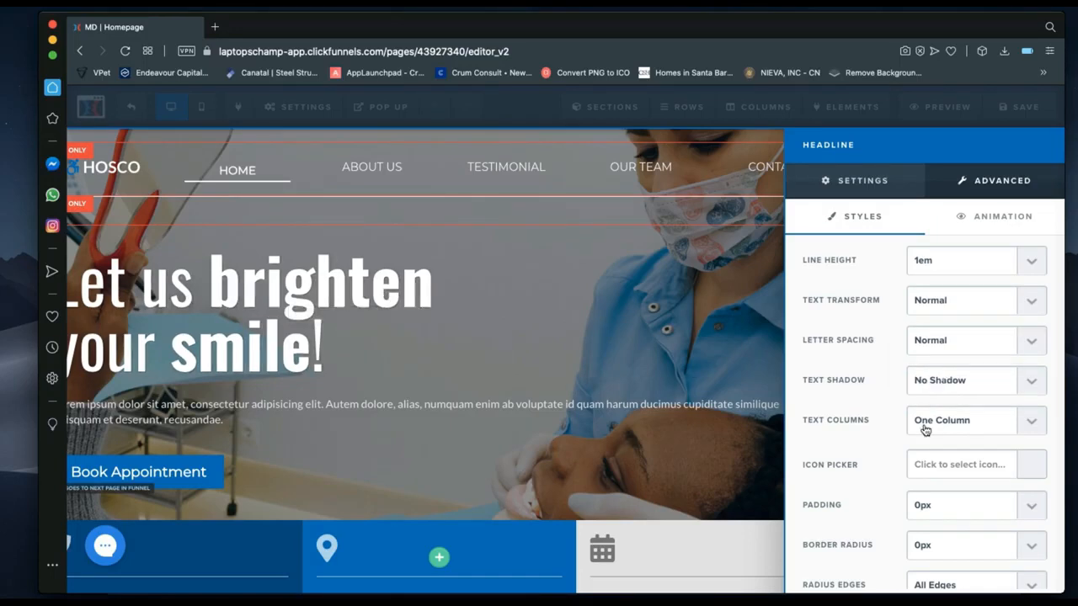
left_click(924, 429)
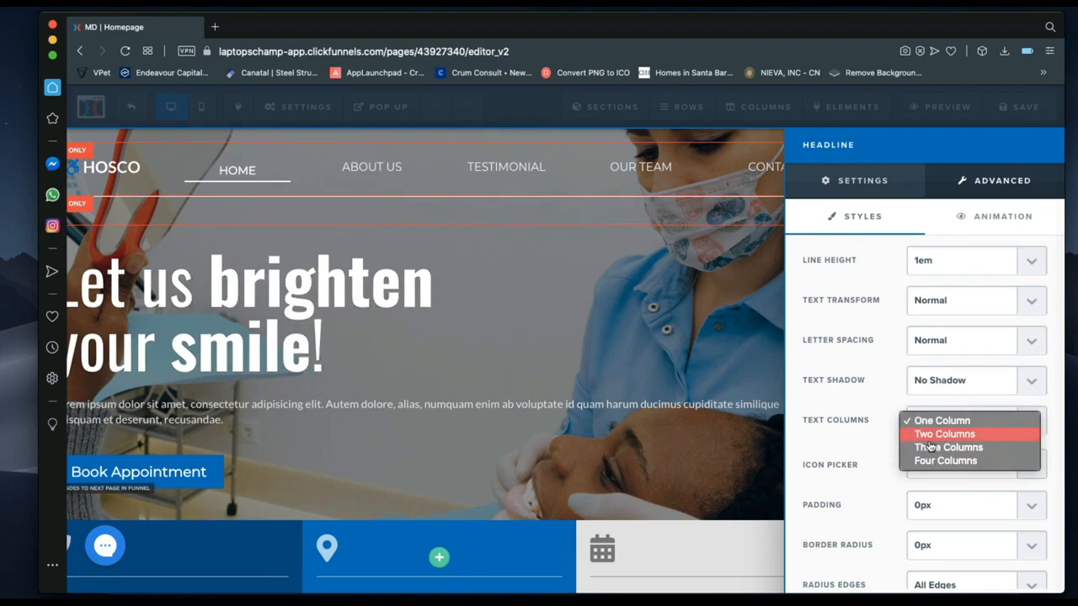
left_click(852, 446)
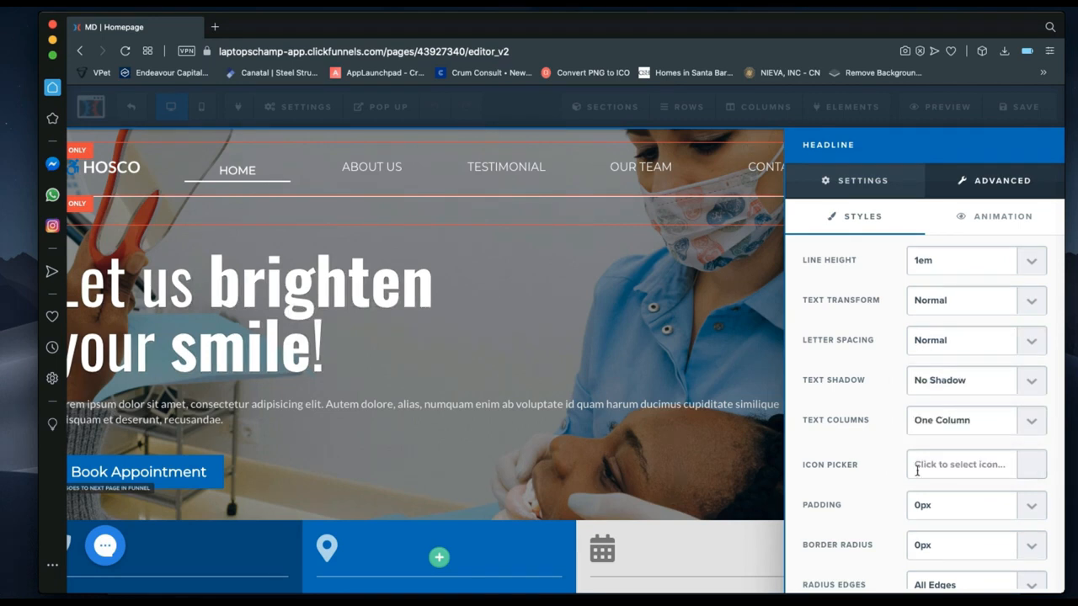
scroll(946, 472, "down", 2)
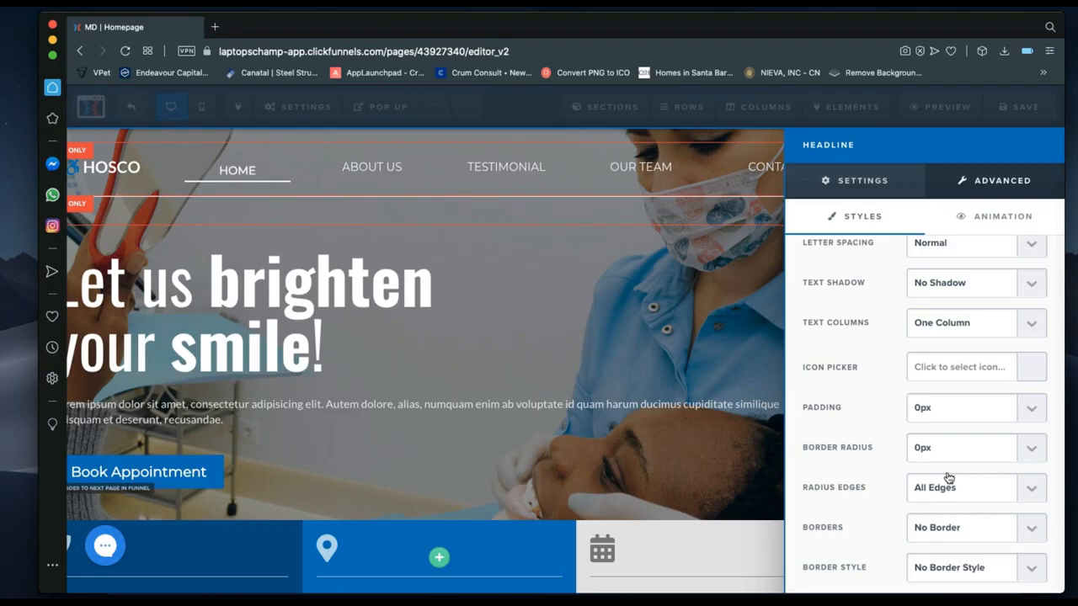
scroll(949, 478, "up", 2)
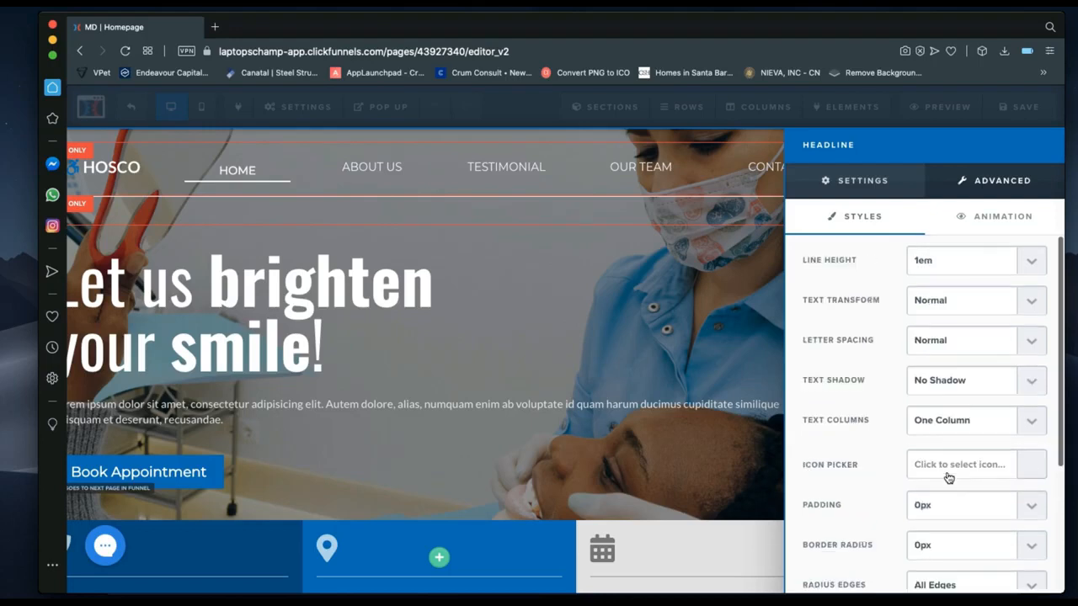
Go back to the headline's Settings tab and close the panel to view the page.
left_click(830, 187)
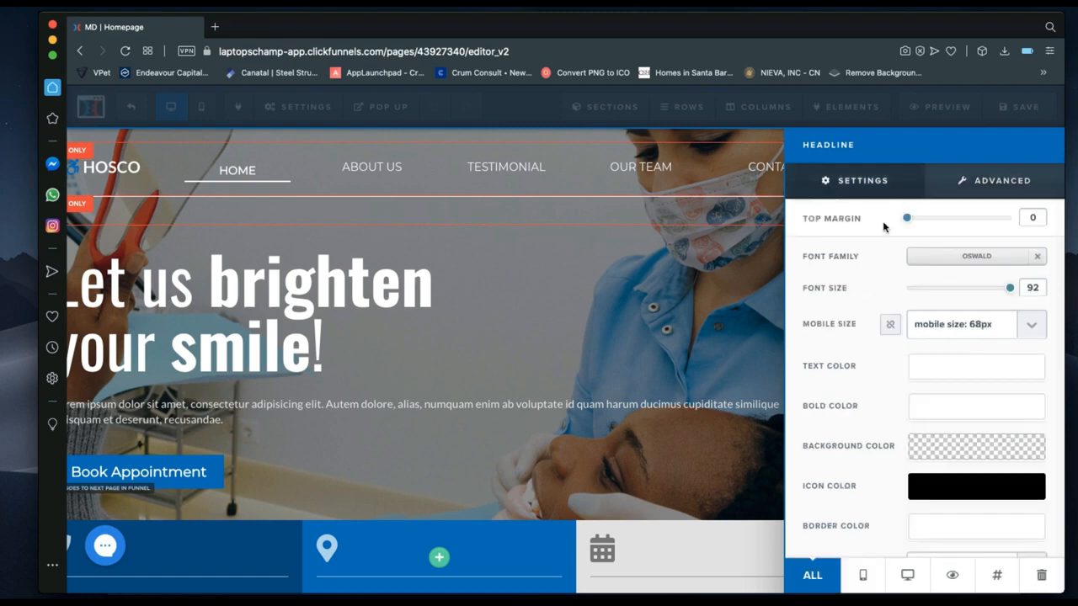
left_click(250, 293)
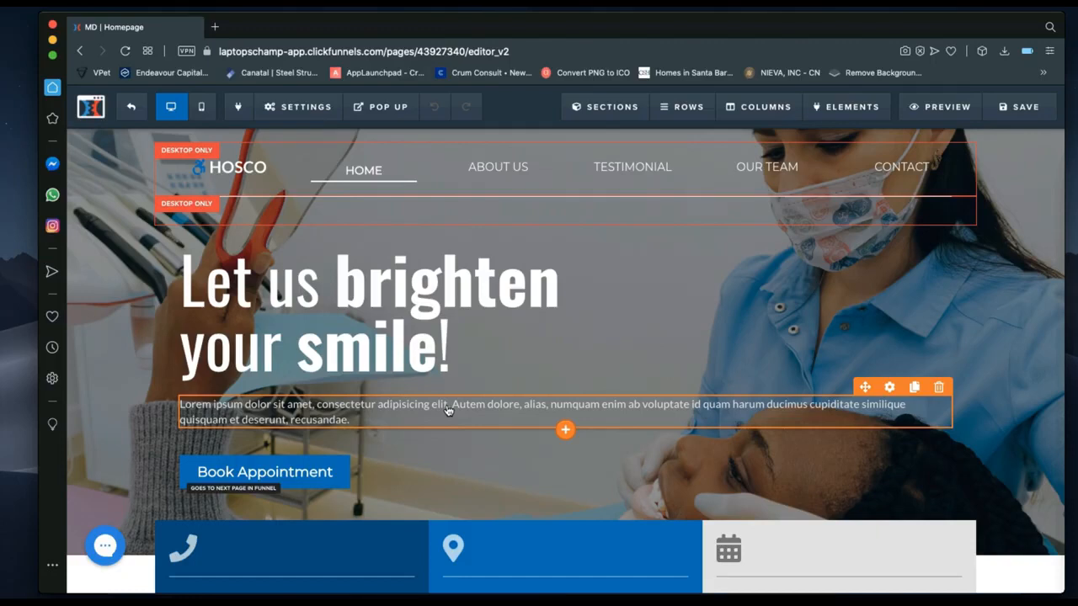
Browse the elements library down to the MISC. category, then close it without adding anything.
left_click(564, 432)
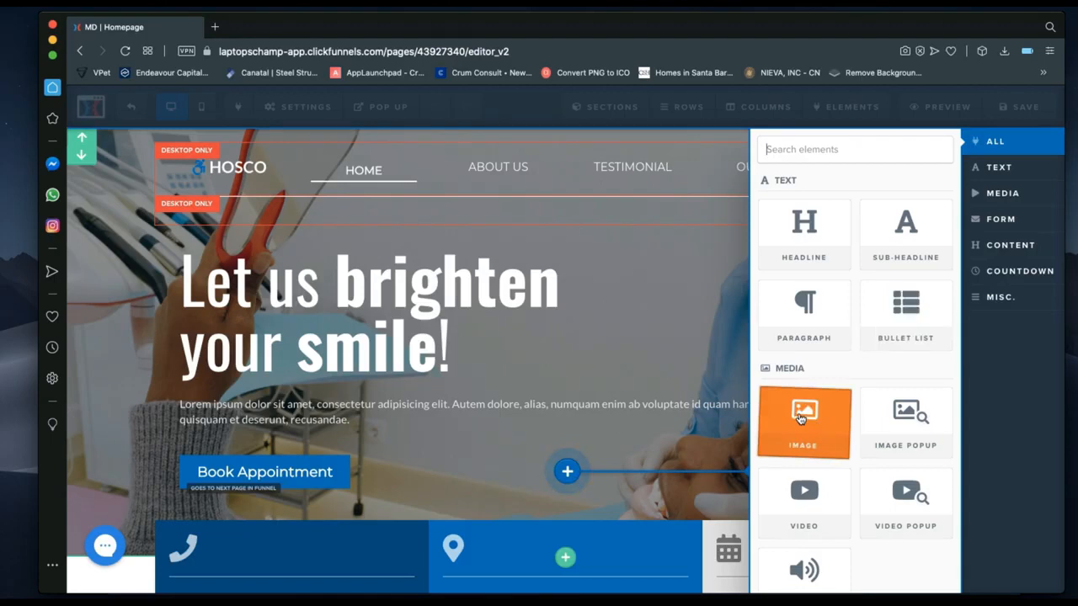
scroll(842, 445, "down", 2)
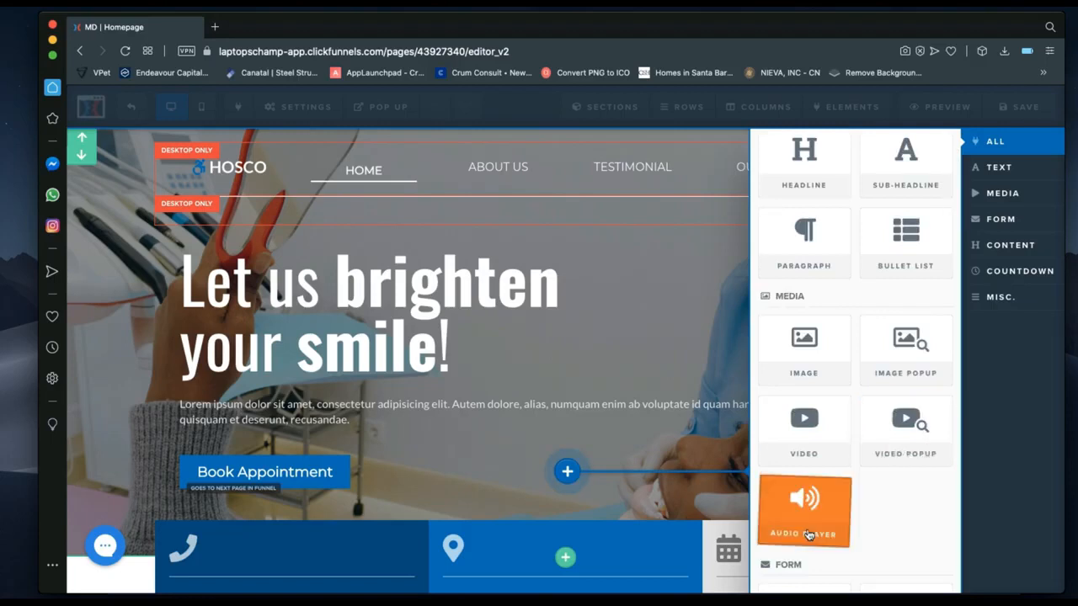
scroll(804, 504, "down", 4)
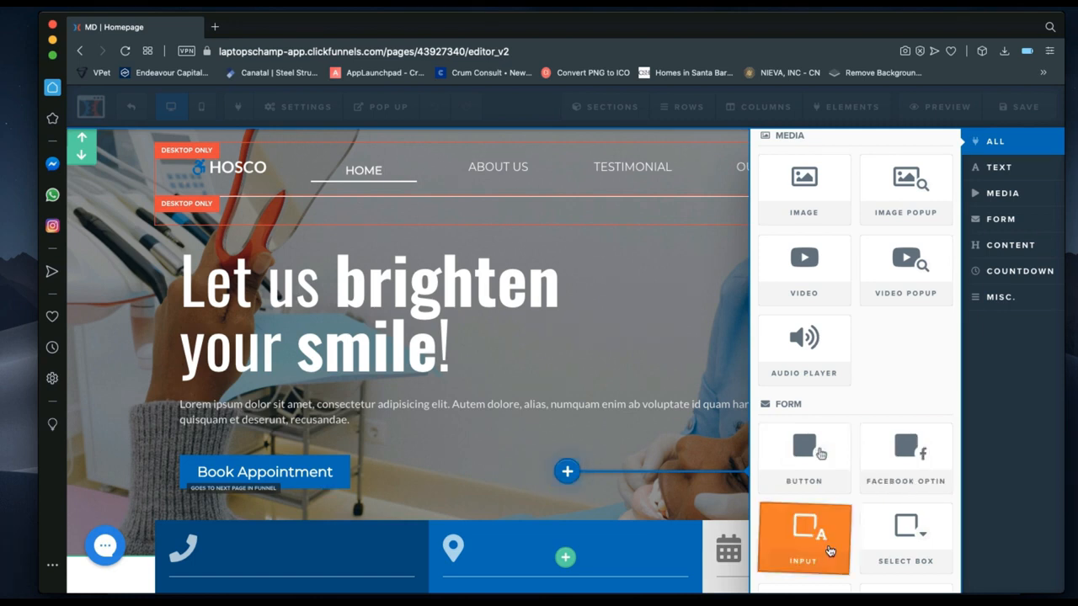
scroll(830, 551, "down", 2)
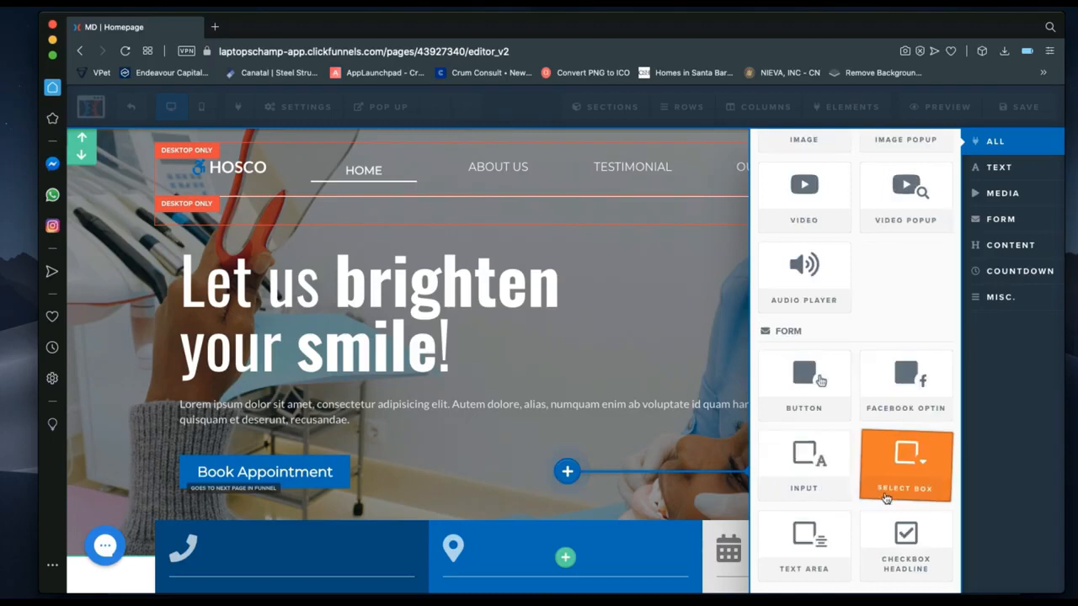
scroll(804, 556, "down", 3)
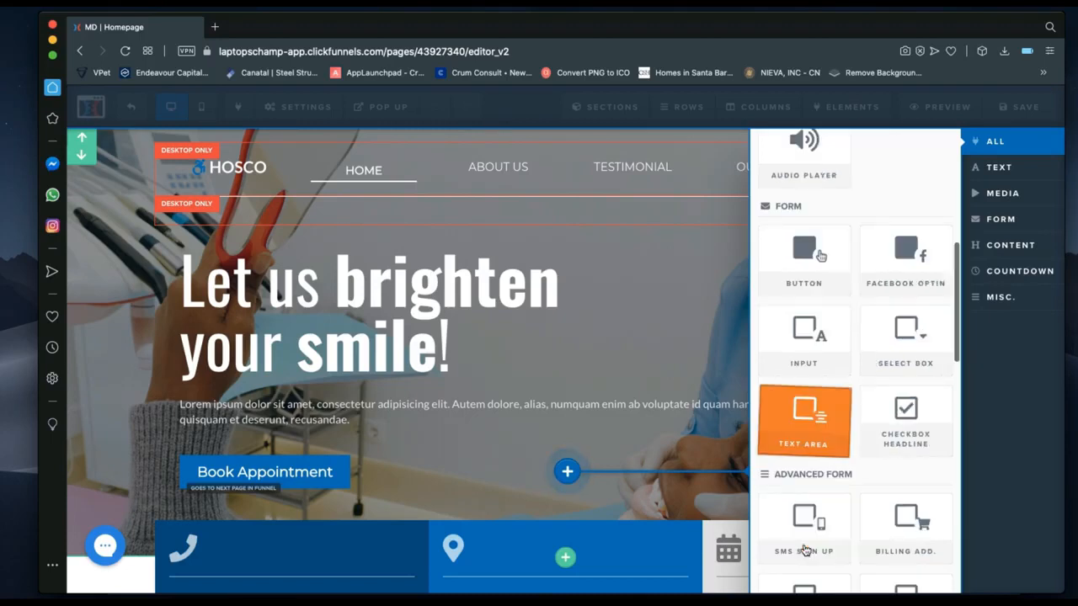
scroll(805, 489, "down", 10)
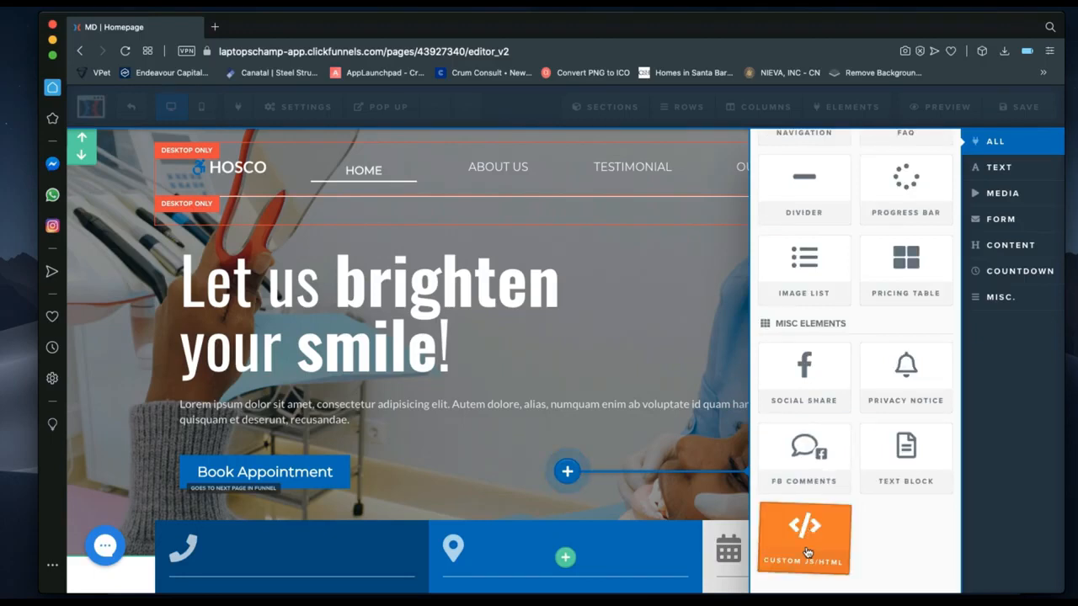
scroll(806, 553, "up", 3)
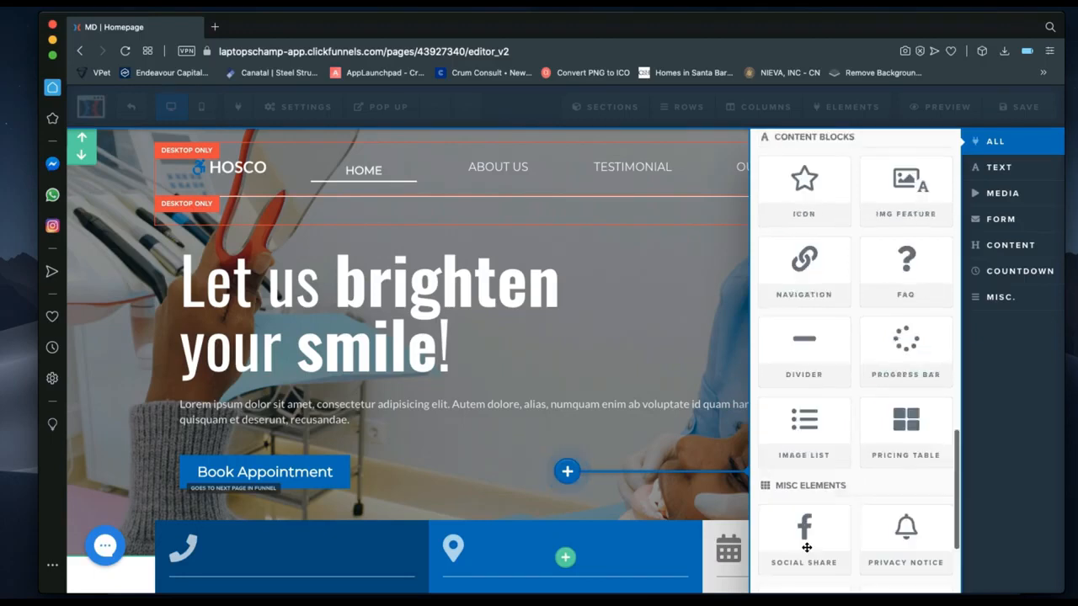
scroll(807, 548, "up", 2)
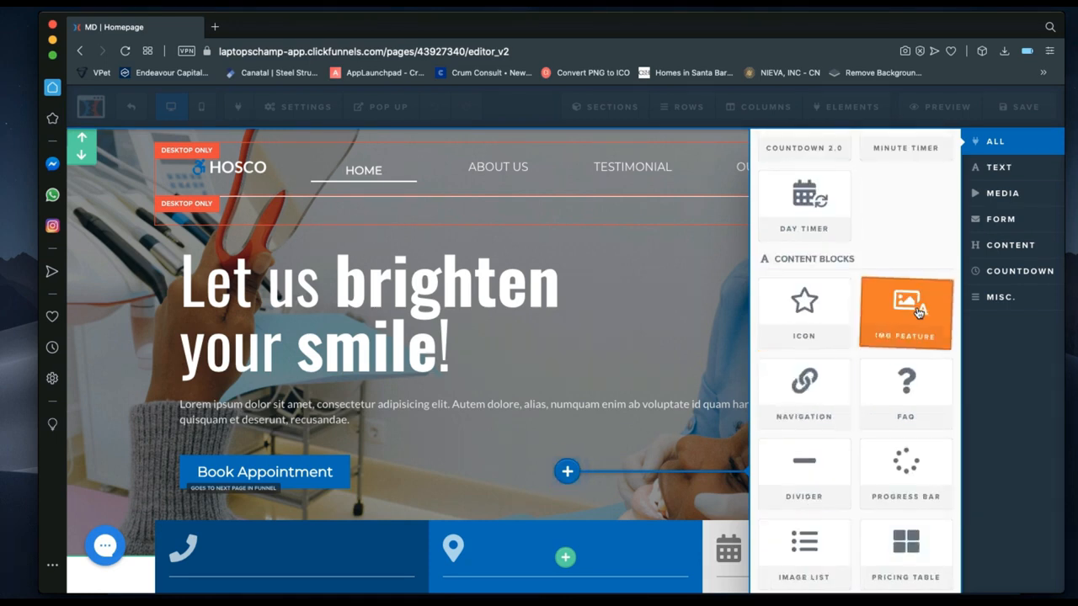
left_click(1002, 299)
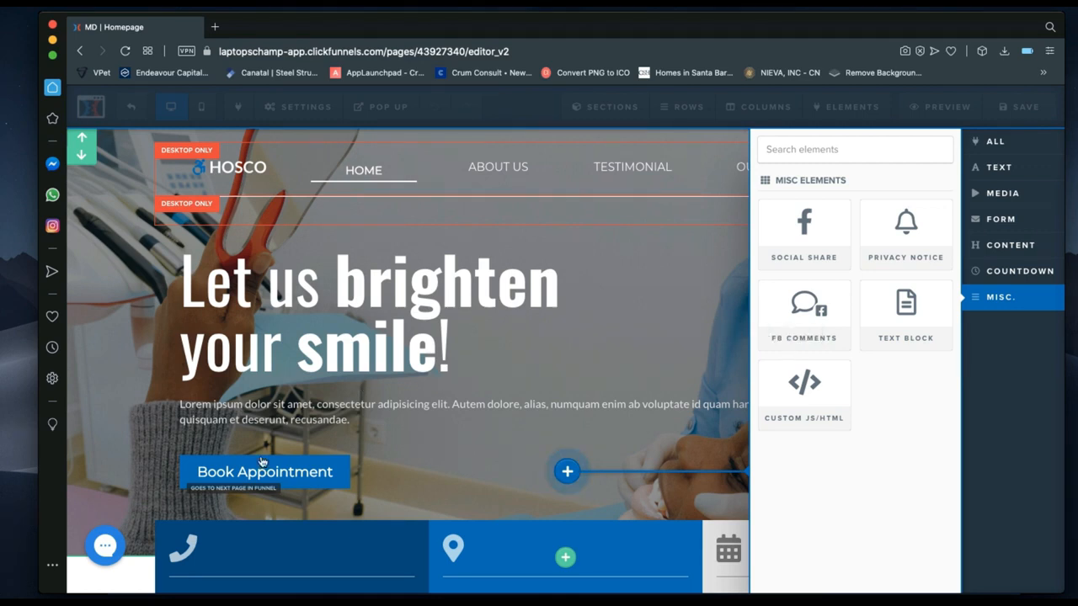
left_click(346, 466)
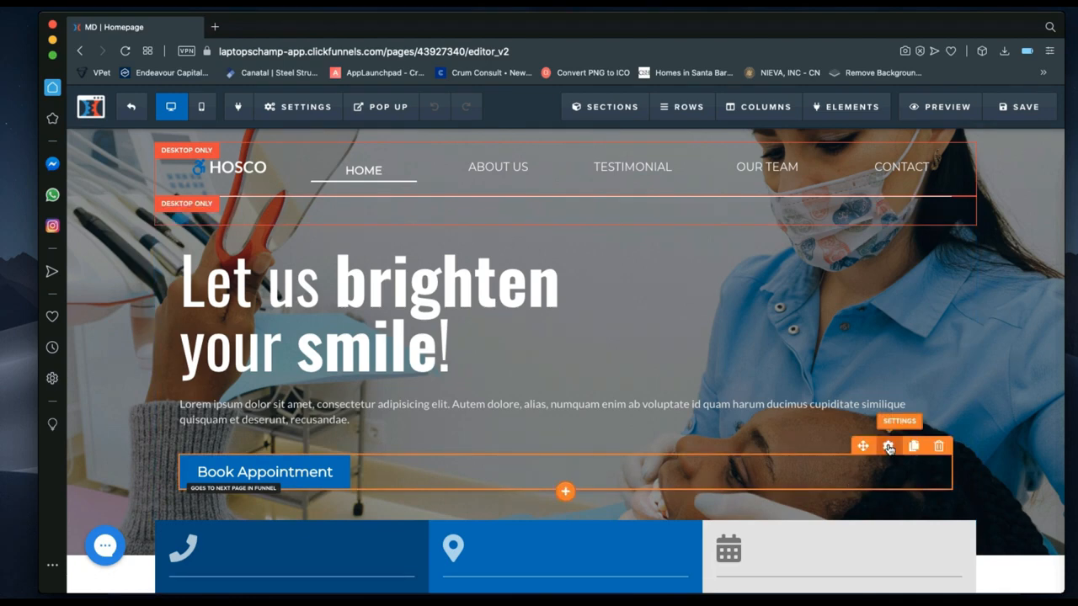
In the button settings, try relabelling it 'Book Now', then undo back to 'Book Appointment'.
left_click(888, 447)
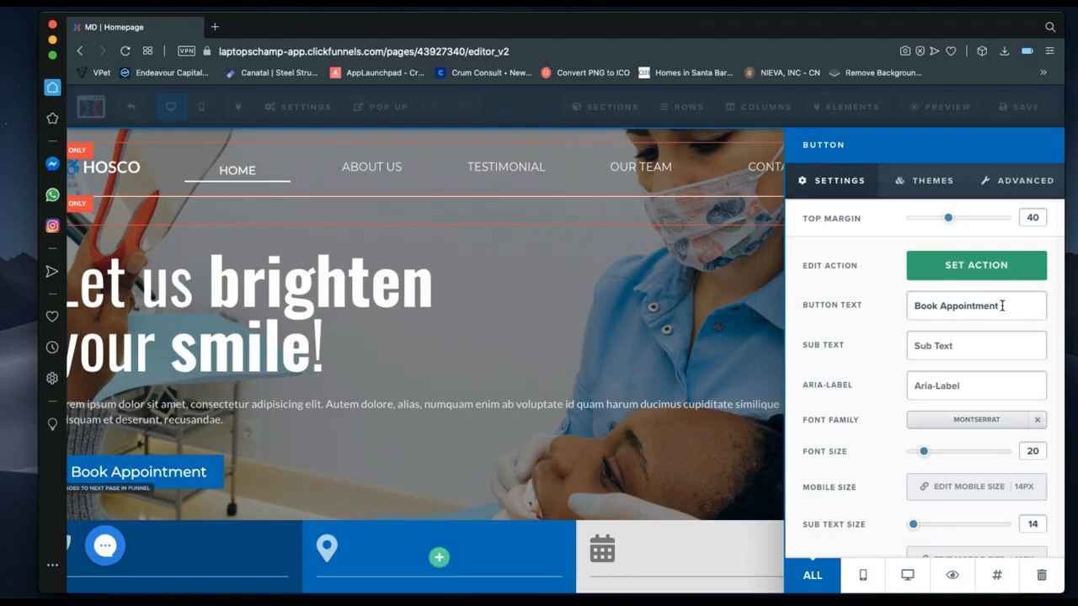
left_click_drag(1002, 306, 908, 306)
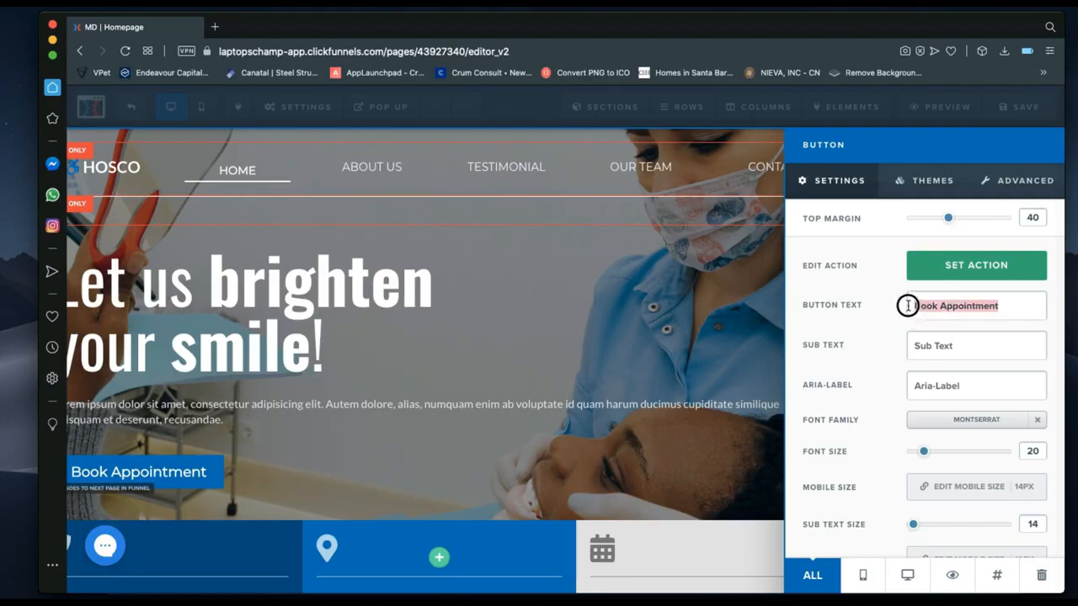
left_click(1002, 306)
left_click_drag(1002, 307, 941, 306)
key("BackSpace")
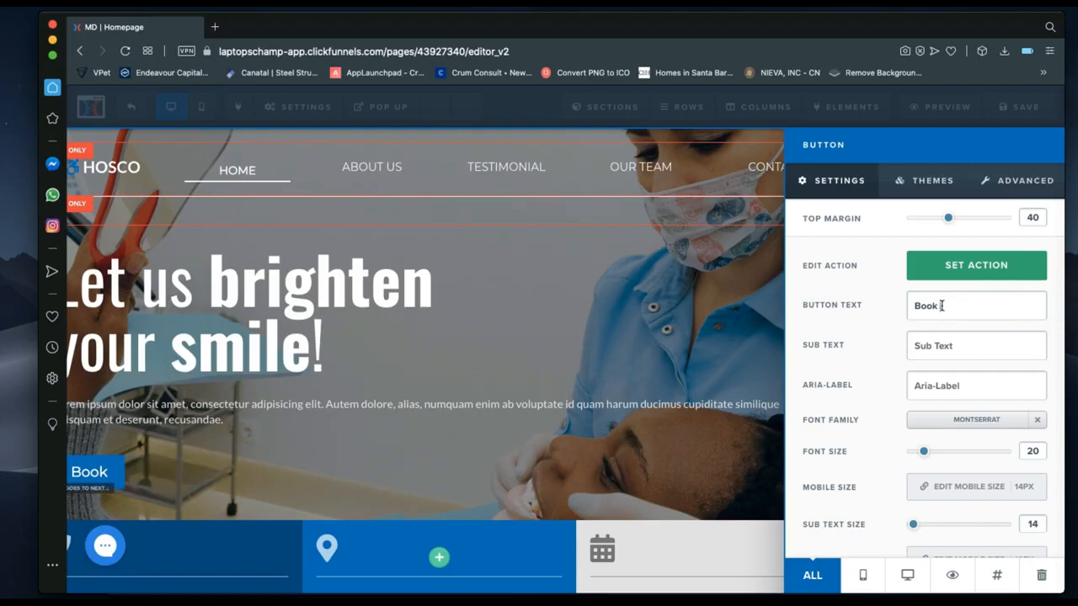
type("Now")
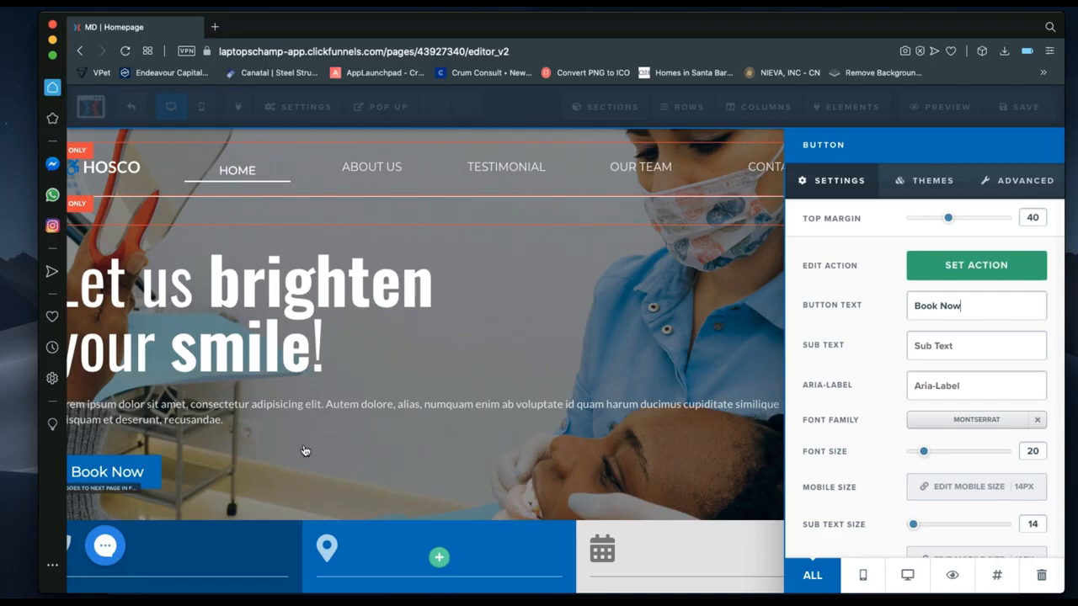
key("super+z")
key("super+z")
key("super+z")
key("super+z")
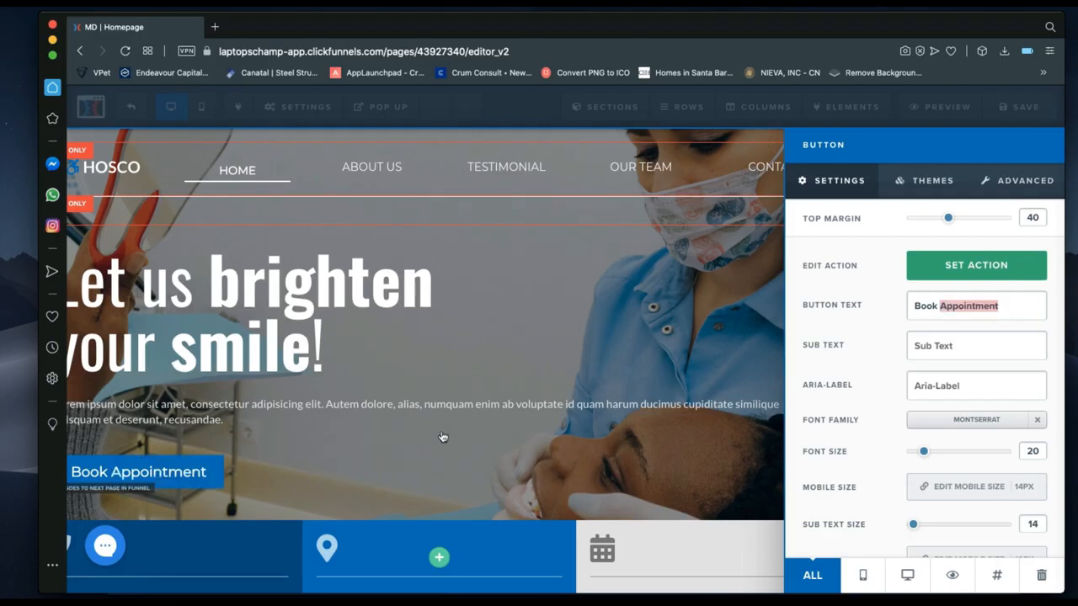
Type 'Book an appointment with the best' as the button sub text, then clear it.
left_click(960, 352)
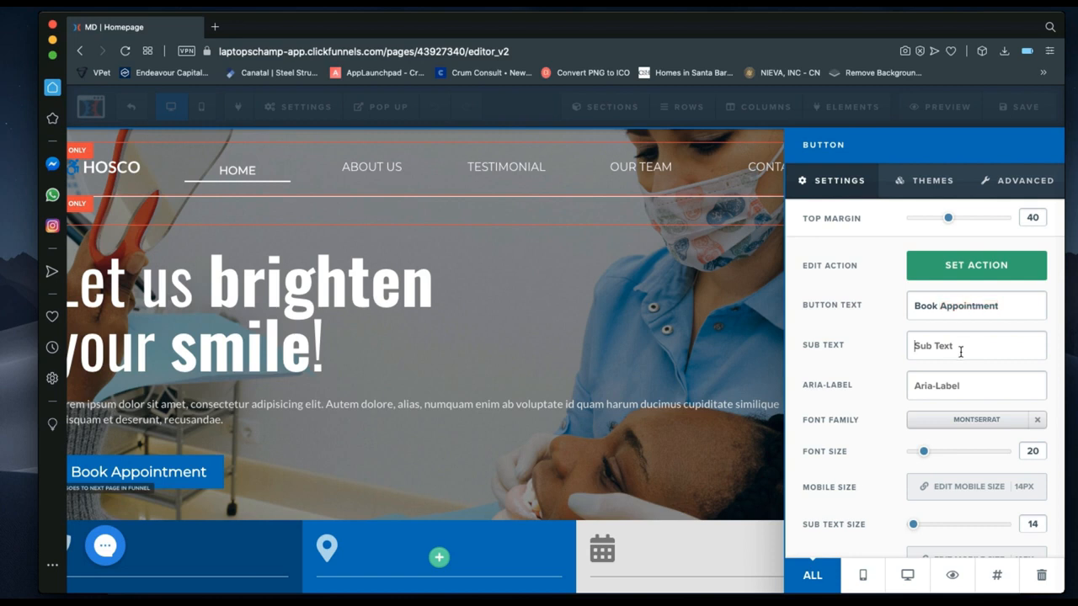
type("Boo")
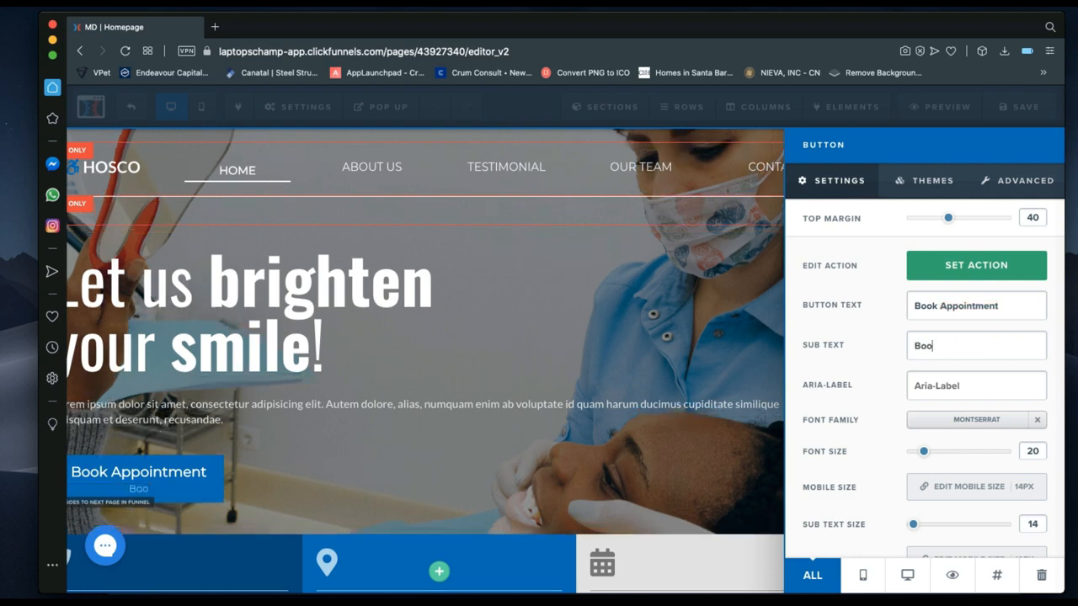
type("k an appoint")
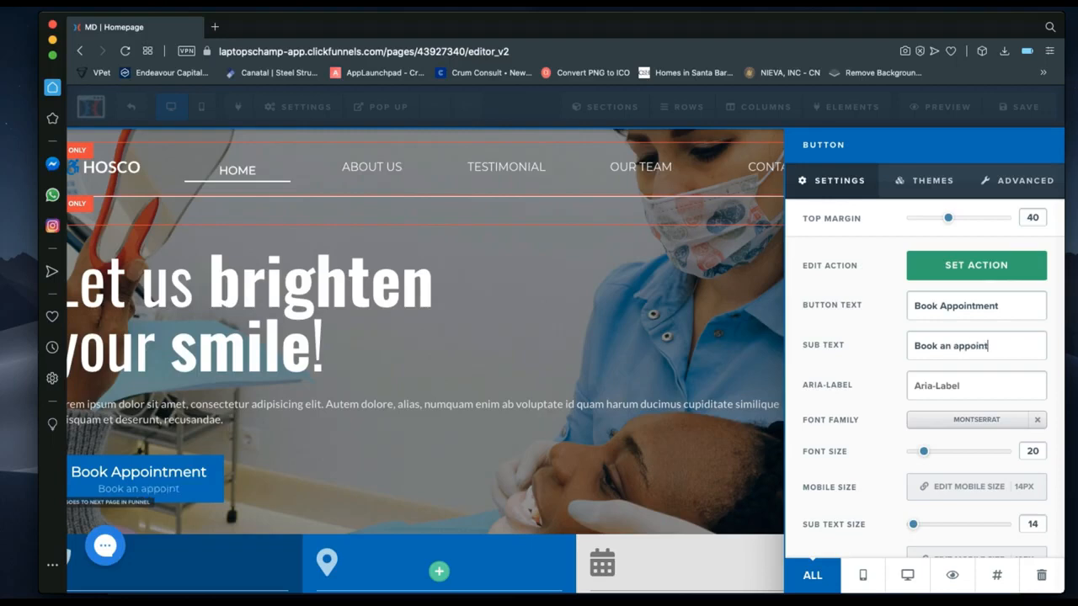
type("ment with the bes")
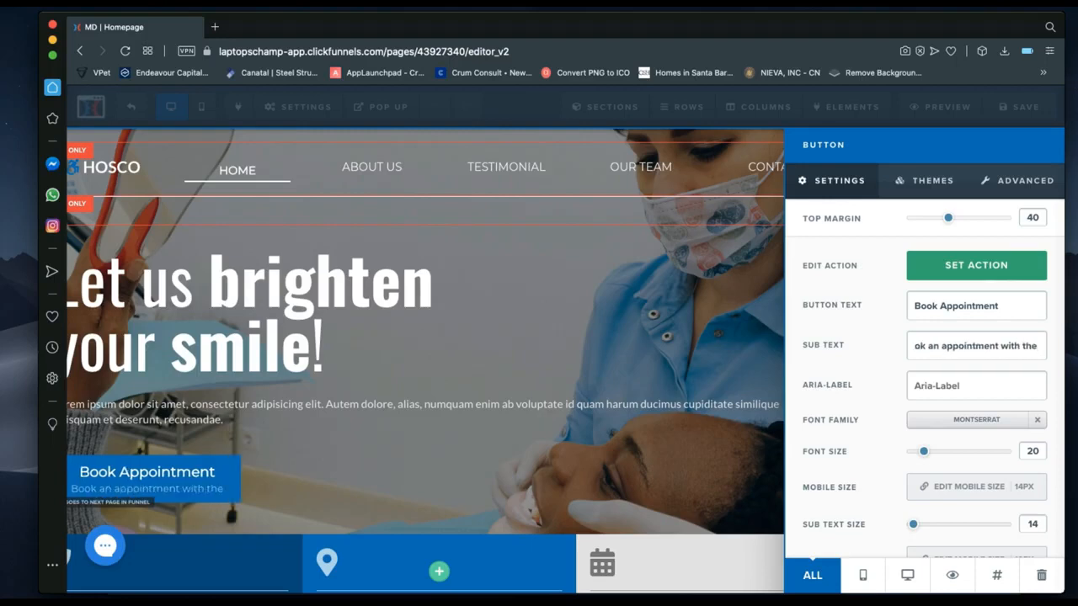
type("t")
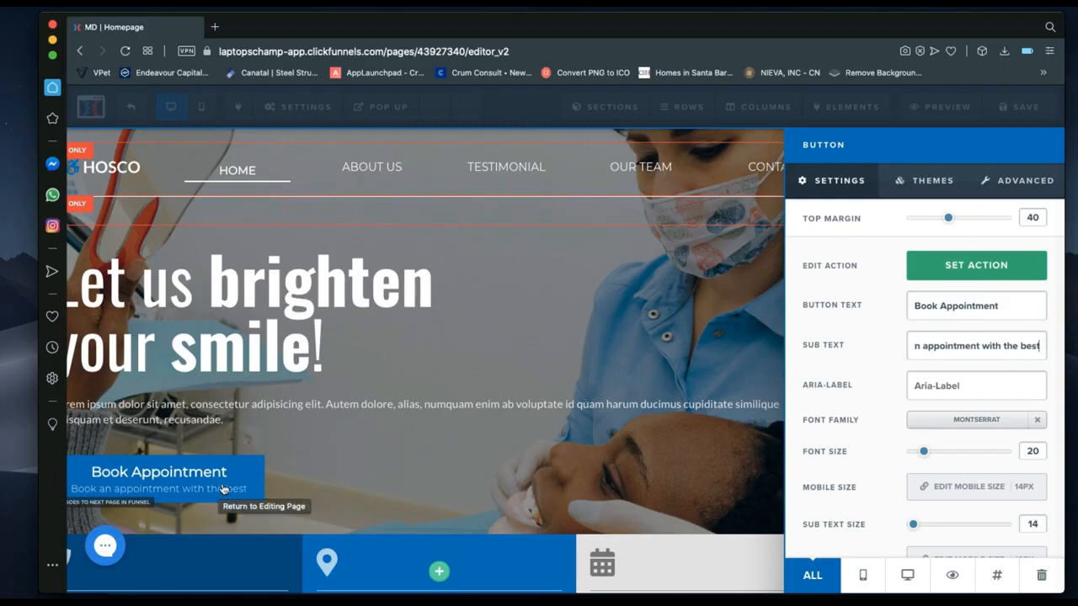
key("ctrl+a")
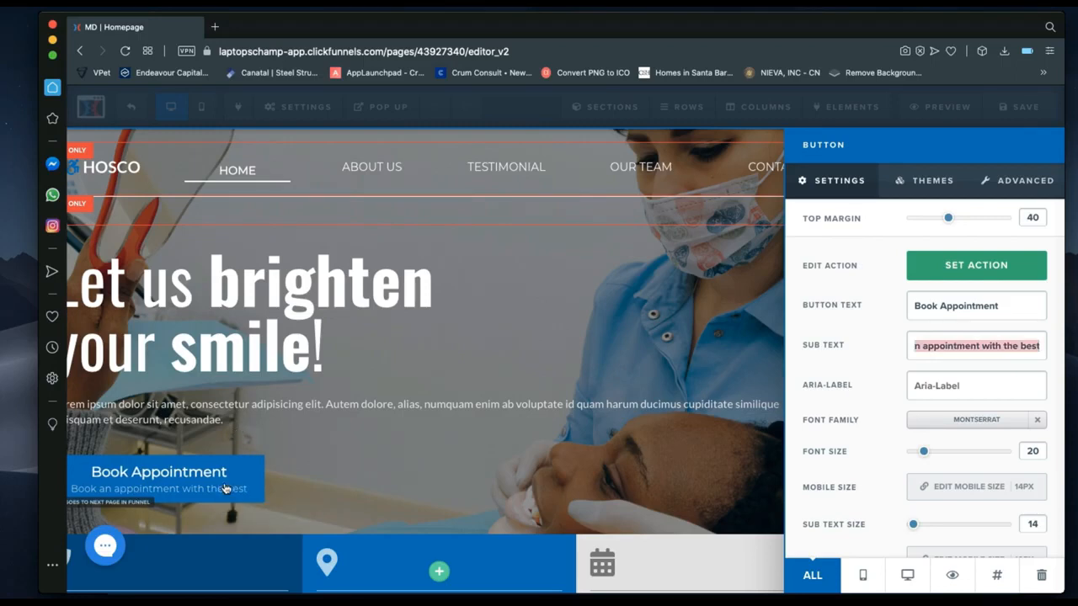
key("BackSpace")
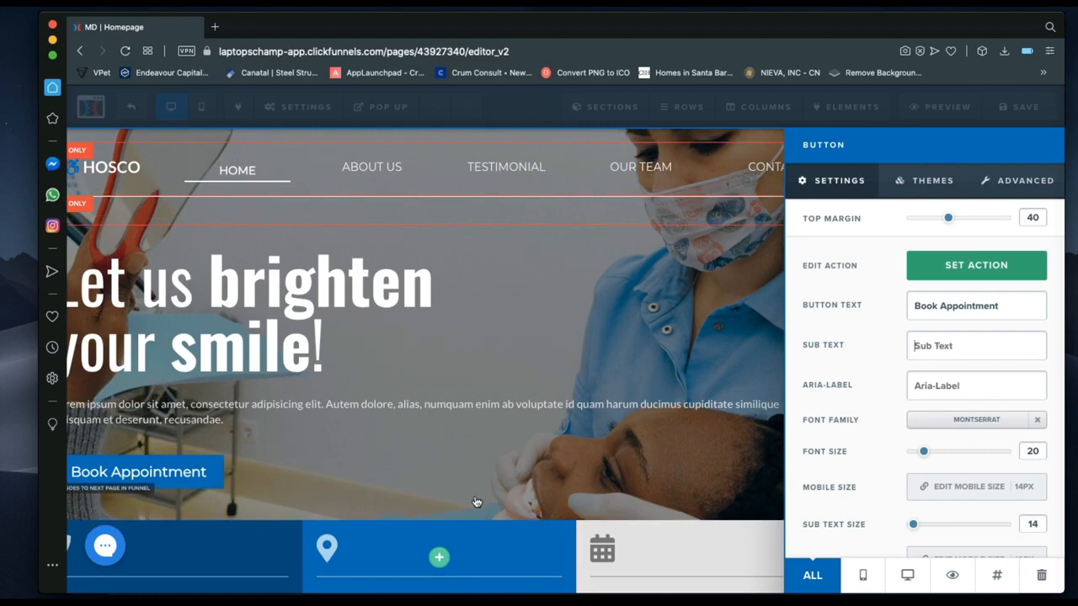
scroll(949, 431, "down", 2)
scroll(948, 426, "up", 1)
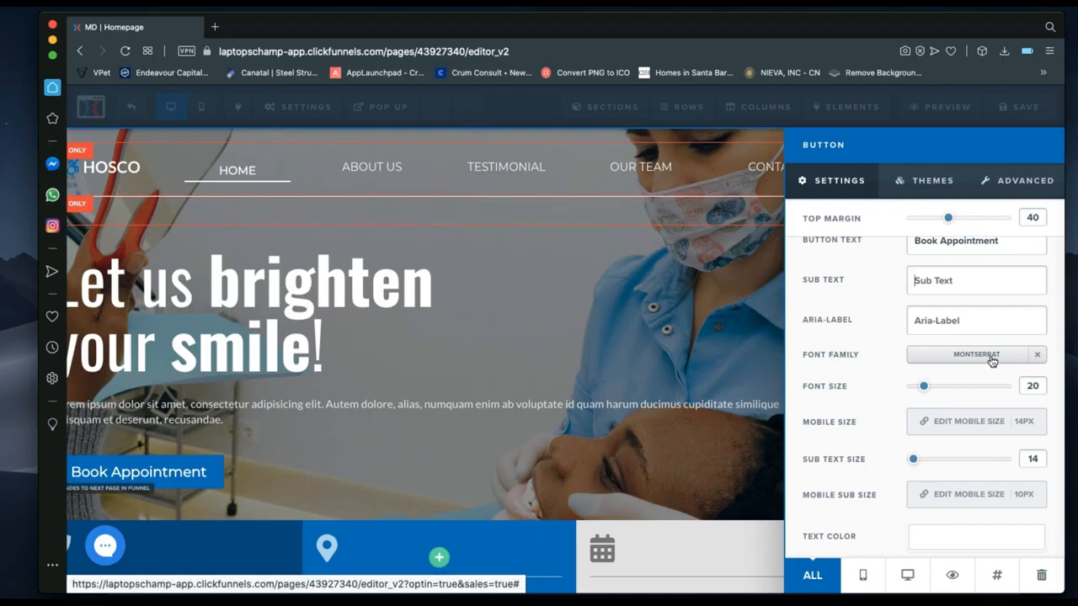
left_click(992, 361)
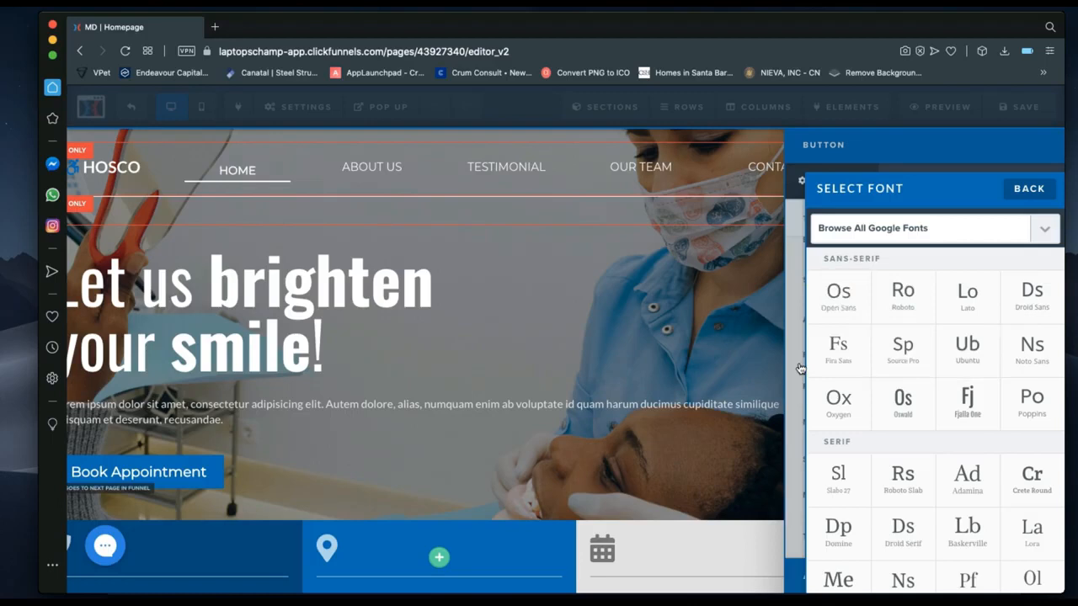
left_click(908, 400)
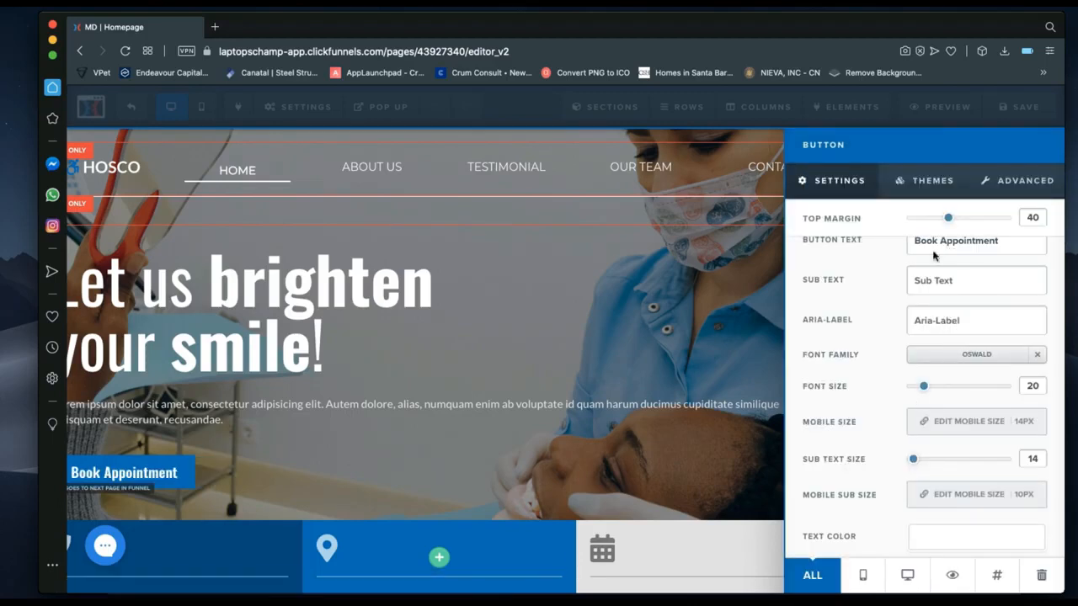
left_click(969, 354)
left_click(925, 226)
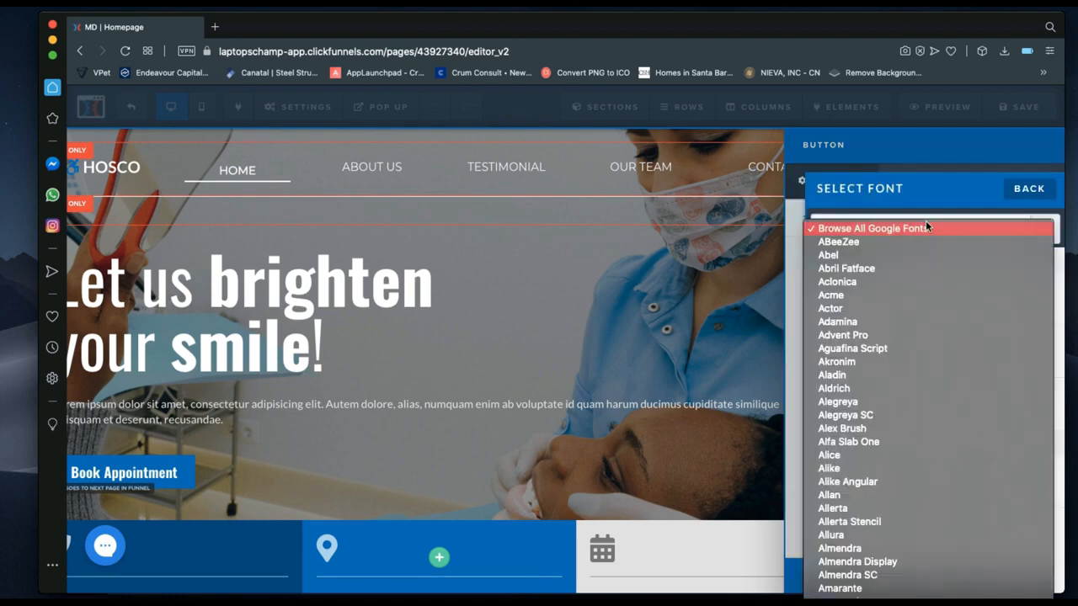
type("monts")
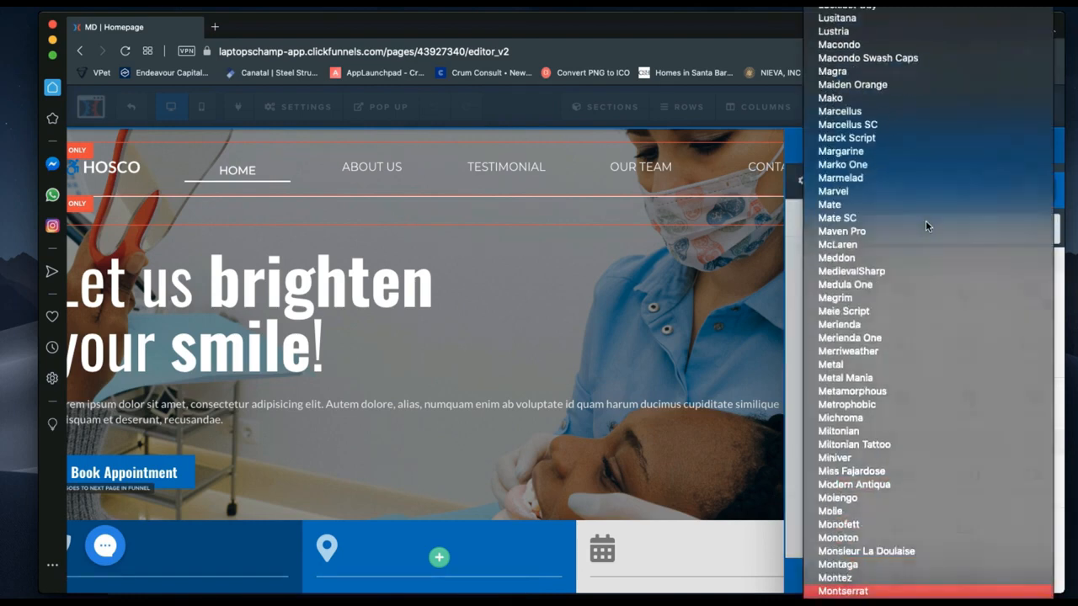
key("Return")
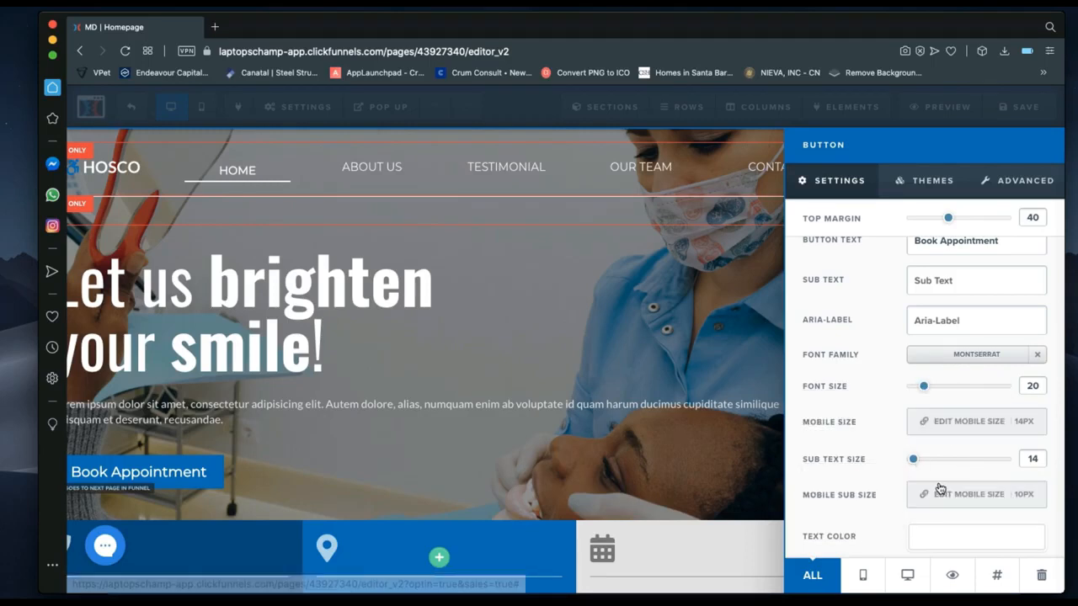
scroll(941, 489, "down", 1)
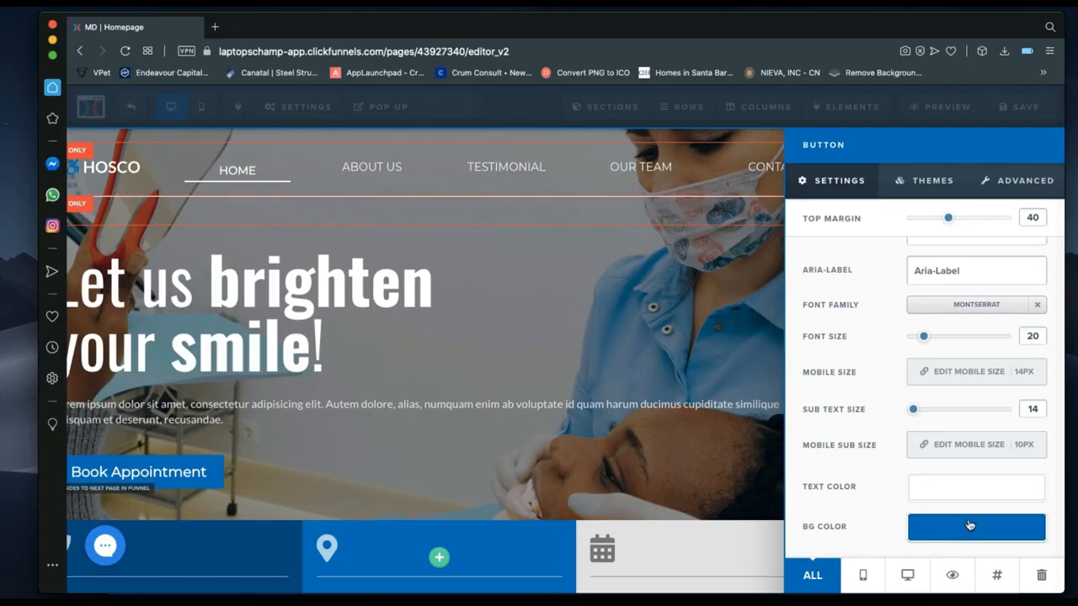
In the button's advanced styles, try Full Width then revert to Fluid, and set Display Block.
left_click(1041, 174)
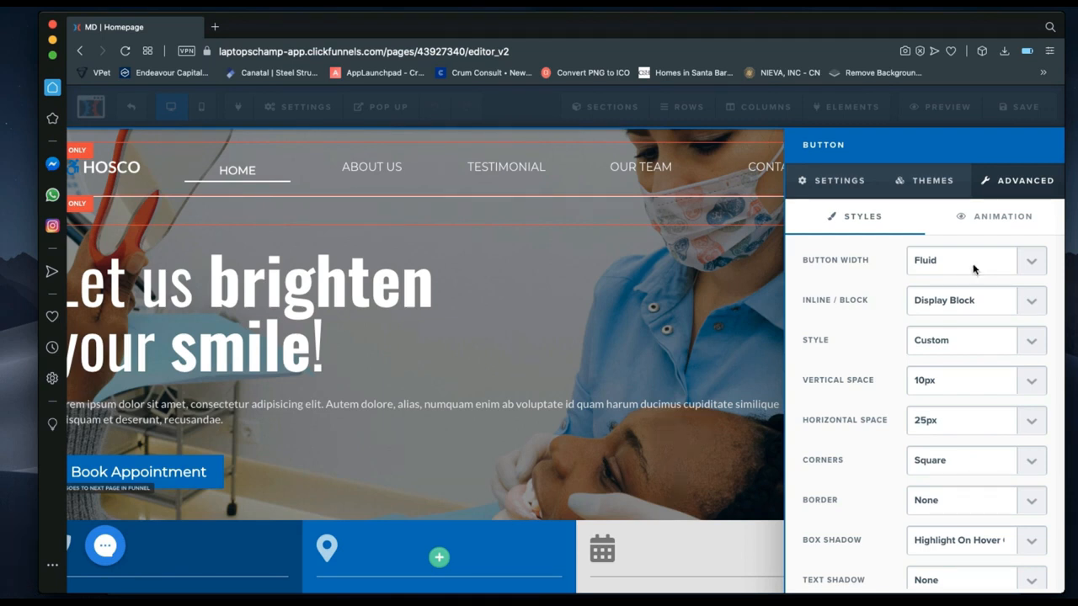
left_click(974, 270)
left_click(935, 274)
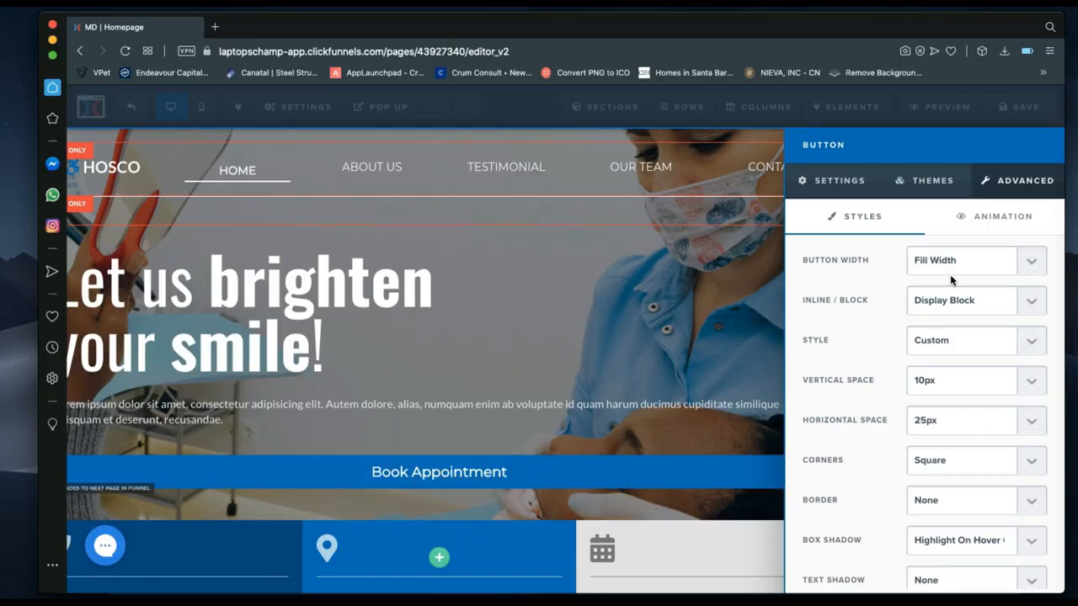
left_click(949, 264)
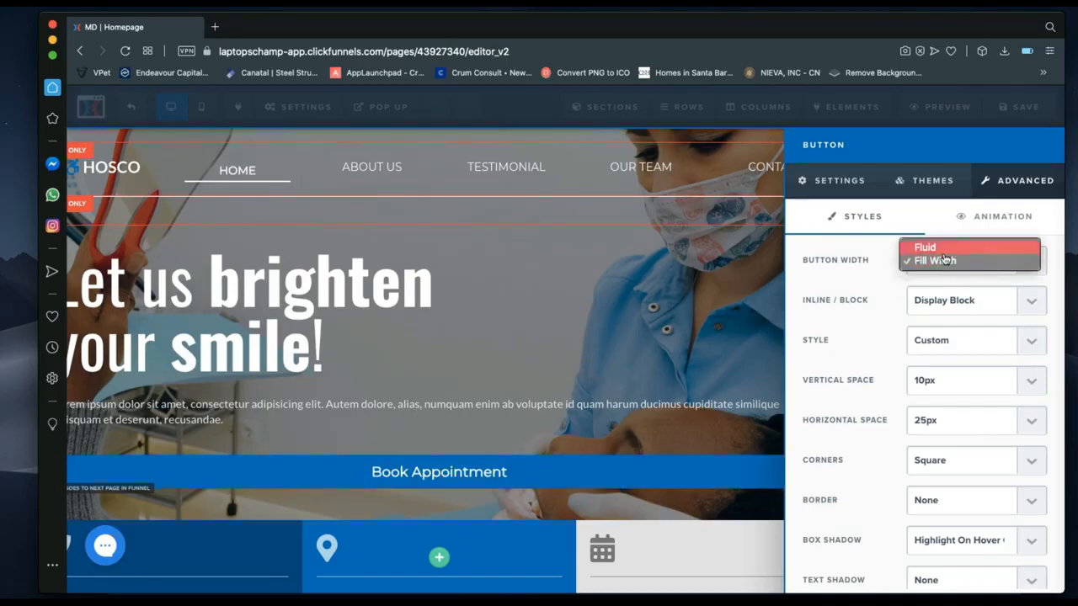
left_click(945, 259)
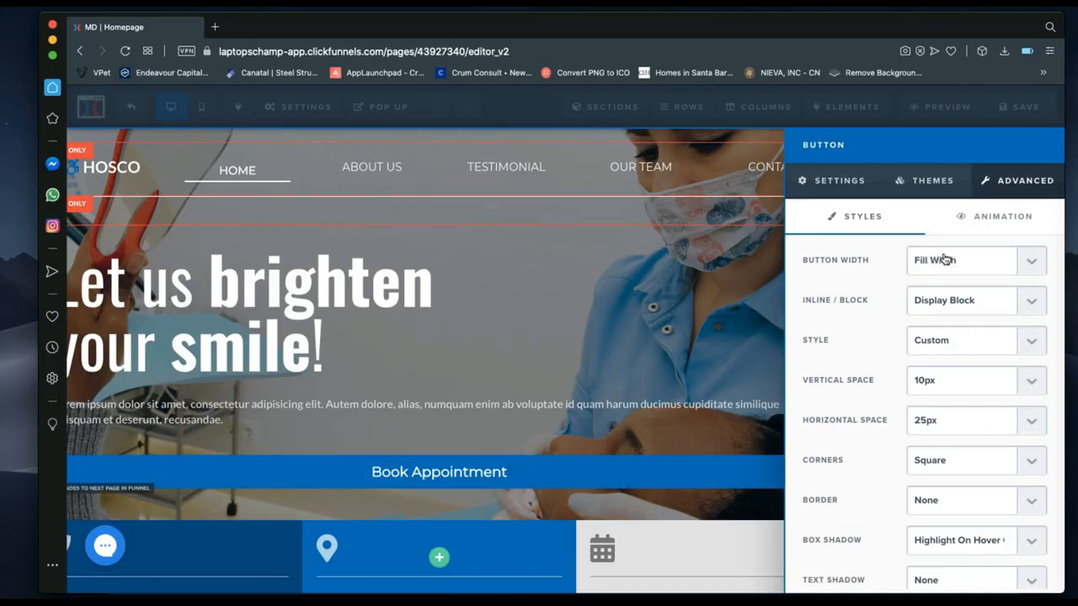
left_click(944, 303)
left_click(944, 314)
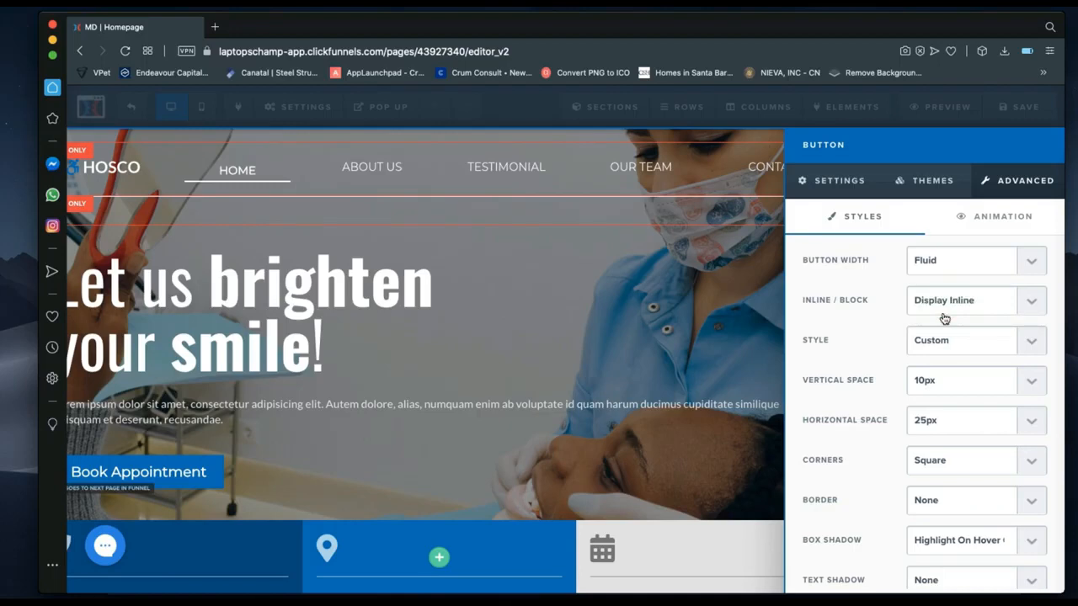
left_click(944, 303)
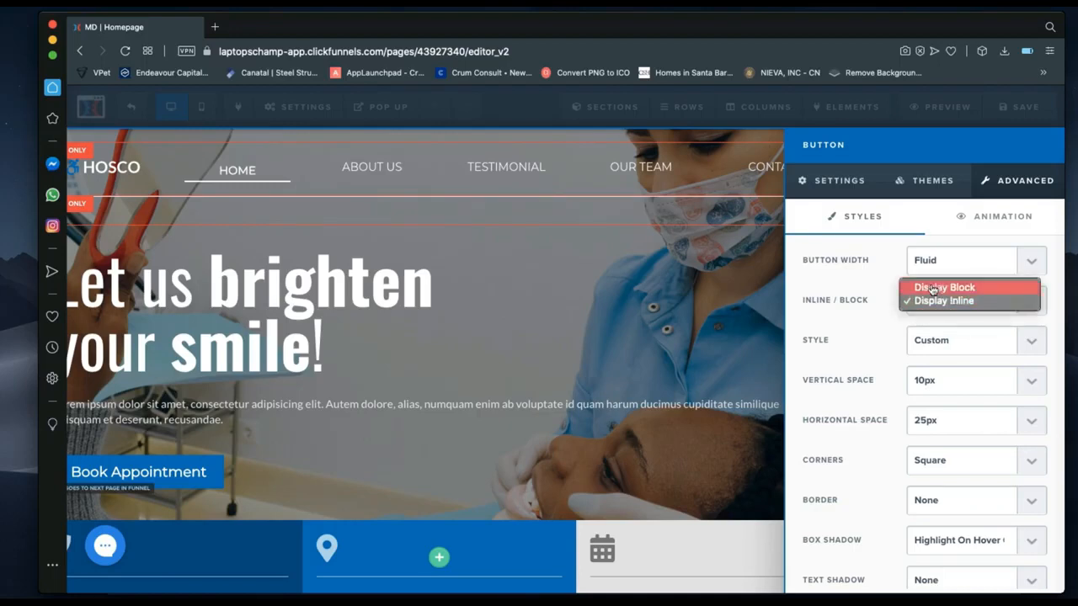
left_click(932, 288)
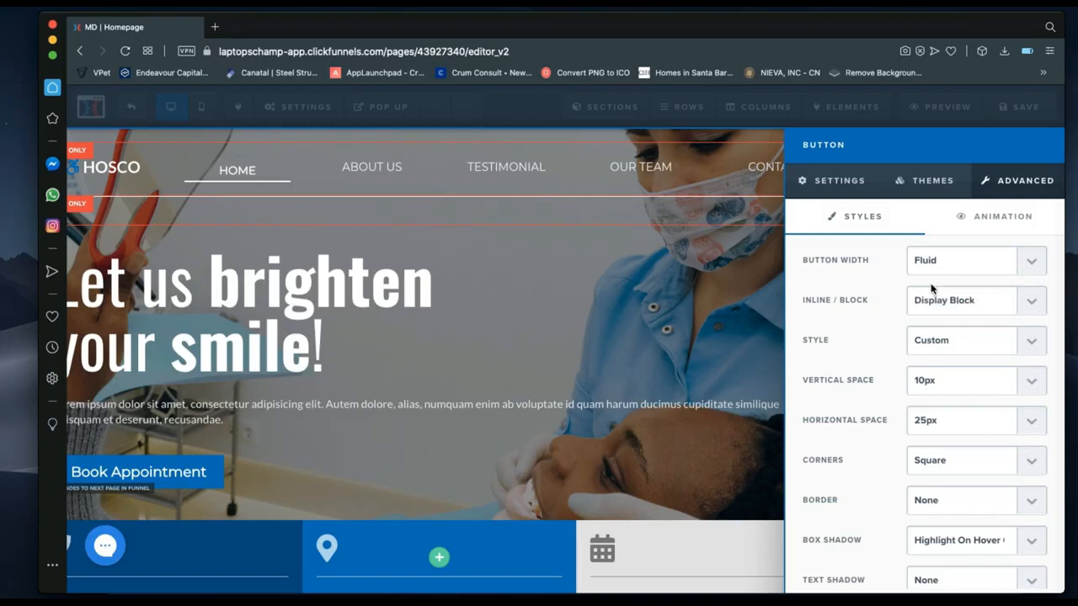
Try the Line Flat button style, then revert to the Custom solid style.
left_click(943, 348)
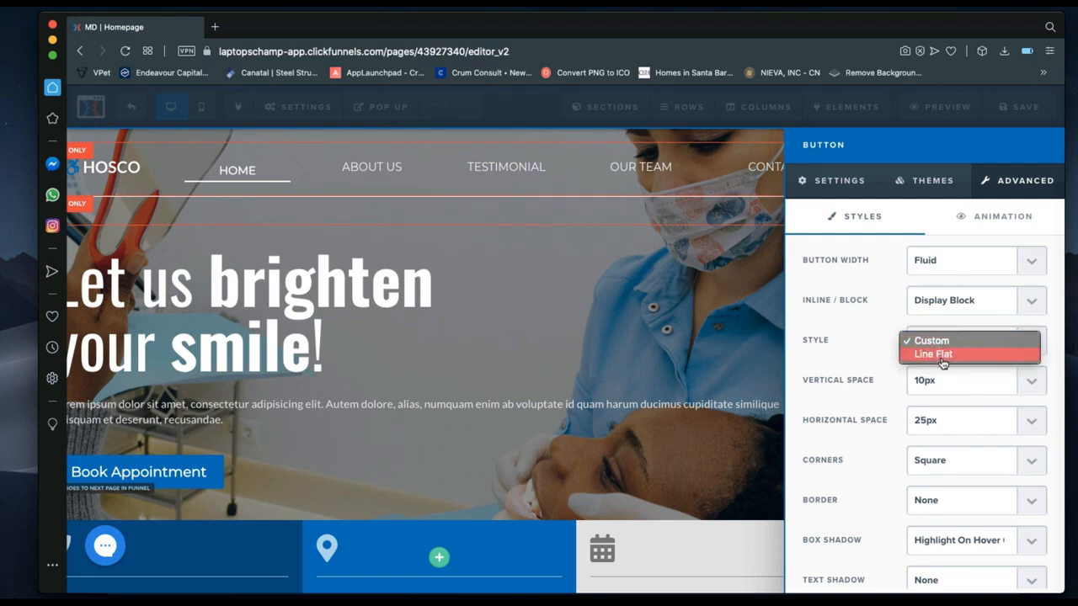
left_click(940, 355)
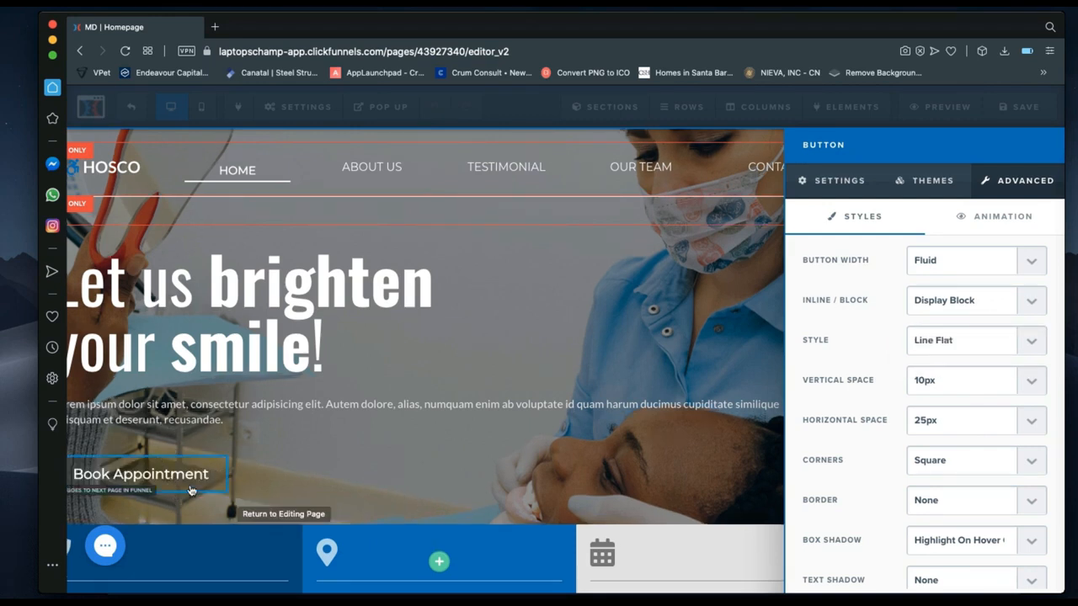
left_click(950, 340)
left_click(950, 329)
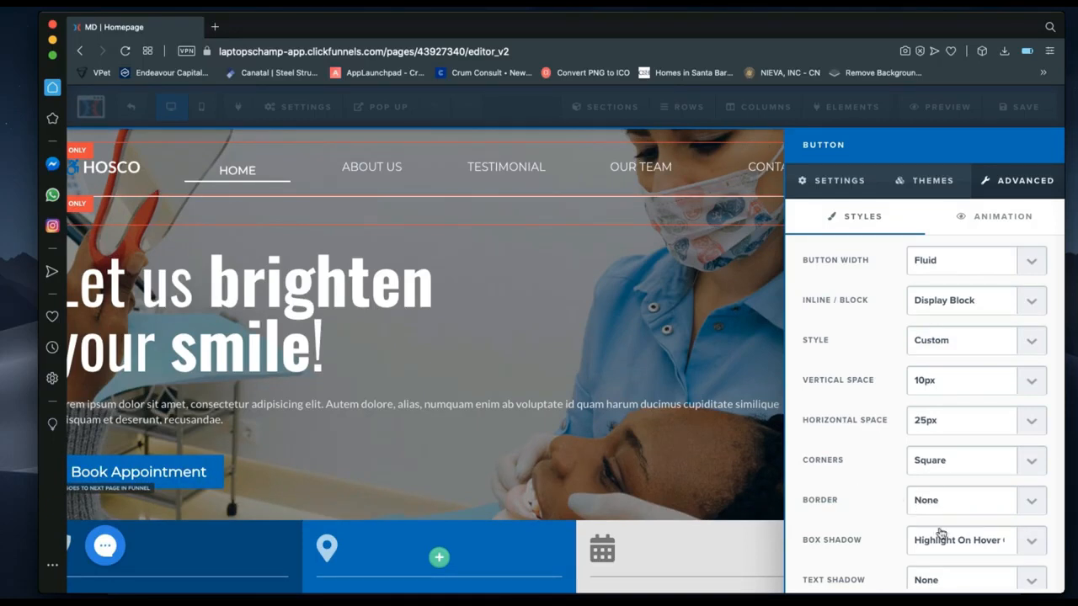
left_click(806, 182)
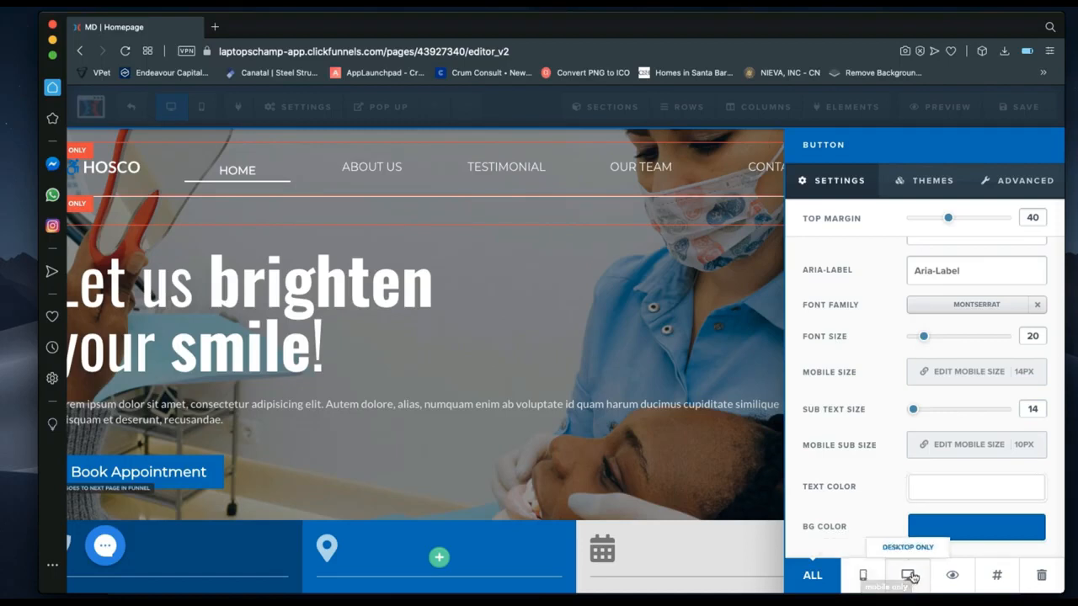
Close the button panel and scroll to the Emergency Call, Where Are We? and Schedule boxes.
left_click(514, 456)
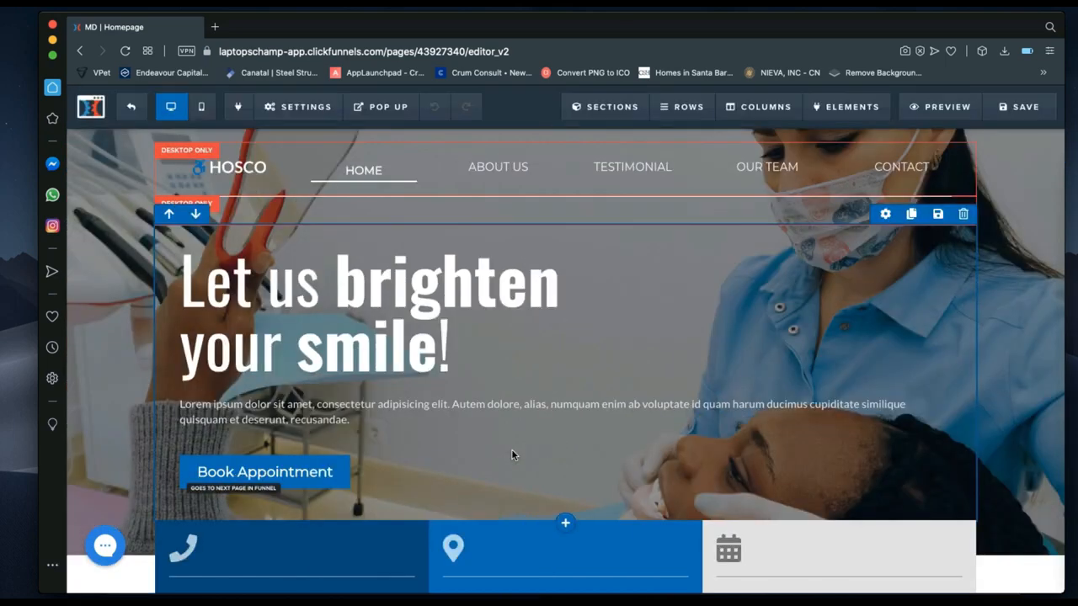
scroll(511, 455, "down", 3)
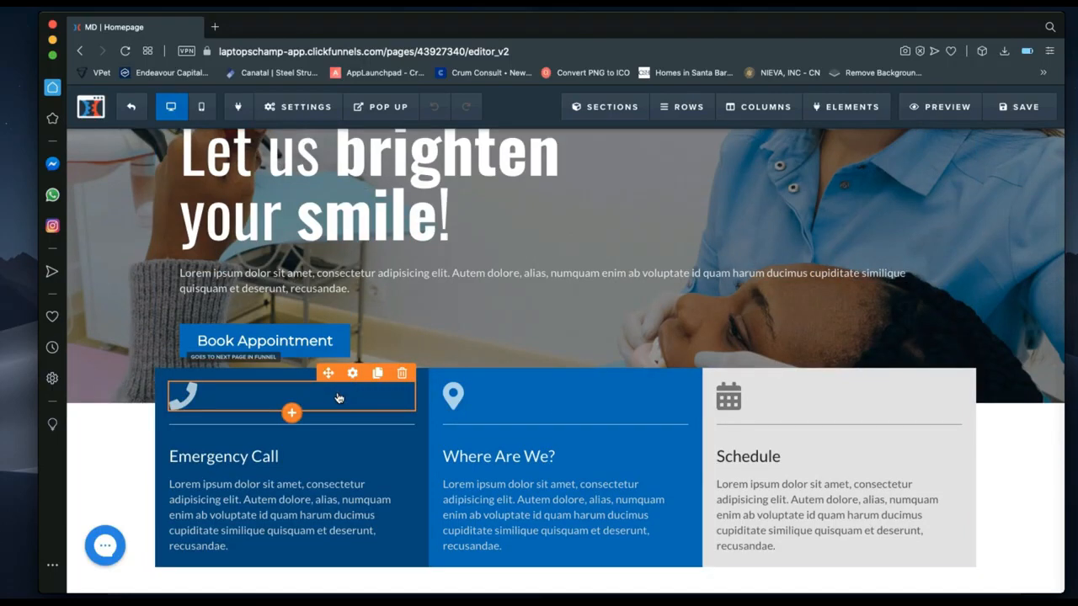
scroll(529, 362, "up", 2)
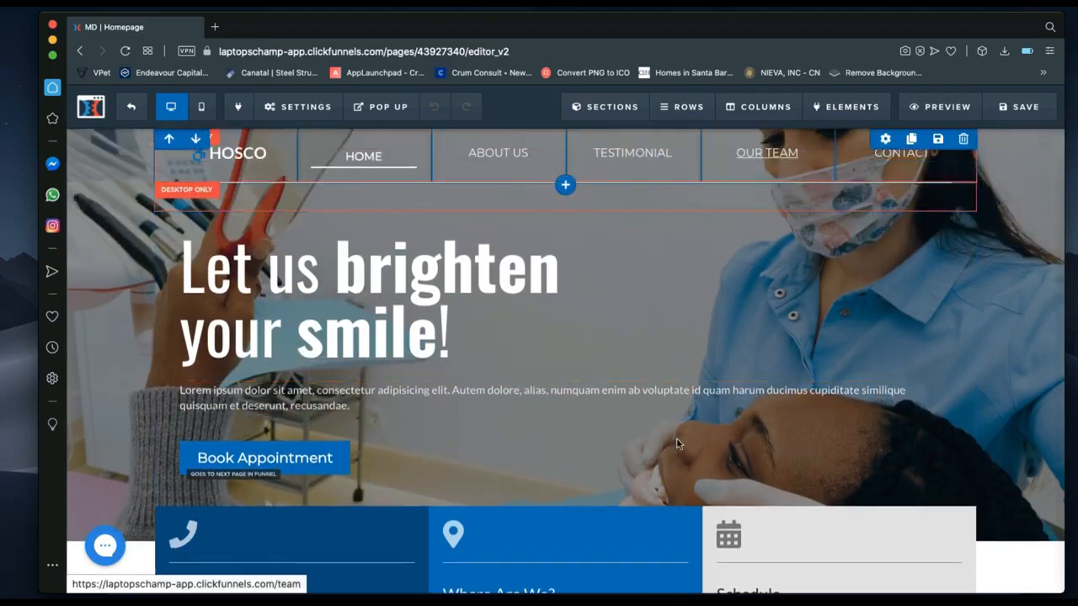
scroll(678, 446, "down", 4)
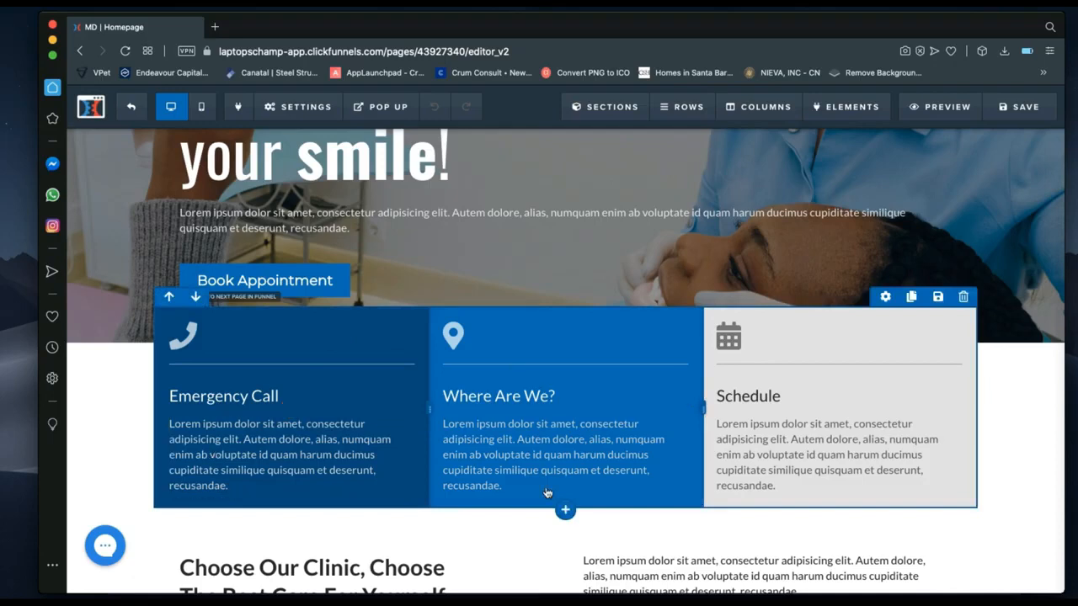
scroll(775, 379, "up", 1)
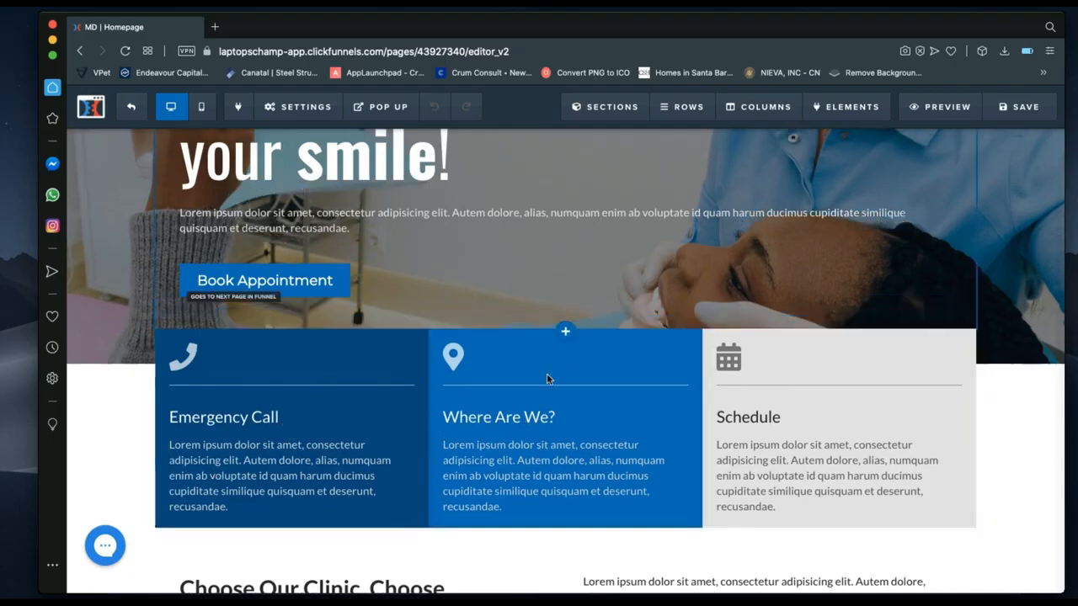
scroll(325, 376, "down", 1)
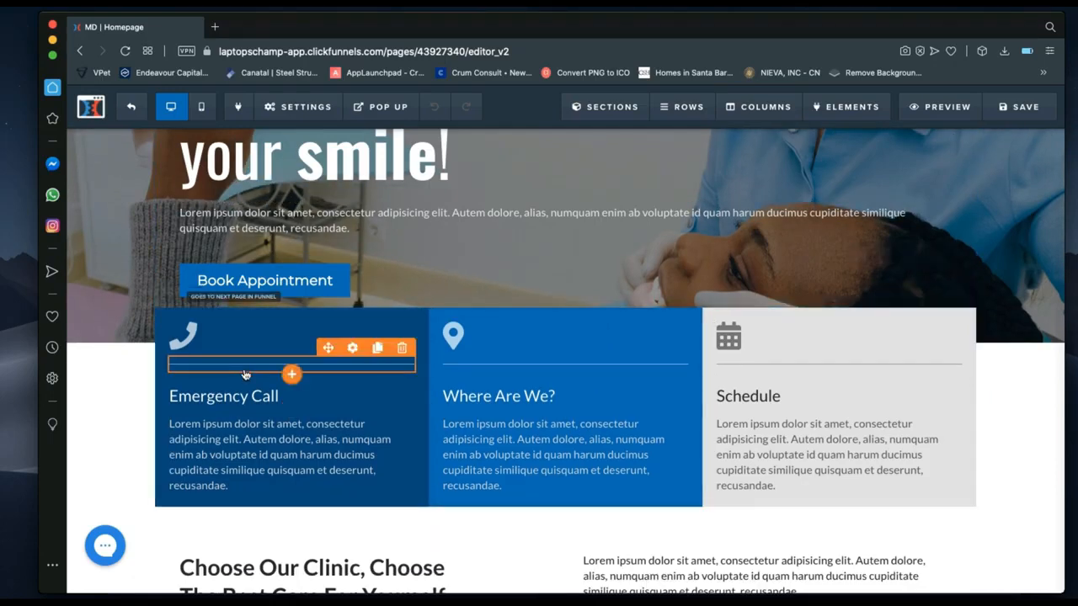
scroll(707, 194, "up", 1)
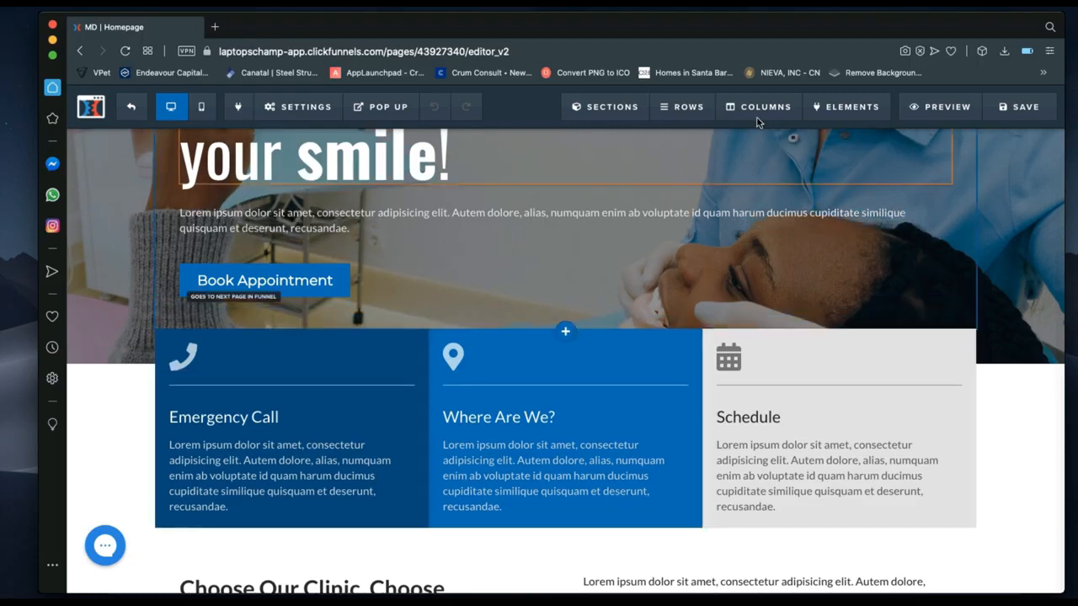
scroll(756, 122, "down", 1)
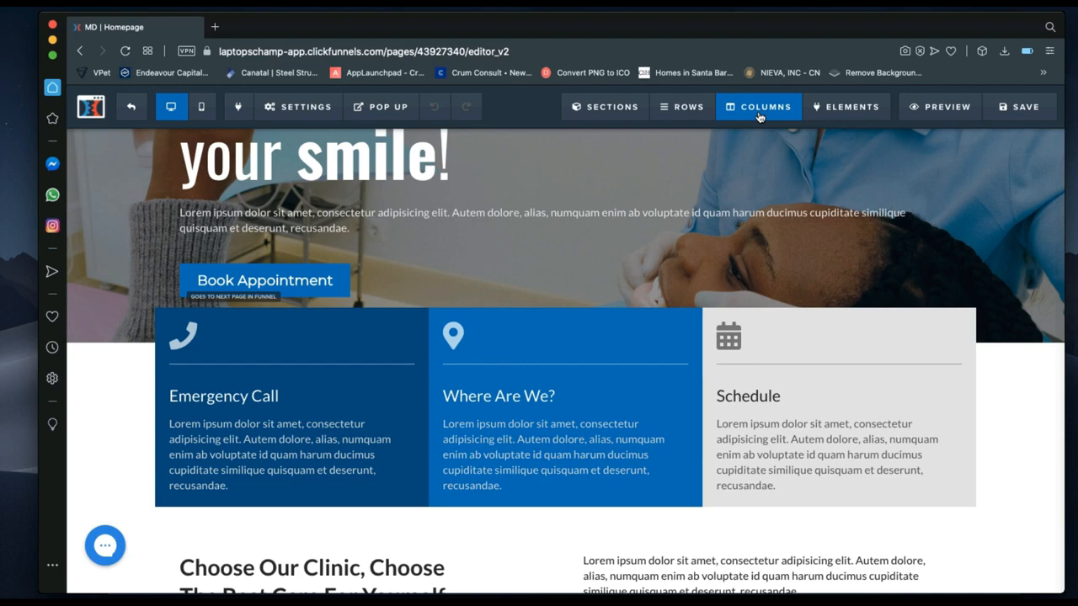
Open the Manage Columns list and scroll to the 3-column feature row's columns.
left_click(759, 116)
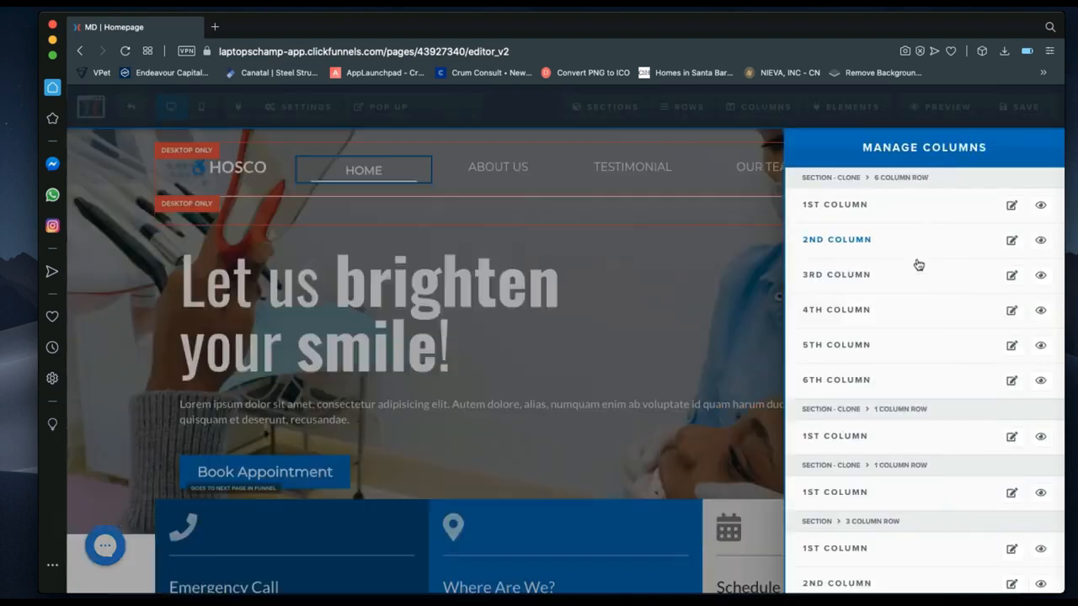
scroll(935, 412, "down", 2)
scroll(936, 414, "down", 5)
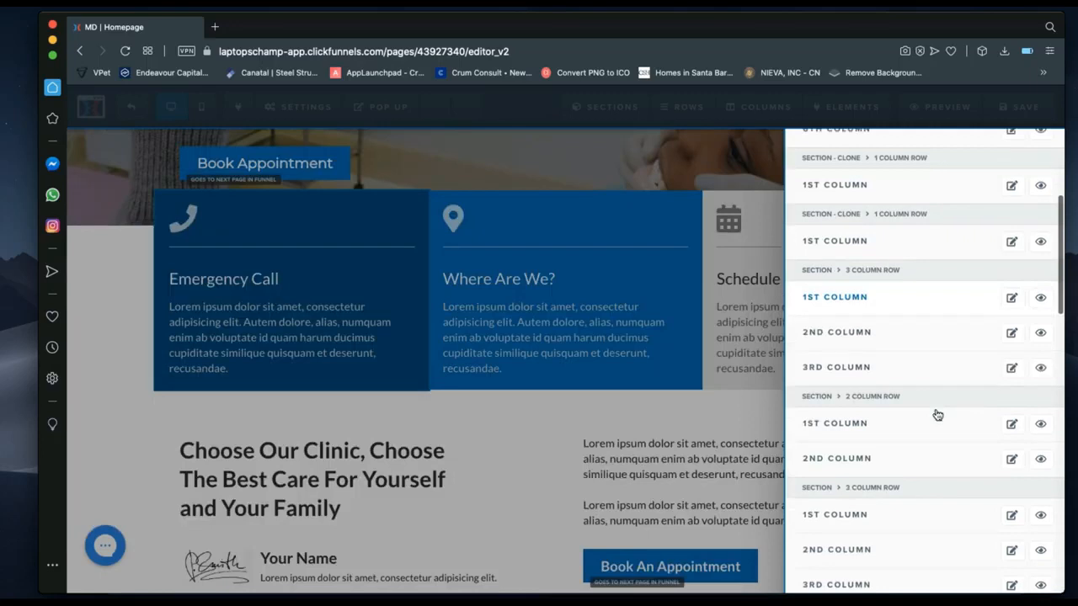
scroll(937, 415, "up", 5)
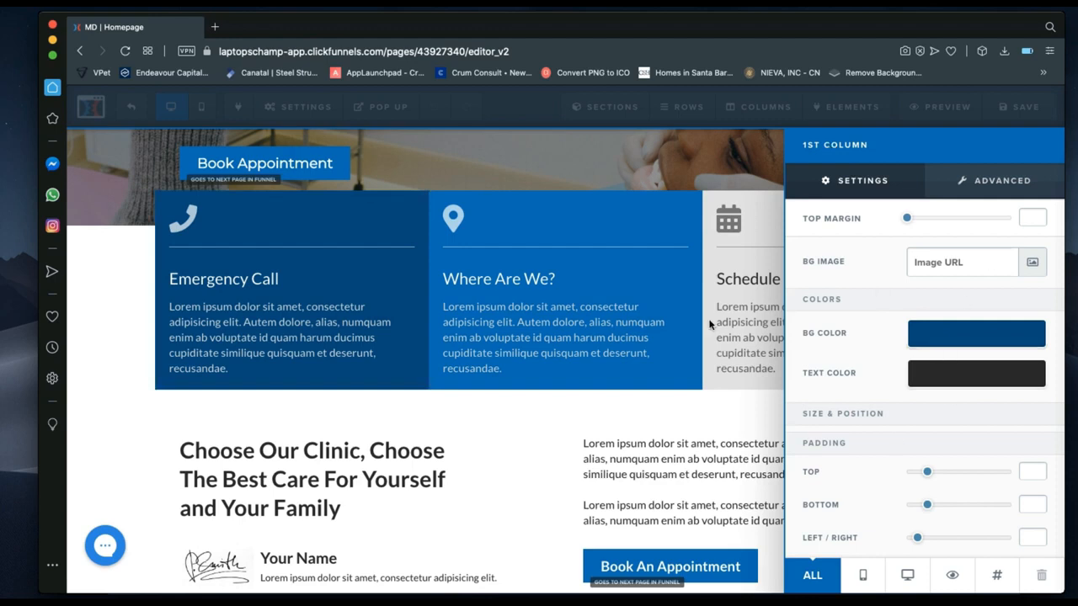
Set the Emergency Call column's text colour to white.
left_click(981, 373)
left_click(895, 423)
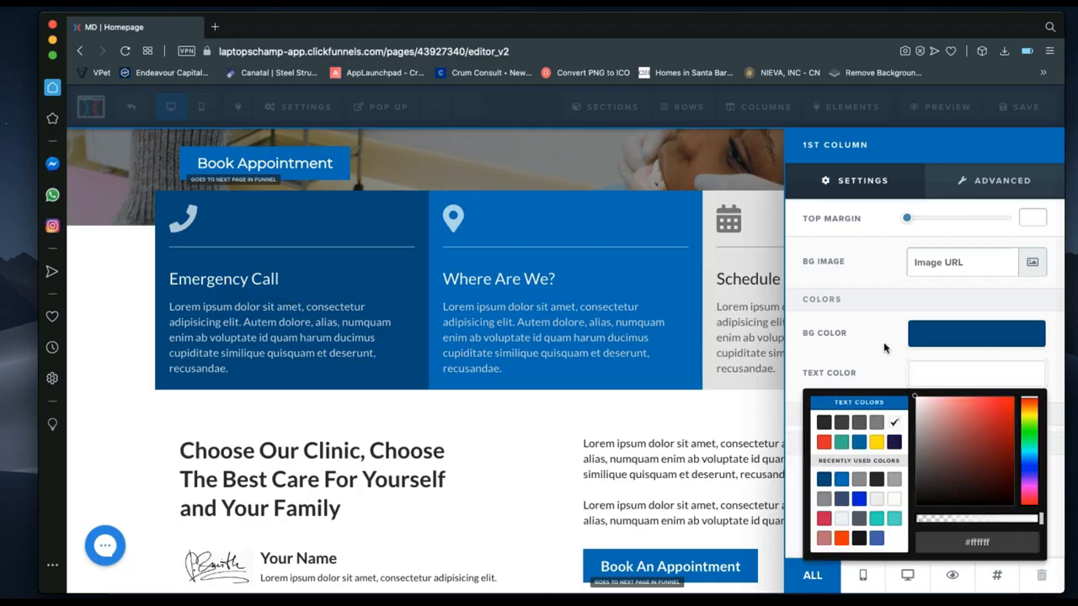
left_click(884, 348)
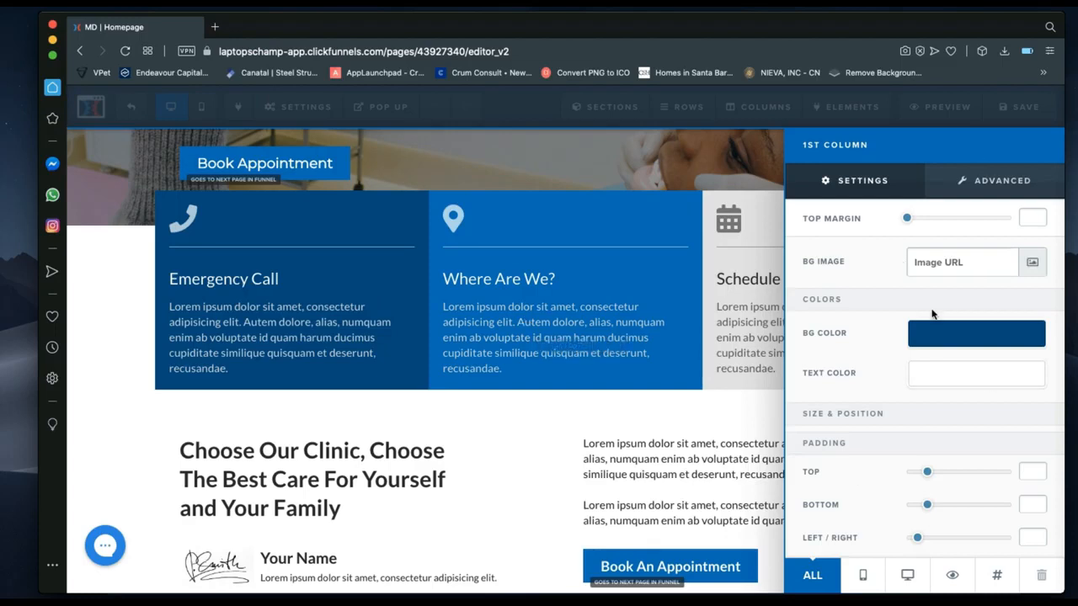
Try orange and teal backgrounds, then keep the column's dark blue #00518c background.
left_click(974, 332)
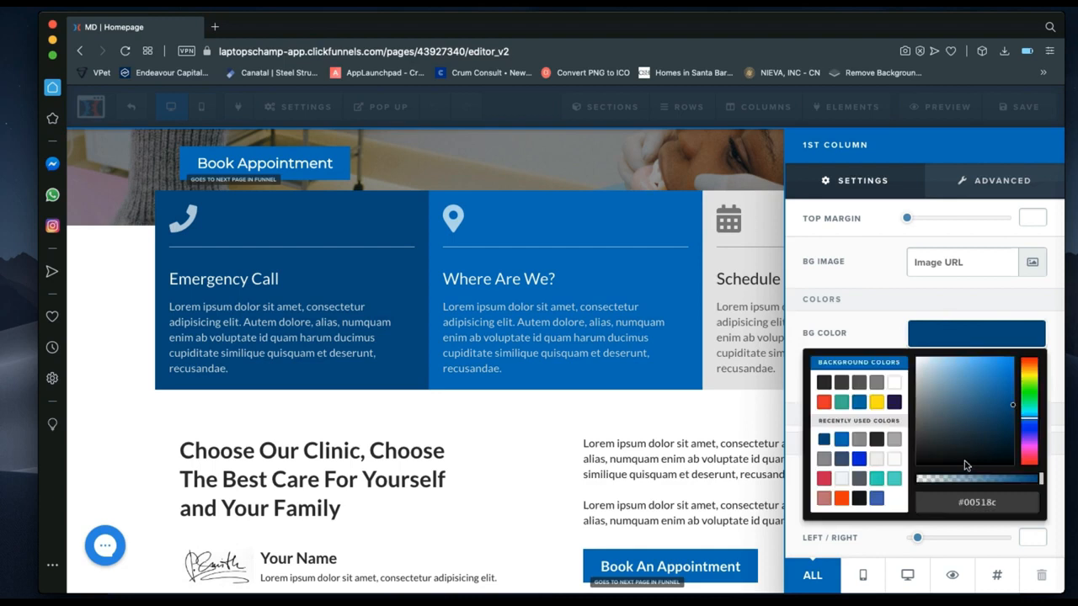
left_click_drag(999, 502, 955, 502)
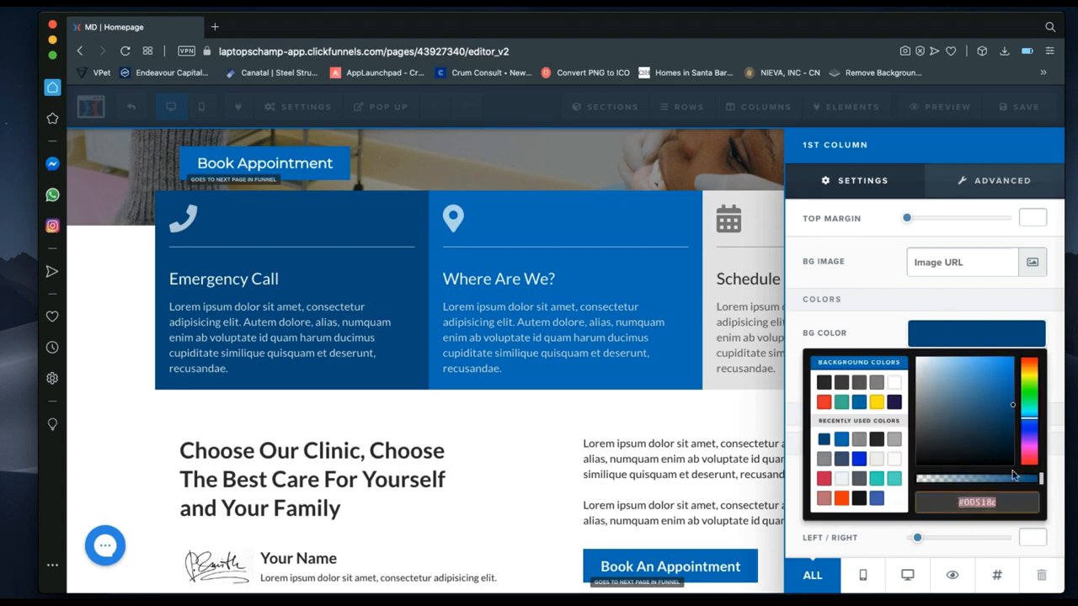
left_click(846, 503)
left_click(842, 500)
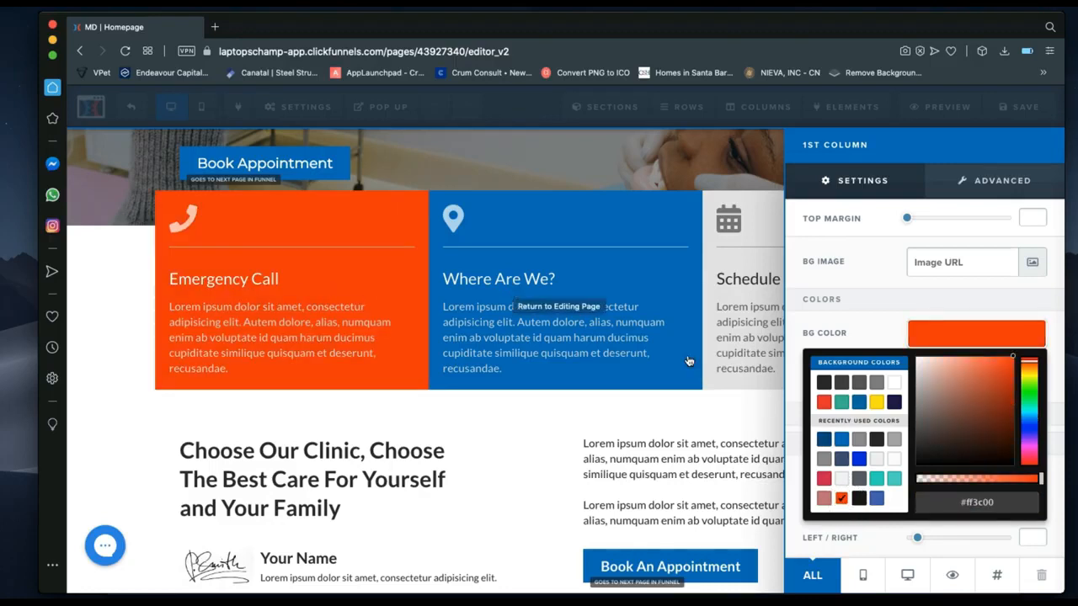
left_click(823, 440)
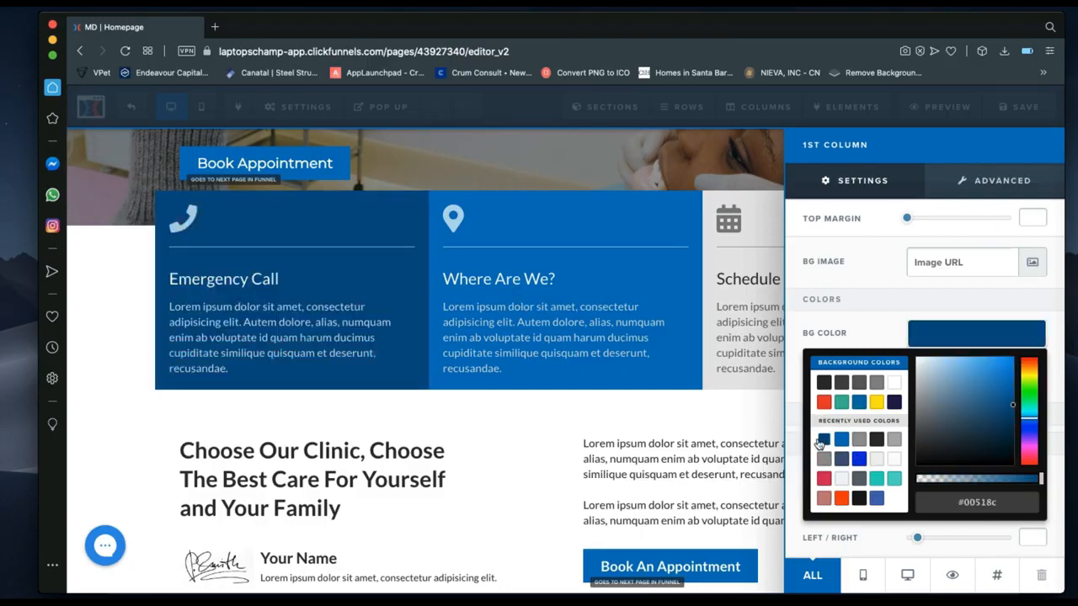
left_click(878, 478)
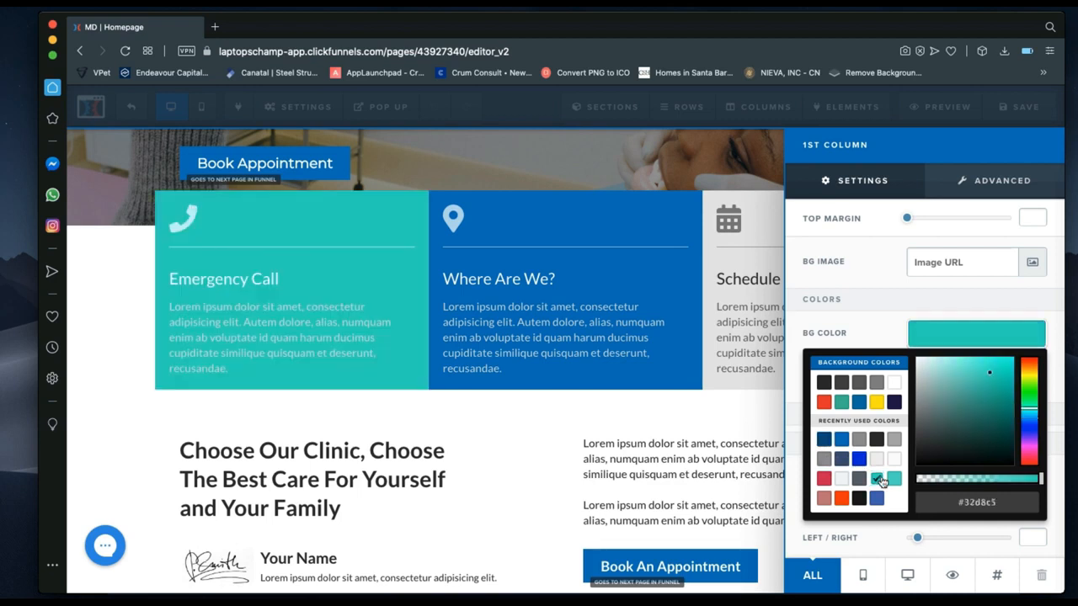
left_click(824, 441)
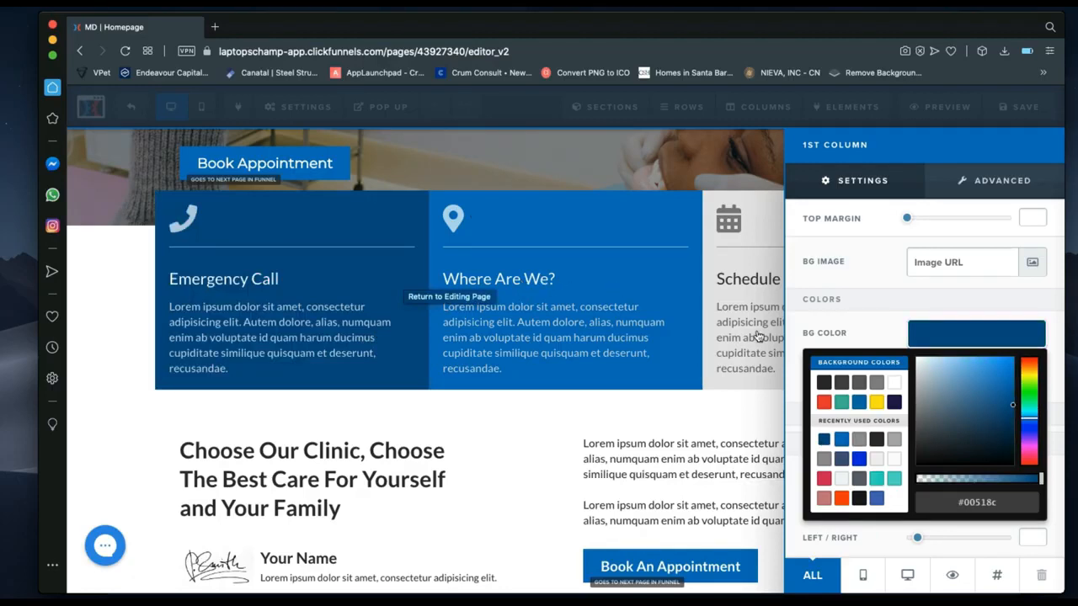
Close the column settings and scroll down to the signature block under 'Choose Our Clinic'.
left_click(478, 489)
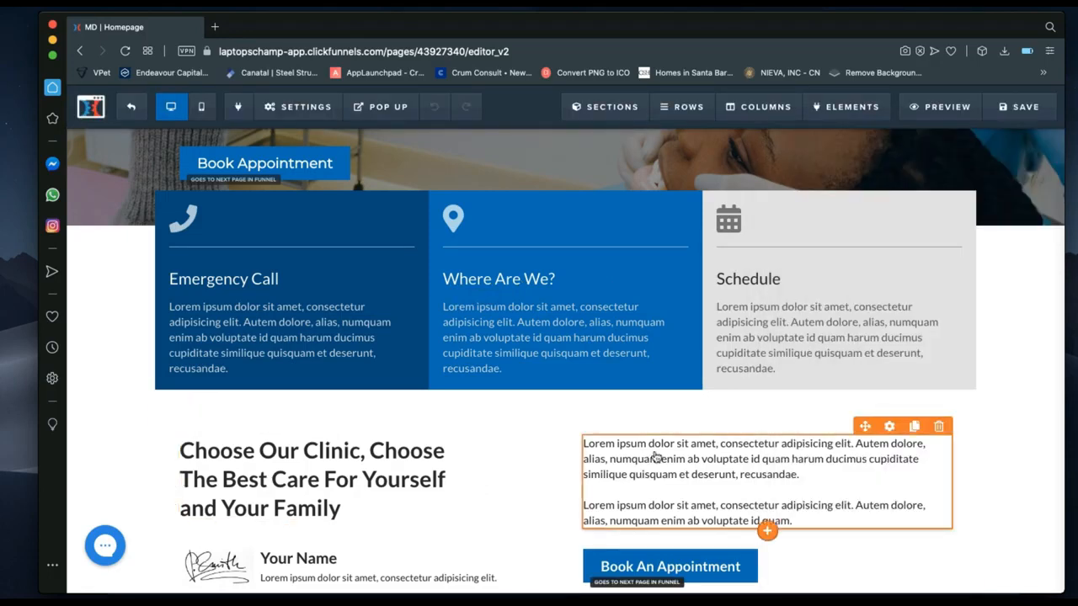
scroll(744, 476, "down", 3)
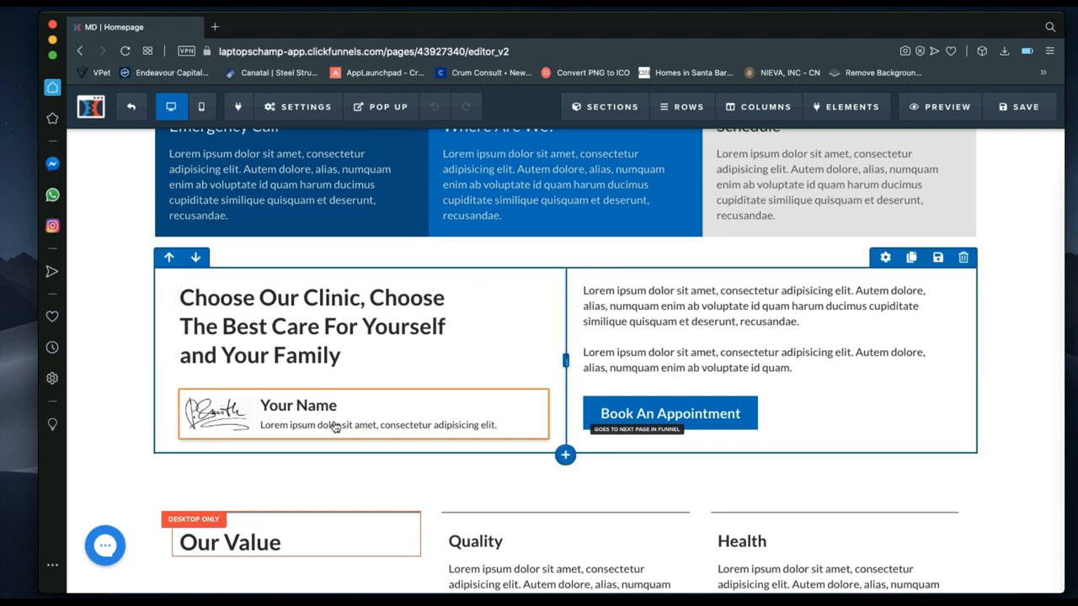
mouse_move(384, 421)
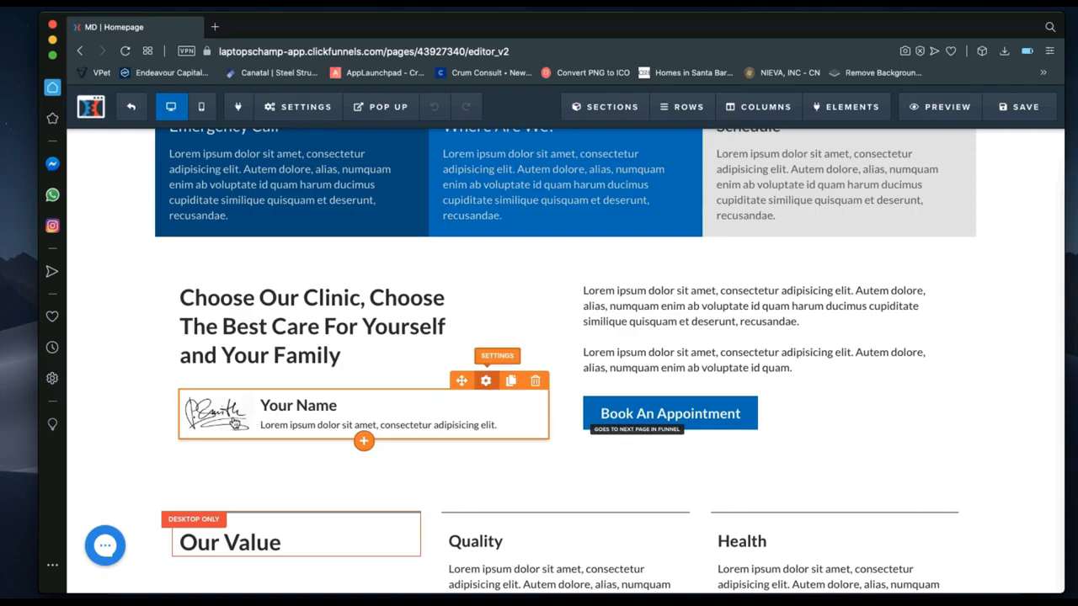
left_click(236, 423)
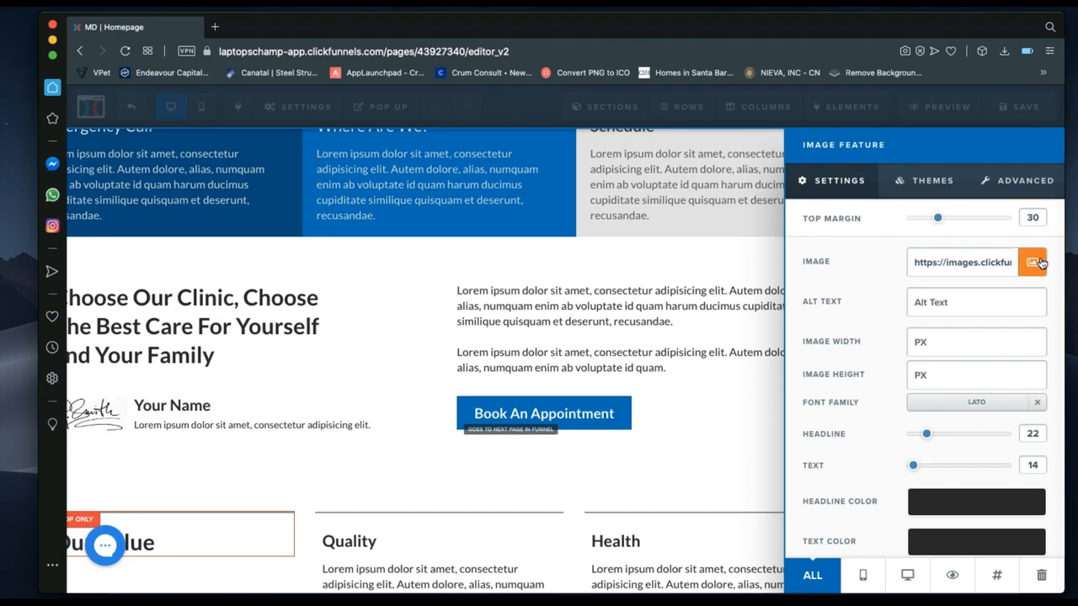
scroll(968, 371, "down", 1)
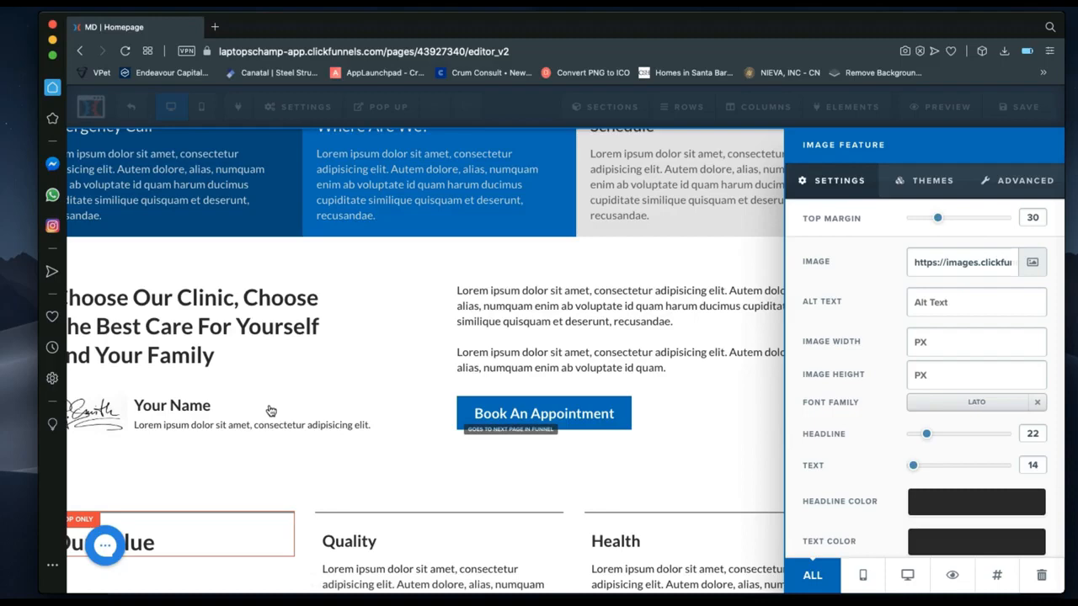
left_click(235, 415)
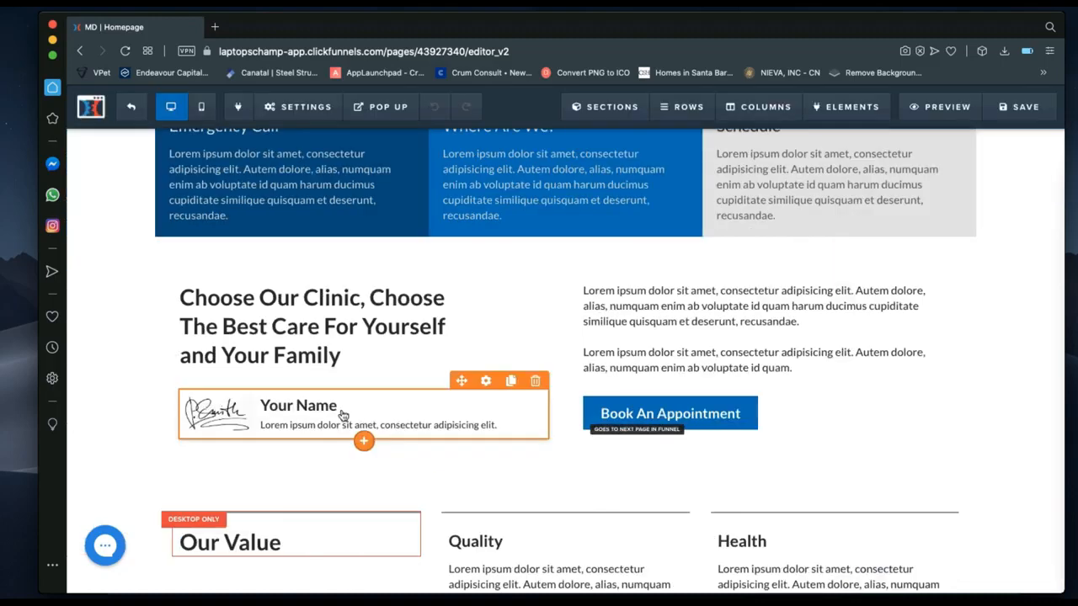
Replace the signature's 'Your Name' heading with the person's name.
left_click(310, 408)
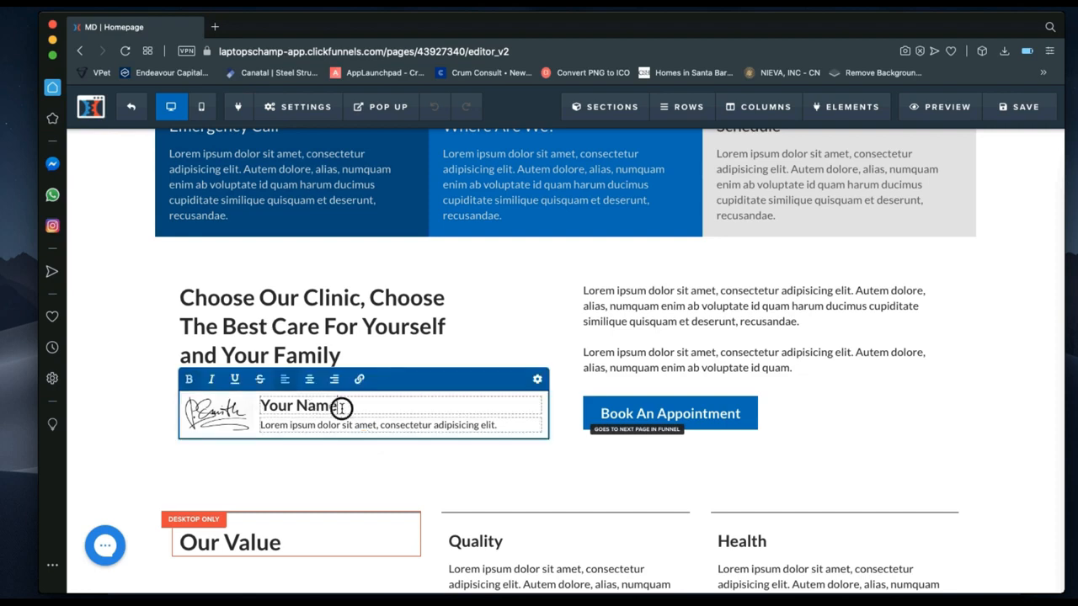
left_click_drag(341, 408, 260, 410)
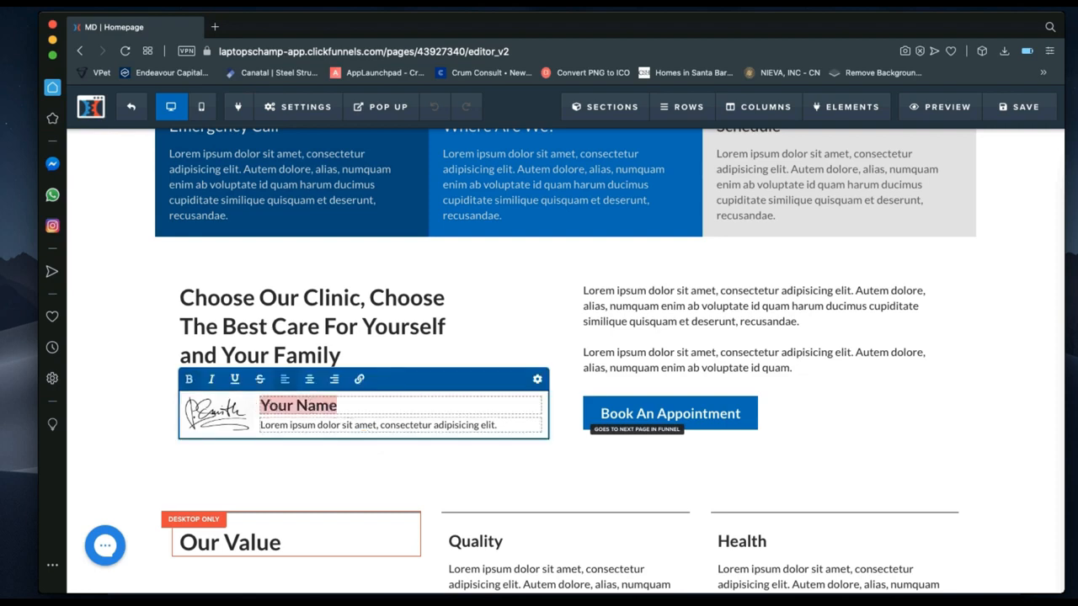
type("Nickla")
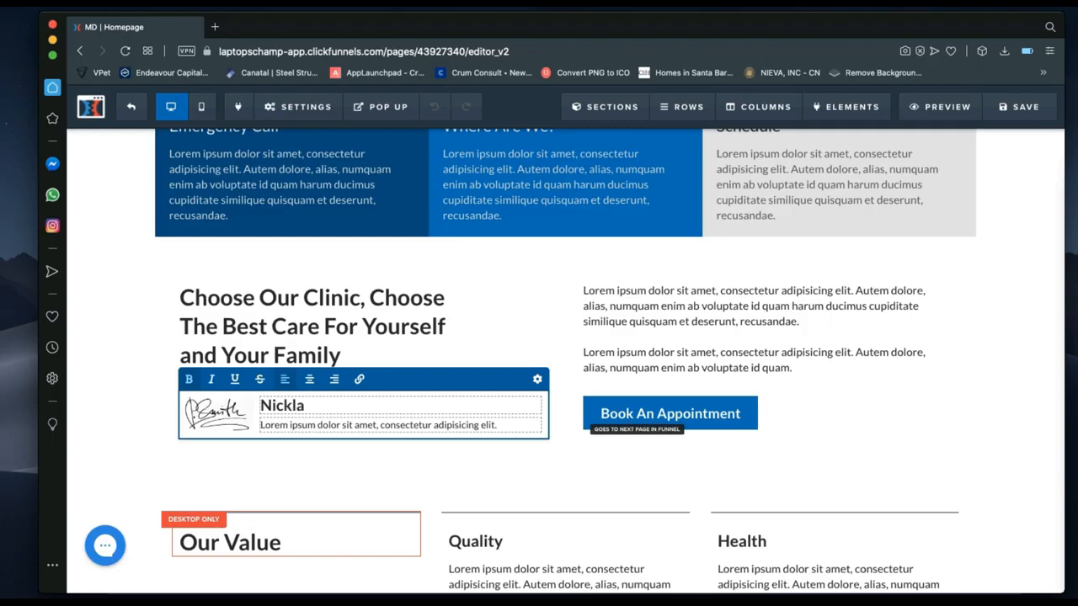
type("us M.")
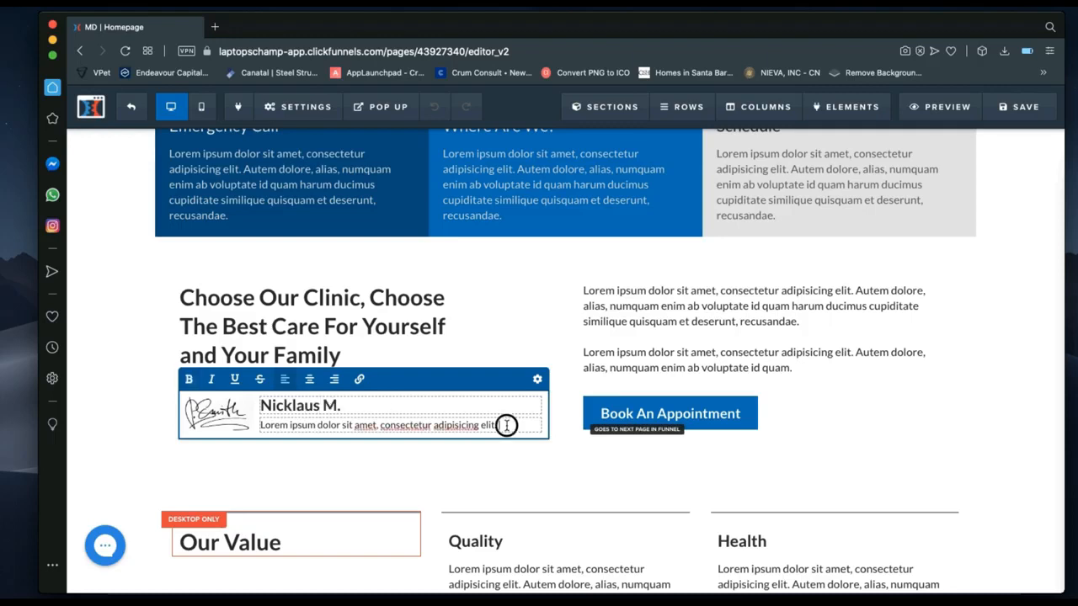
Change the signature's sub-line to 'Lead Programmer | Laptopschamp'.
left_click_drag(504, 425, 262, 424)
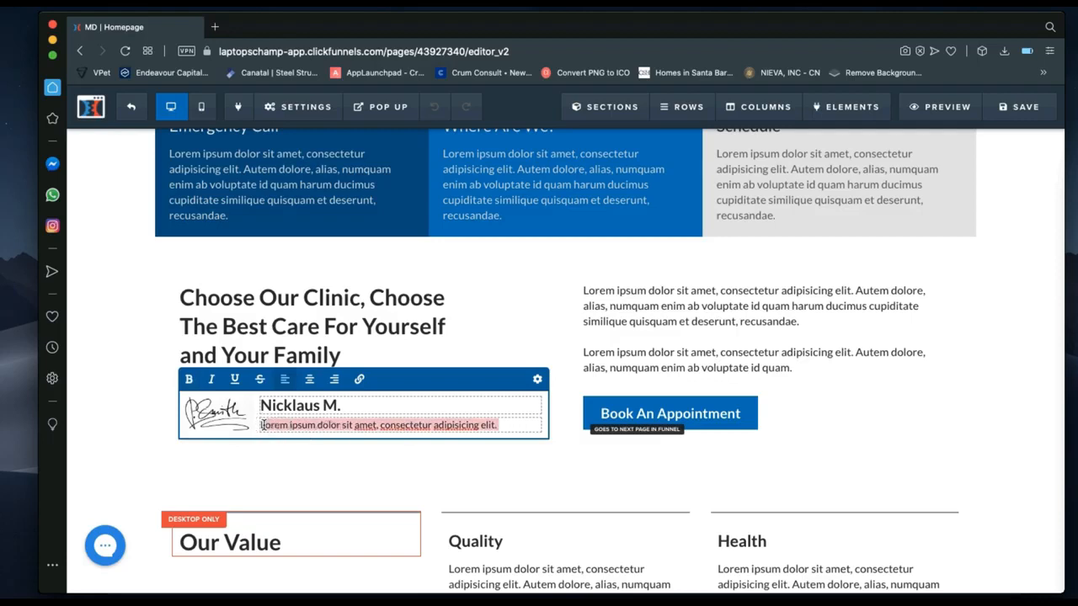
key("BackSpace")
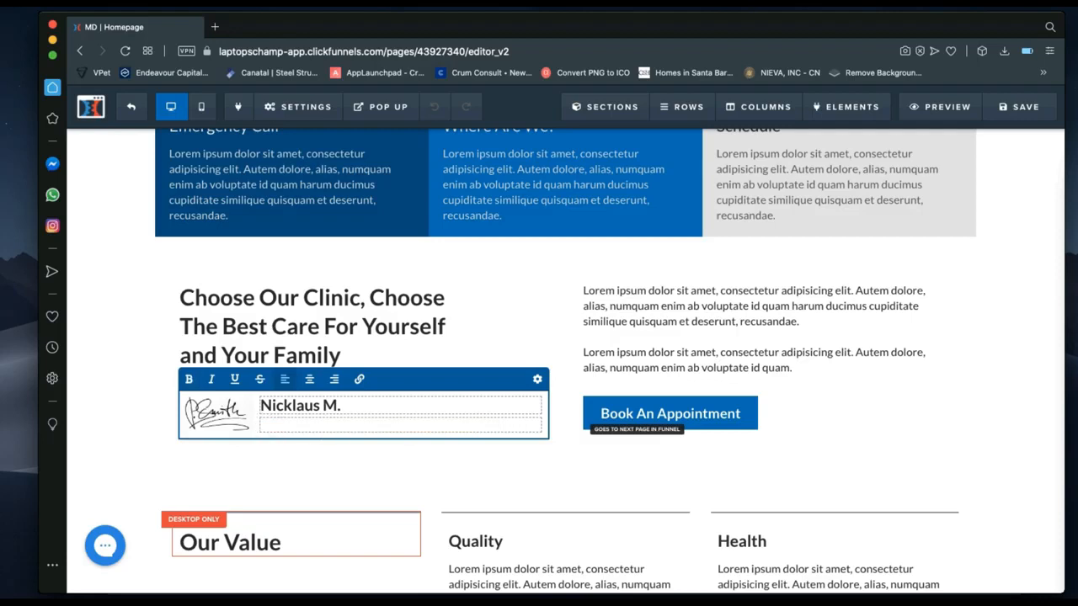
type("Le")
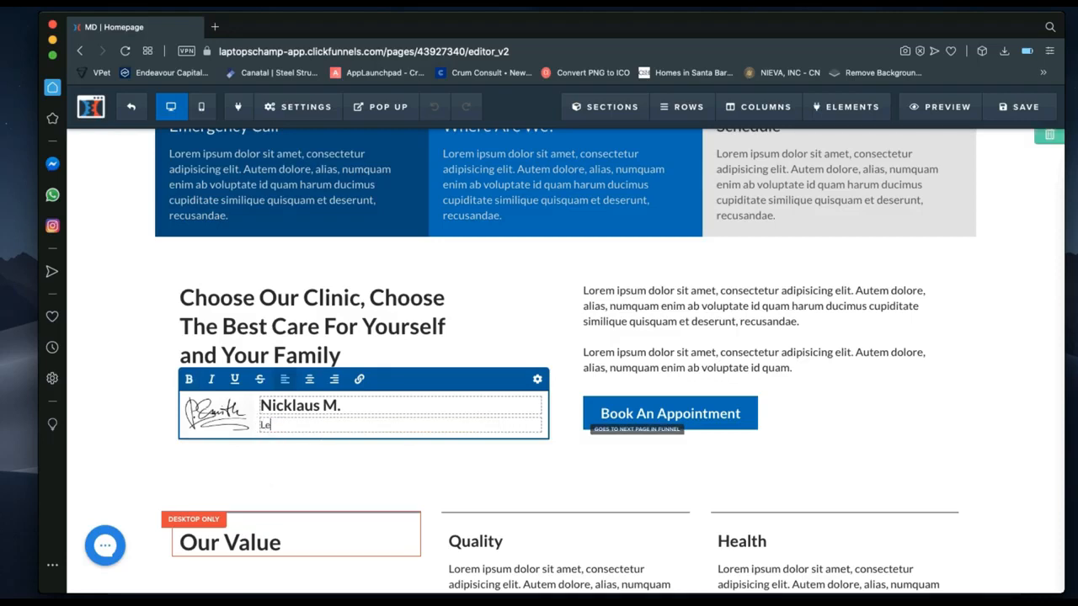
type("ad Programmer | Laptopscham")
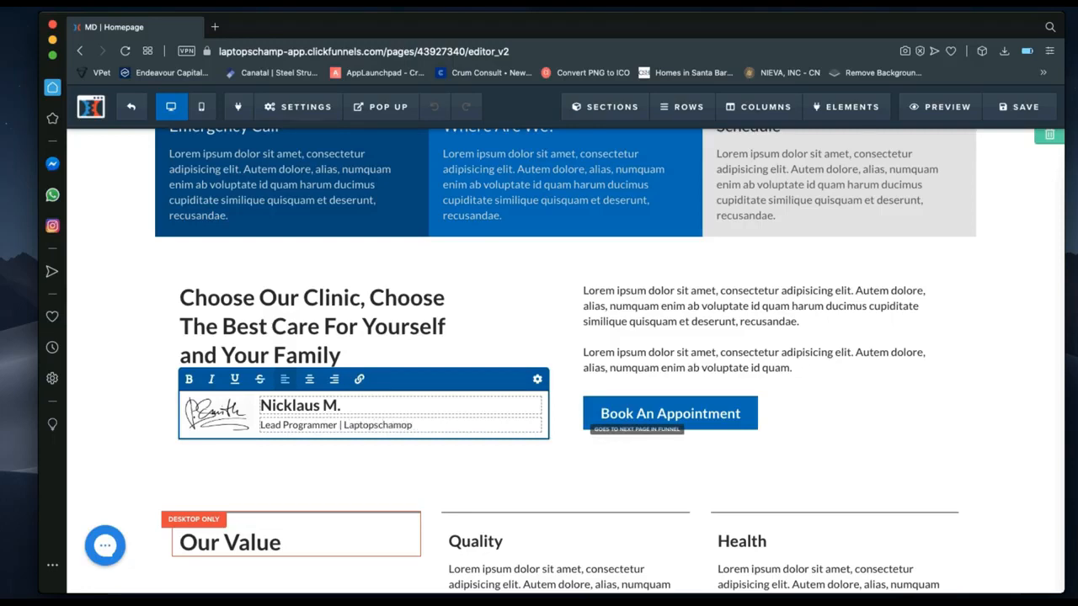
type("p")
left_click(512, 352)
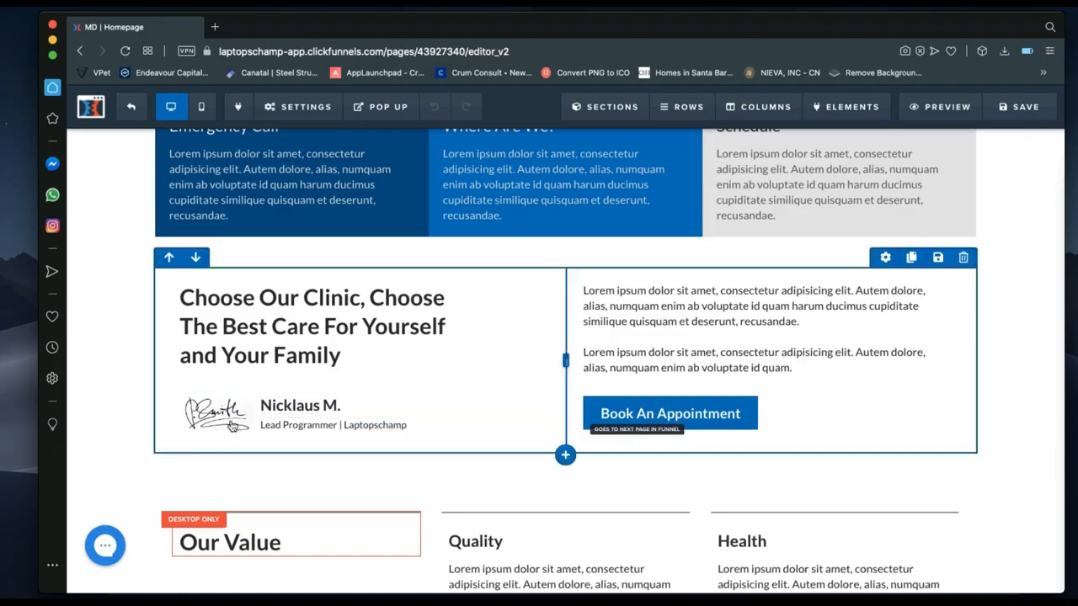
left_click(209, 434)
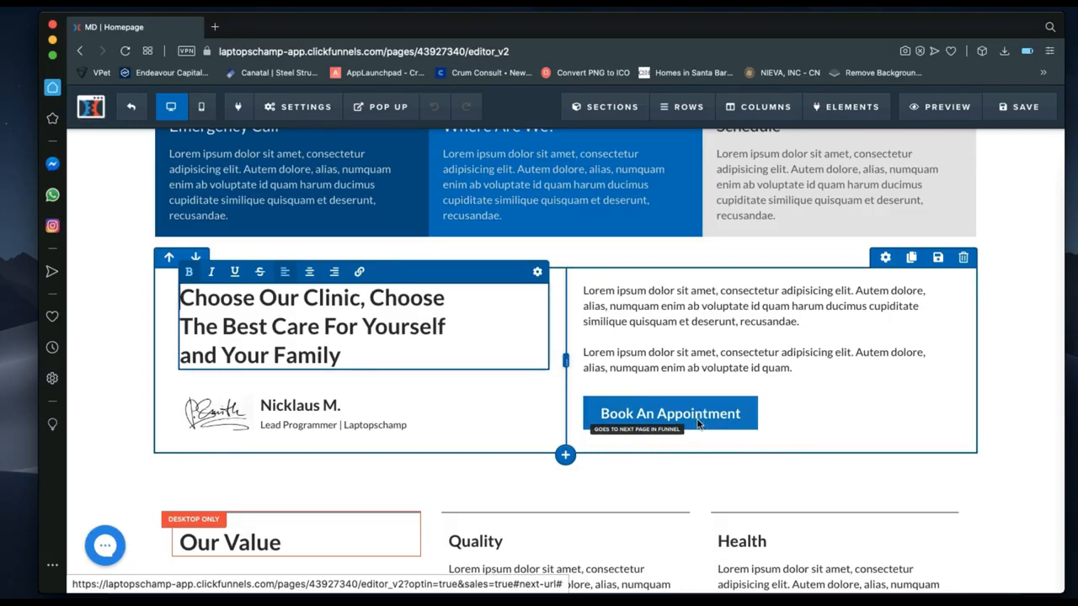
scroll(603, 476, "down", 1)
scroll(603, 477, "down", 4)
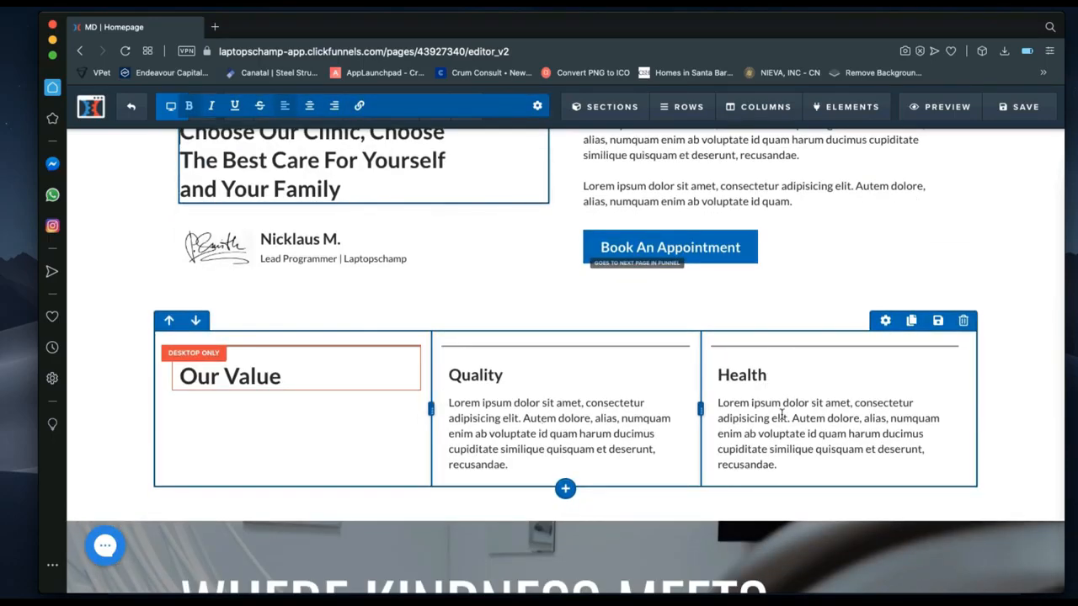
scroll(738, 402, "down", 10)
scroll(738, 402, "down", 1)
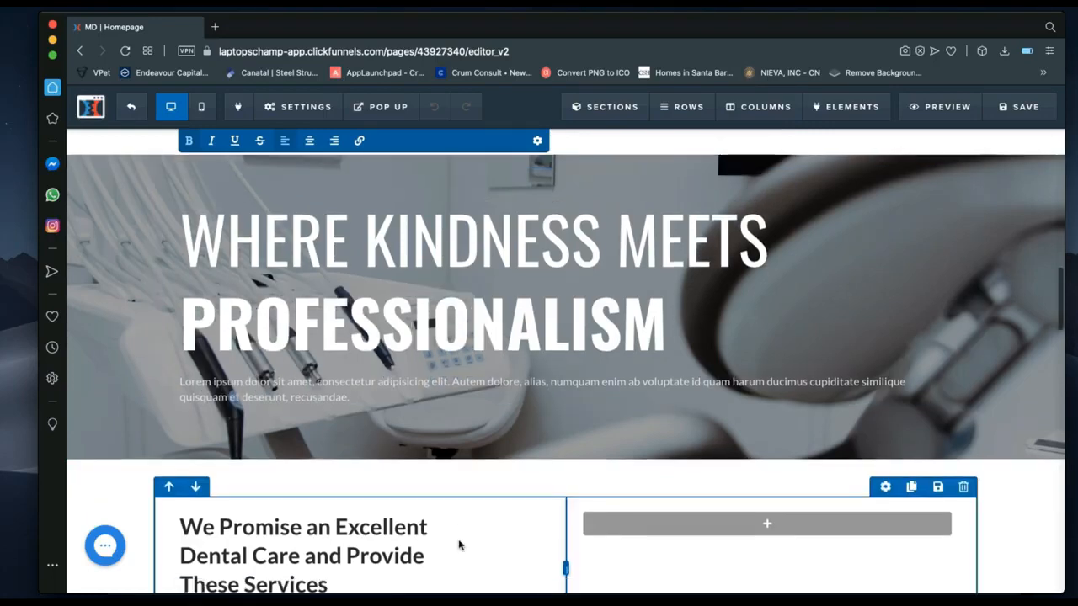
scroll(459, 541, "down", 3)
scroll(459, 541, "down", 1)
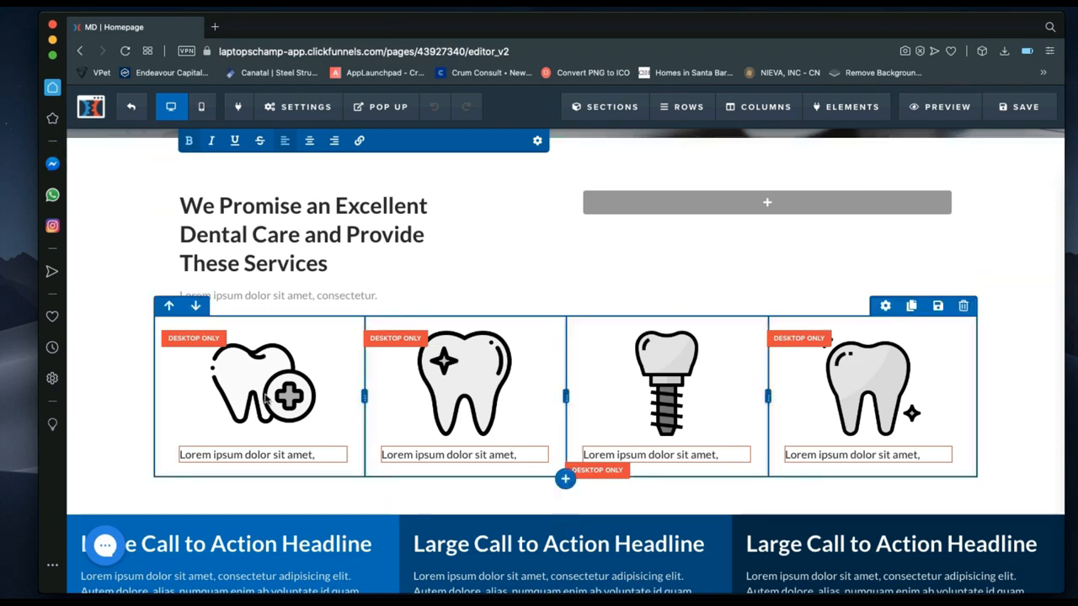
left_click(250, 380)
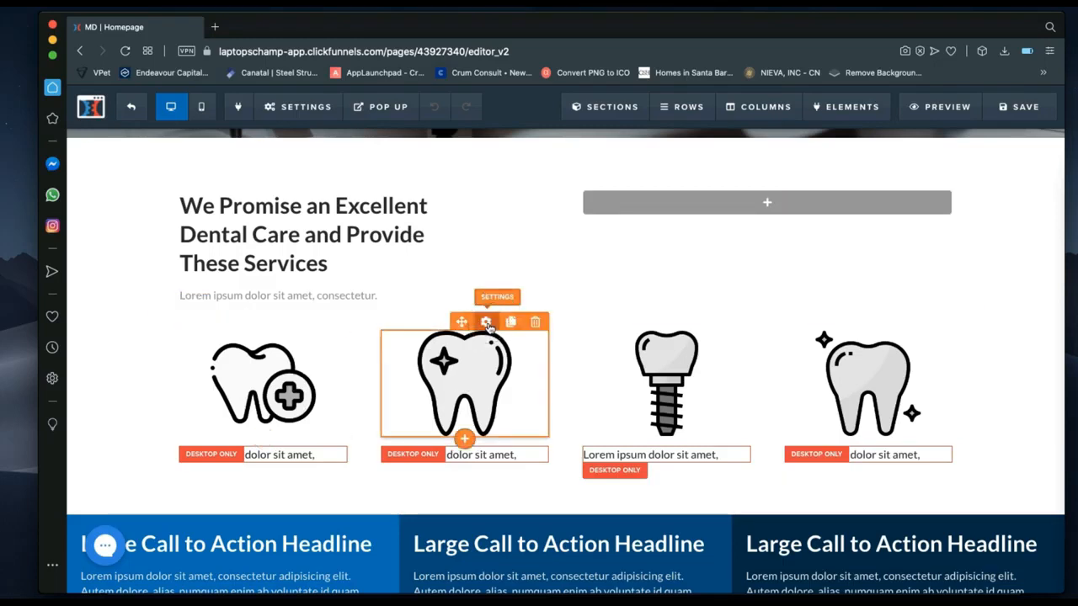
left_click(486, 323)
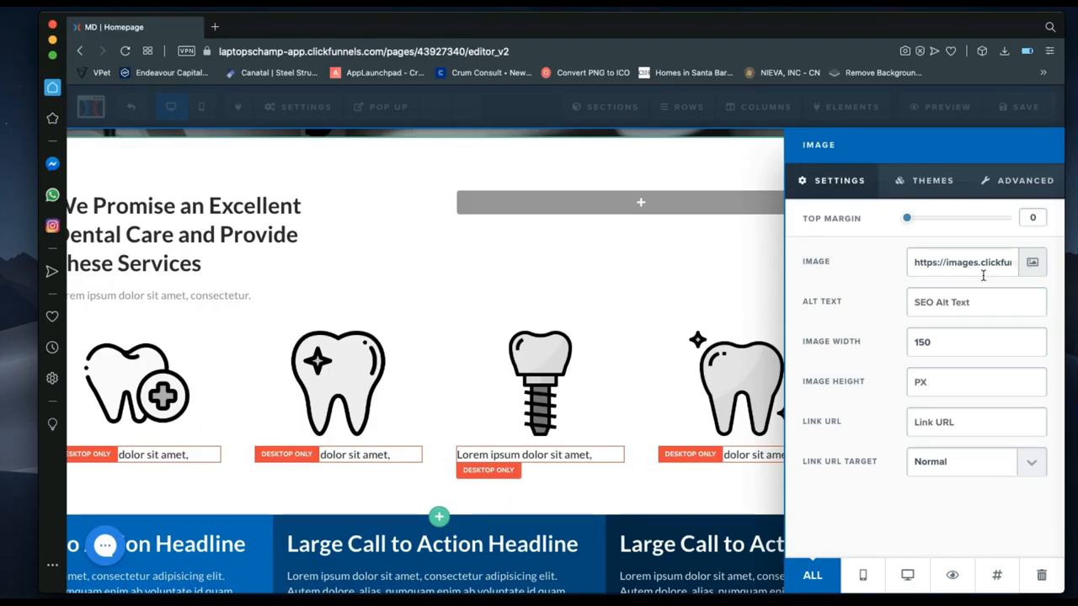
left_click(1027, 266)
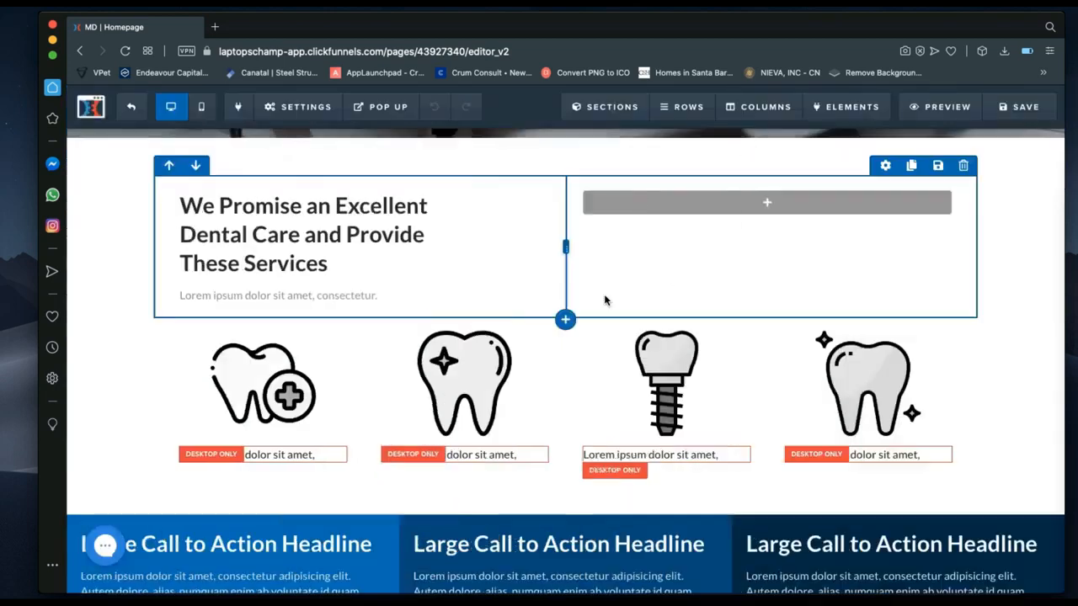
left_click(604, 301)
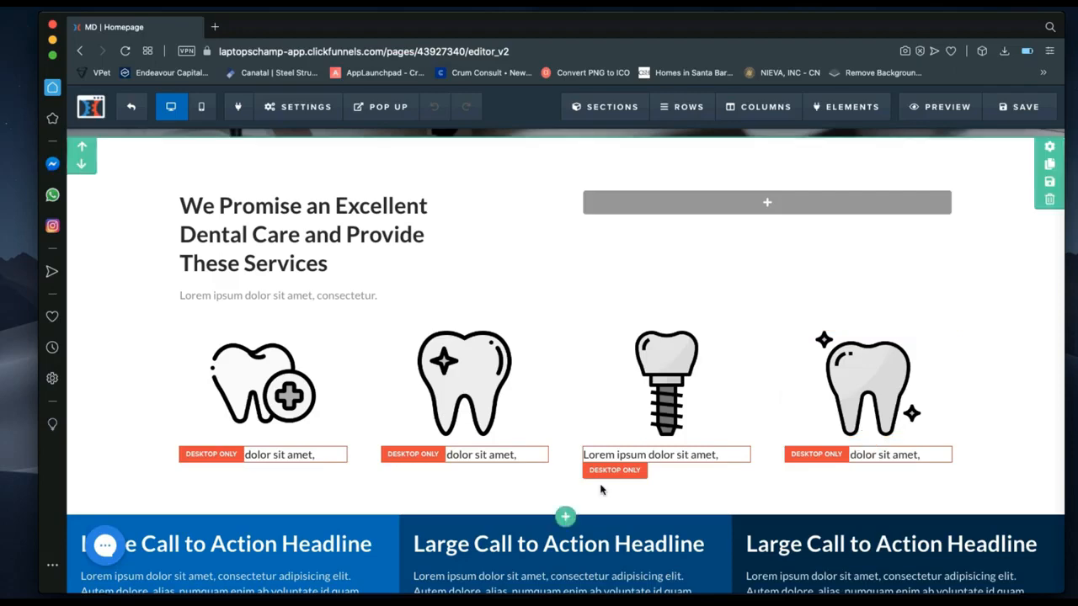
scroll(602, 491, "down", 1)
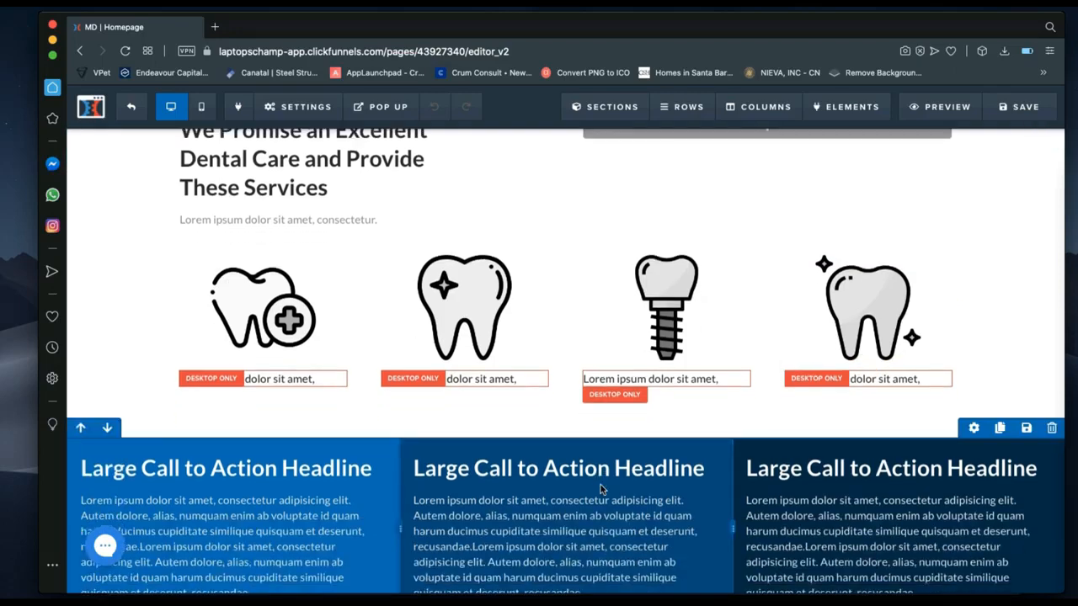
scroll(602, 490, "down", 2)
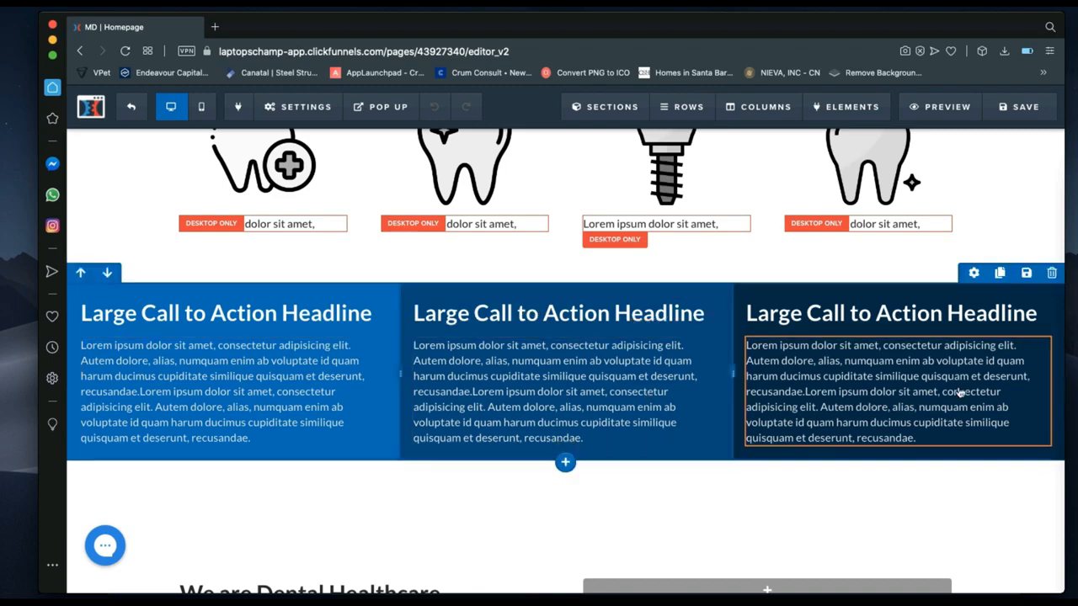
scroll(959, 393, "down", 2)
scroll(958, 392, "down", 3)
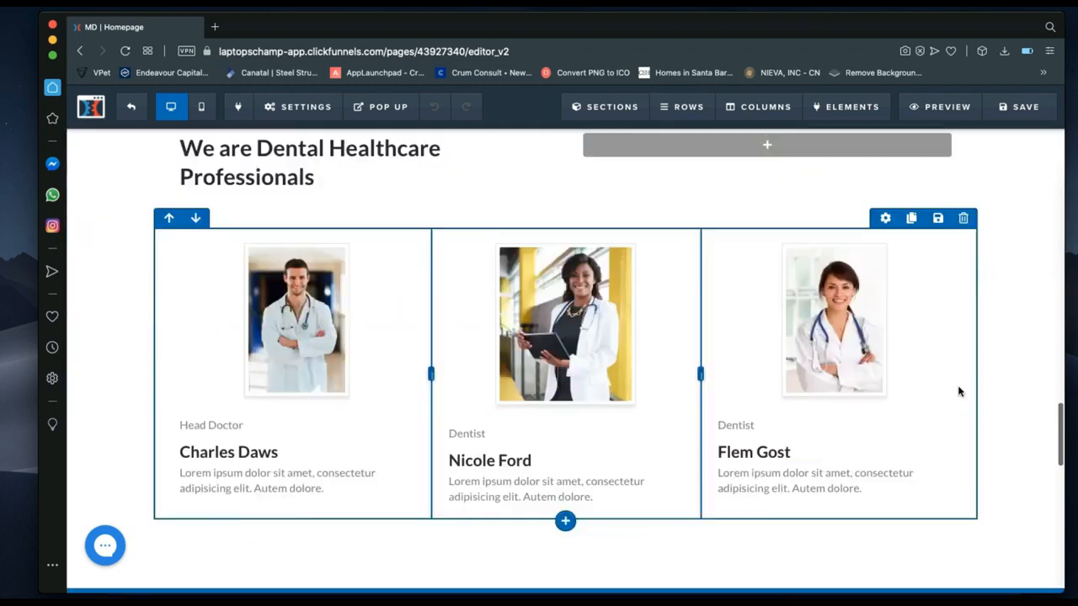
scroll(958, 392, "up", 5)
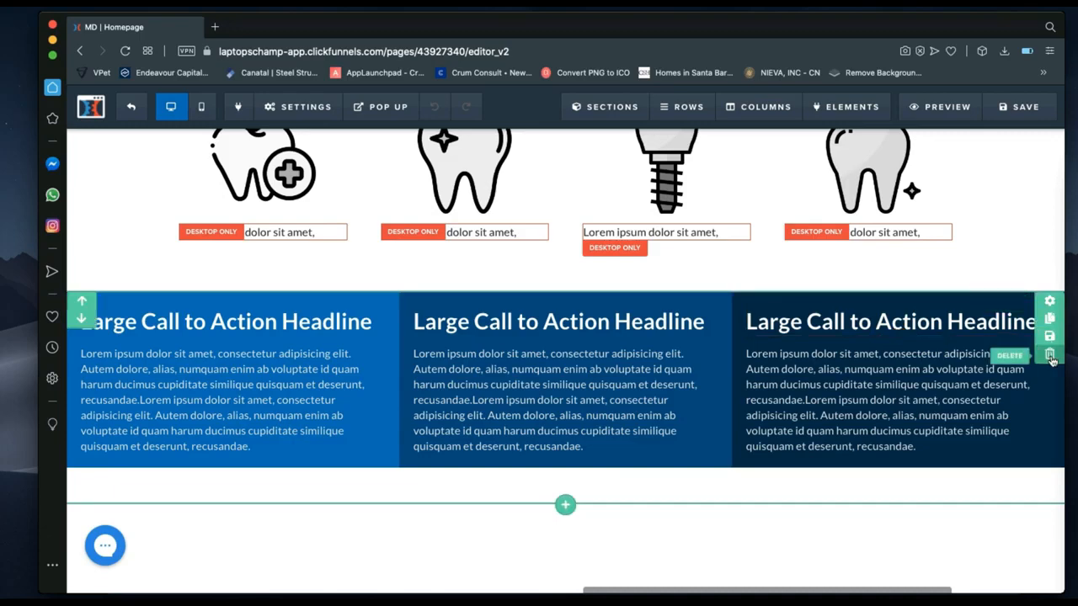
scroll(493, 517, "down", 5)
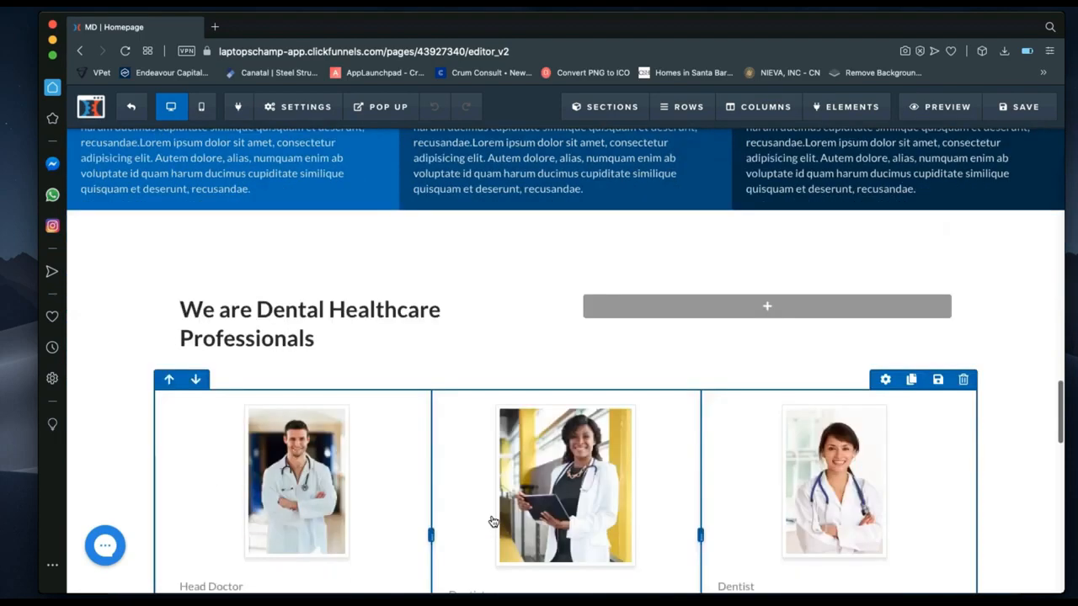
scroll(356, 414, "down", 3)
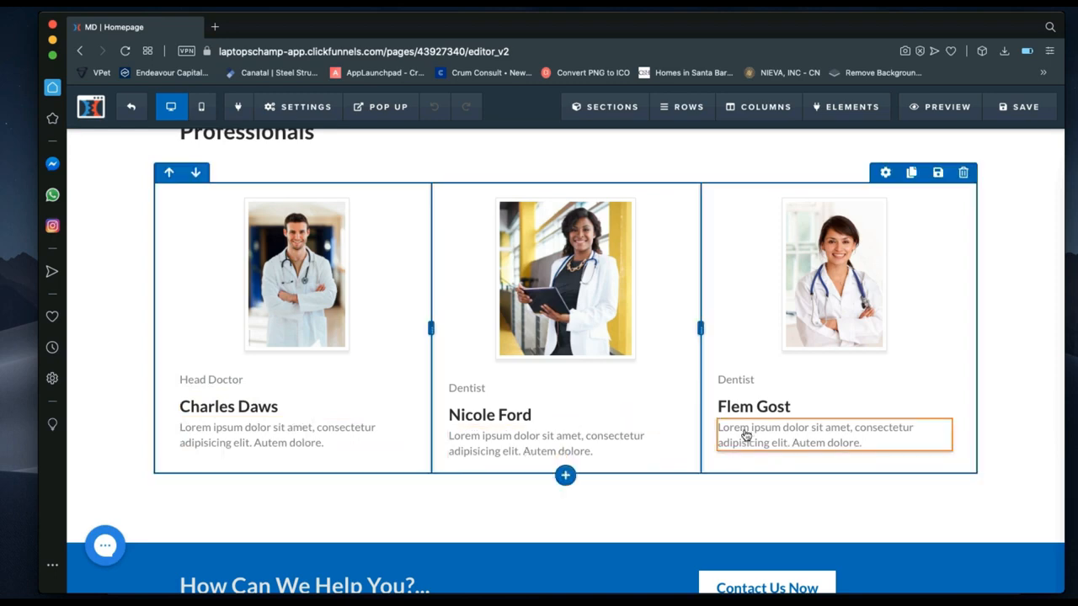
scroll(745, 436, "down", 5)
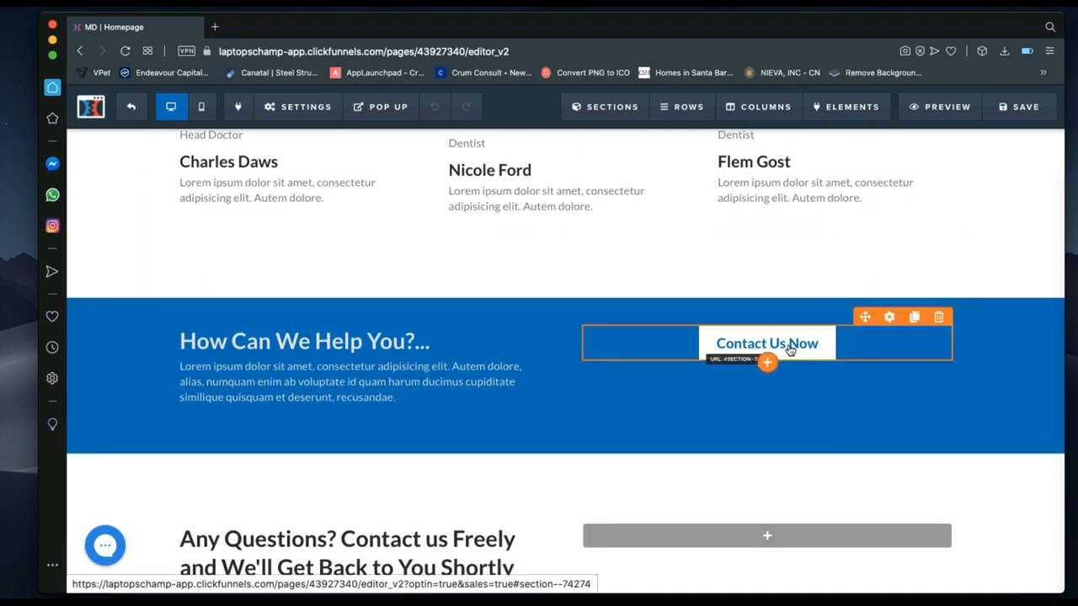
scroll(630, 469, "down", 7)
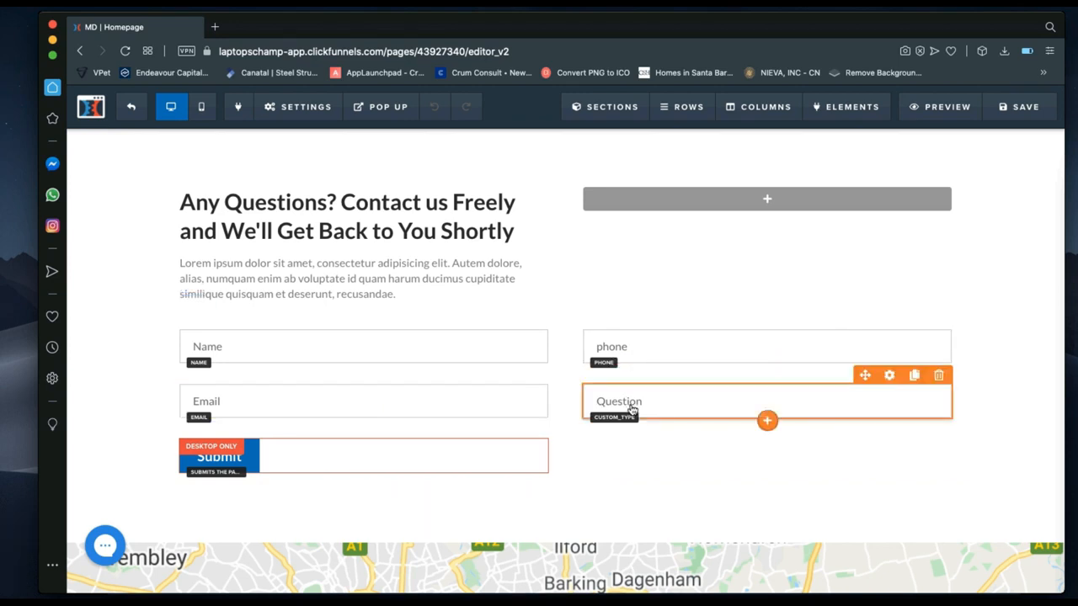
scroll(385, 365, "up", 3)
scroll(385, 364, "up", 5)
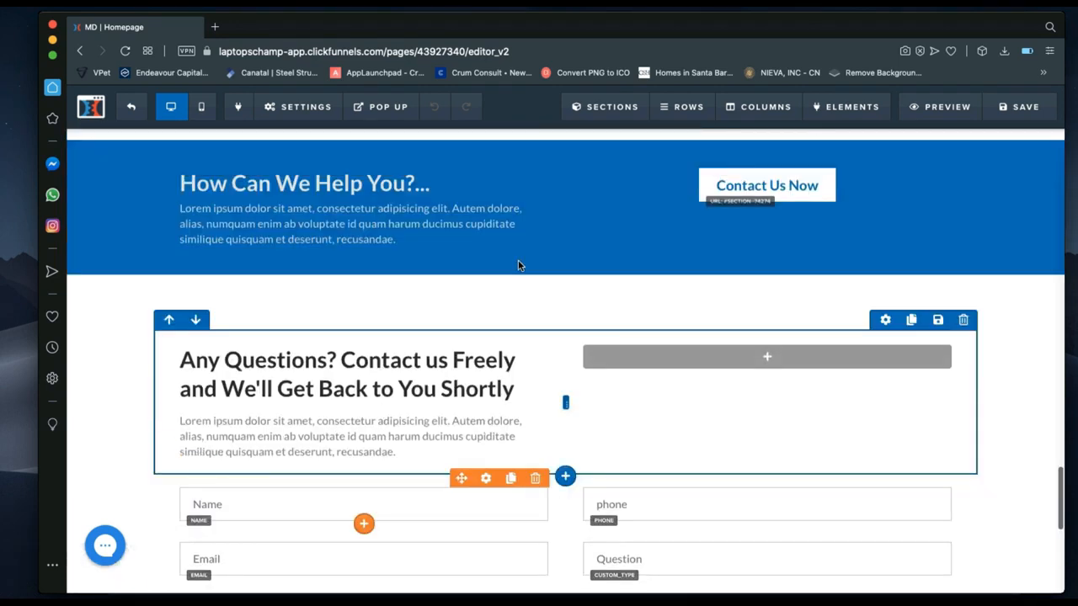
scroll(569, 354, "down", 4)
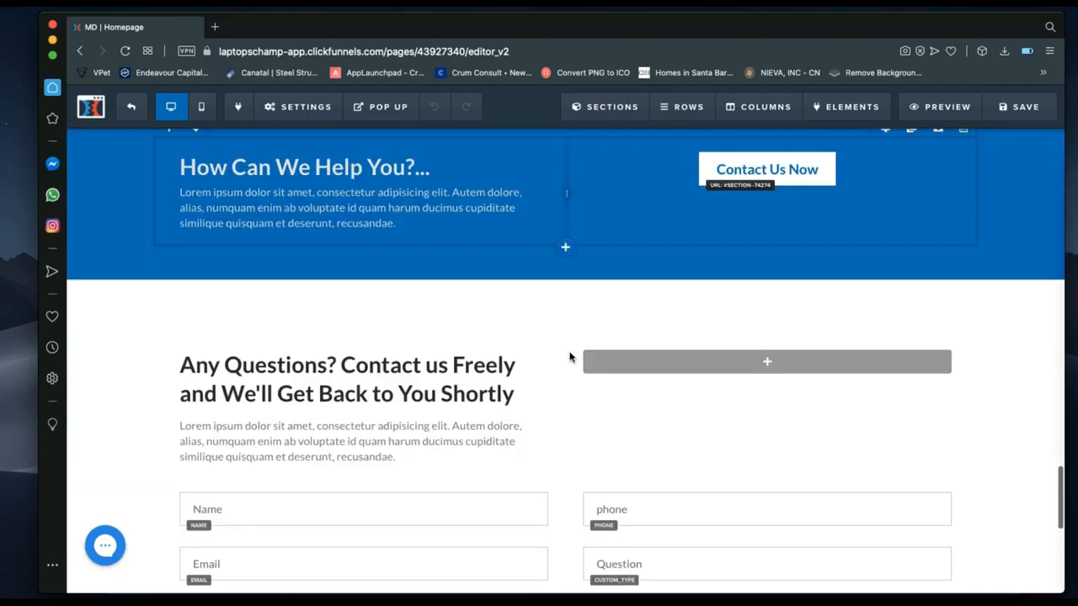
scroll(569, 357, "down", 8)
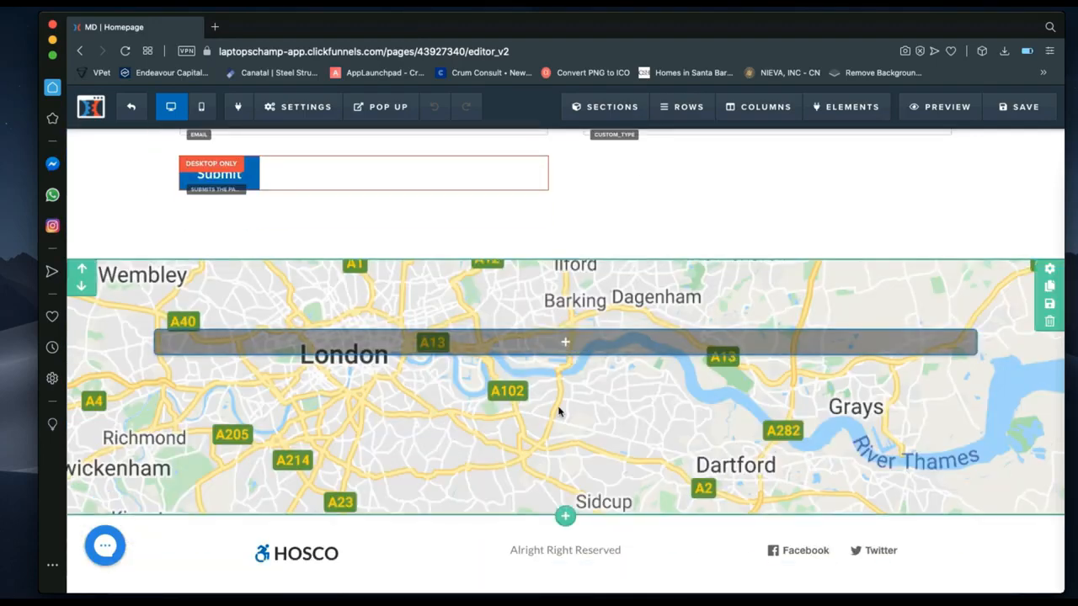
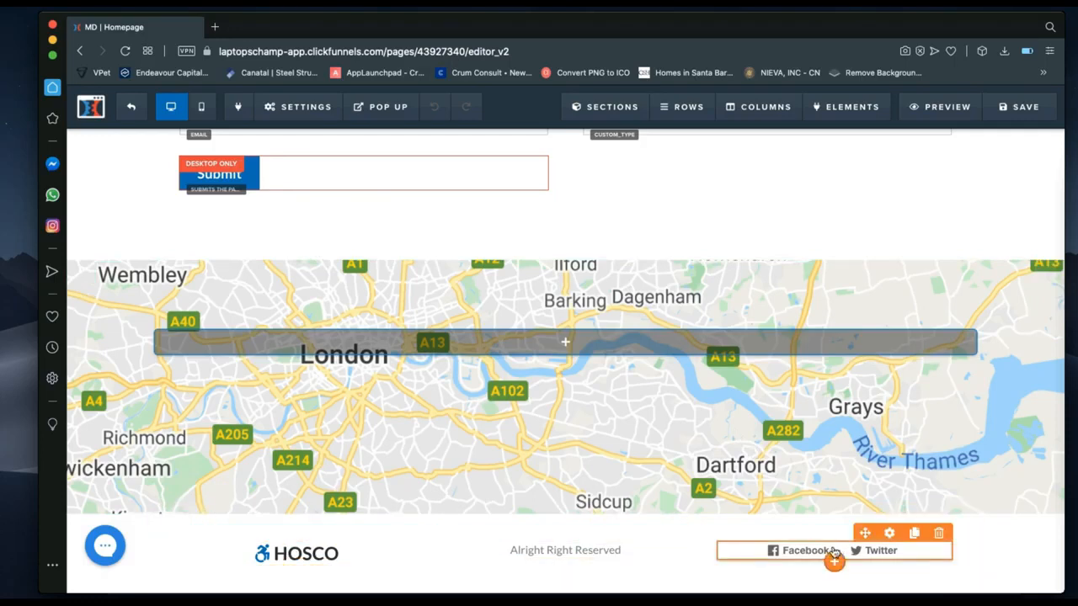
Check the social share link settings, close them, and scroll to the top of the homepage editor.
left_click(889, 533)
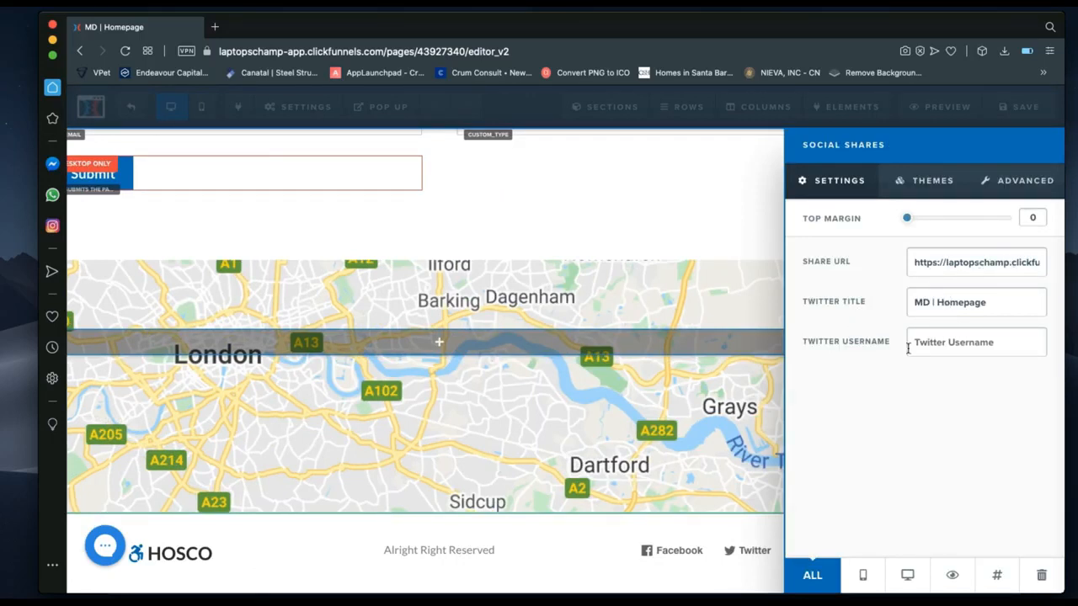
left_click(580, 521)
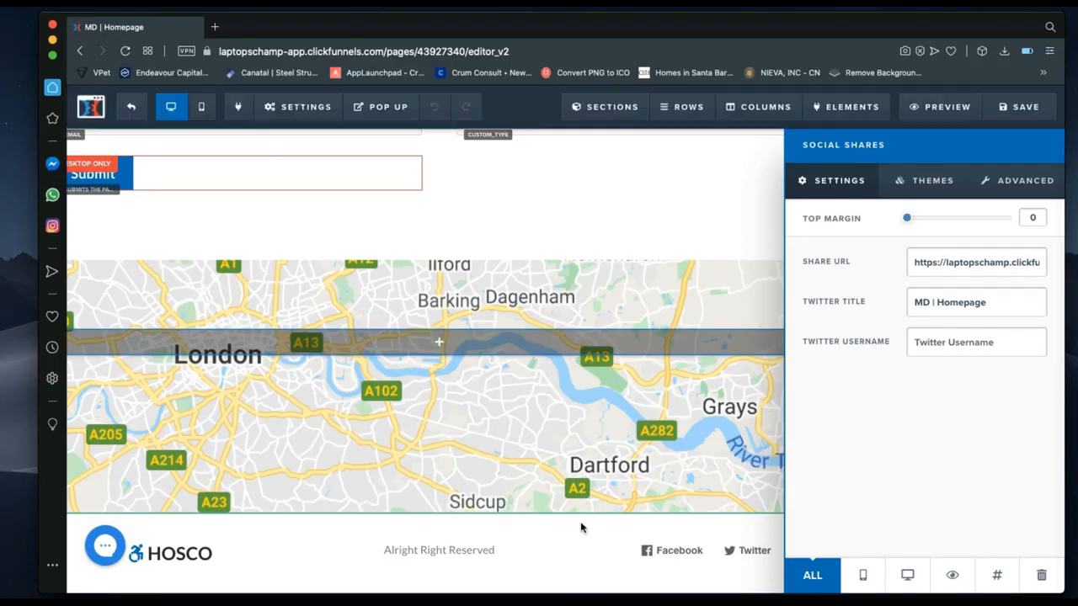
scroll(884, 508, "up", 15)
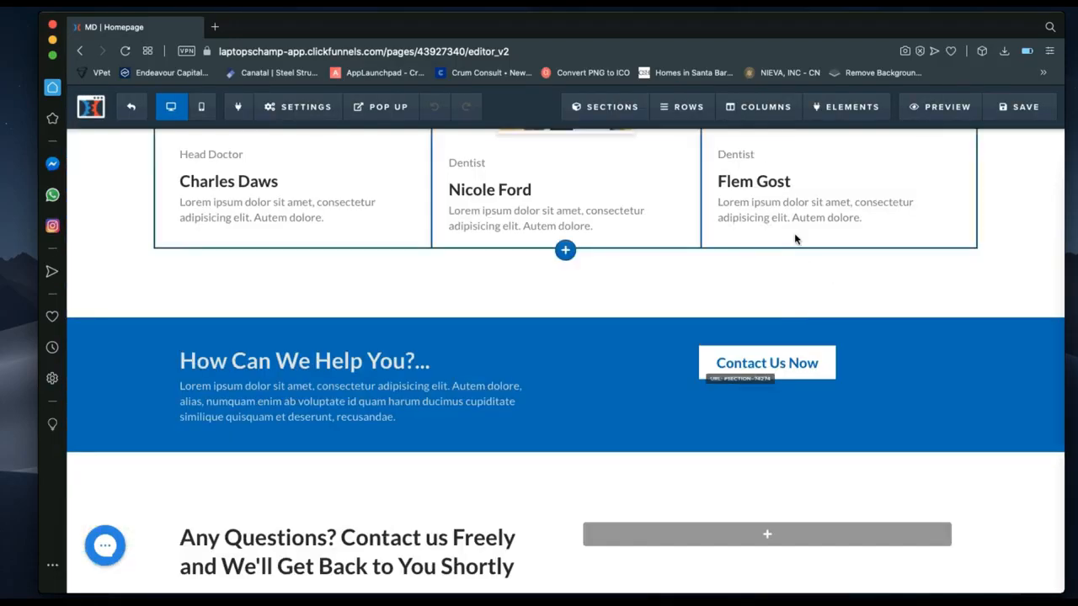
scroll(796, 238, "up", 10)
scroll(414, 327, "up", 10)
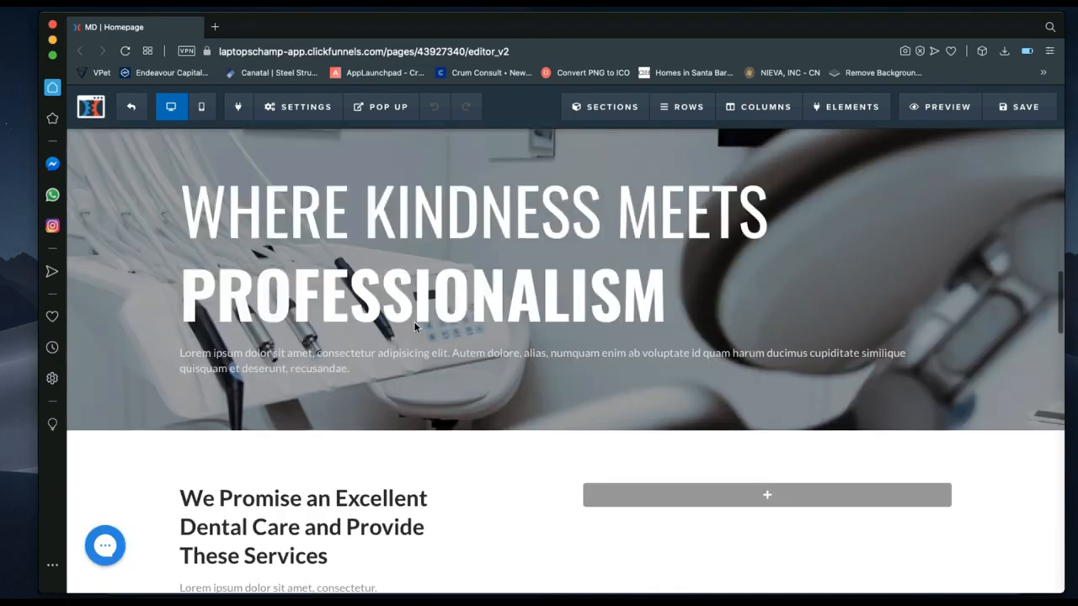
scroll(415, 322, "up", 5)
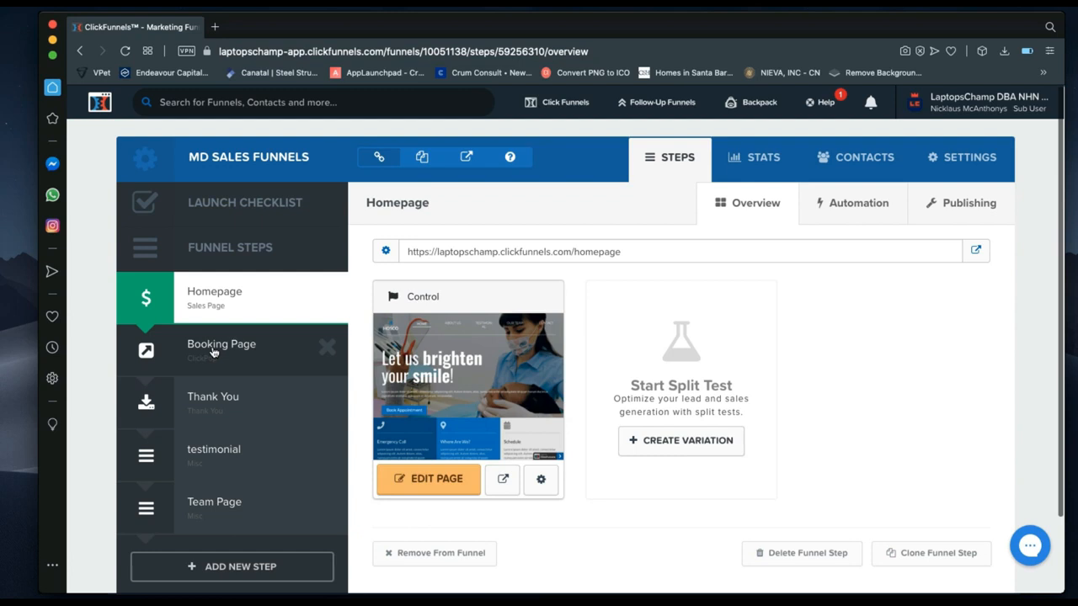
Select the Booking Page funnel step and open it in the page editor.
left_click(214, 352)
left_click(427, 485)
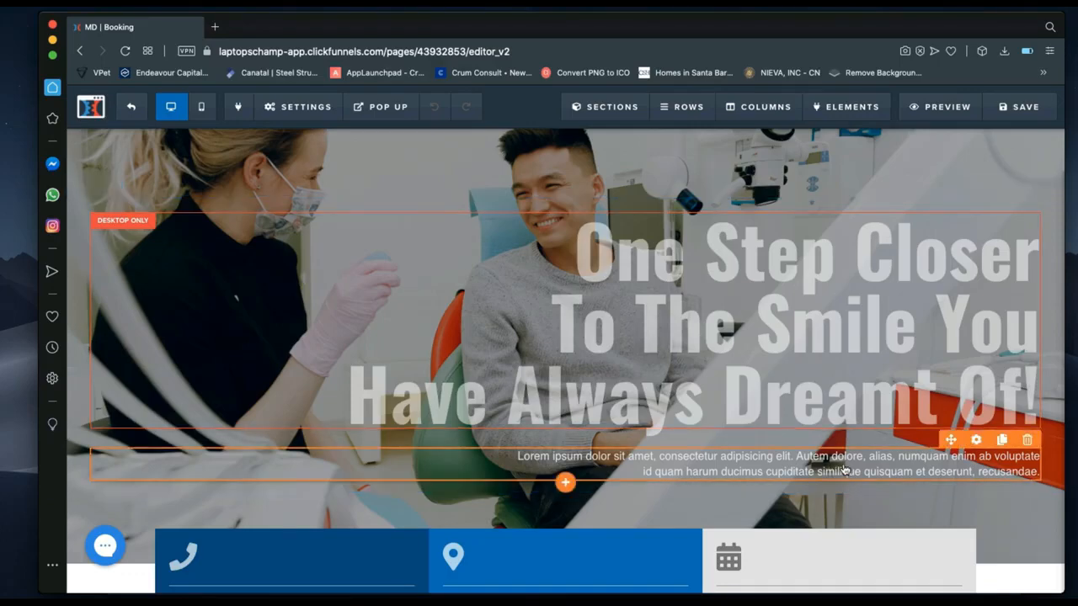
Review the Booking page in the editor and save its changes.
scroll(845, 469, "down", 5)
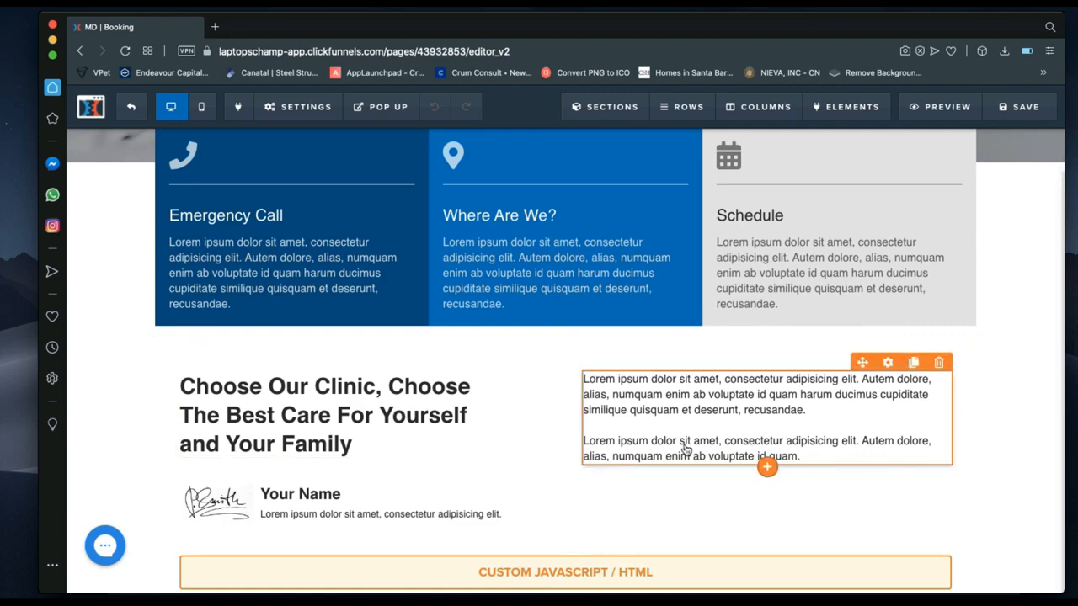
scroll(674, 454, "down", 2)
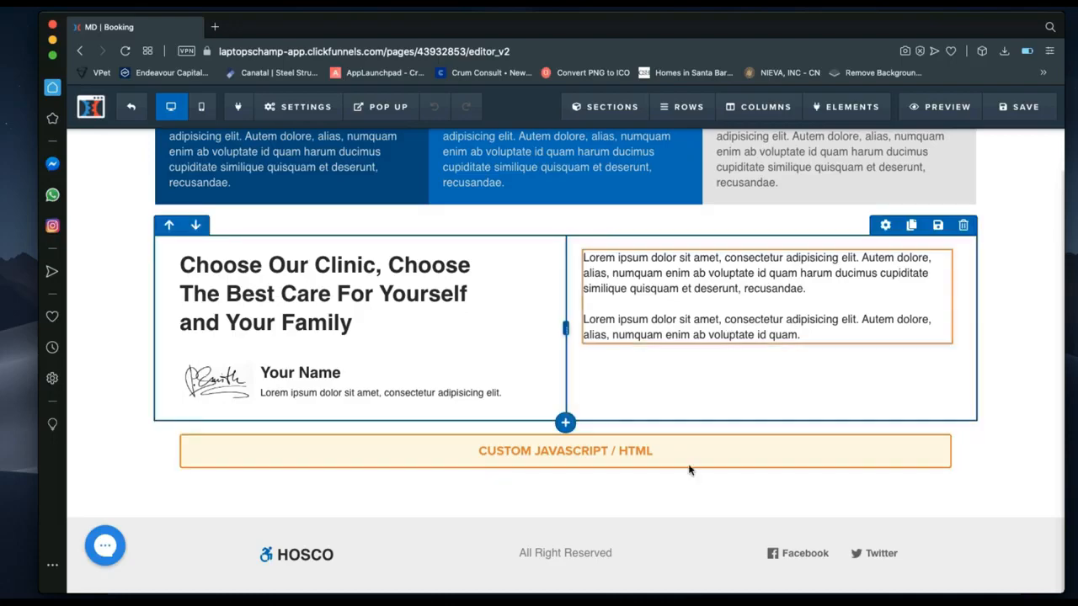
scroll(558, 373, "up", 3)
scroll(556, 375, "up", 4)
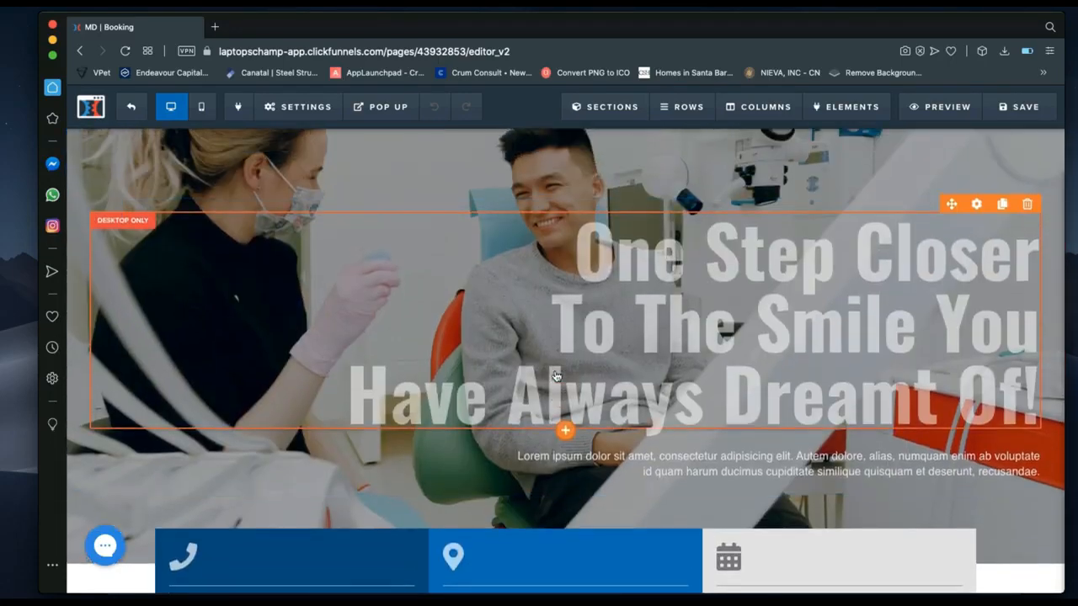
scroll(555, 371, "down", 7)
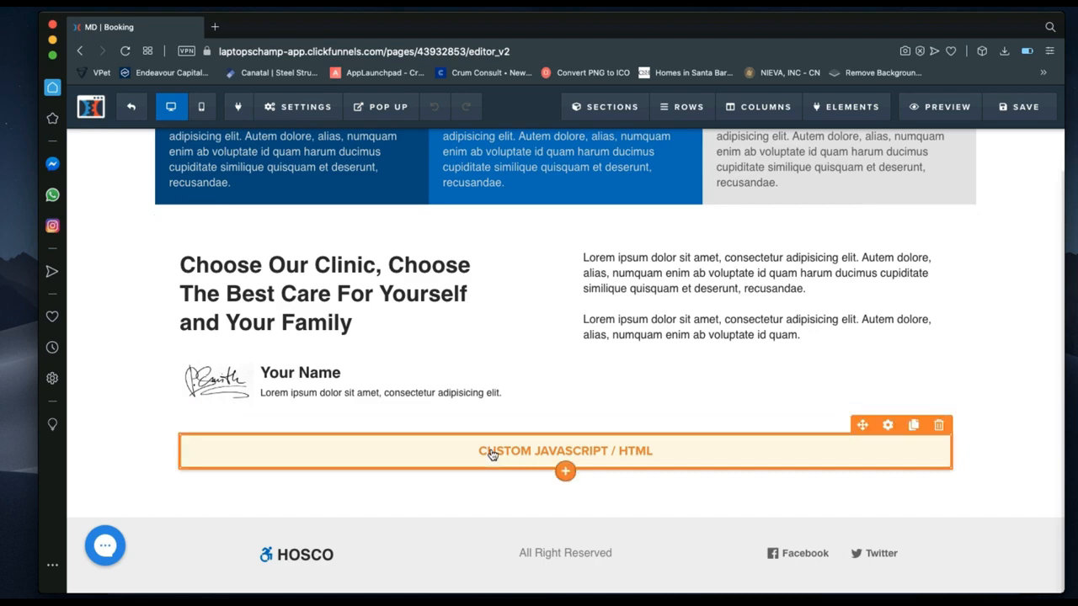
scroll(494, 455, "up", 5)
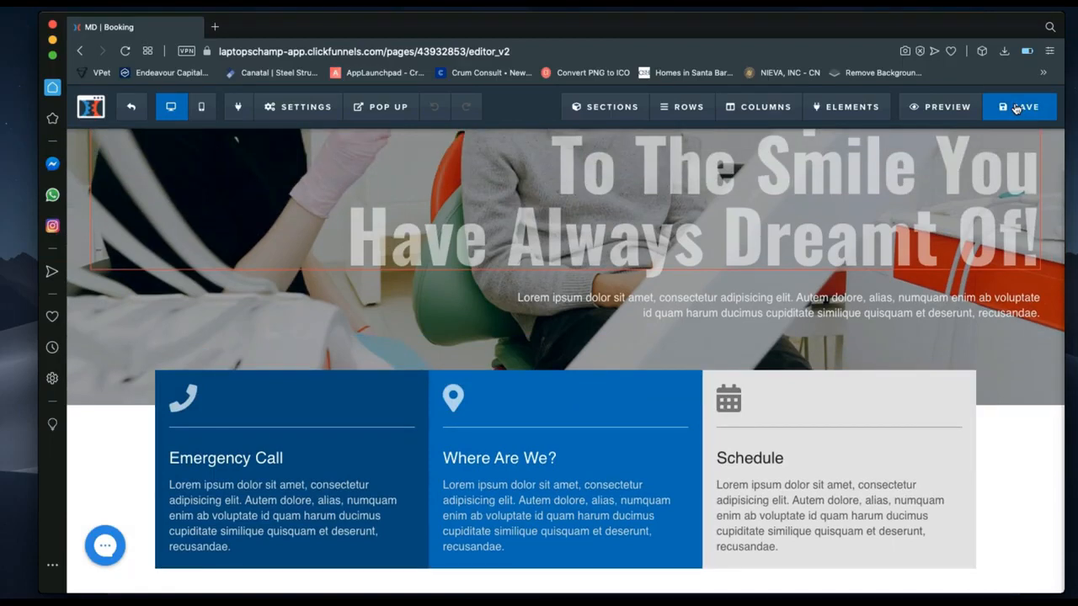
left_click(1016, 108)
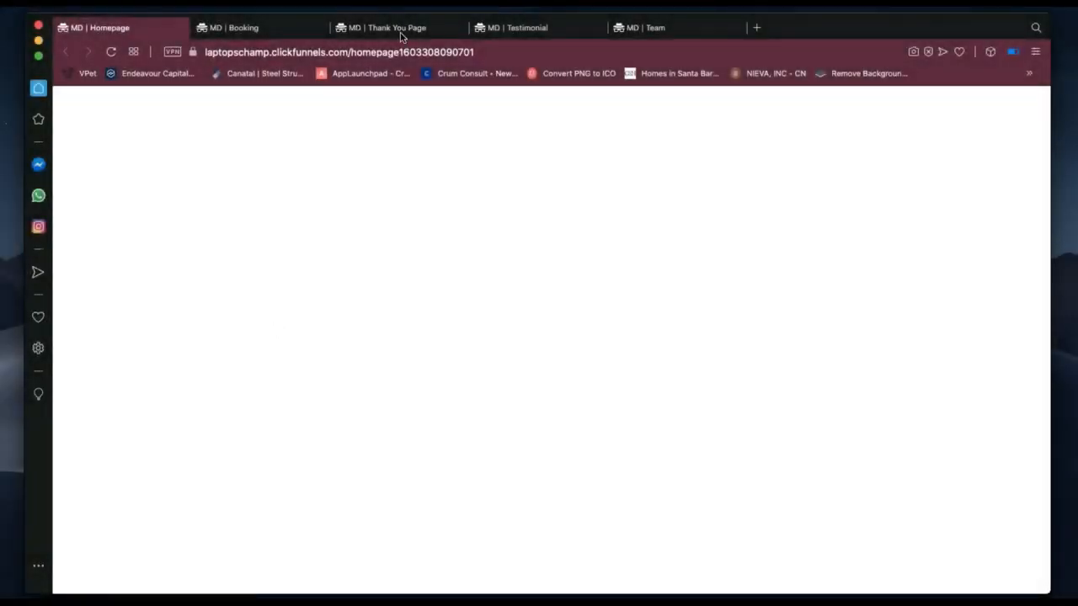
View the live 'MD | Thank You Page' tab, then switch to the 'MD | Testimonial' tab.
left_click(402, 31)
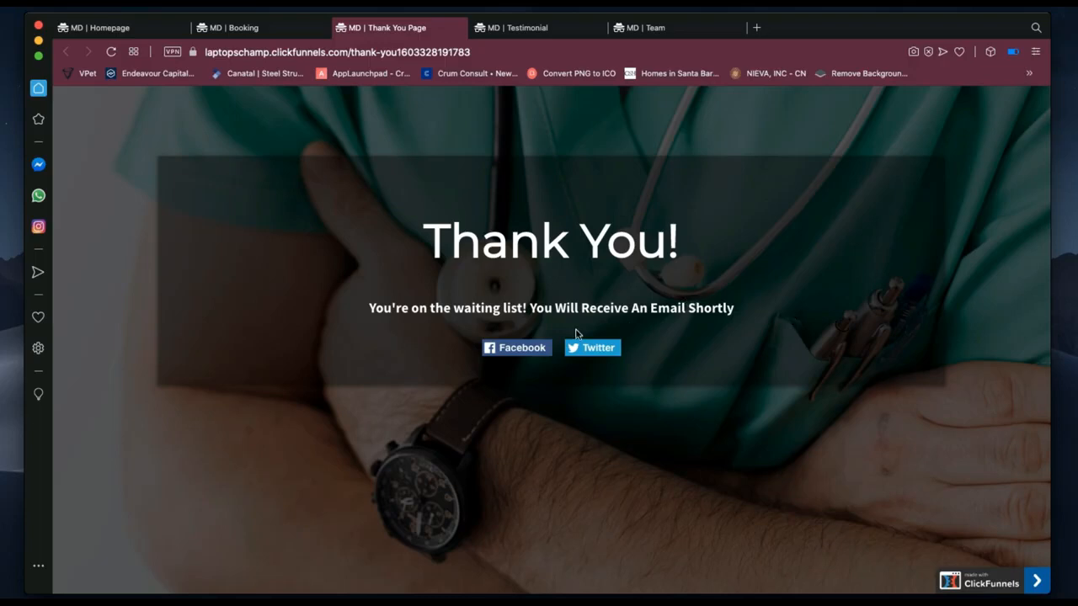
left_click(536, 32)
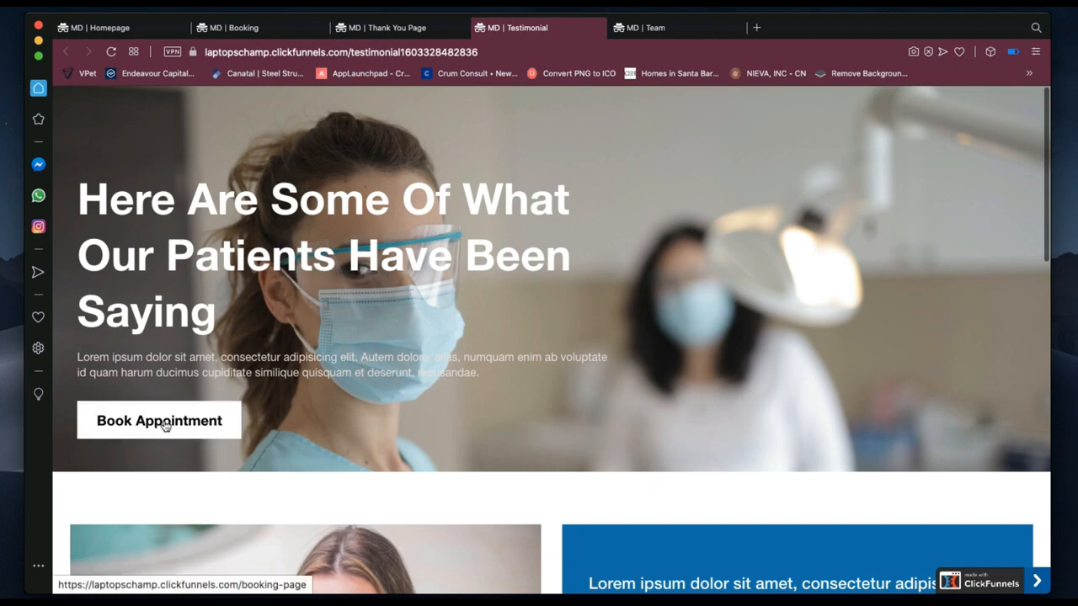
Scroll through the patient testimonial quotes and photos, then back up to the page heading.
scroll(411, 494, "down", 5)
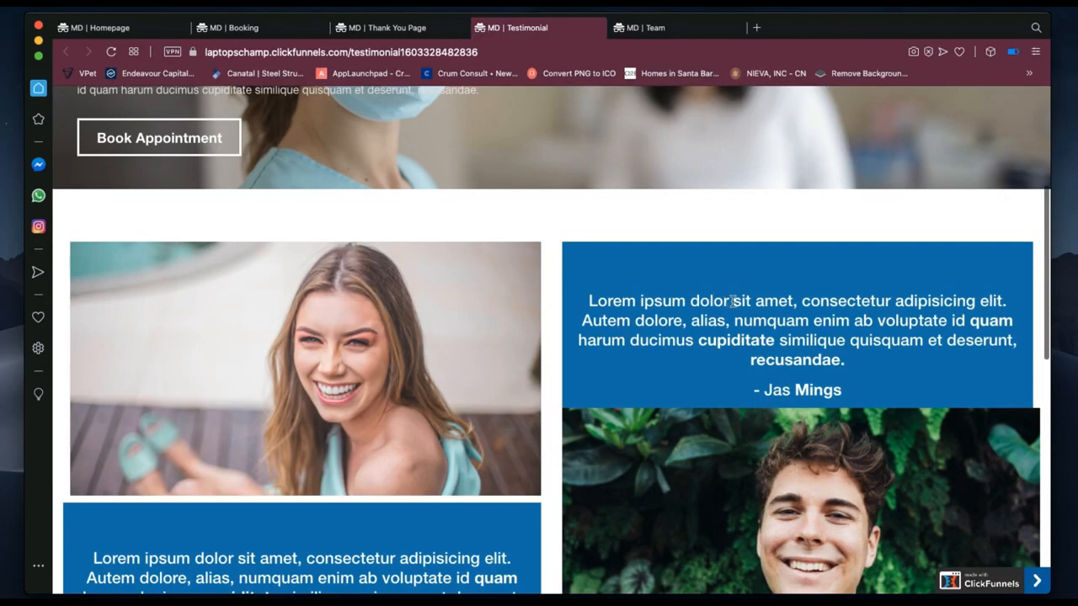
scroll(733, 301, "down", 1)
scroll(809, 322, "down", 2)
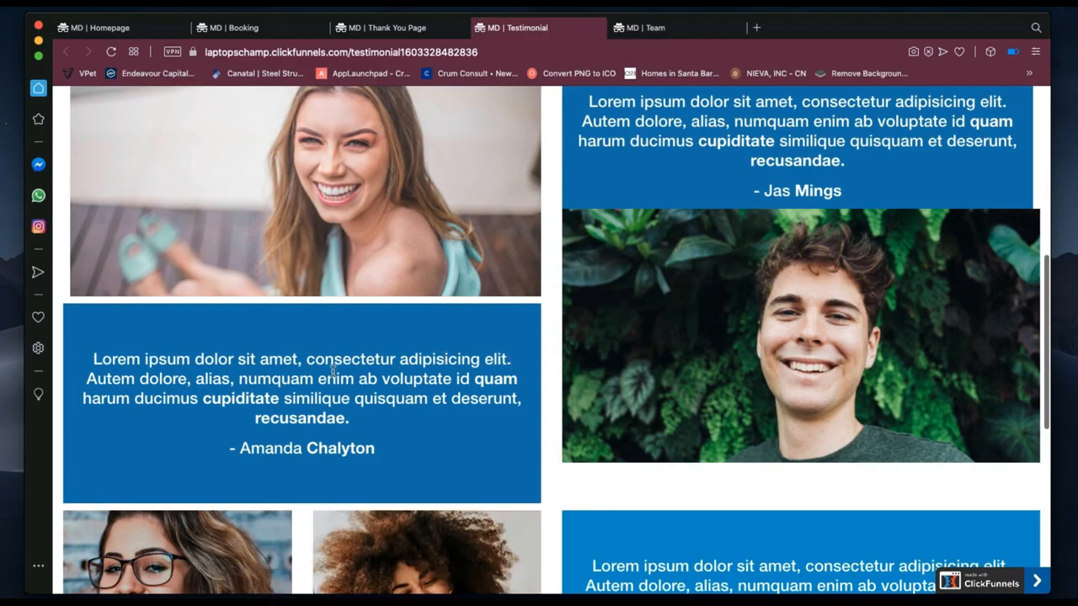
scroll(305, 477, "down", 1)
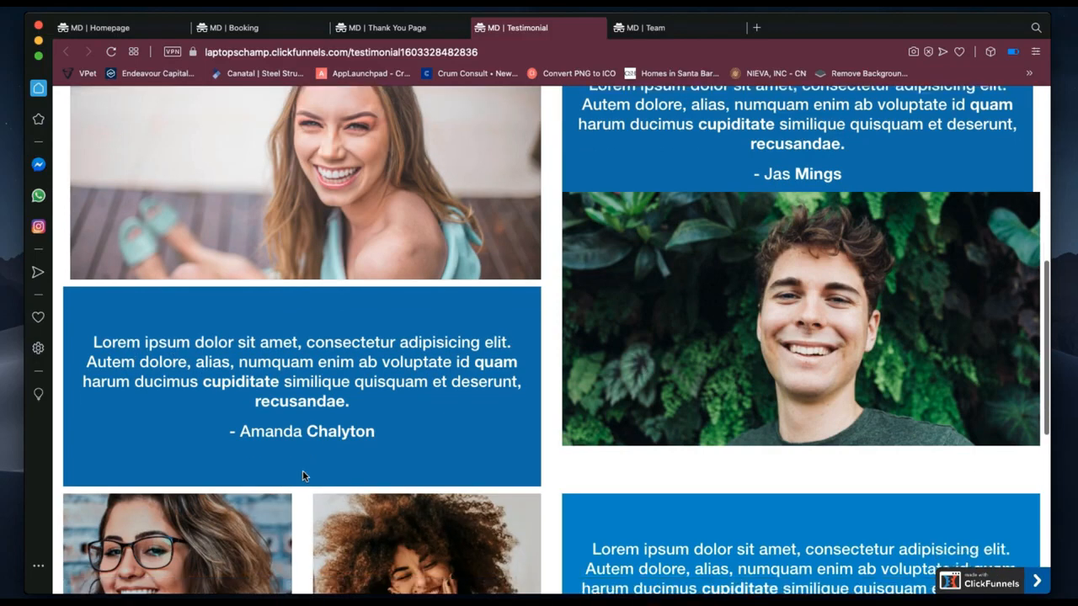
scroll(306, 476, "down", 2)
scroll(444, 449, "down", 2)
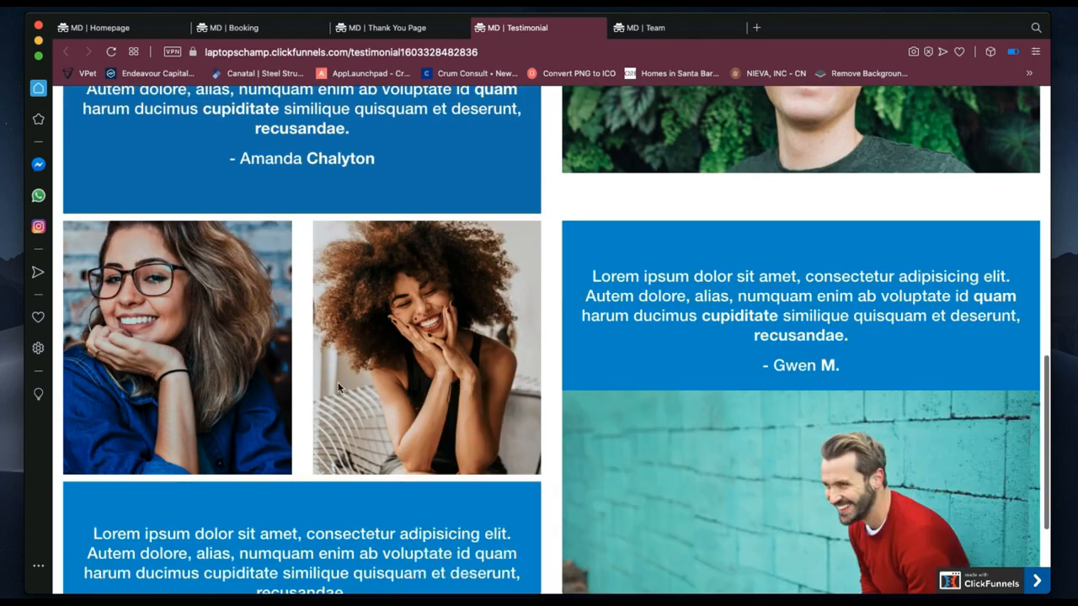
scroll(768, 335, "down", 2)
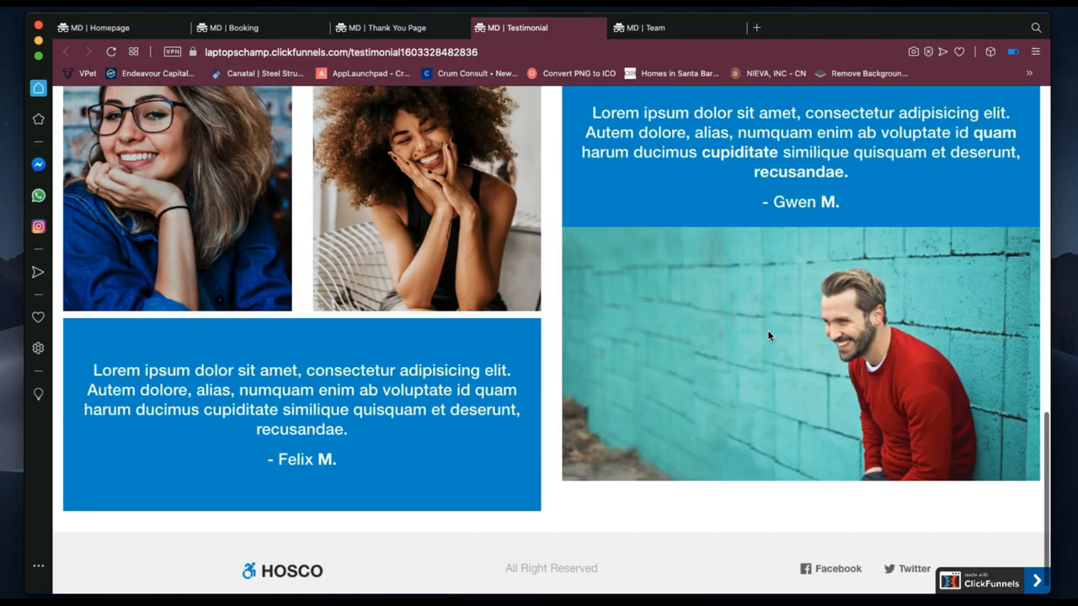
scroll(768, 335, "up", 1)
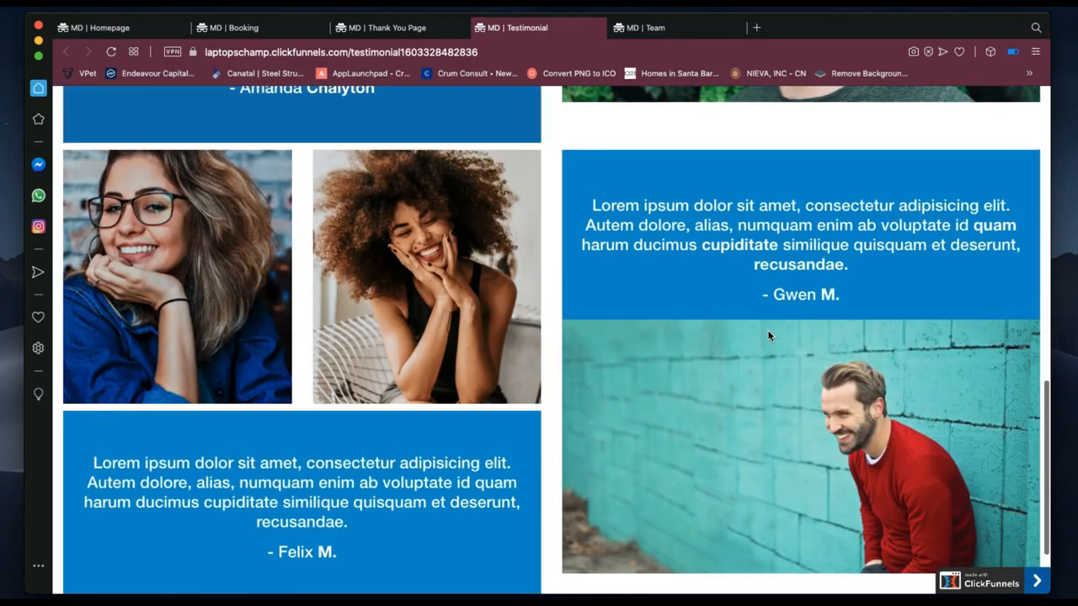
scroll(768, 335, "down", 1)
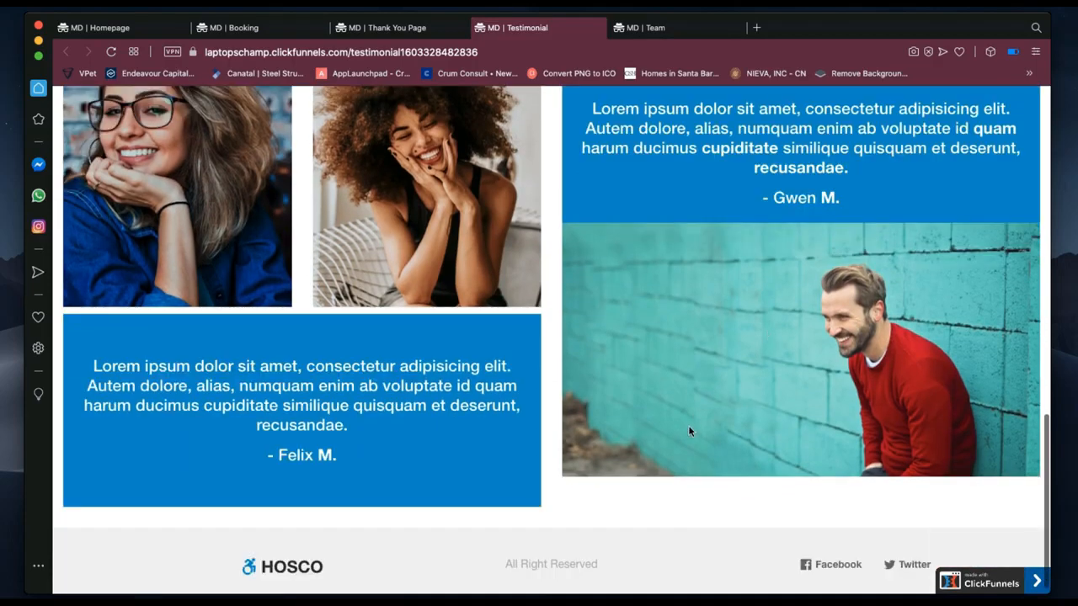
scroll(688, 430, "up", 2)
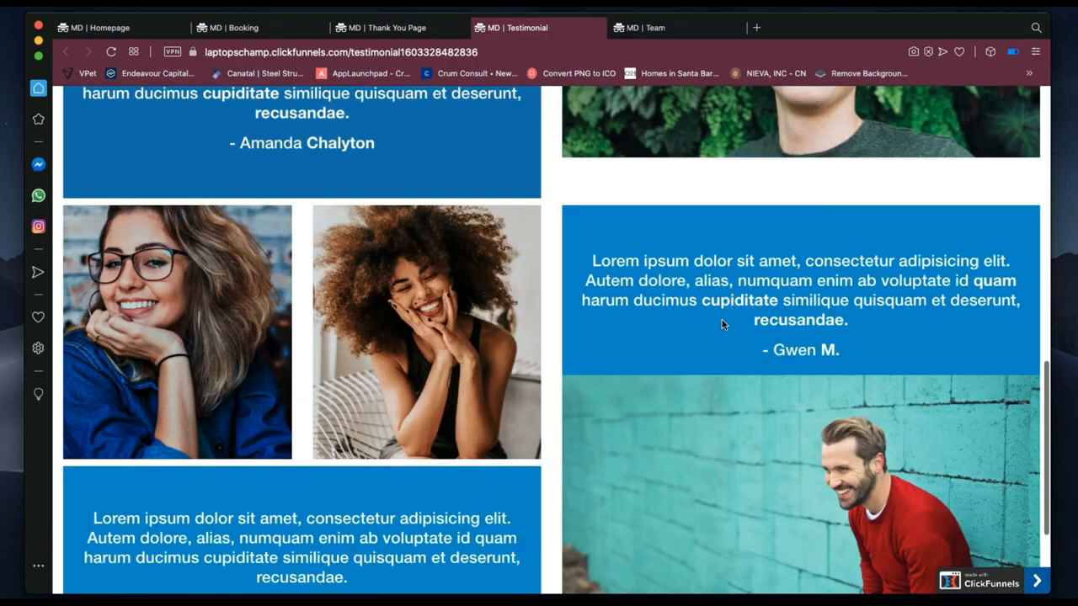
scroll(722, 324, "up", 5)
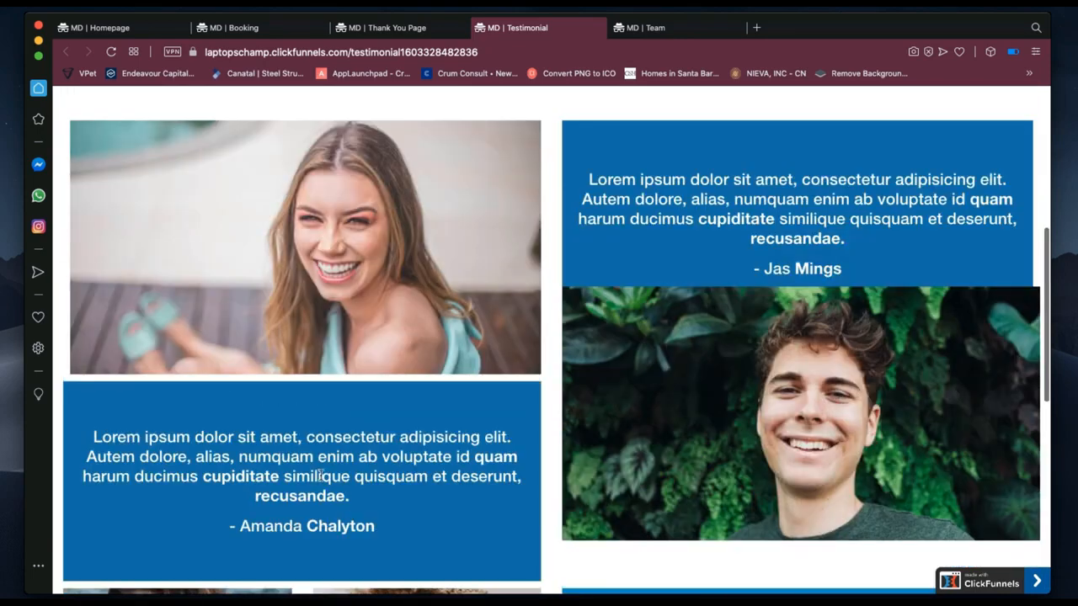
scroll(571, 302, "down", 5)
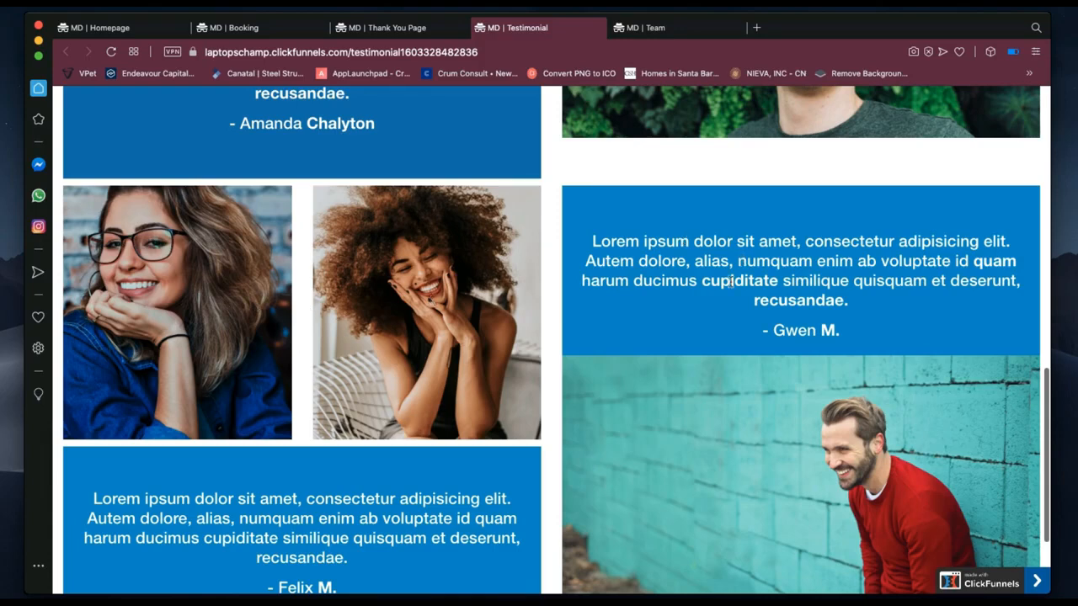
scroll(731, 282, "down", 2)
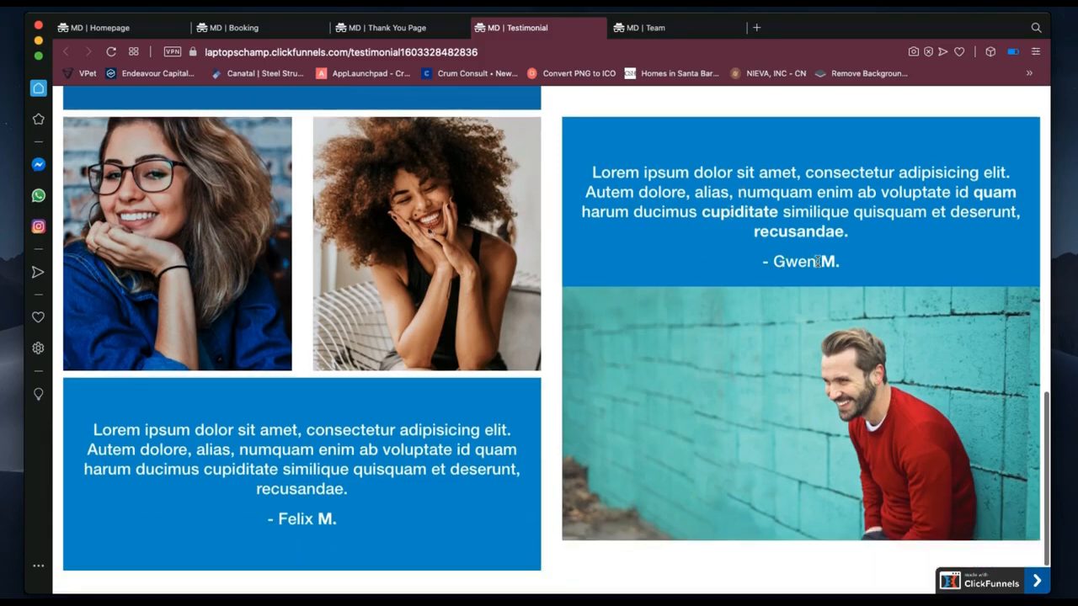
scroll(817, 262, "up", 5)
scroll(817, 262, "up", 10)
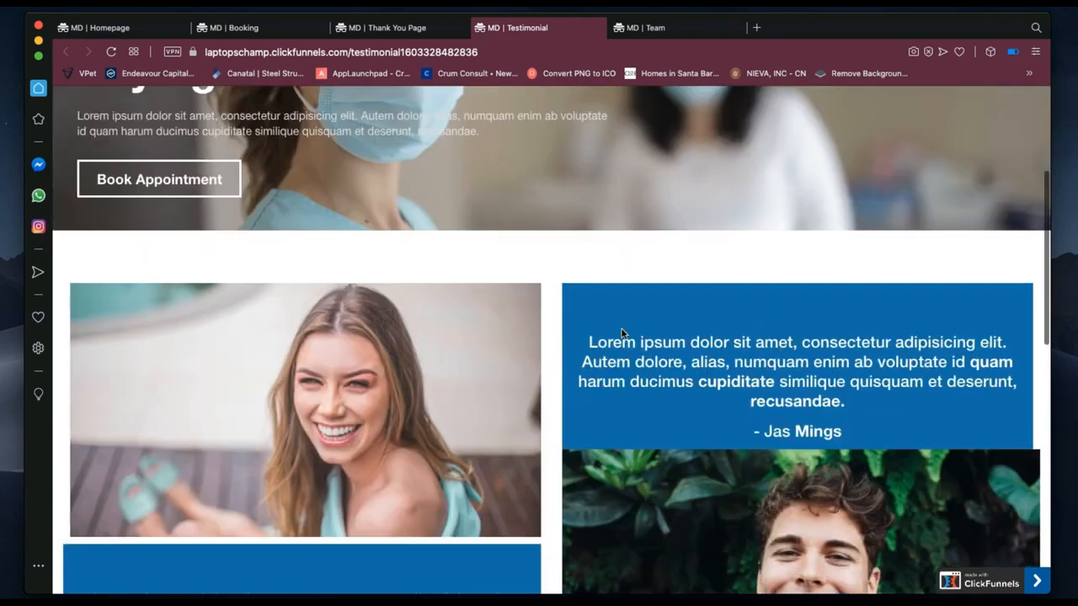
scroll(458, 336, "up", 5)
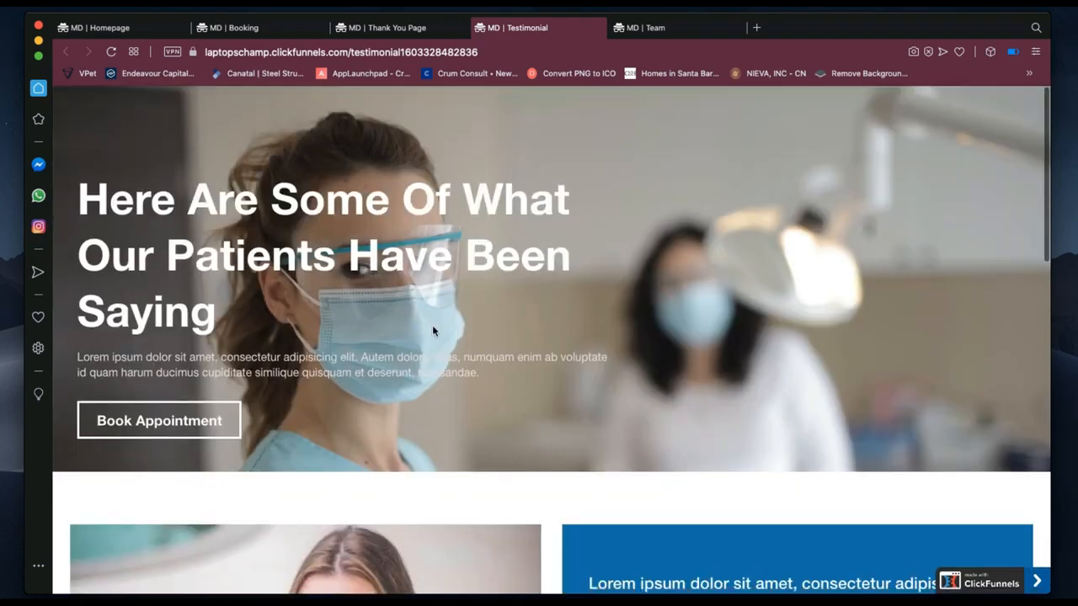
scroll(432, 326, "down", 3)
scroll(432, 330, "down", 15)
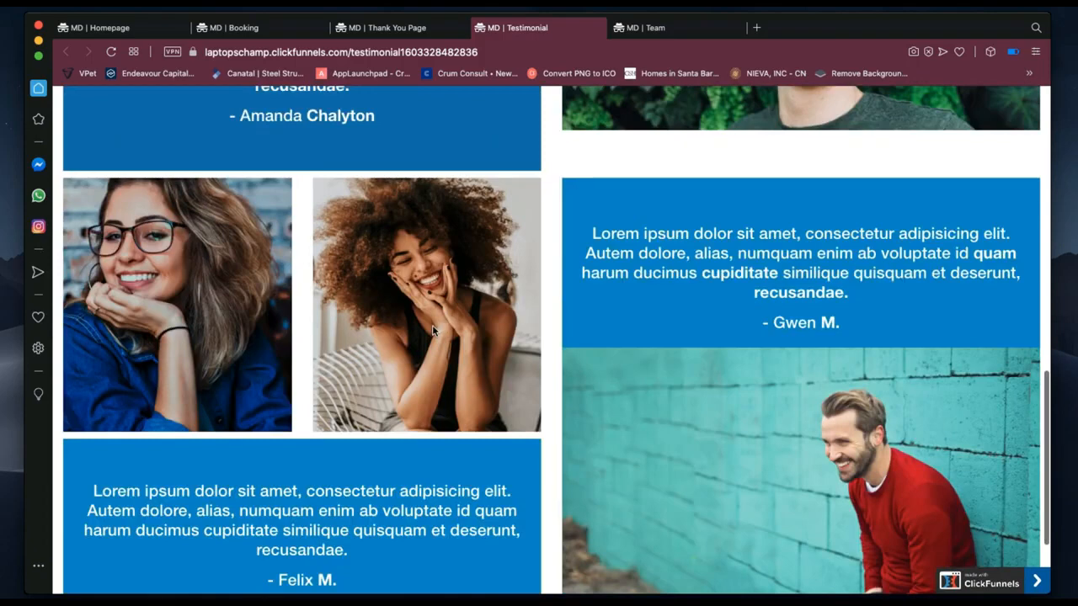
scroll(432, 330, "down", 4)
scroll(432, 331, "up", 10)
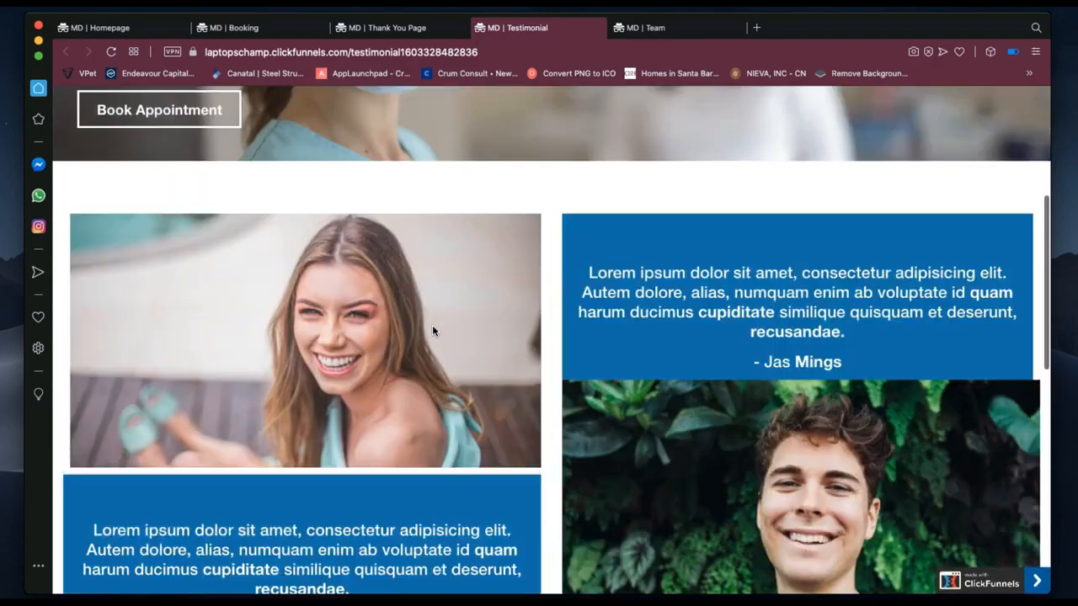
scroll(432, 330, "up", 4)
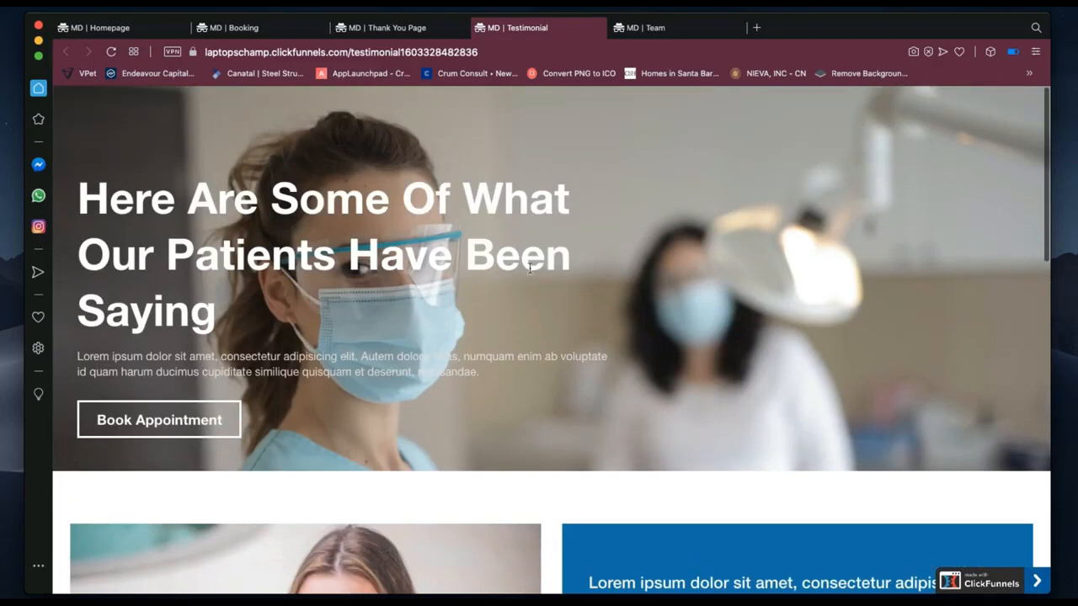
Open the live 'MD | Team' tab and select the hero's lorem ipsum paragraph.
left_click(672, 32)
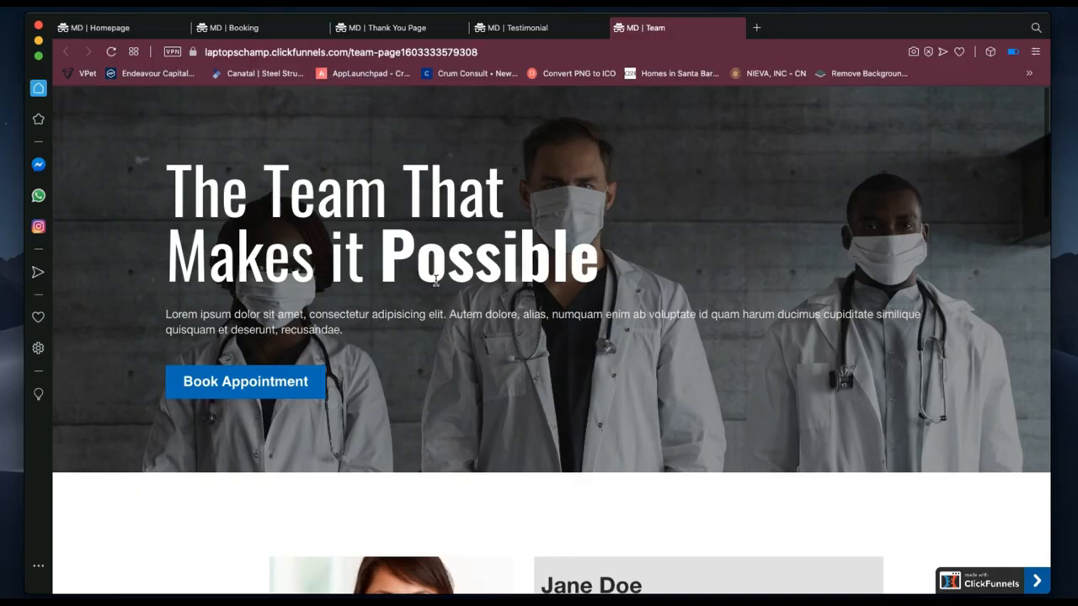
left_click(268, 320)
triple_click(268, 319)
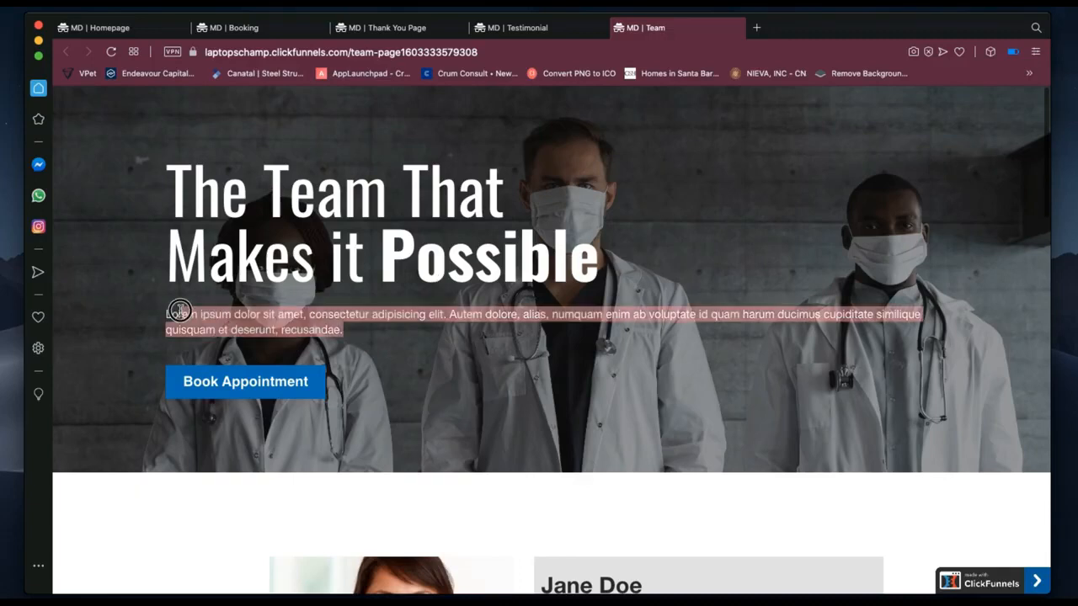
left_click(350, 336)
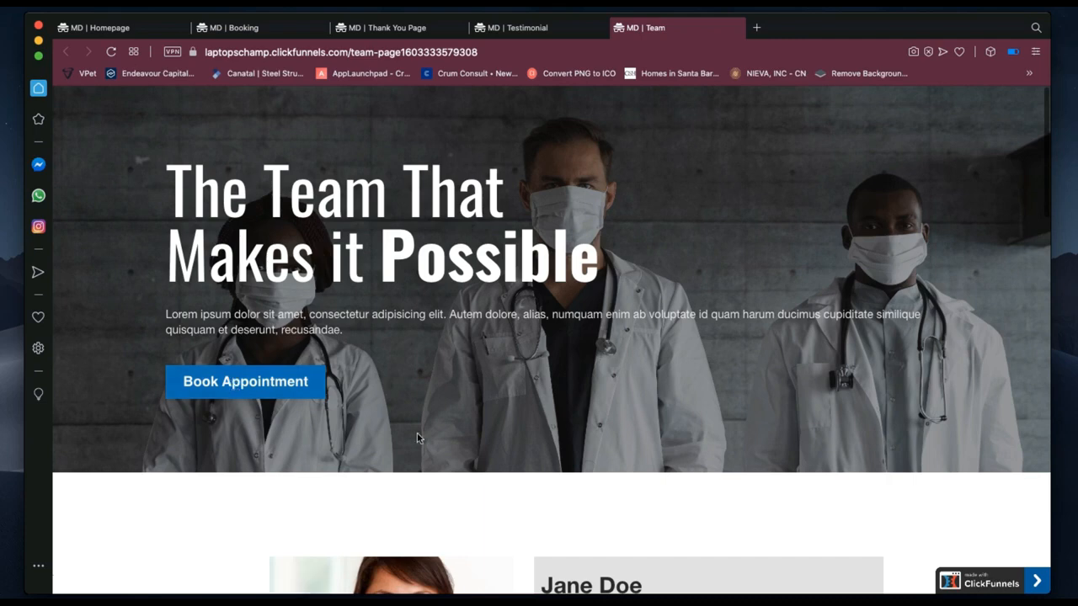
Scroll through the doctor profile cards down to the newsletter signup footer.
scroll(419, 438, "down", 5)
scroll(419, 438, "down", 1)
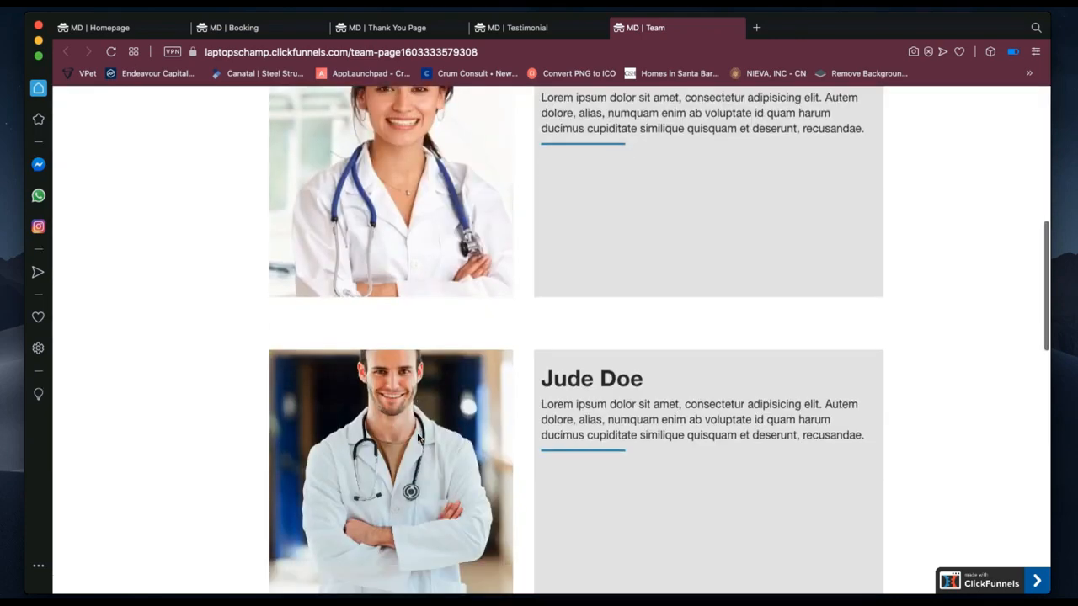
scroll(418, 438, "up", 3)
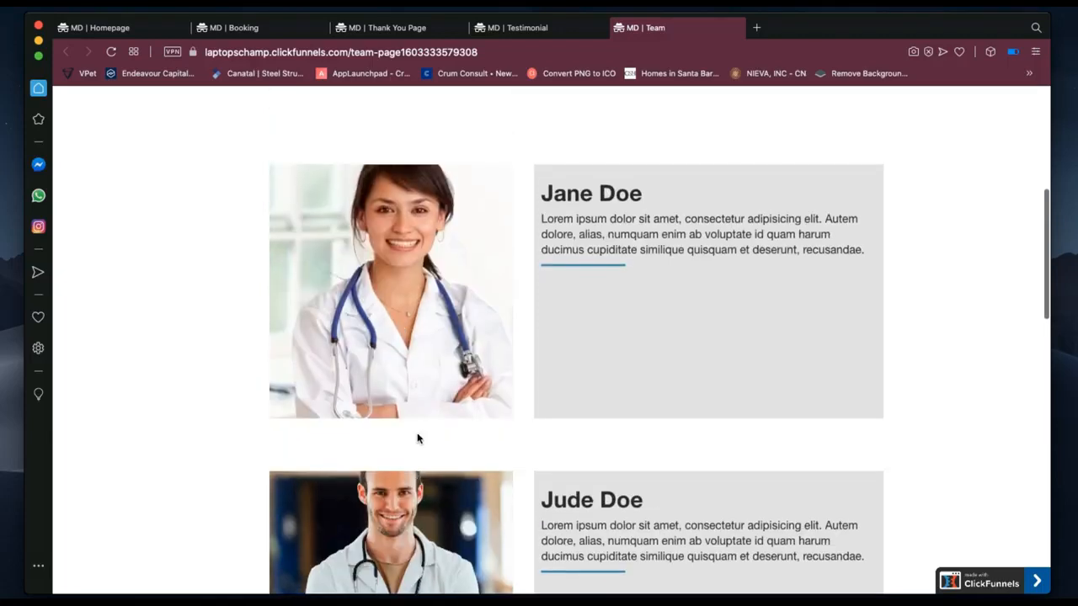
scroll(418, 438, "down", 4)
scroll(417, 435, "down", 13)
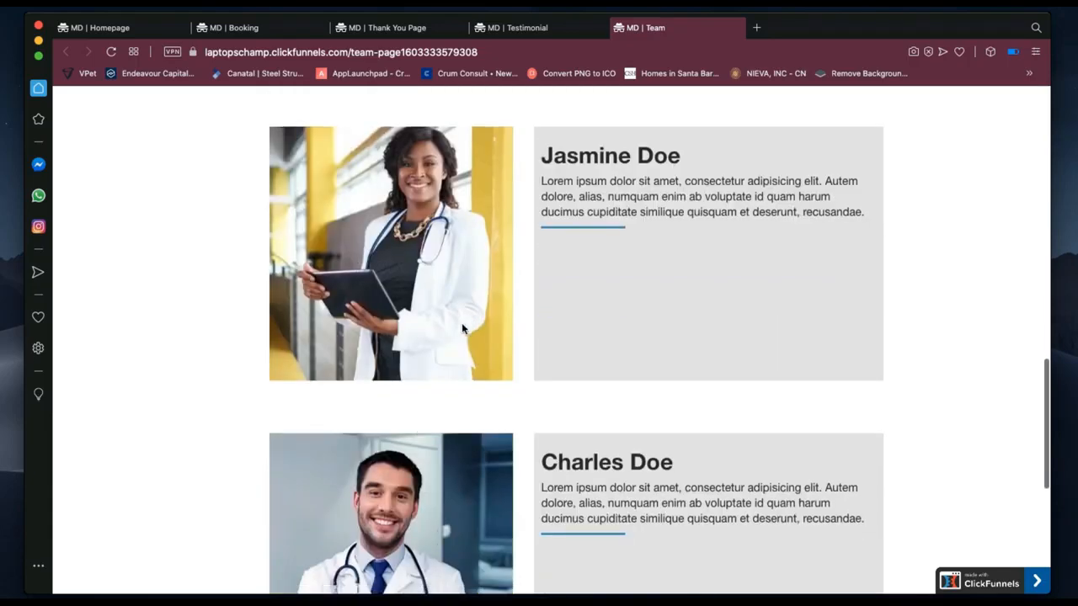
scroll(656, 243, "down", 2)
scroll(656, 242, "down", 6)
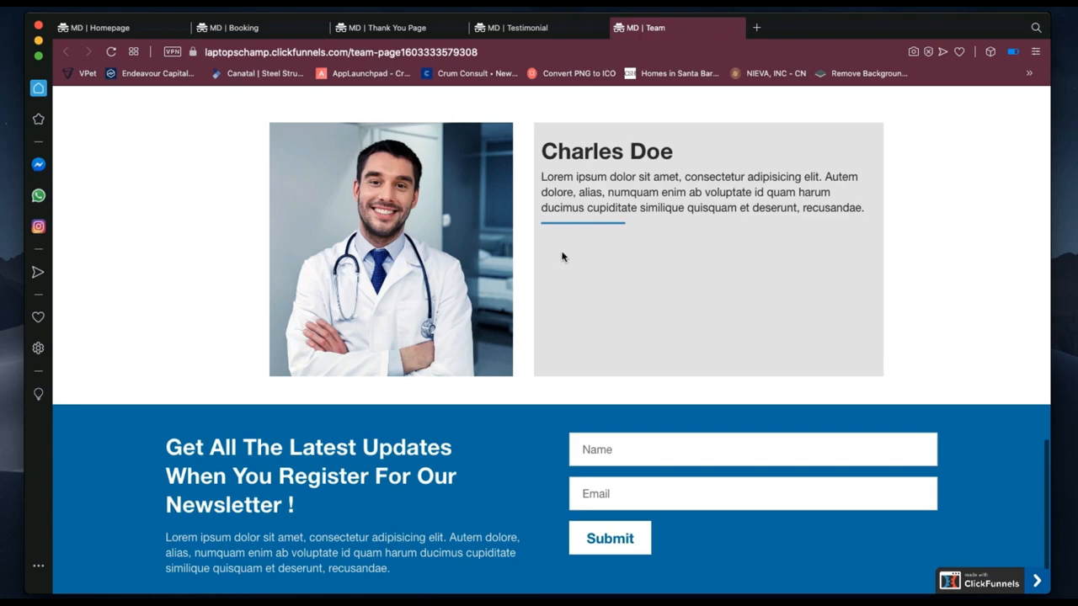
scroll(563, 257, "up", 12)
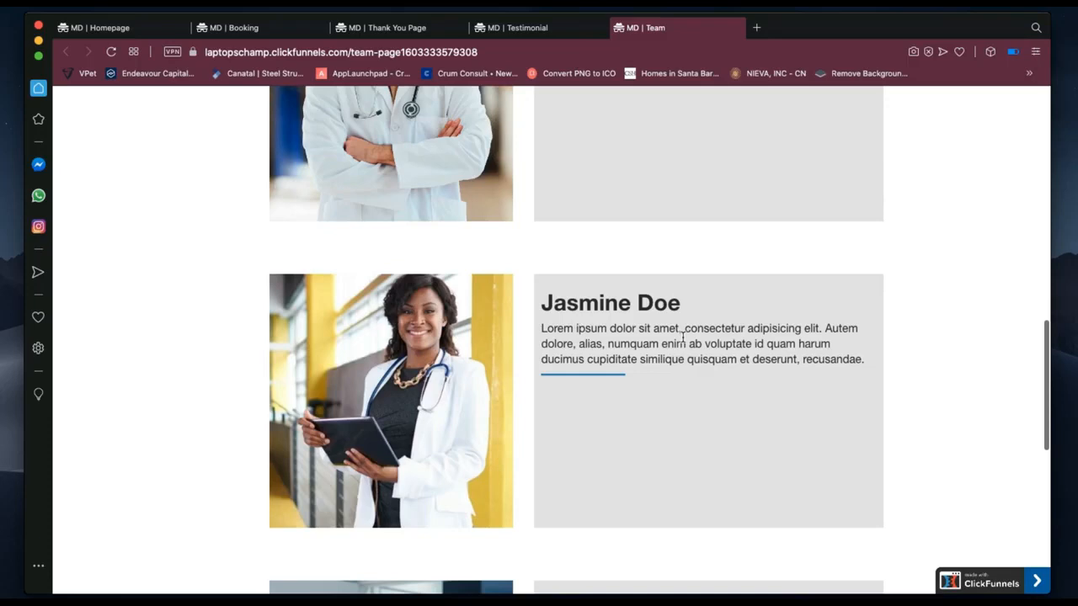
scroll(683, 335, "up", 3)
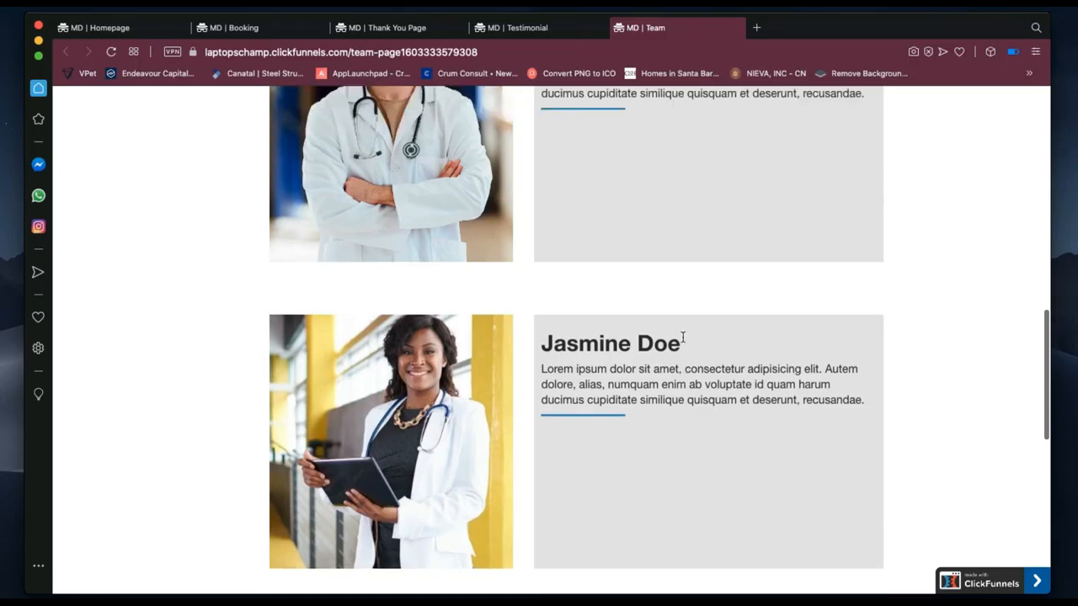
scroll(683, 341, "down", 1)
scroll(683, 341, "down", 3)
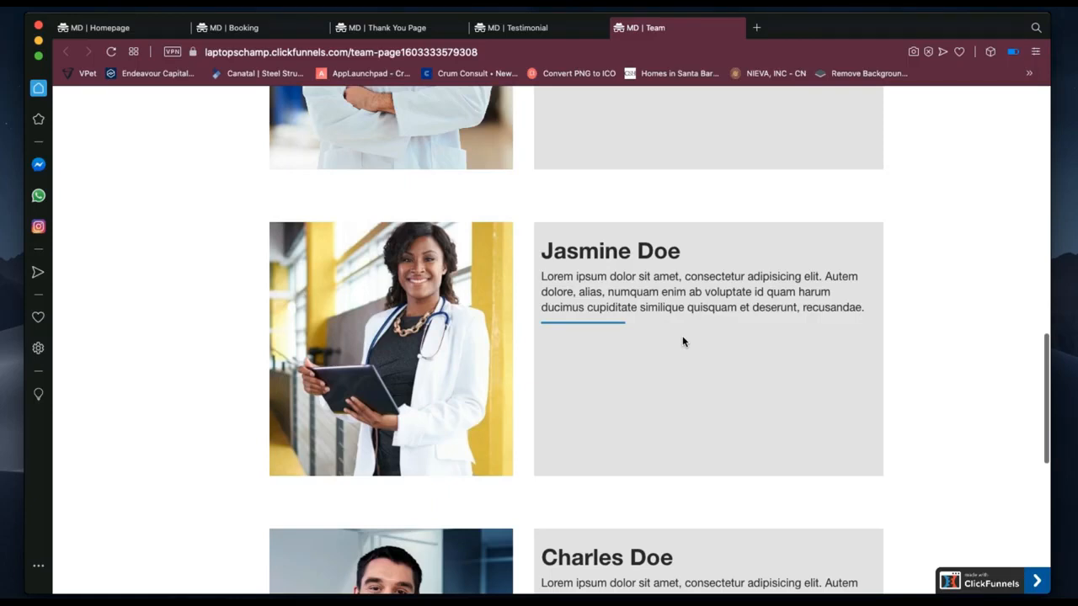
scroll(682, 341, "down", 3)
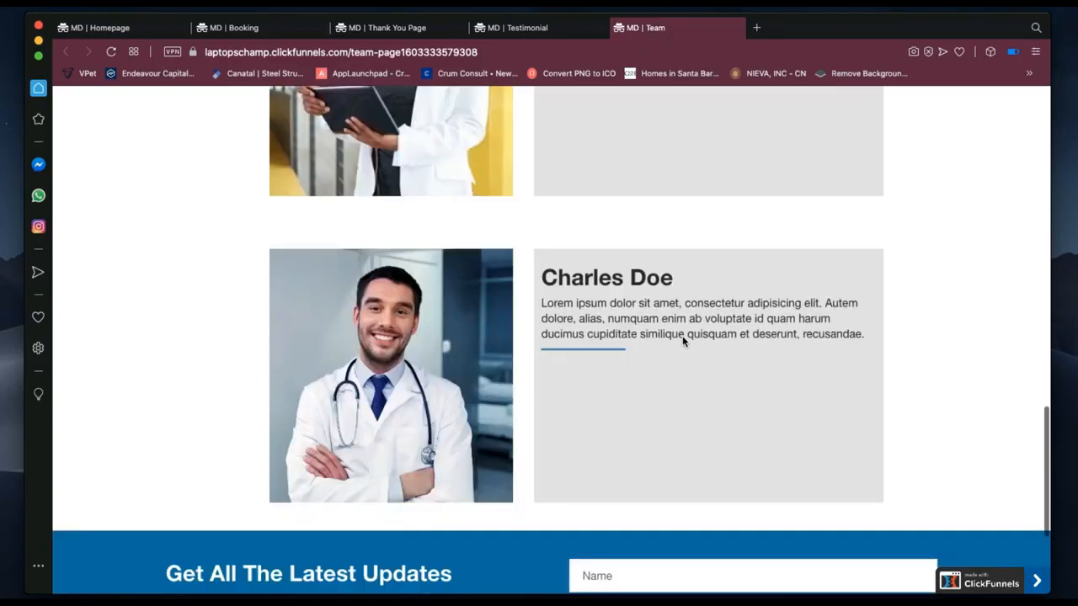
scroll(682, 341, "up", 4)
scroll(682, 338, "down", 6)
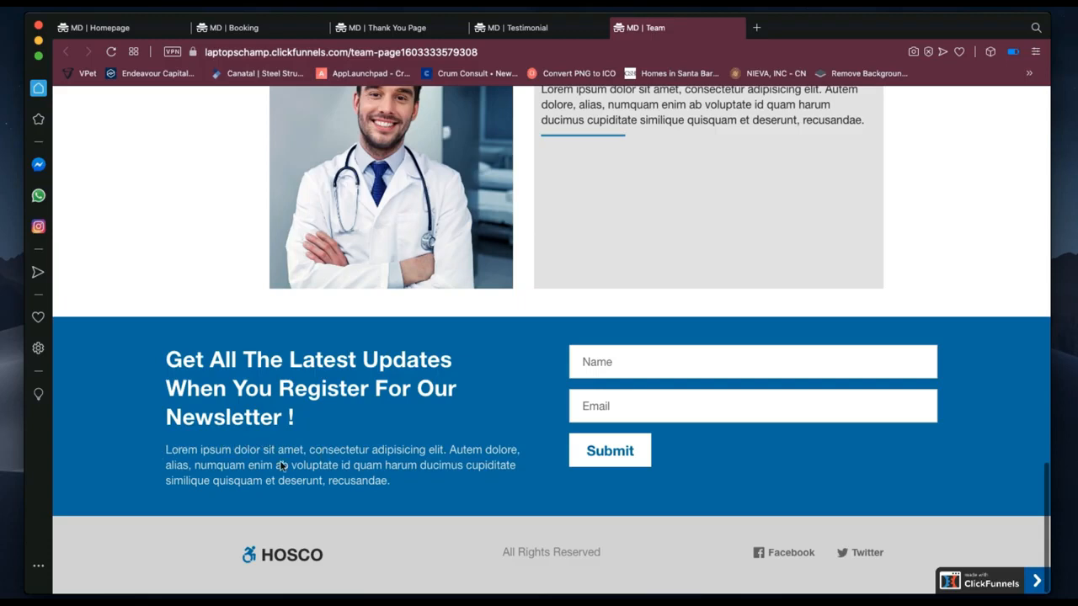
Select the newsletter's placeholder paragraph, dismiss the popup, and scroll back up.
left_click_drag(390, 481, 172, 451)
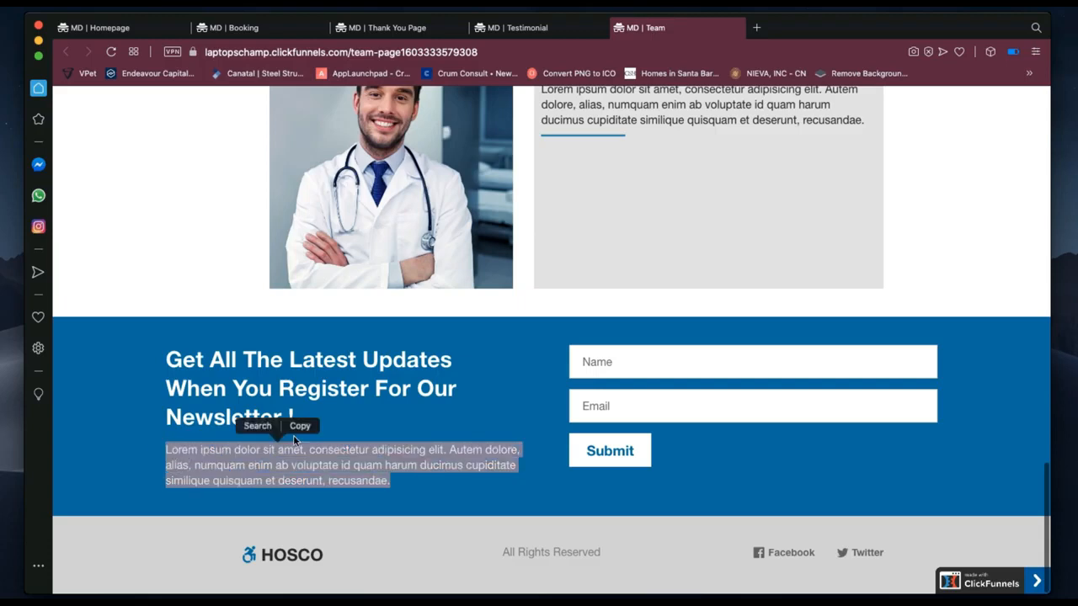
left_click(399, 484)
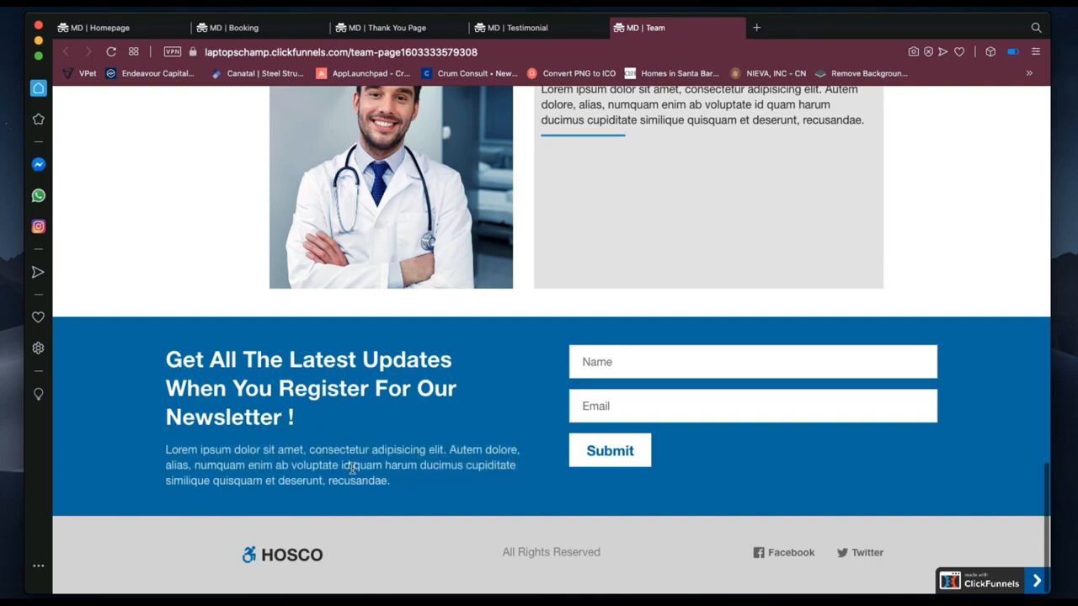
scroll(688, 446, "up", 15)
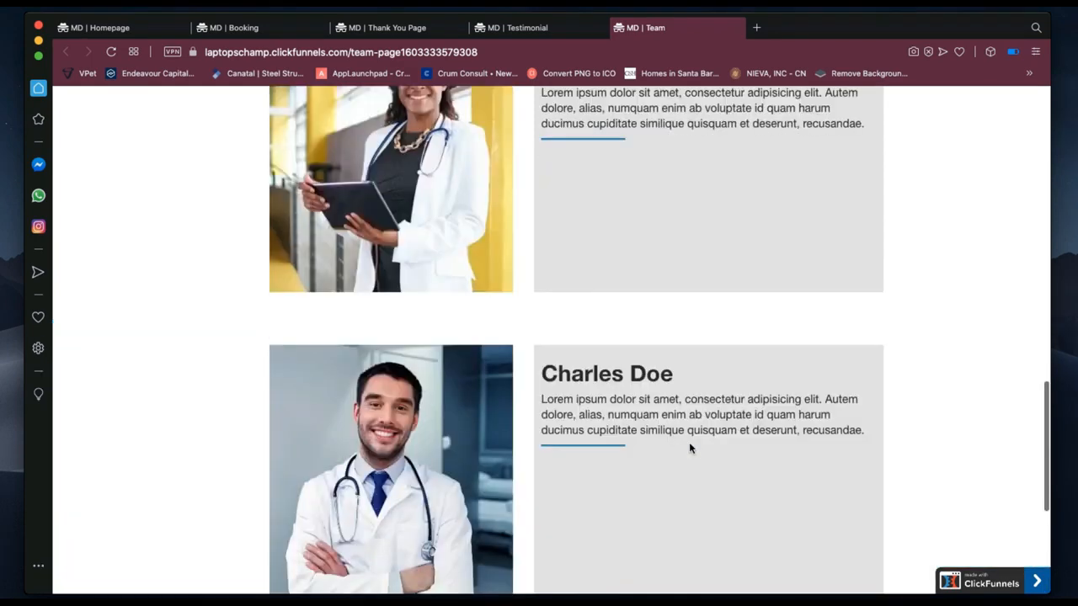
scroll(689, 448, "up", 3)
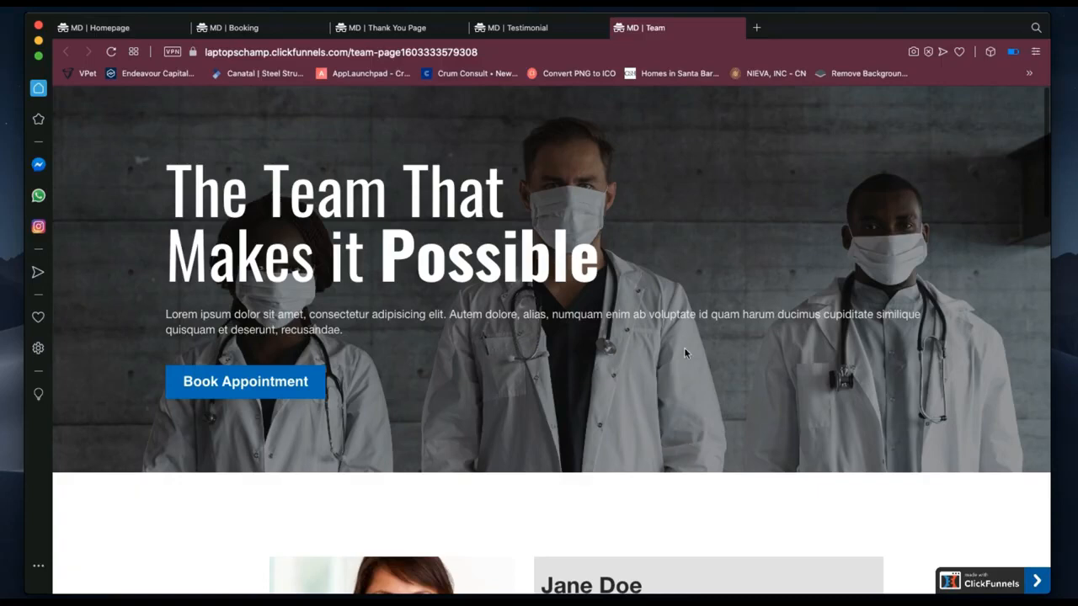
Check the testimonial step on the funnel dashboard desktop, then open the 'MD | Booking' tab.
key("ctrl+Left")
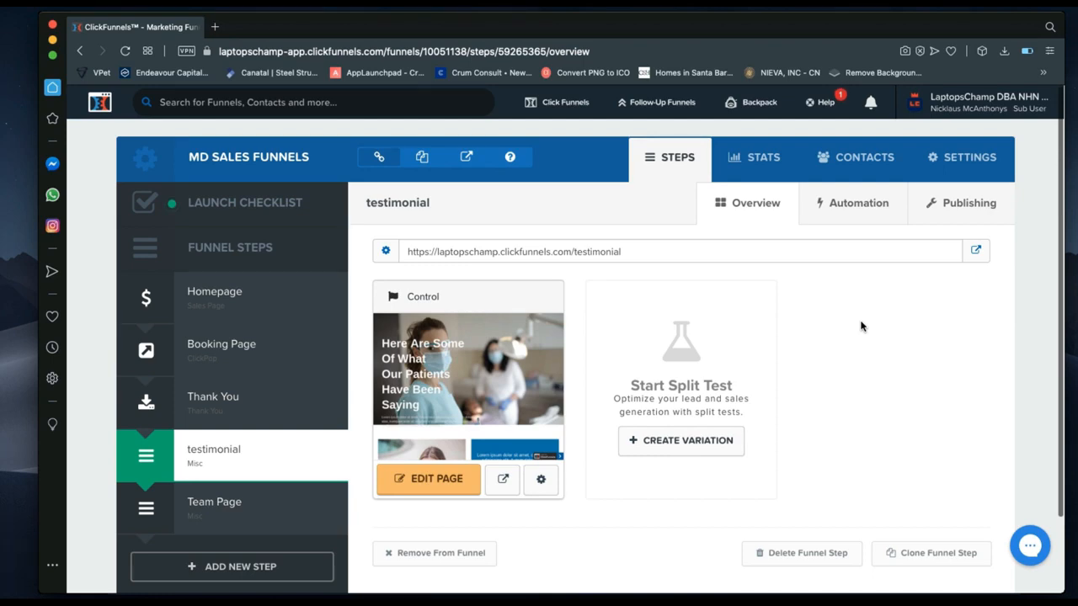
key("ctrl+Right")
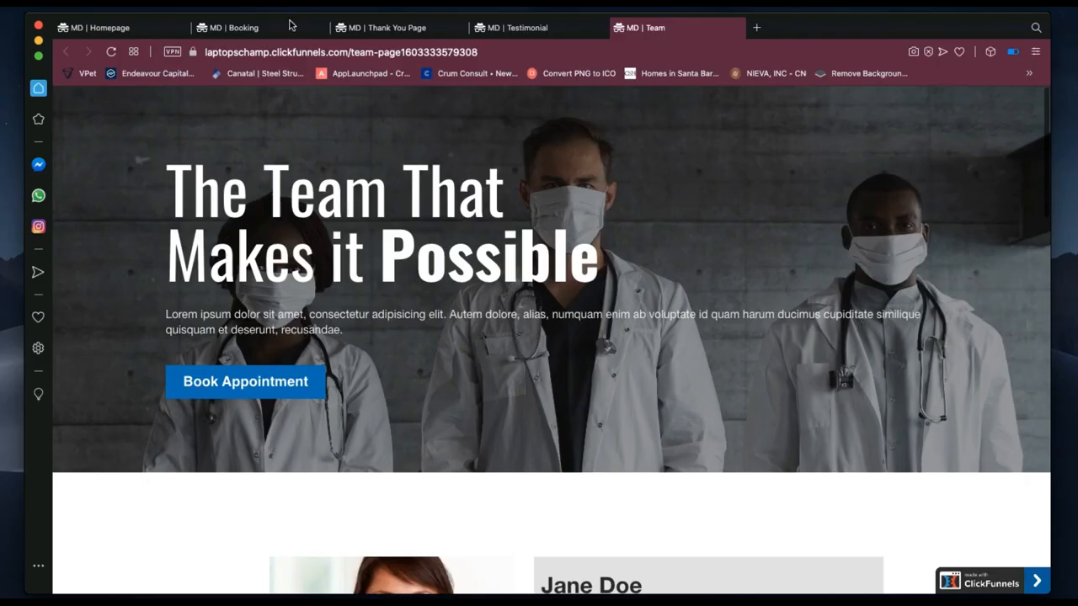
left_click(236, 28)
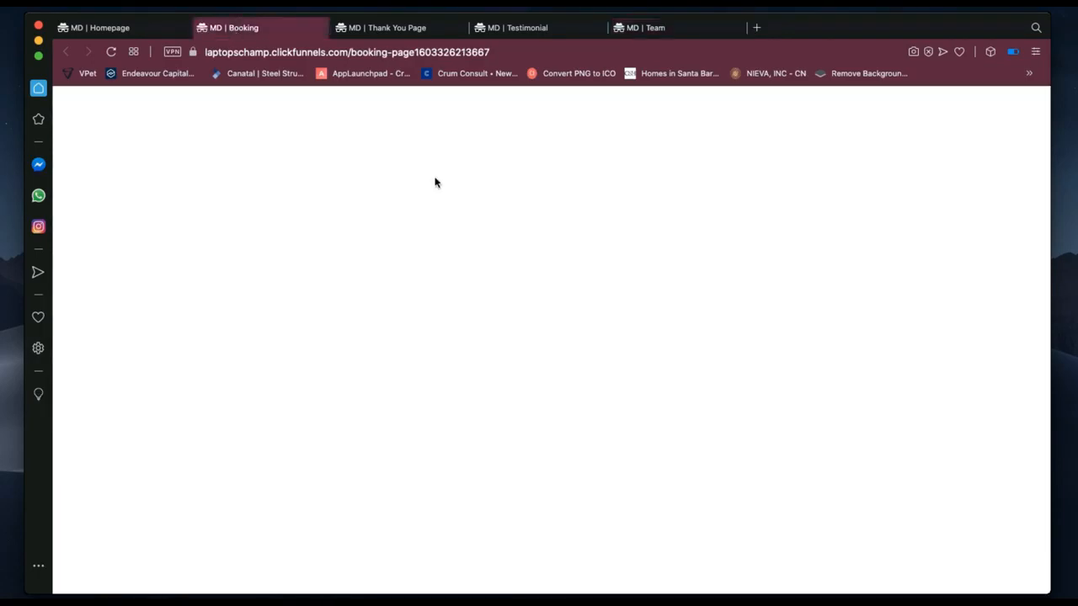
Open the live Homepage tab and scroll down to the 'Any Questions? Contact us Freely' form.
left_click(109, 28)
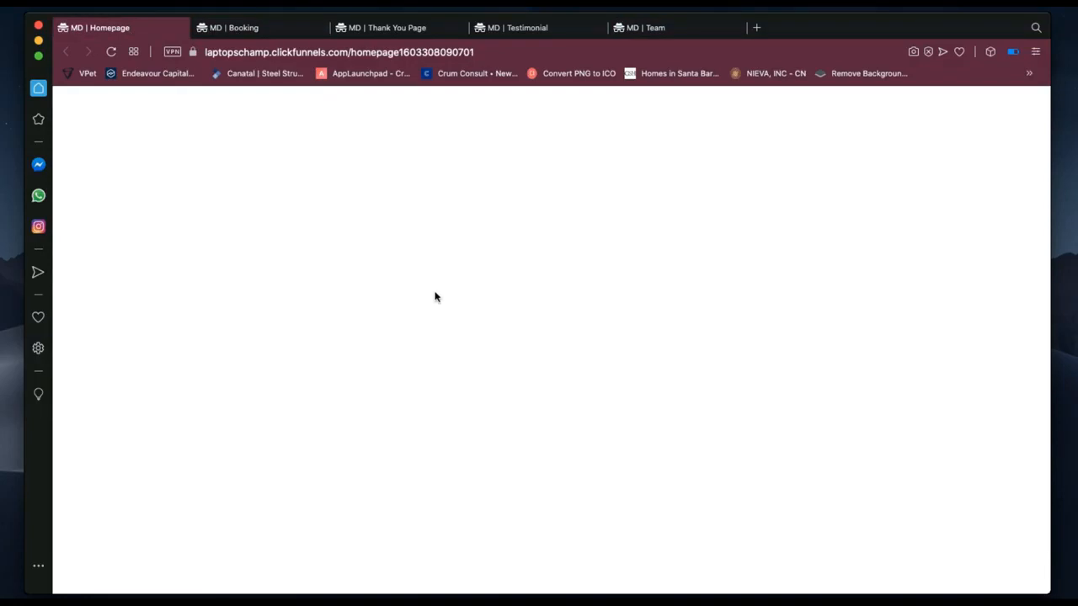
scroll(498, 366, "down", 10)
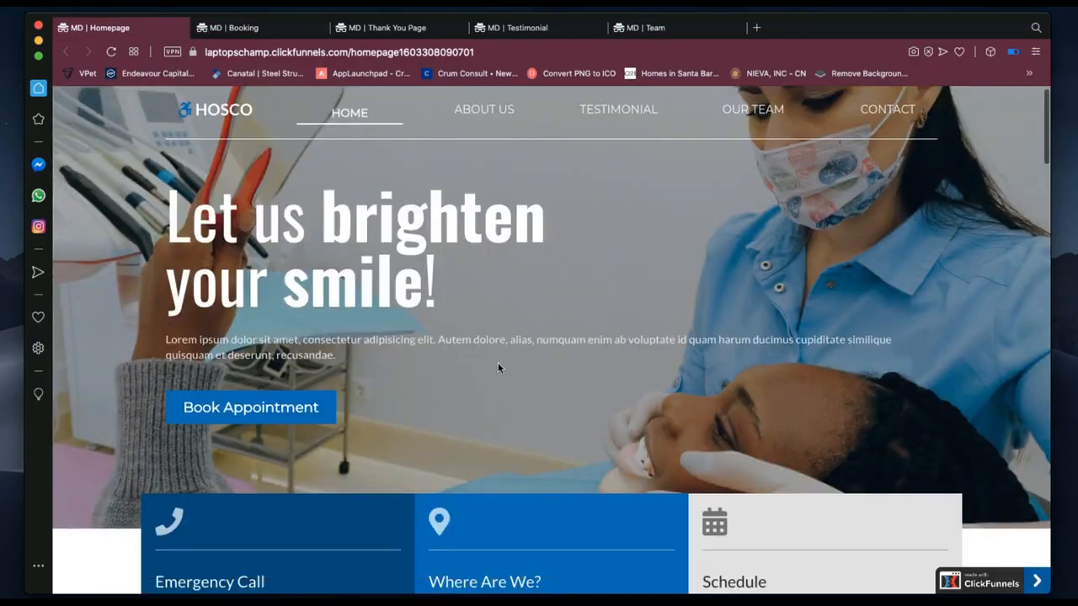
scroll(498, 368, "down", 3)
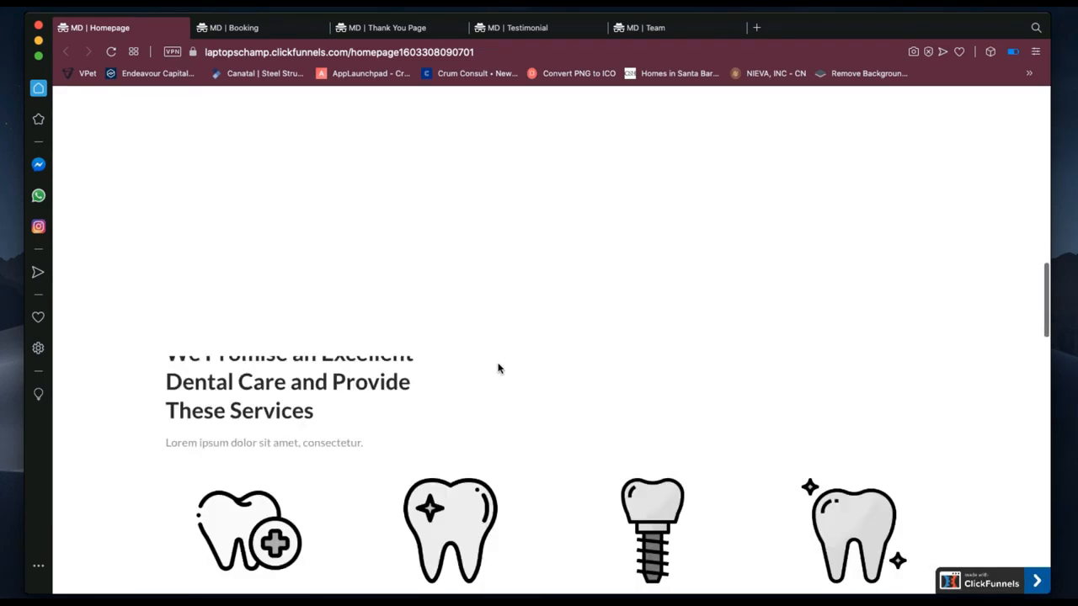
scroll(498, 368, "down", 5)
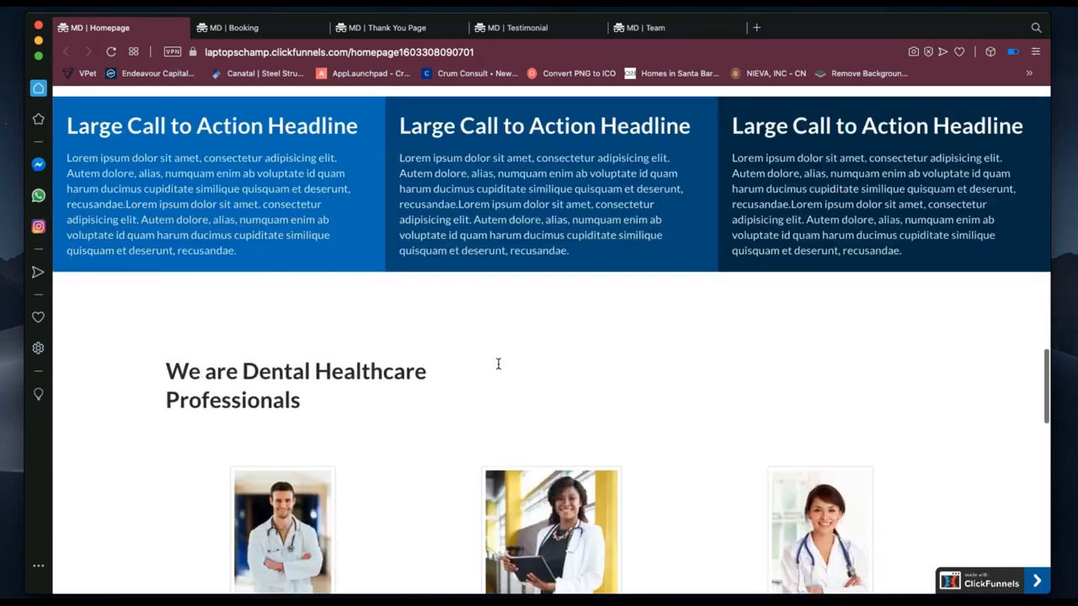
scroll(498, 364, "down", 12)
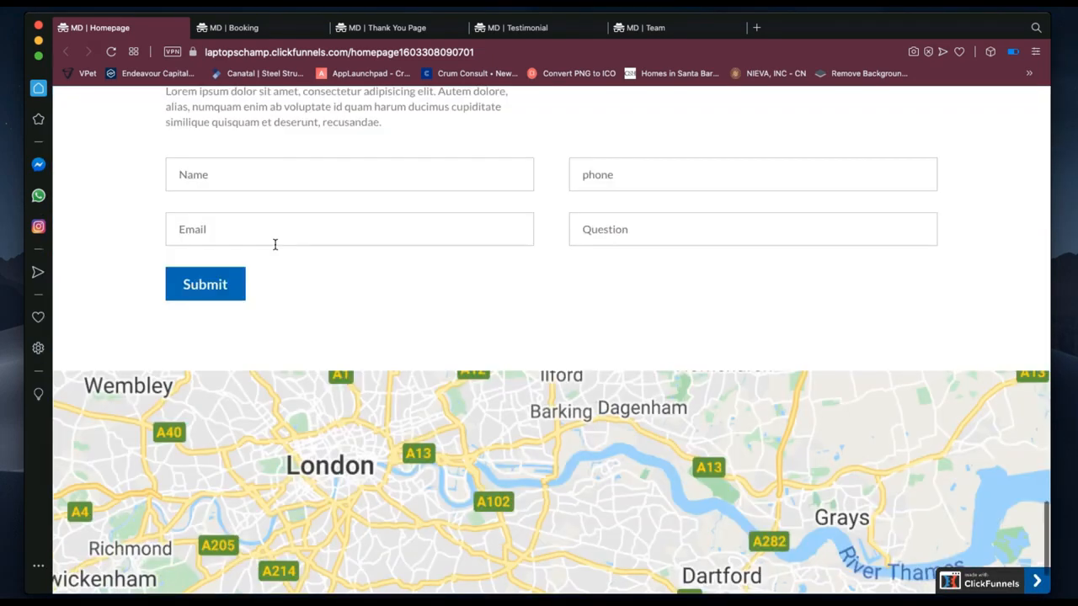
scroll(274, 244, "up", 2)
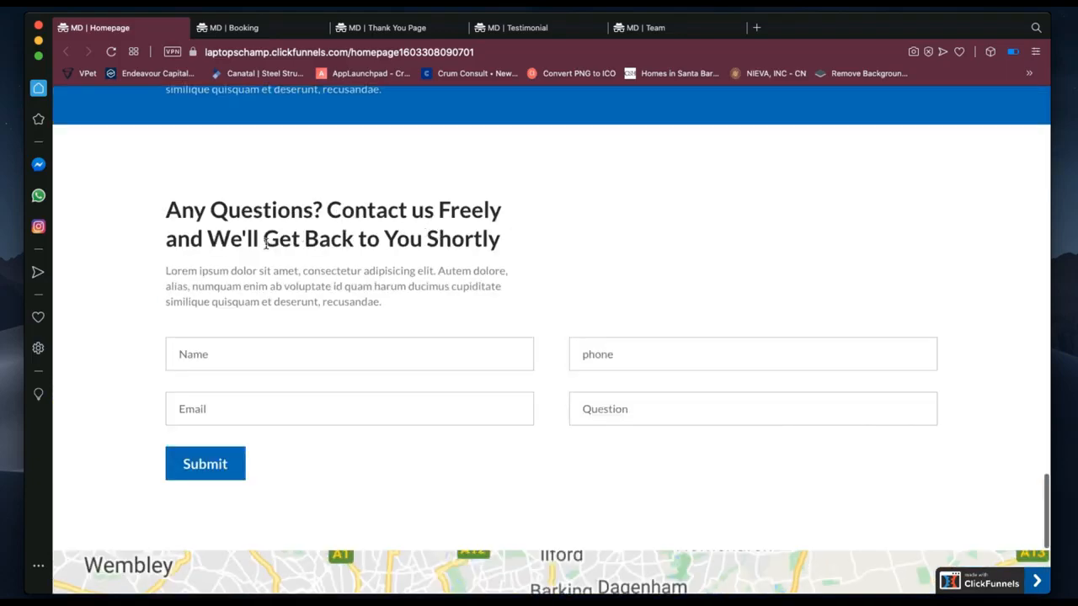
Fill the contact form with the test lead's name, a saved e-mail address and phone number.
left_click(233, 357)
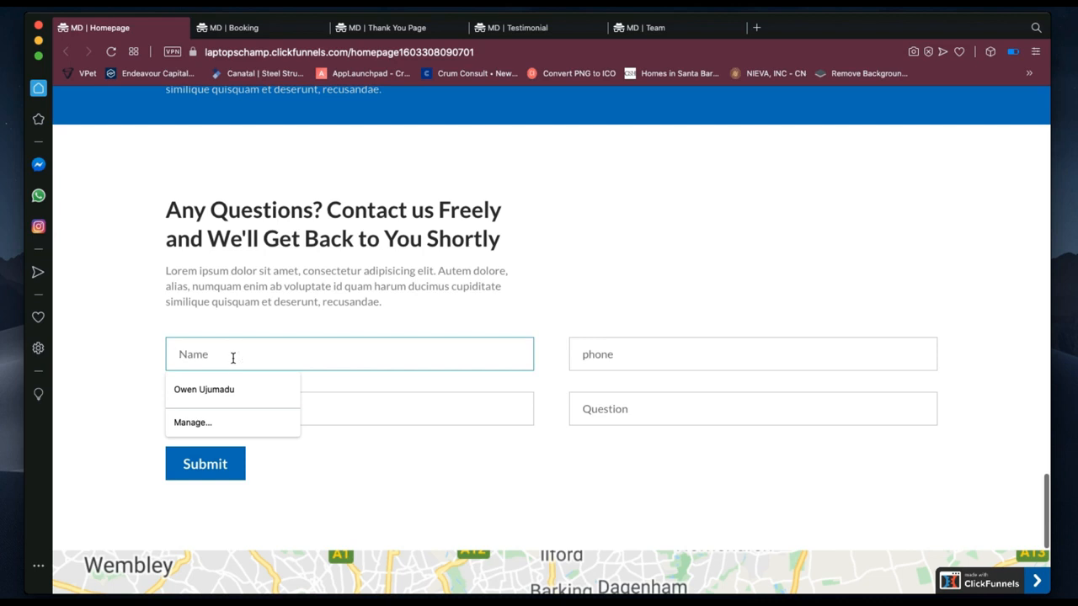
type("Nicklaus")
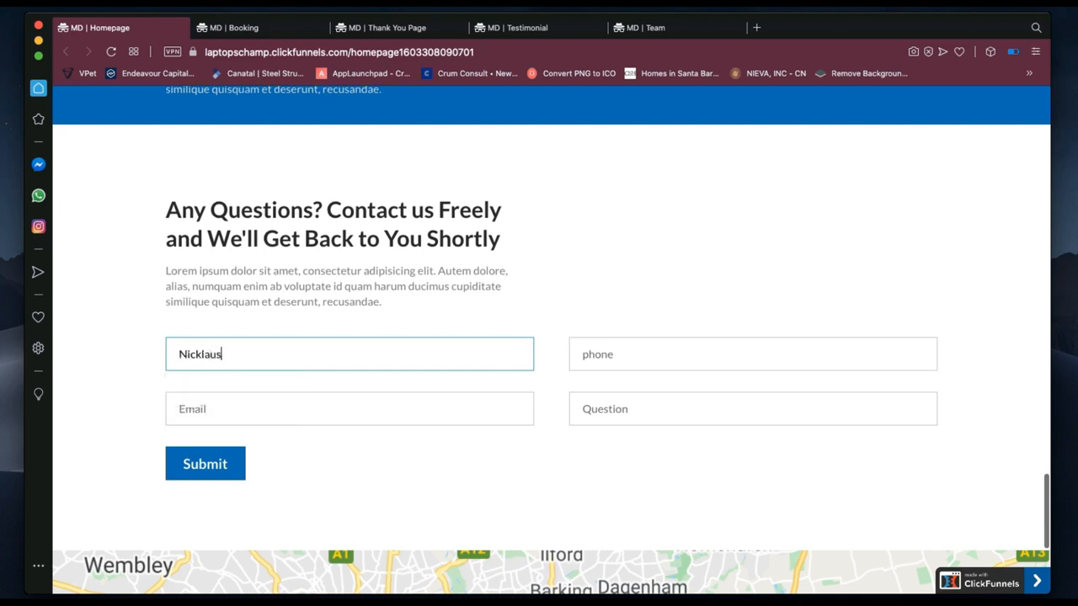
type(" M.")
left_click(205, 410)
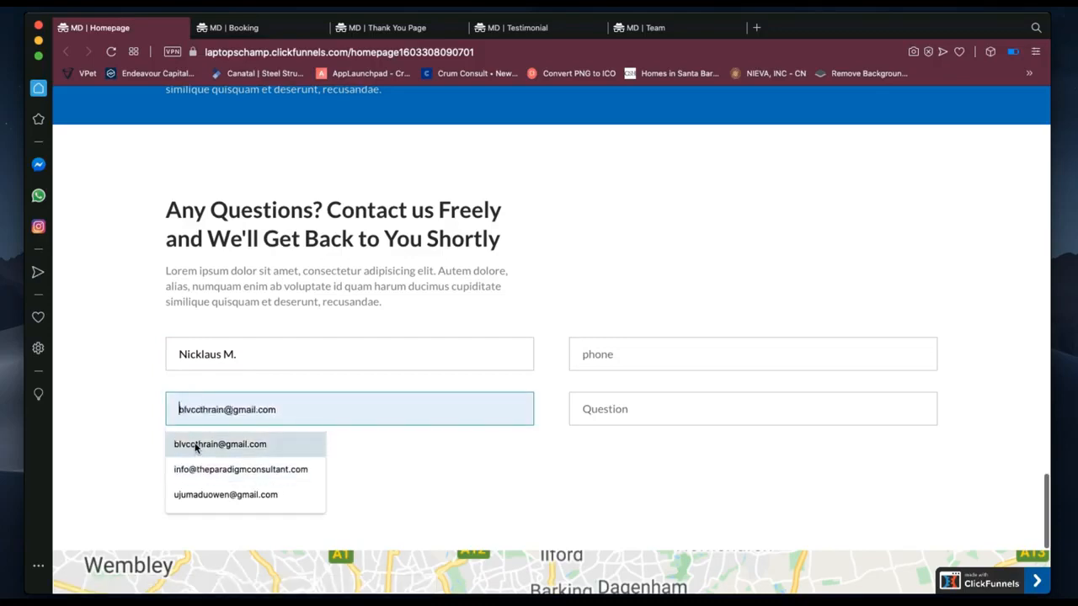
left_click(196, 445)
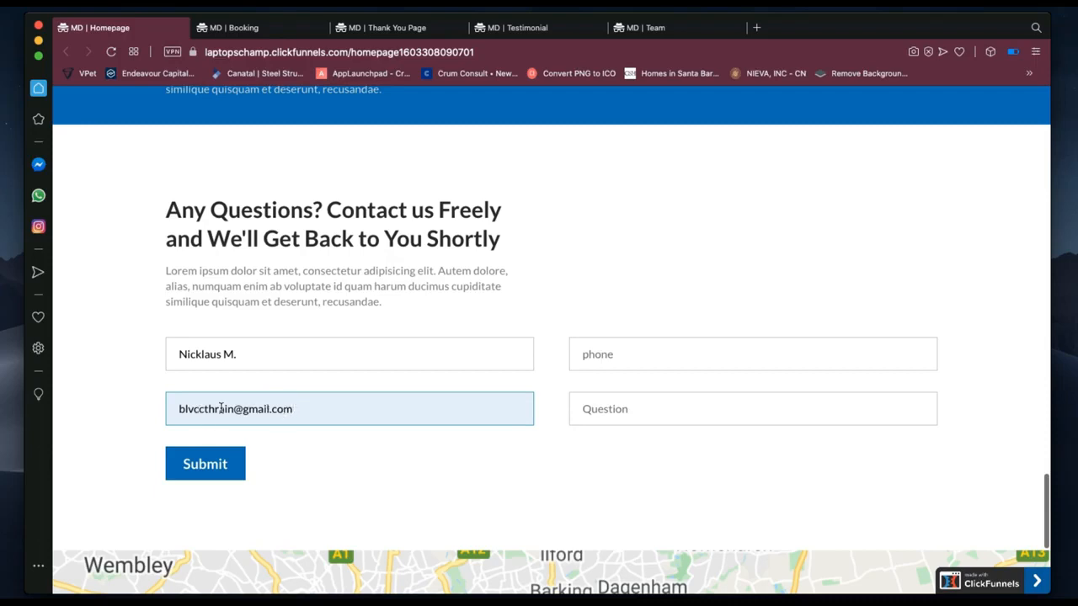
left_click(638, 357)
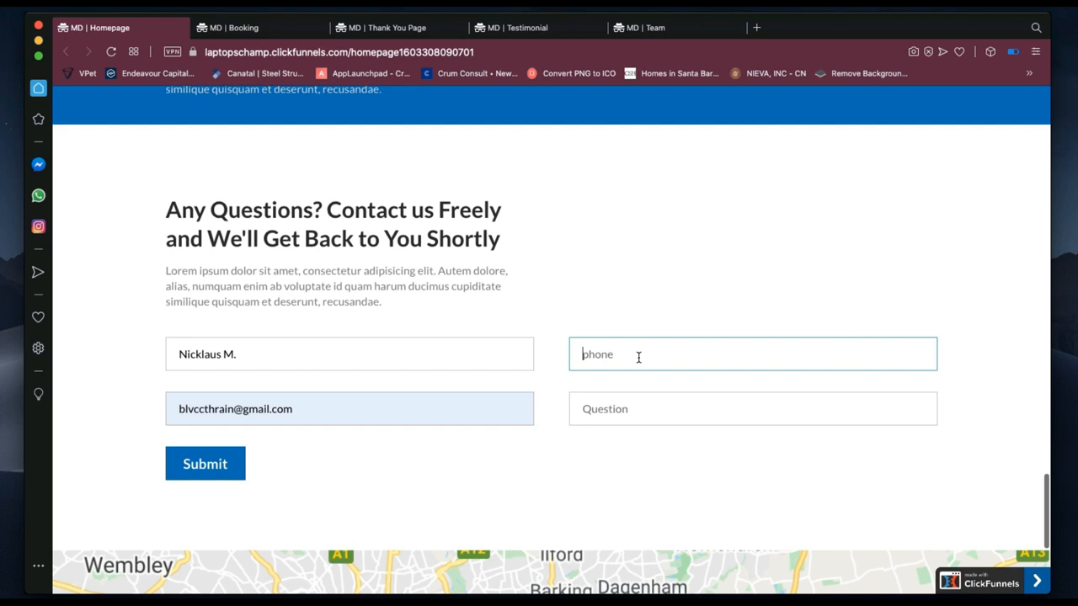
left_click_drag(675, 354, 579, 361)
Enter the question 'How Can I Get This Funnel' and submit the form.
left_click(602, 410)
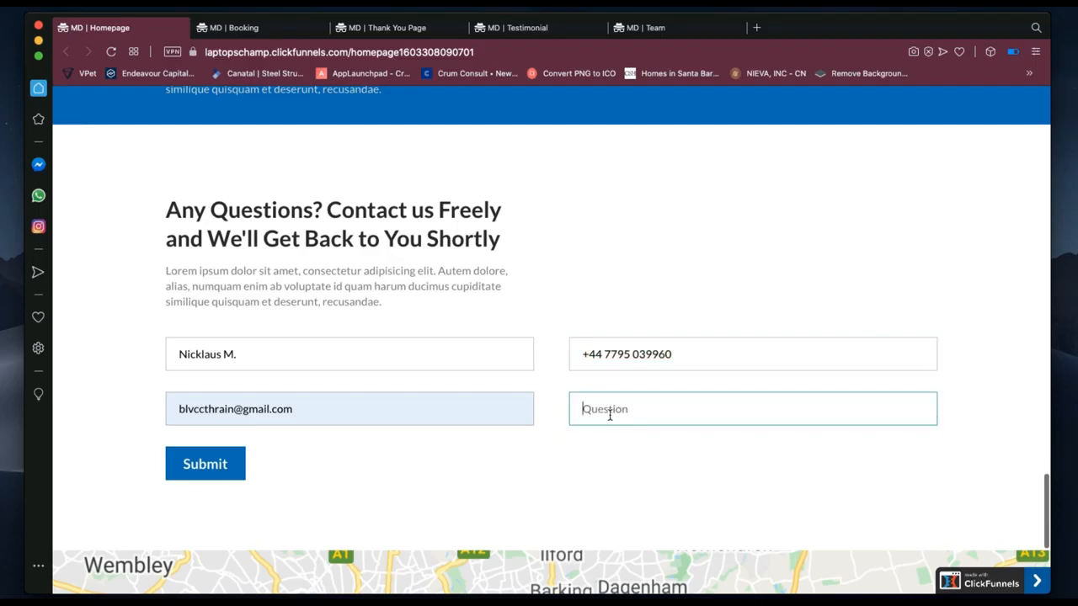
type("How Can I Get This Funnels")
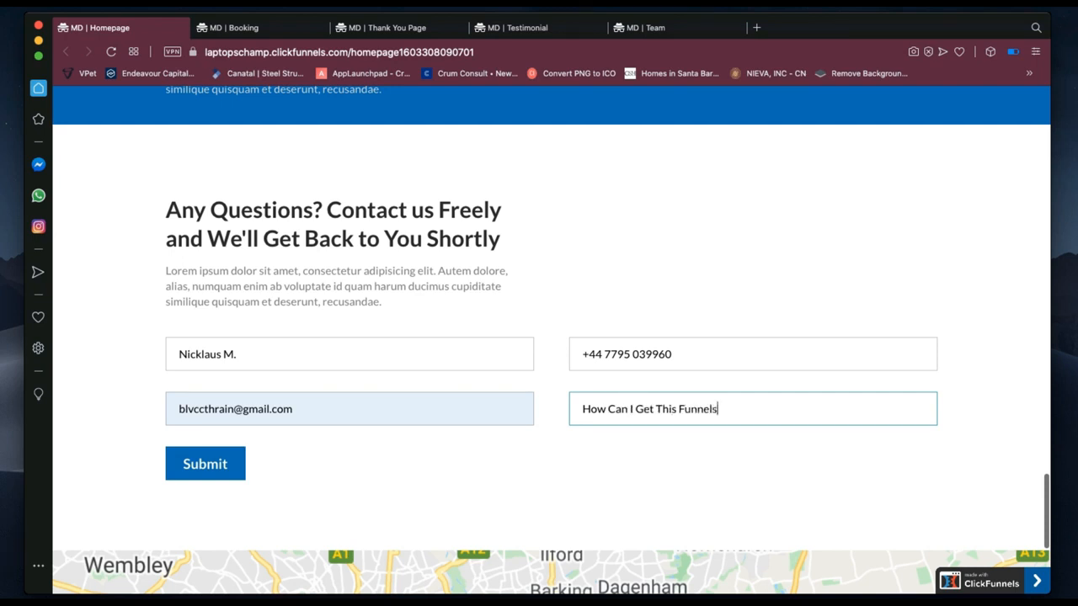
key("BackSpace")
left_click(205, 465)
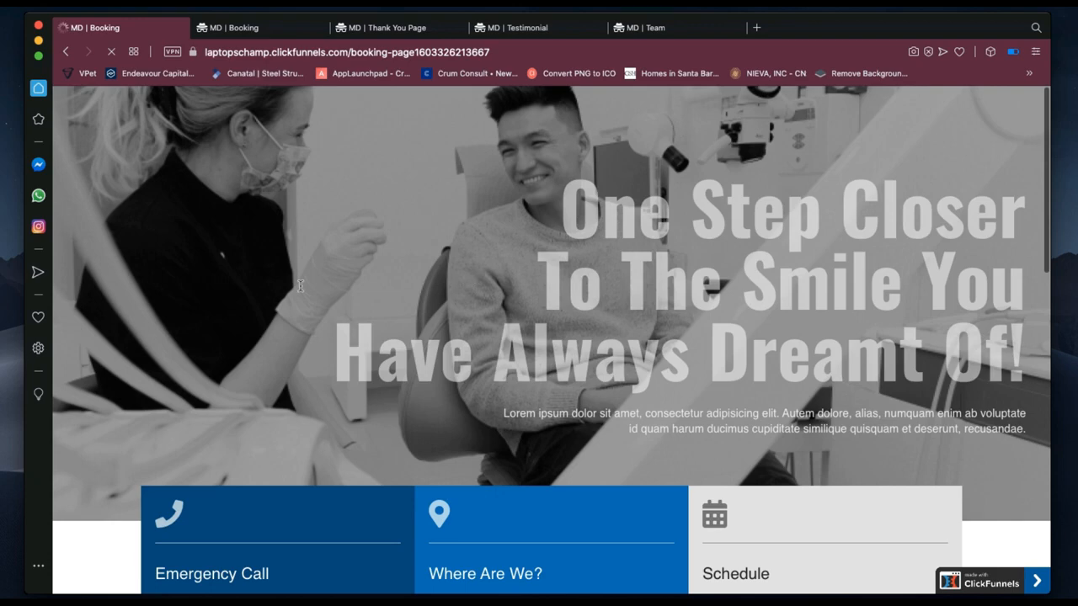
Switch to the second 'MD | Booking' tab and scroll down to the Calendly calendar.
scroll(352, 334, "down", 3)
scroll(352, 334, "down", 7)
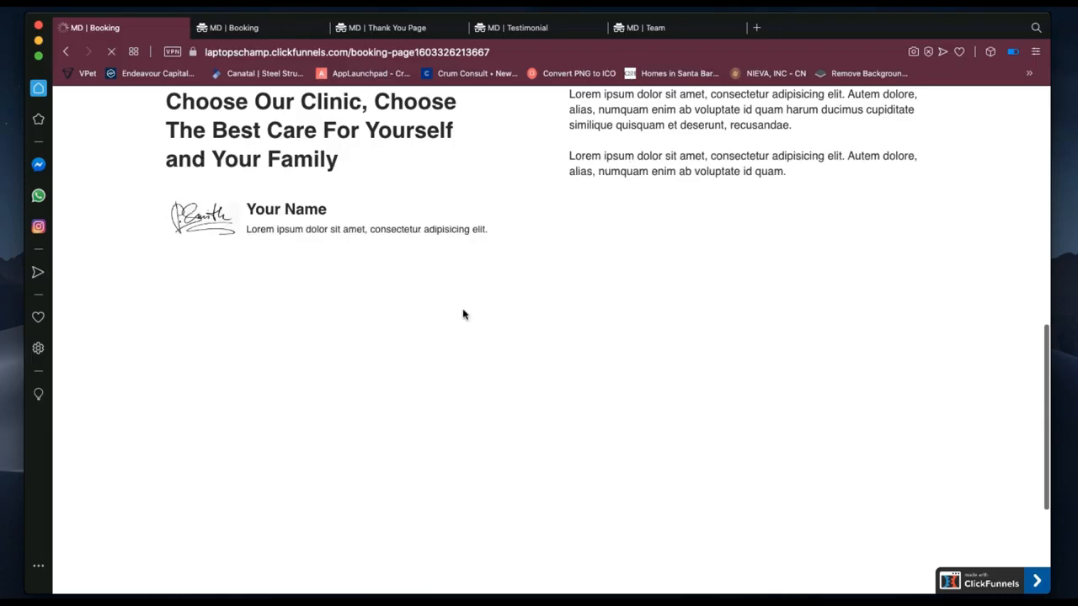
left_click(236, 28)
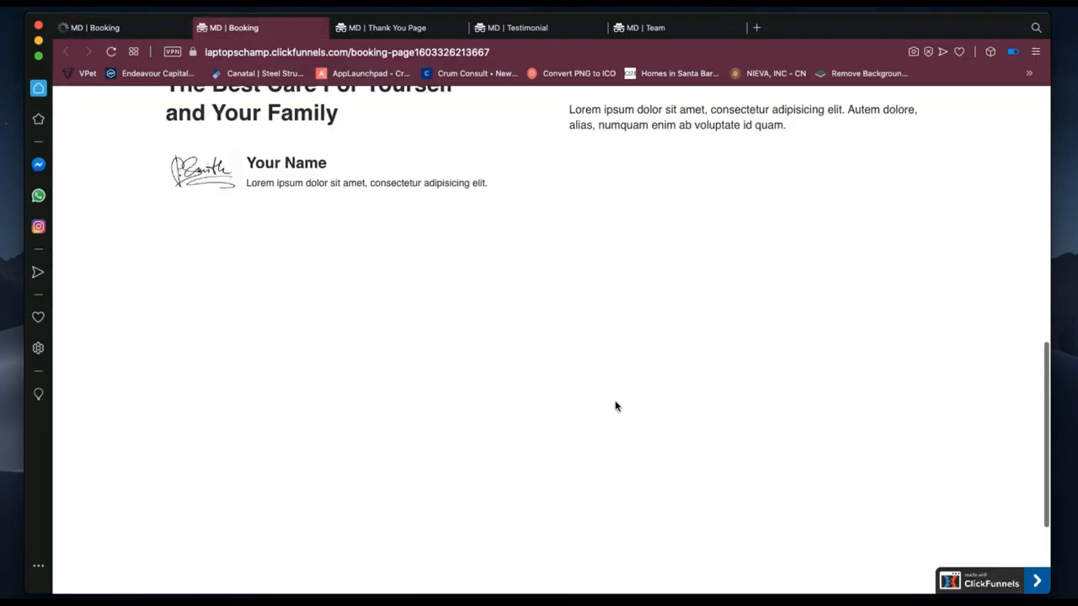
scroll(615, 406, "down", 1)
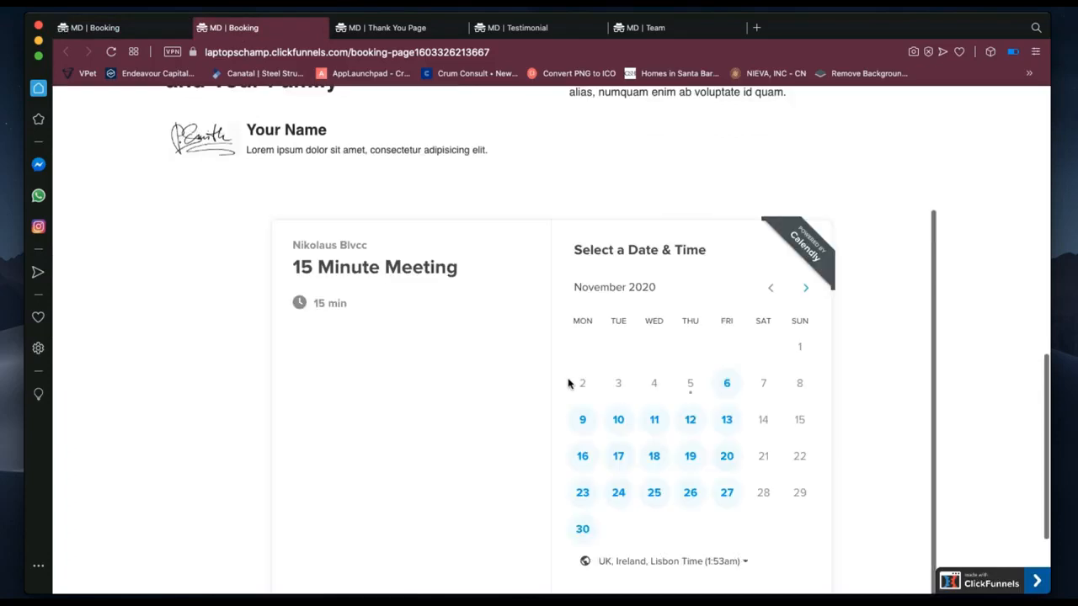
scroll(569, 384, "down", 3)
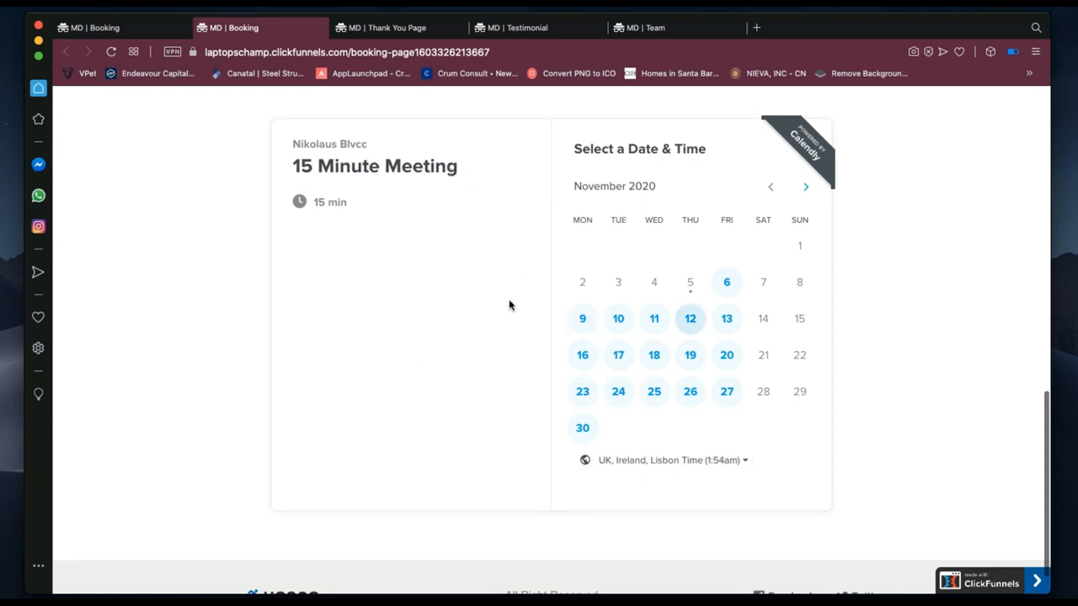
Pick Friday, November 27 in the calendar and choose the 8:00am slot.
left_click(728, 291)
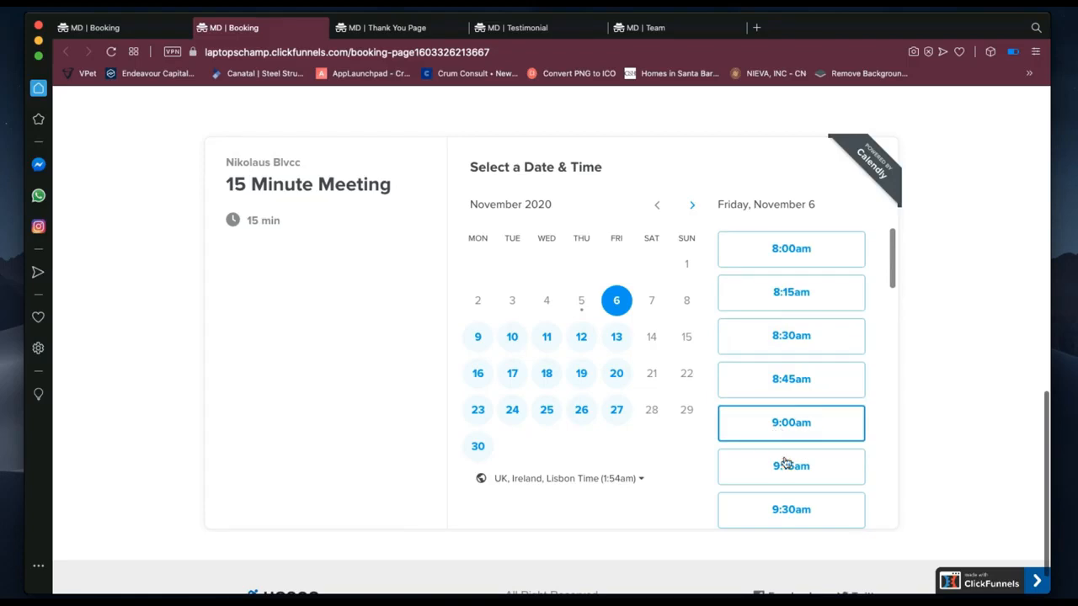
left_click(618, 411)
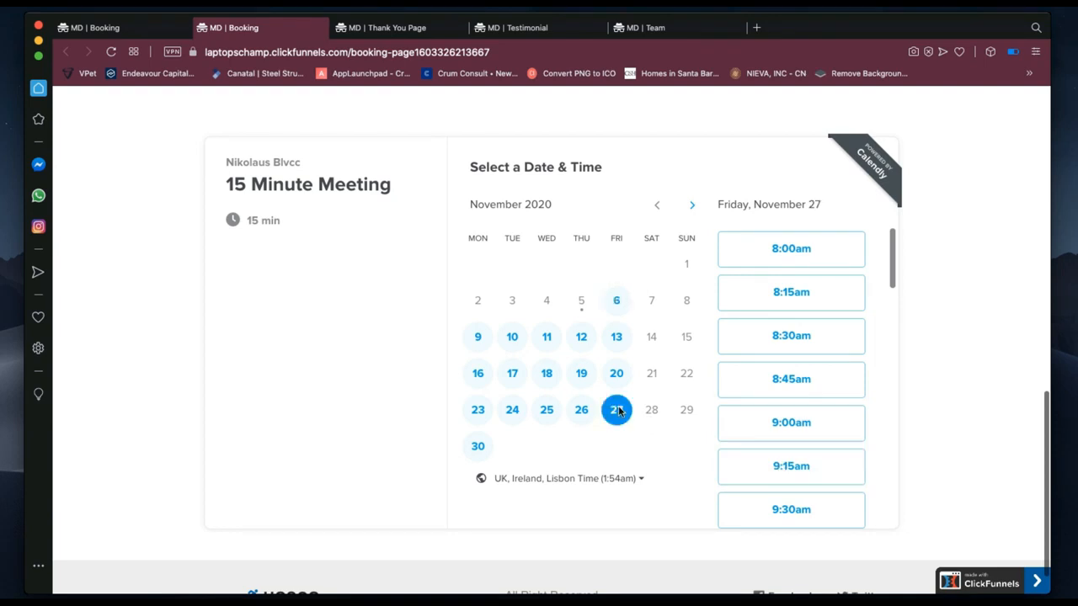
left_click(790, 253)
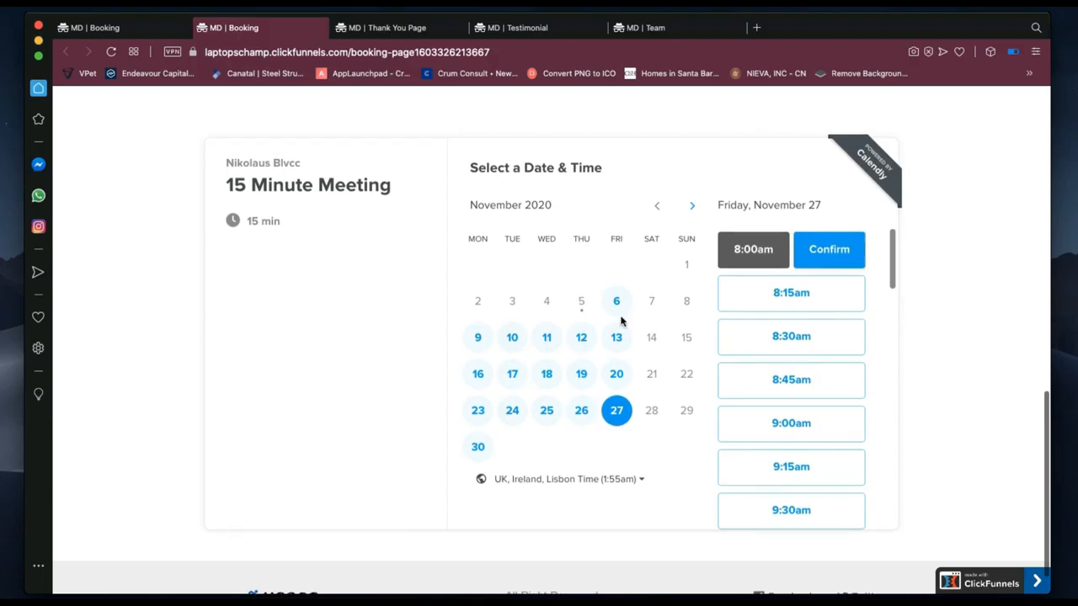
scroll(621, 318, "up", 4)
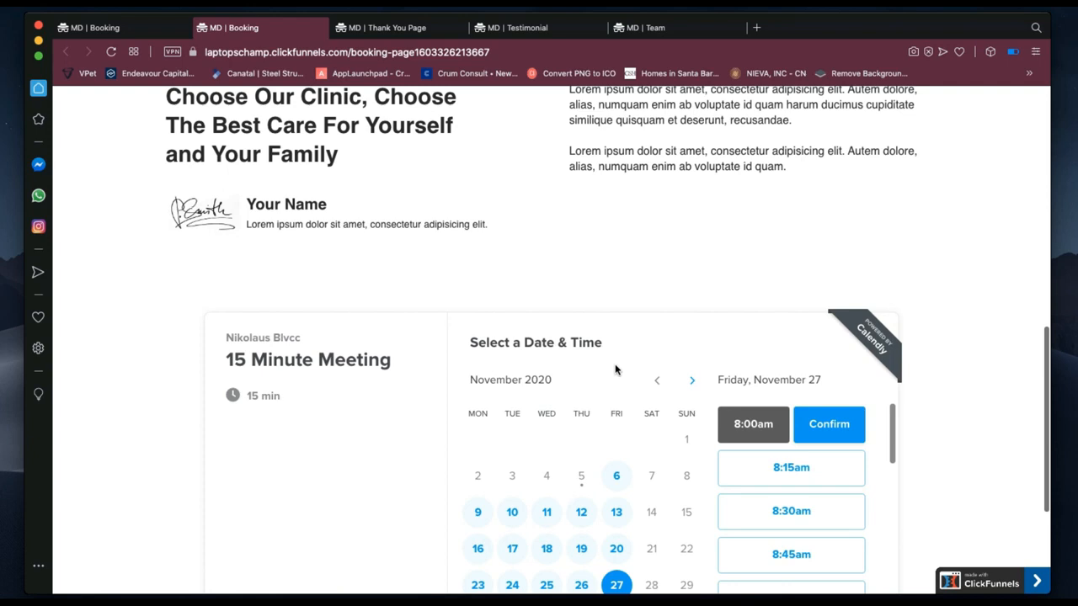
scroll(727, 455, "down", 5)
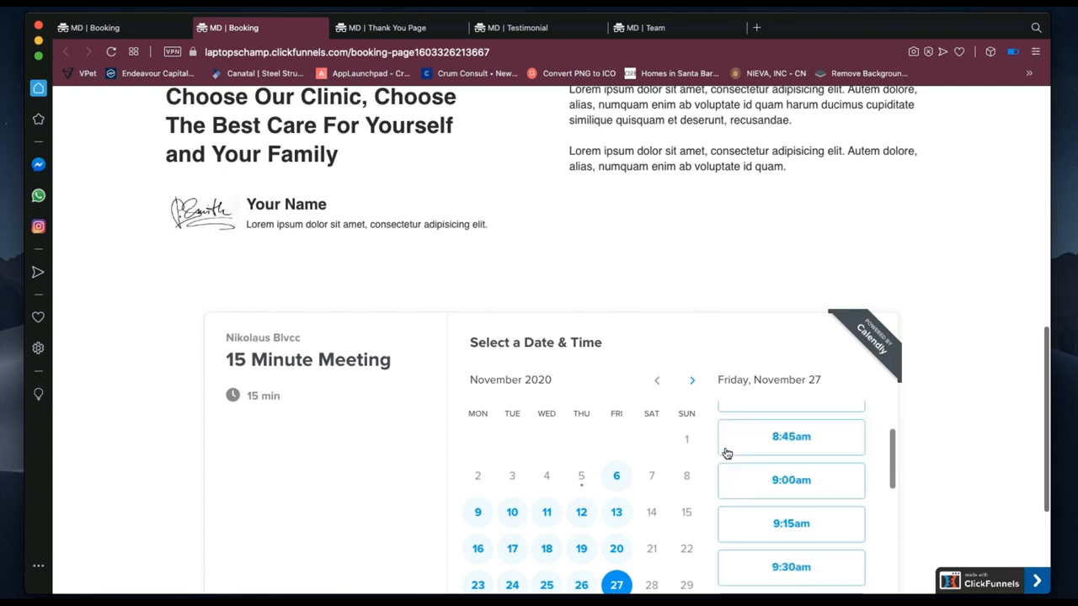
scroll(727, 454, "down", 4)
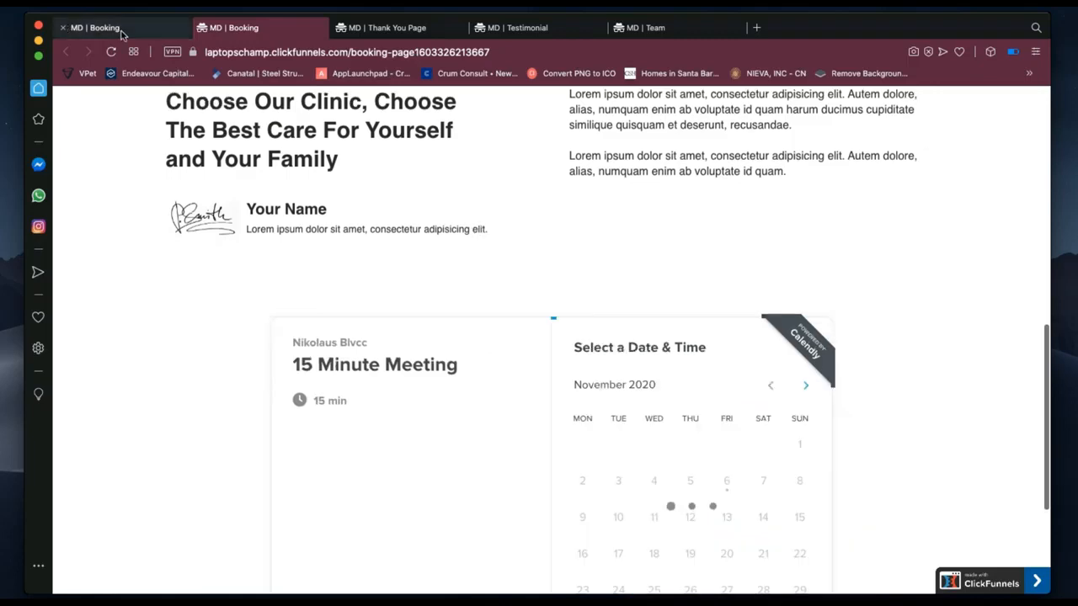
Return to the first booking page, dismiss its cookie consent notice, and close the private test window.
left_click(122, 32)
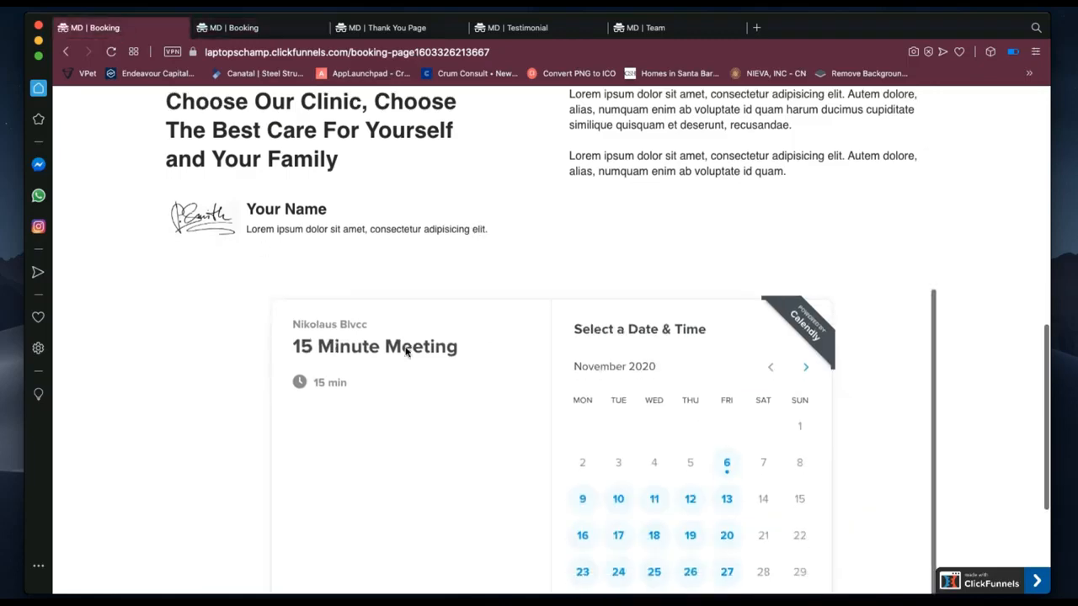
scroll(389, 202, "down", 2)
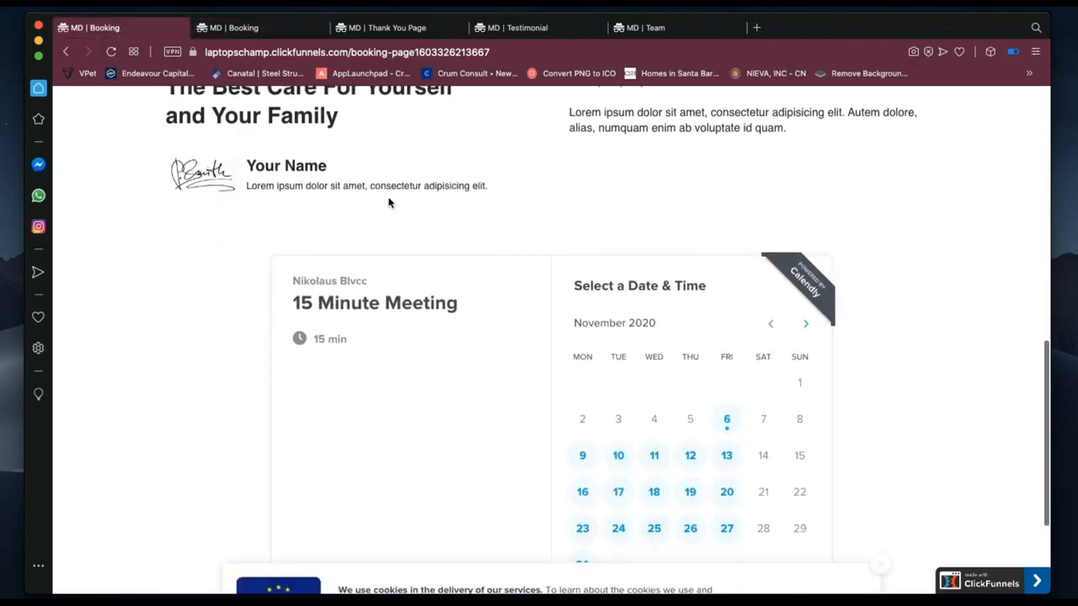
scroll(389, 202, "down", 2)
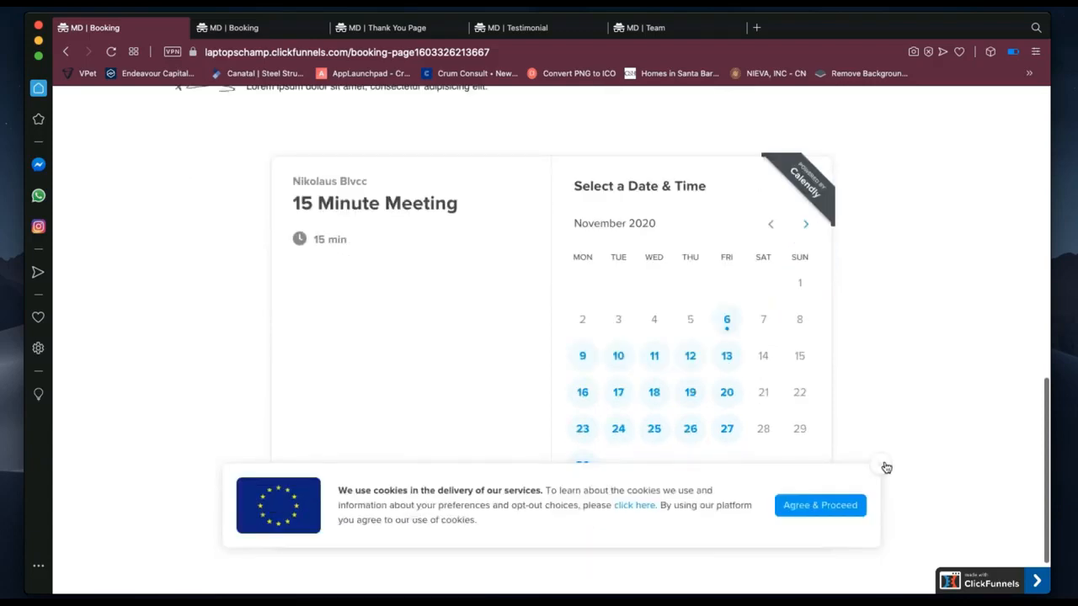
left_click(883, 468)
scroll(640, 258, "up", 5)
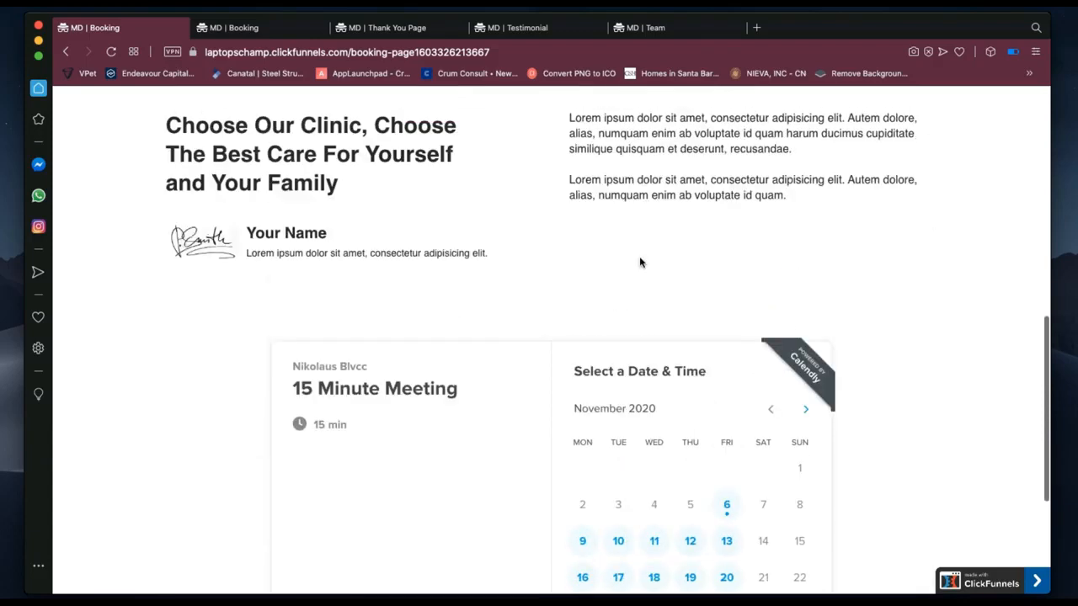
scroll(625, 259, "up", 6)
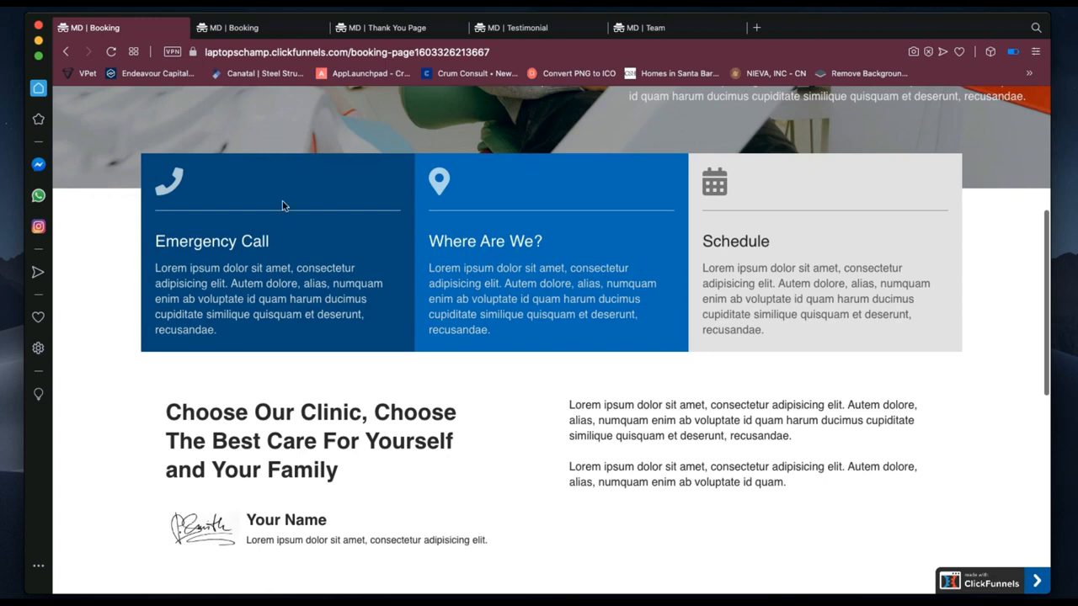
key("super+shift+w")
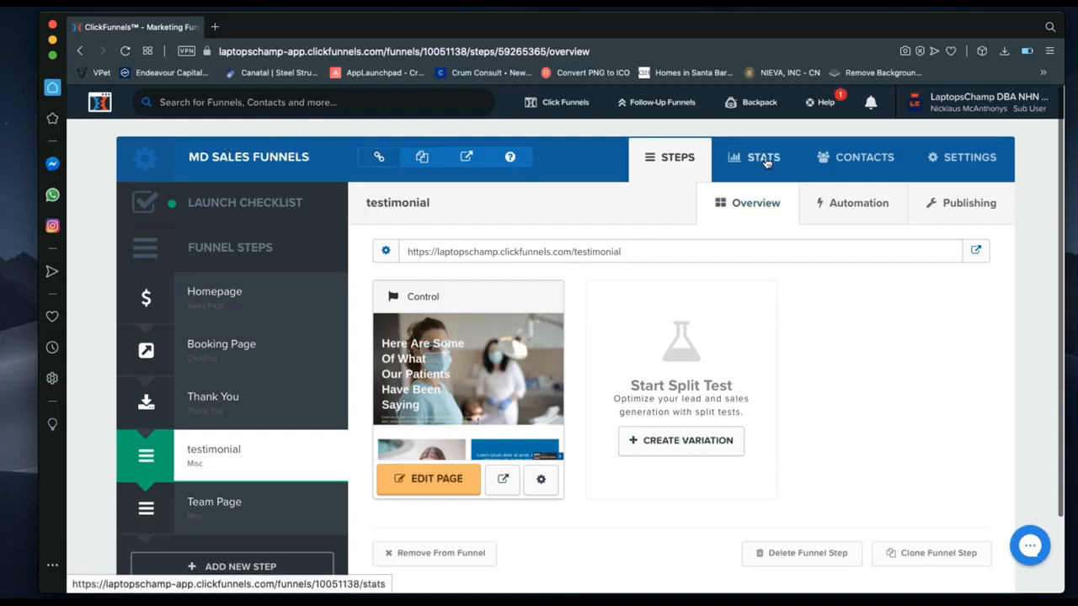
Open the funnel's CONTACTS list to find the lead captured by the booking test.
left_click(864, 167)
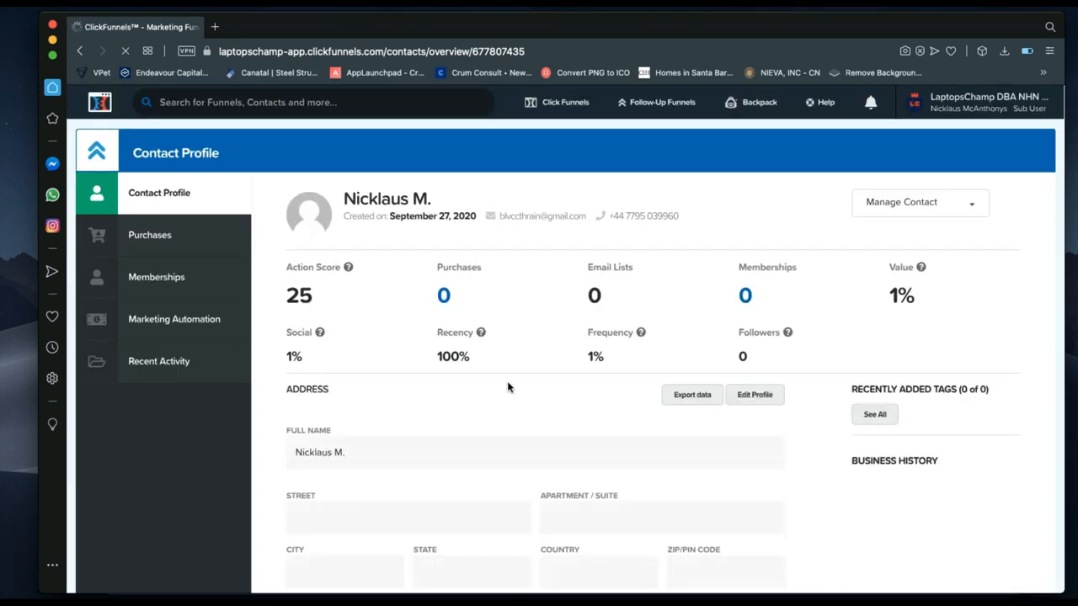
scroll(346, 440, "down", 3)
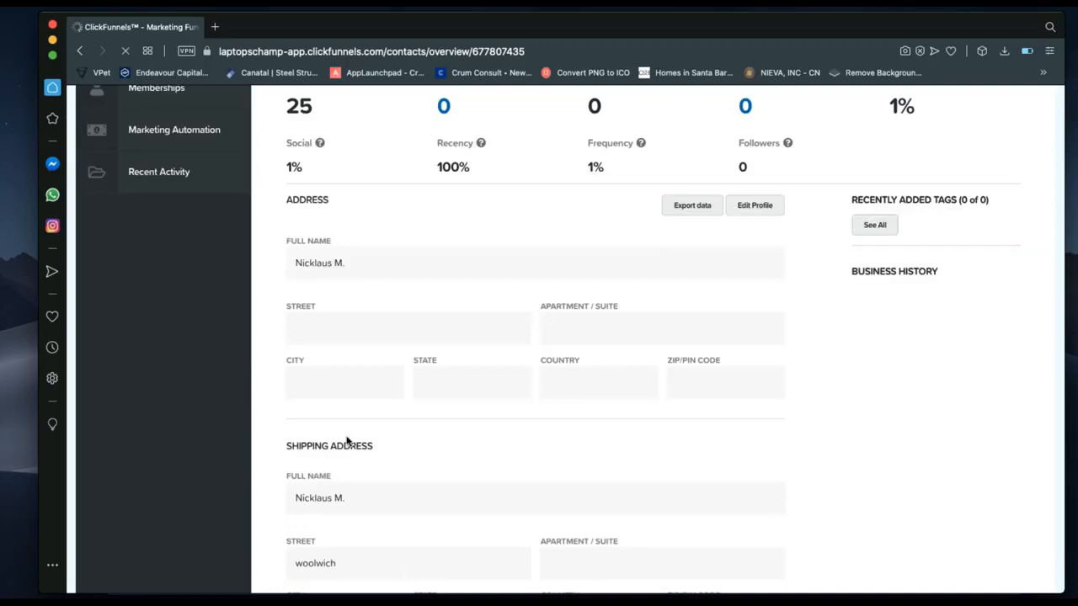
scroll(320, 421, "down", 1)
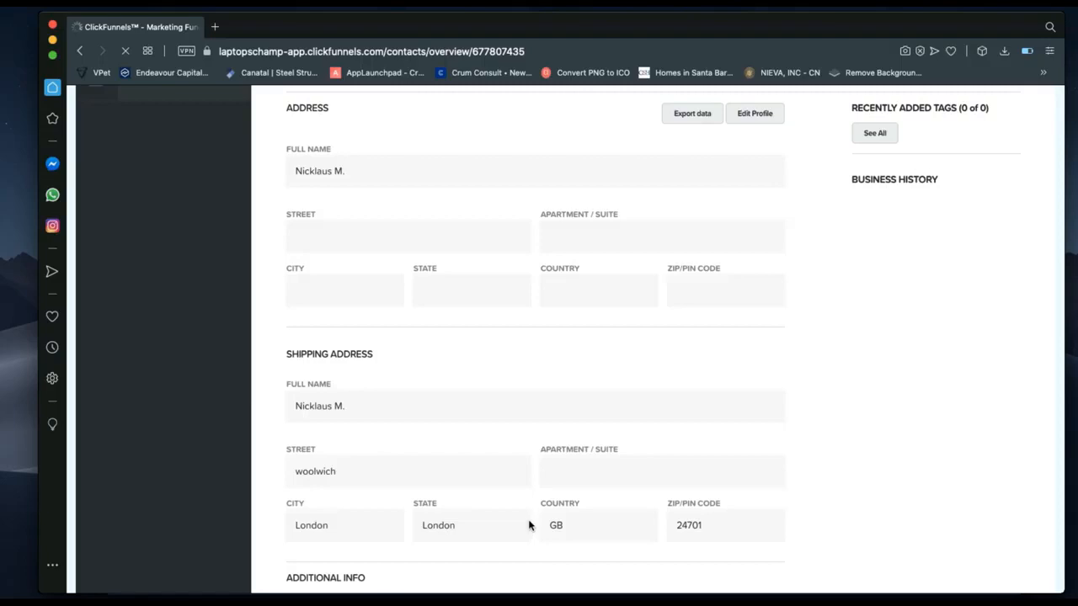
scroll(421, 463, "down", 1)
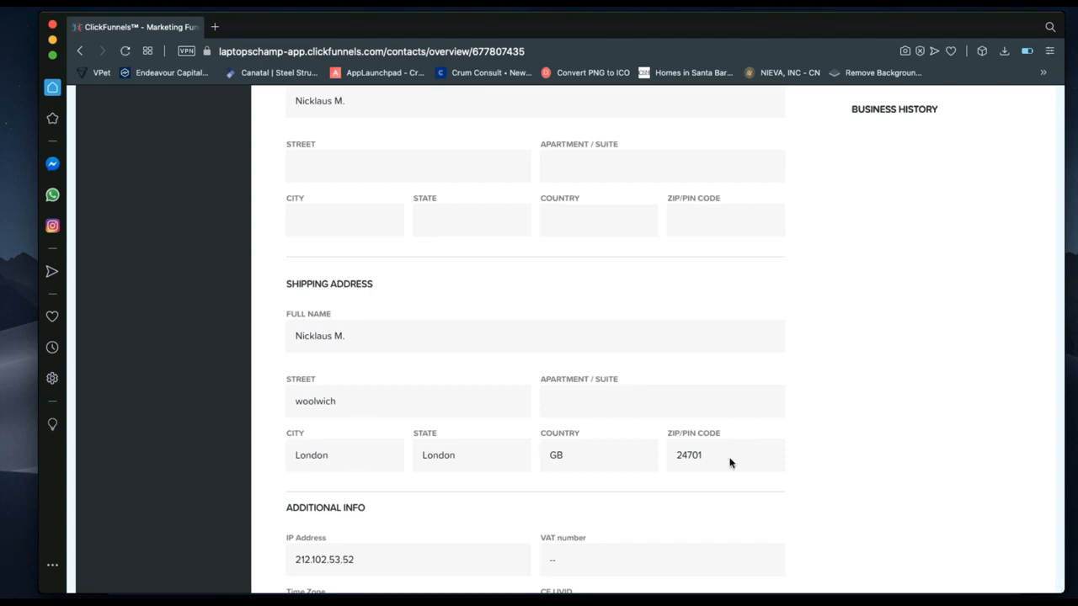
scroll(688, 455, "down", 2)
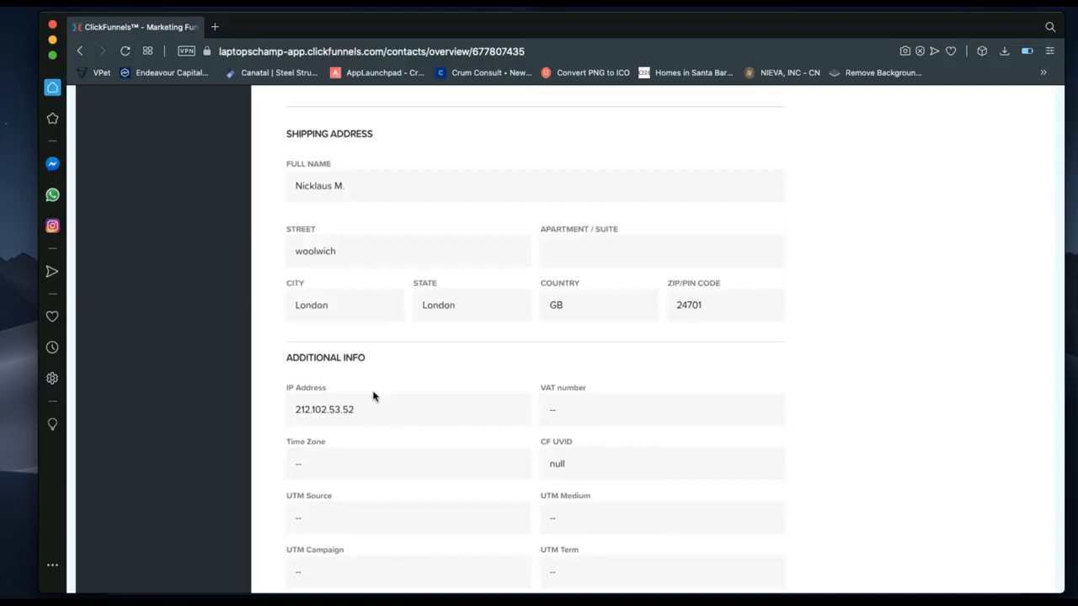
scroll(373, 393, "down", 1)
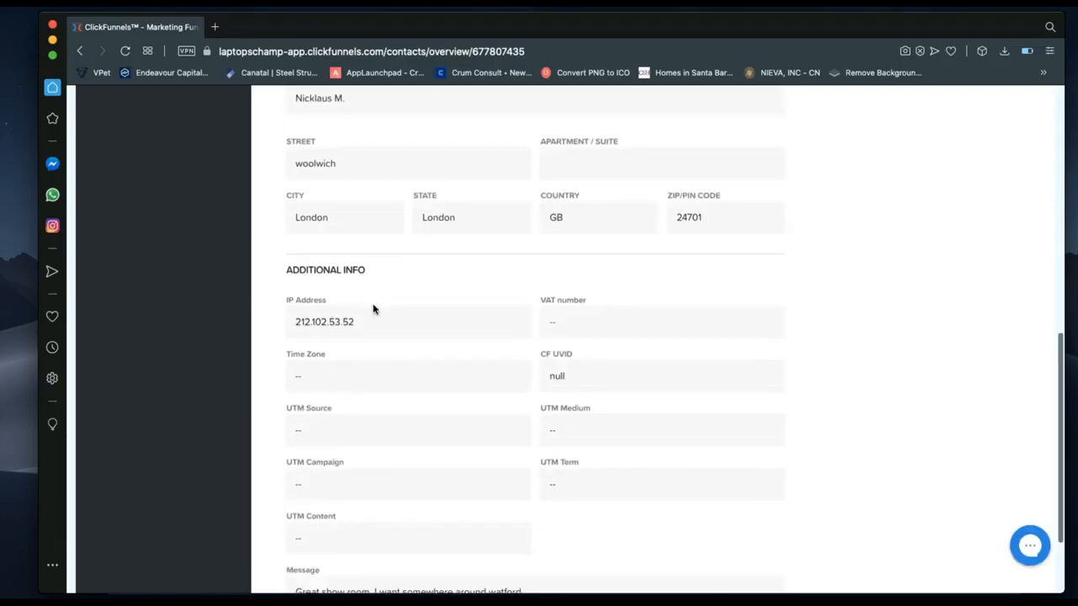
scroll(373, 308, "up", 1)
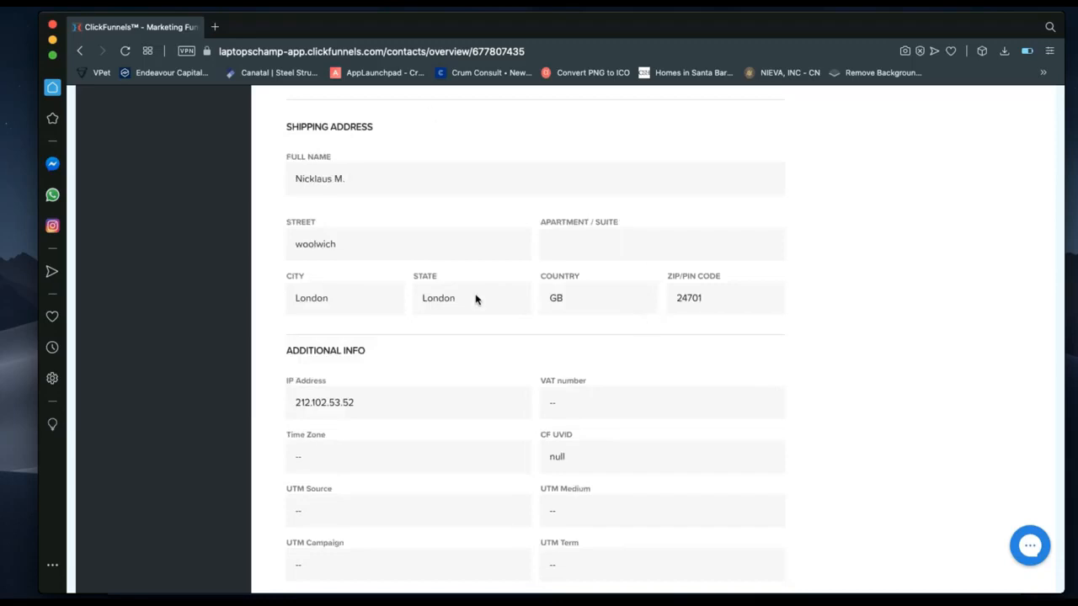
scroll(414, 347, "down", 5)
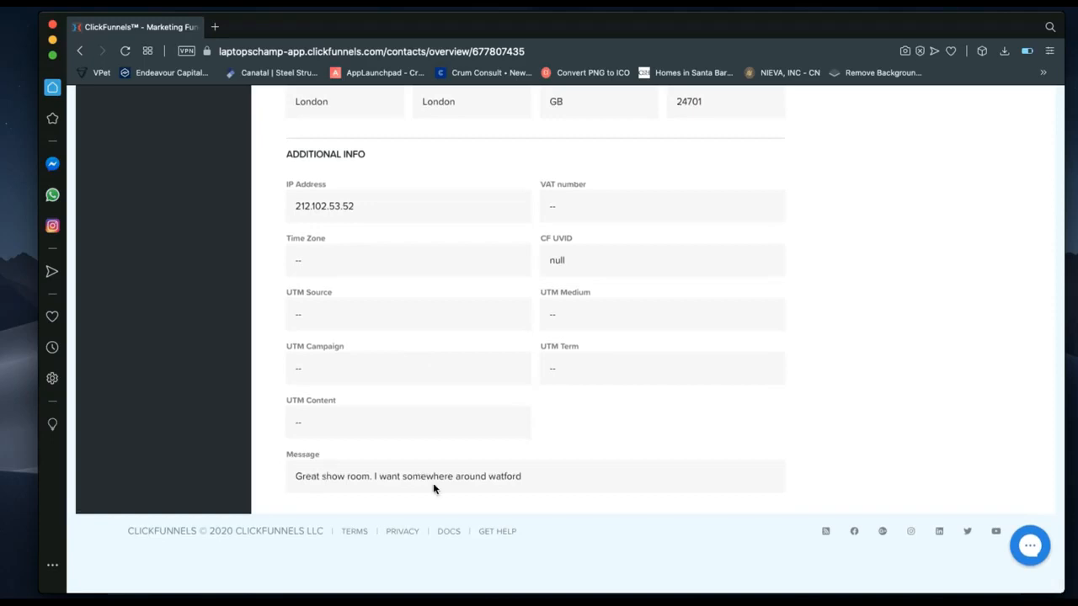
scroll(434, 488, "up", 15)
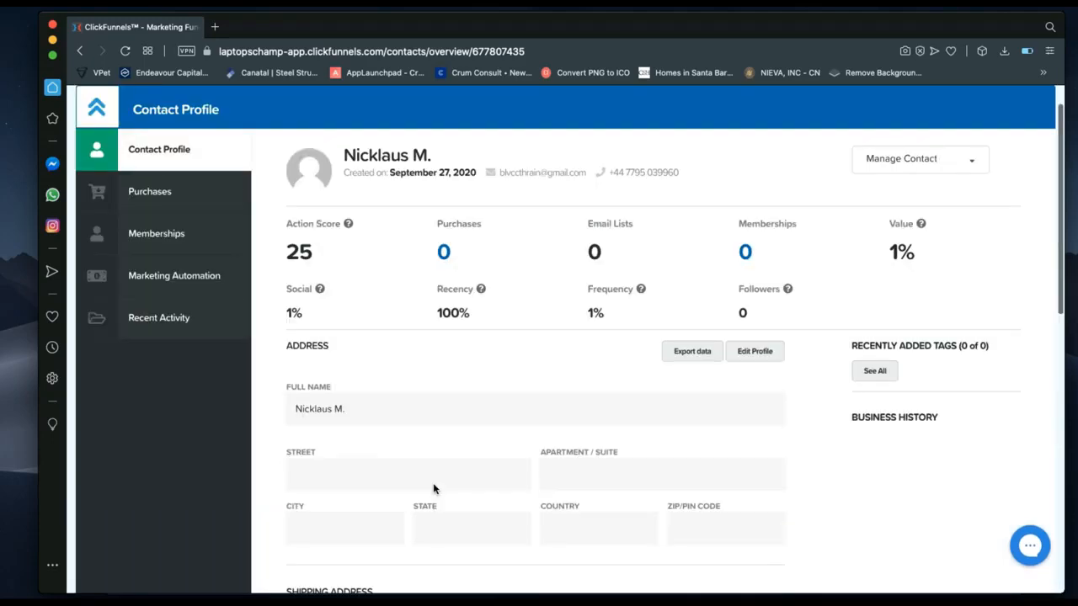
scroll(433, 488, "down", 15)
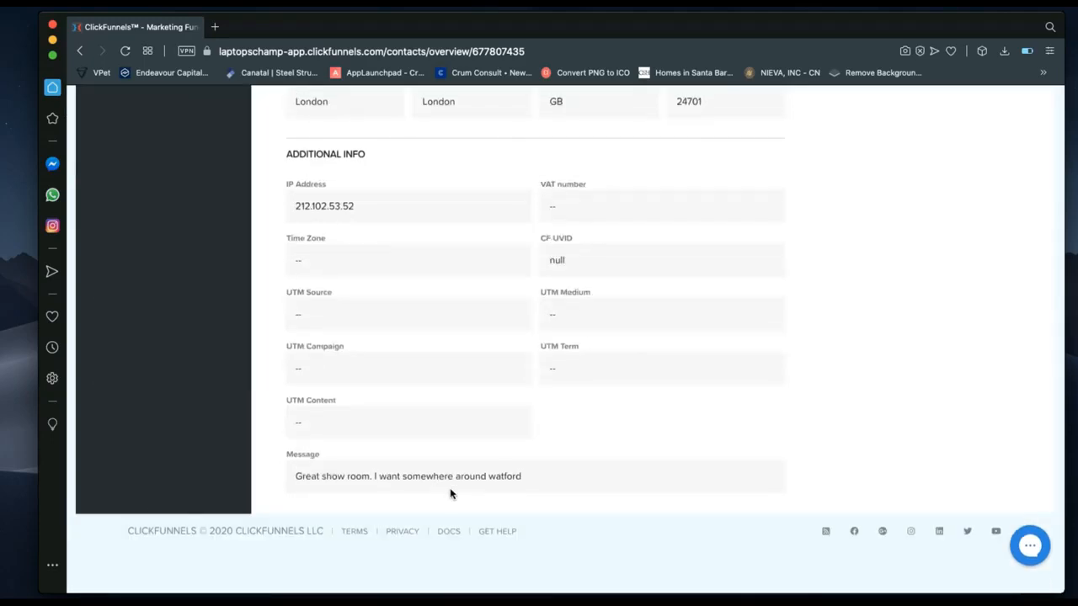
scroll(439, 482, "up", 4)
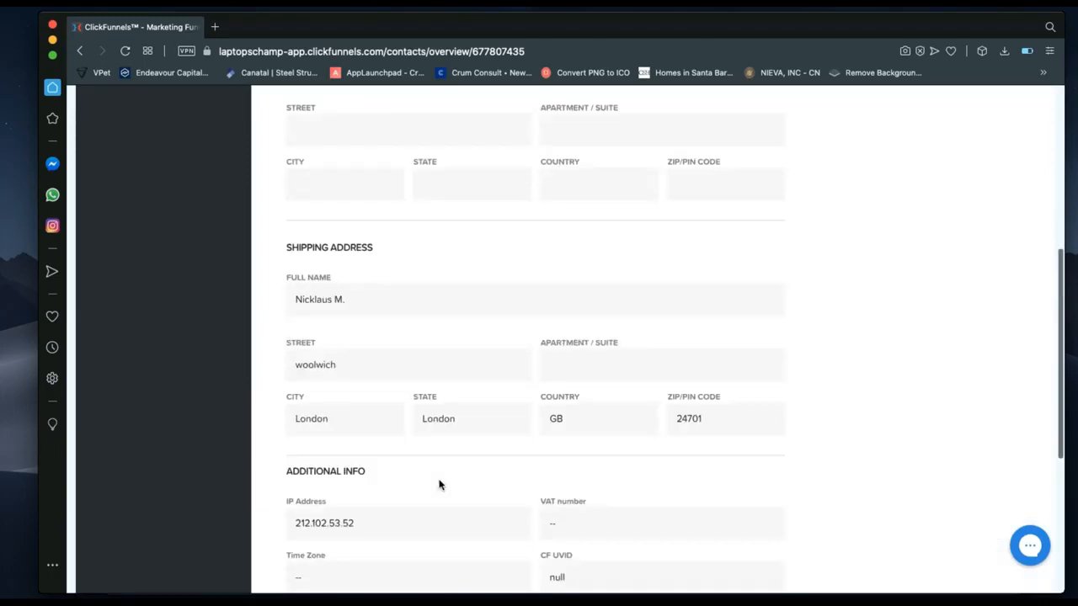
scroll(439, 485, "up", 5)
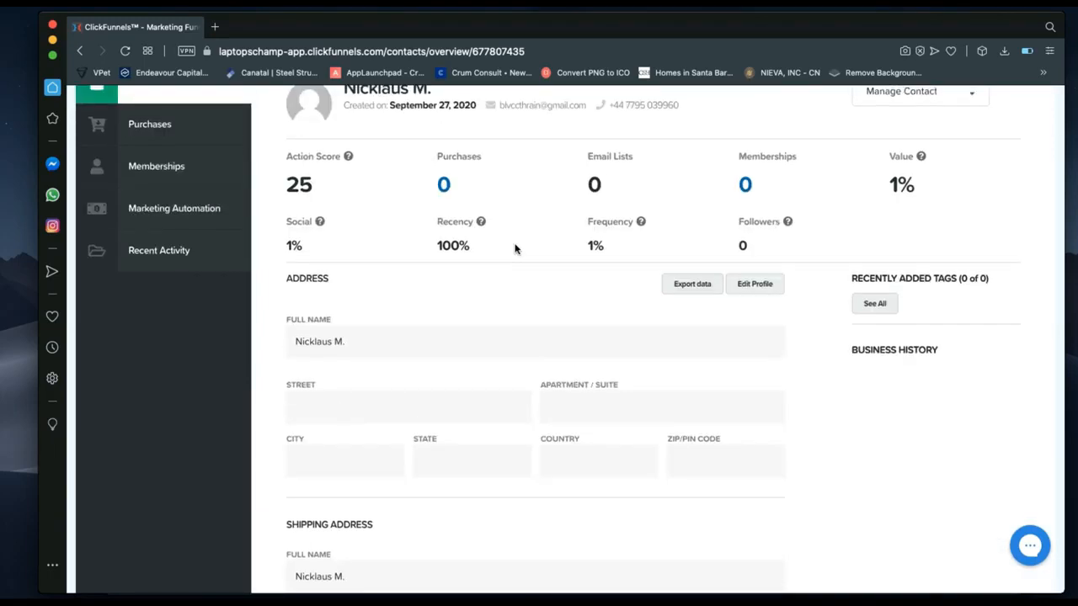
scroll(515, 247, "up", 3)
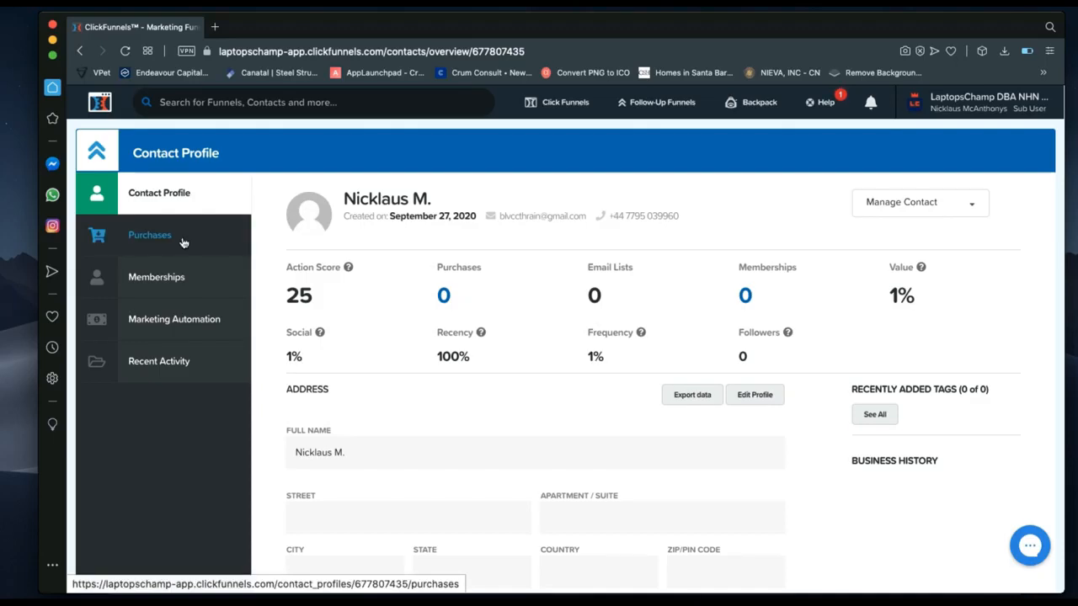
mouse_move(556, 102)
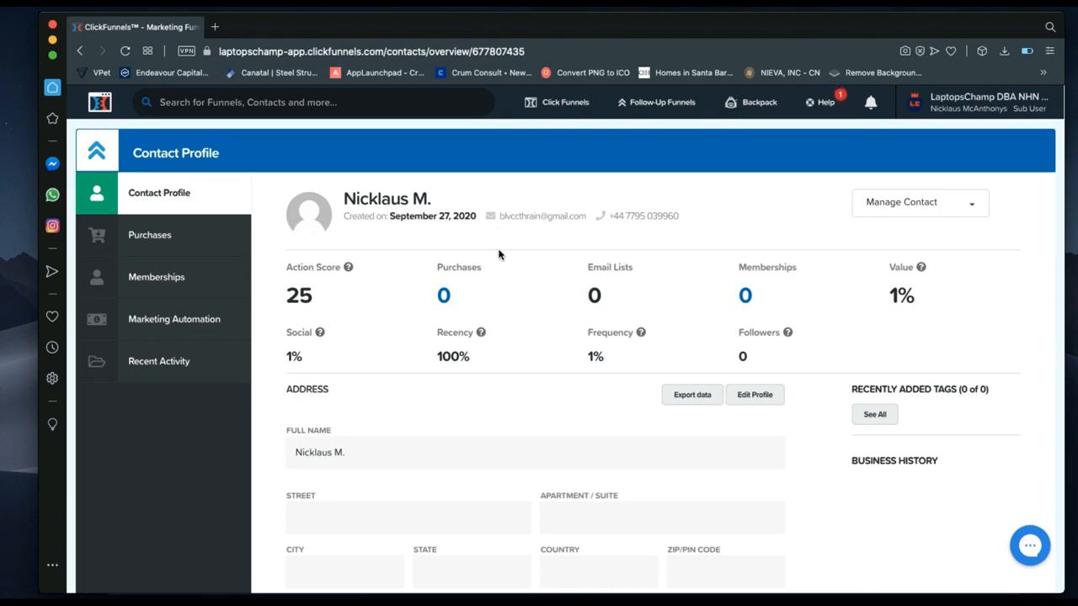
scroll(484, 399, "down", 5)
scroll(484, 400, "down", 8)
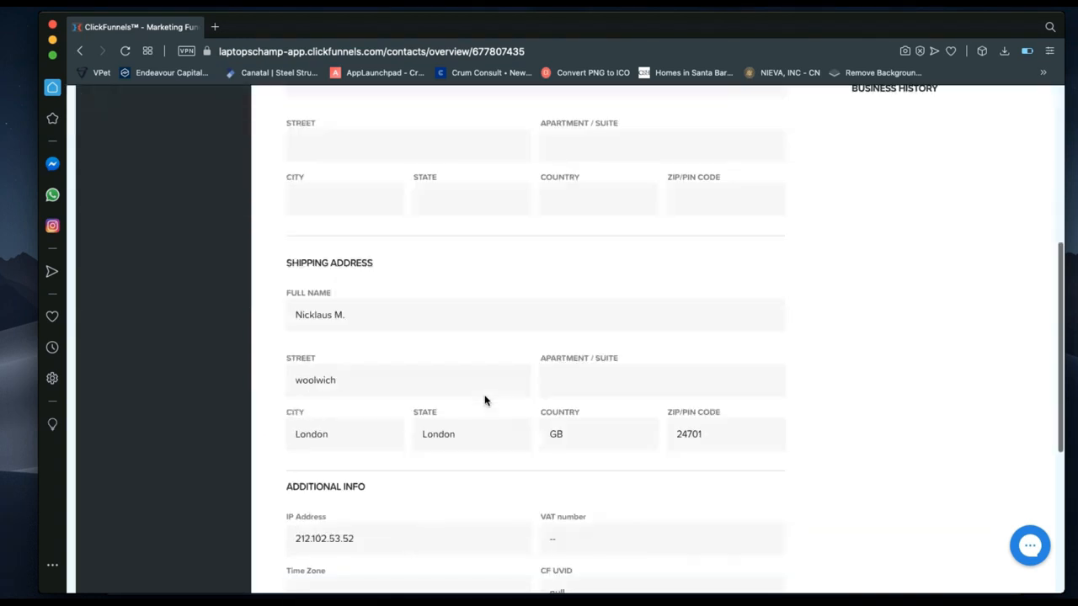
scroll(484, 400, "up", 8)
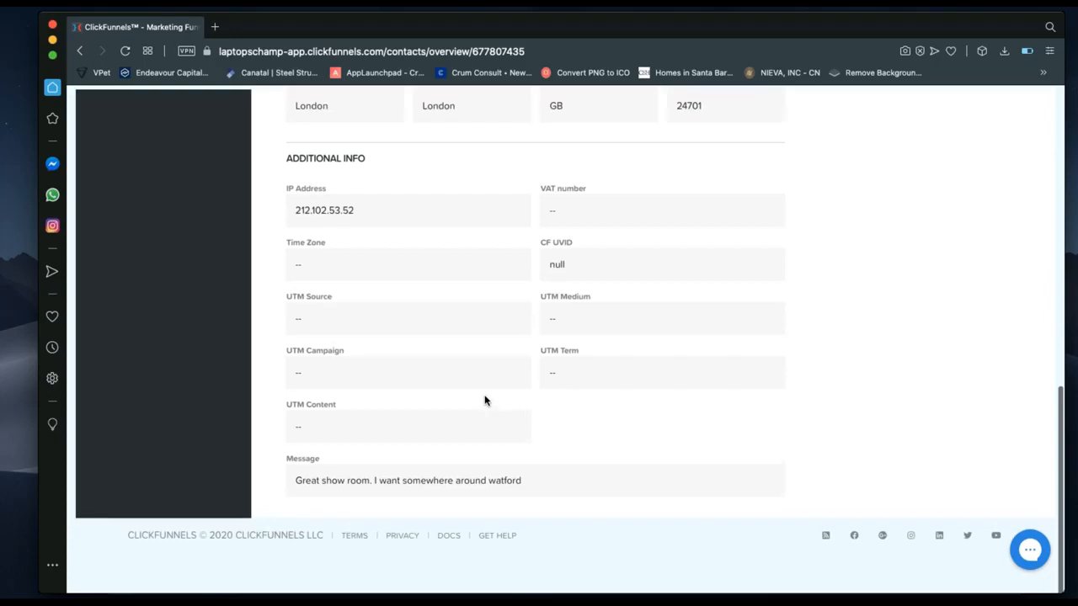
scroll(484, 400, "up", 4)
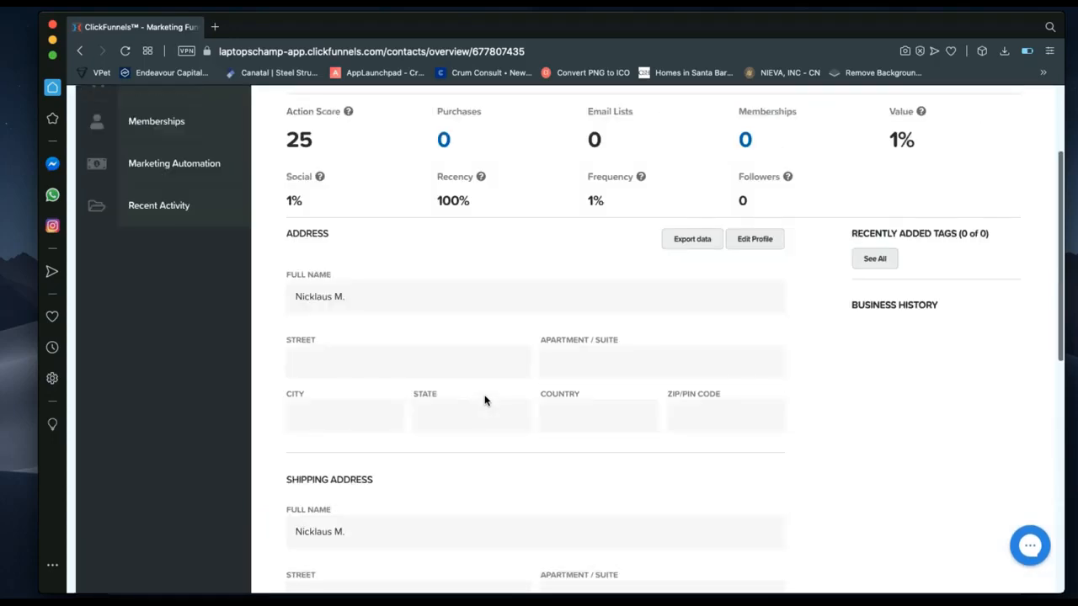
scroll(553, 431, "up", 1)
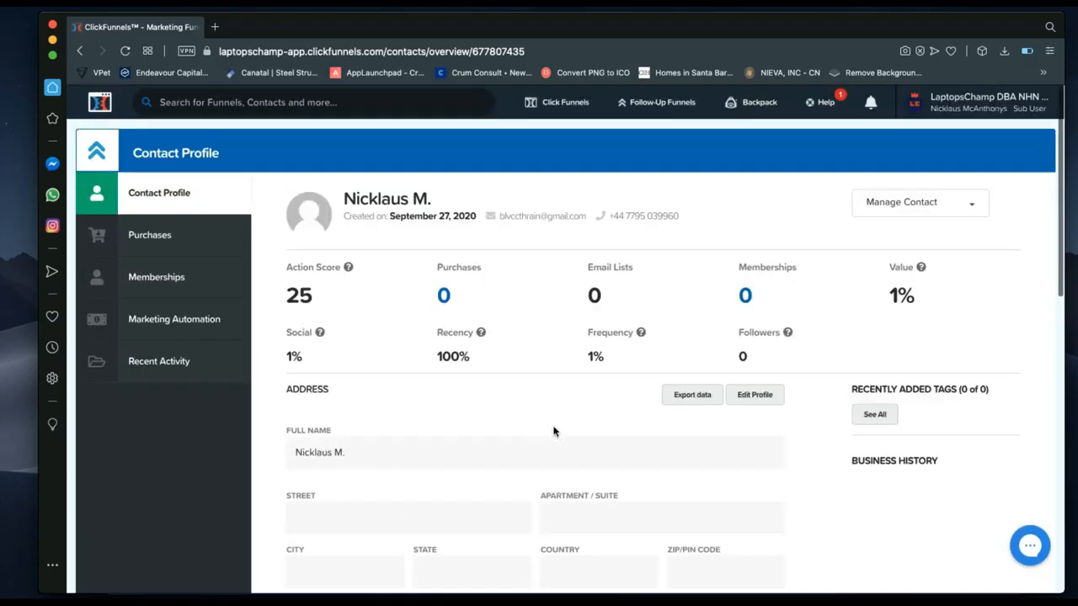
left_click_drag(587, 218, 500, 216)
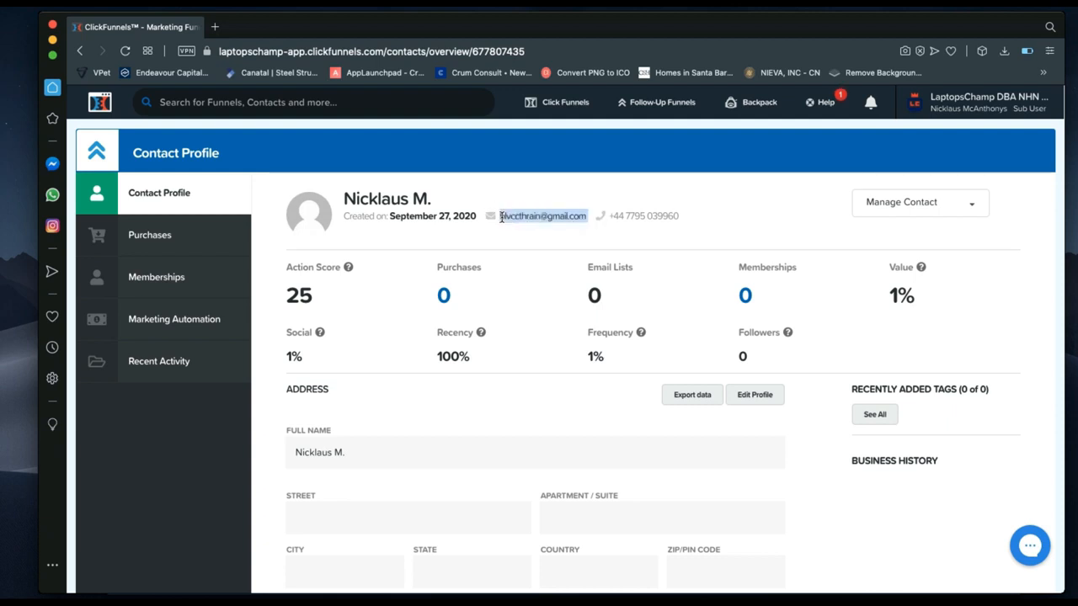
left_click(548, 217)
left_click_drag(680, 216, 604, 217)
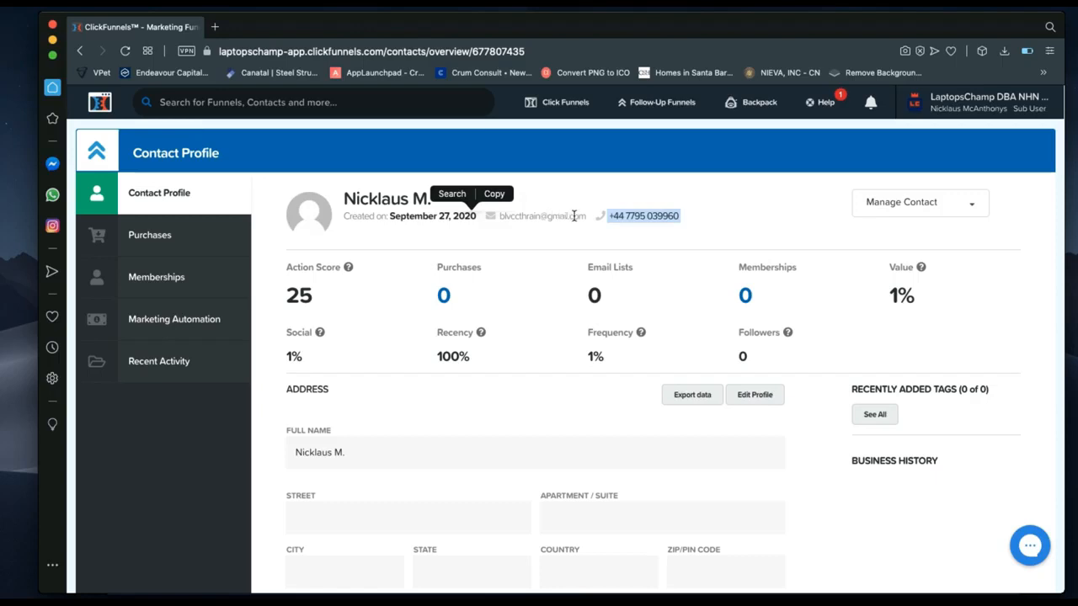
left_click(583, 217)
left_click_drag(583, 217, 545, 216)
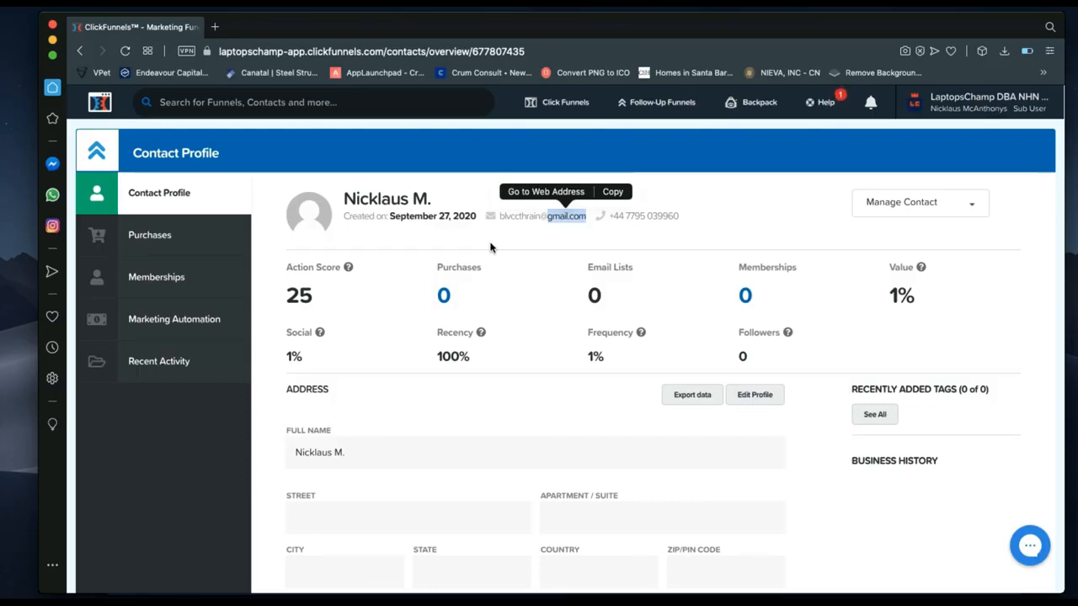
left_click(586, 222)
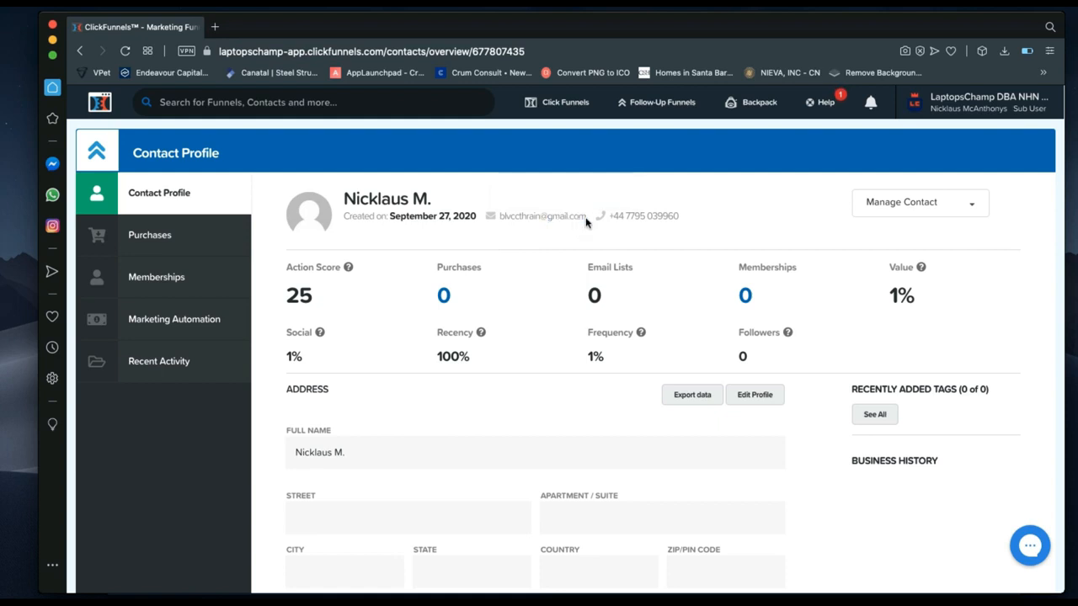